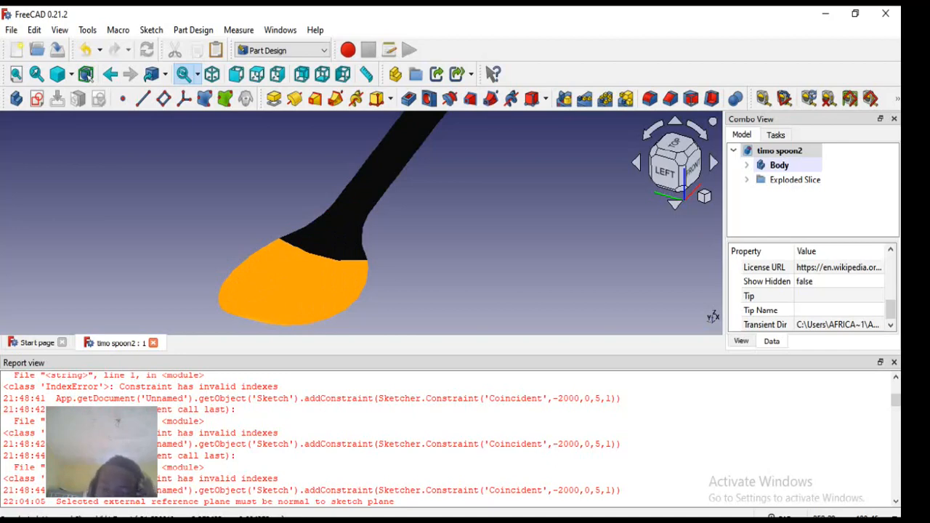
# Examine the finished spoon model's bowl, neck and handle up close and as a whole
pyautogui.scroll(-3, 379, 209)
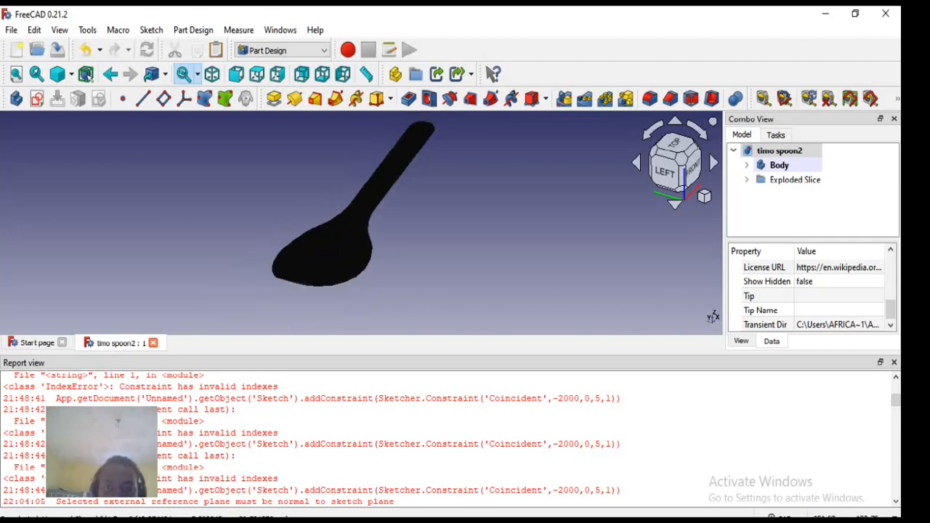
pyautogui.scroll(4, 380, 210)
pyautogui.scroll(-3, 420, 250)
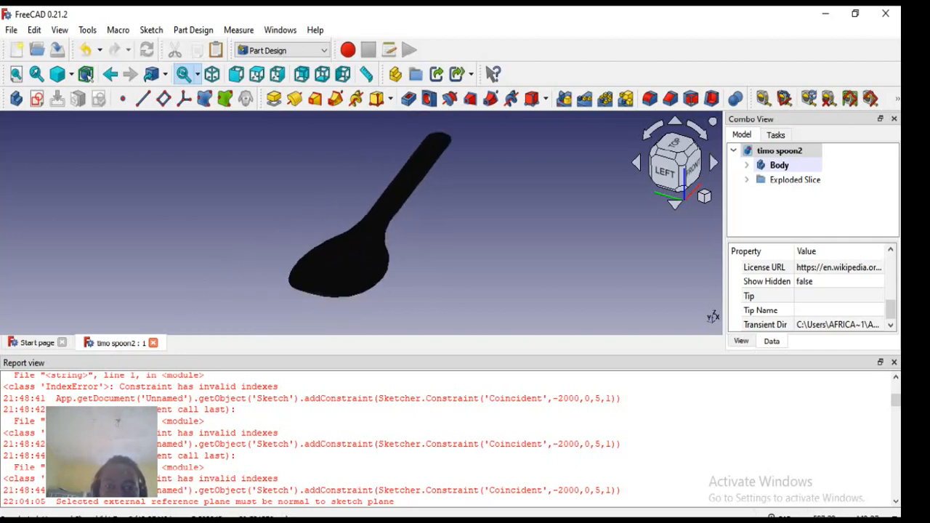
pyautogui.scroll(4, 407, 232)
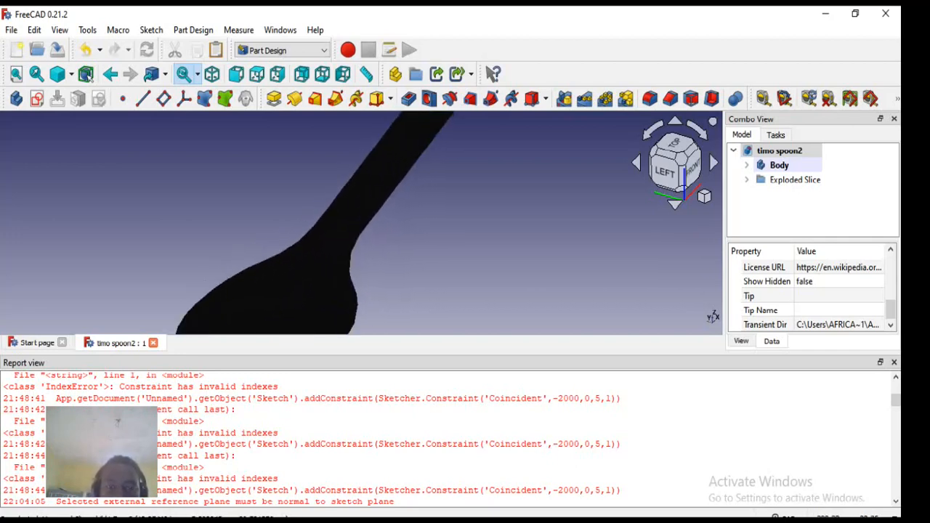
pyautogui.scroll(-3, 378, 225)
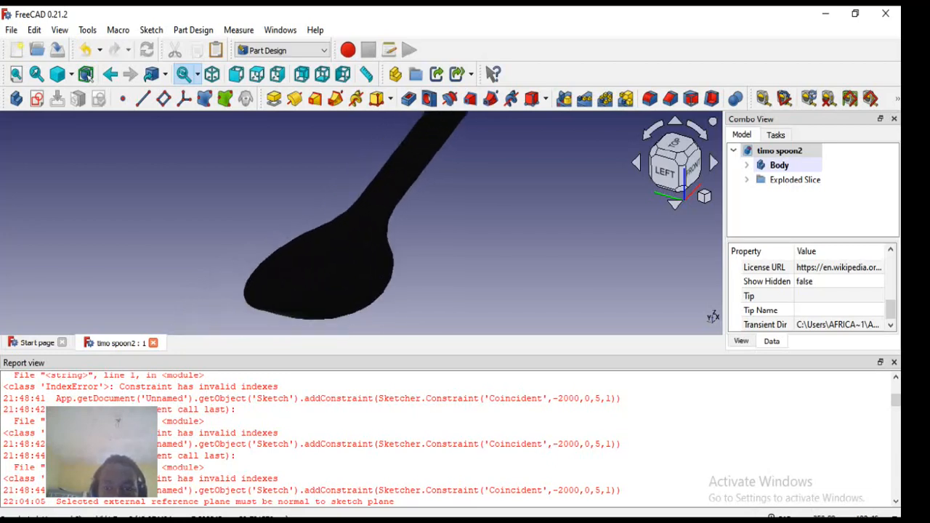
pyautogui.scroll(4, 378, 226)
pyautogui.scroll(-5, 420, 207)
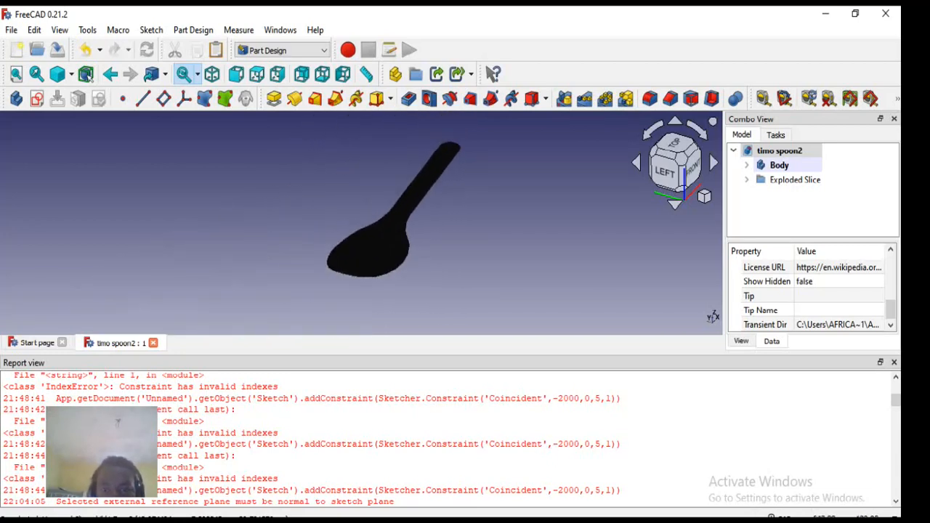
pyautogui.scroll(2, 404, 167)
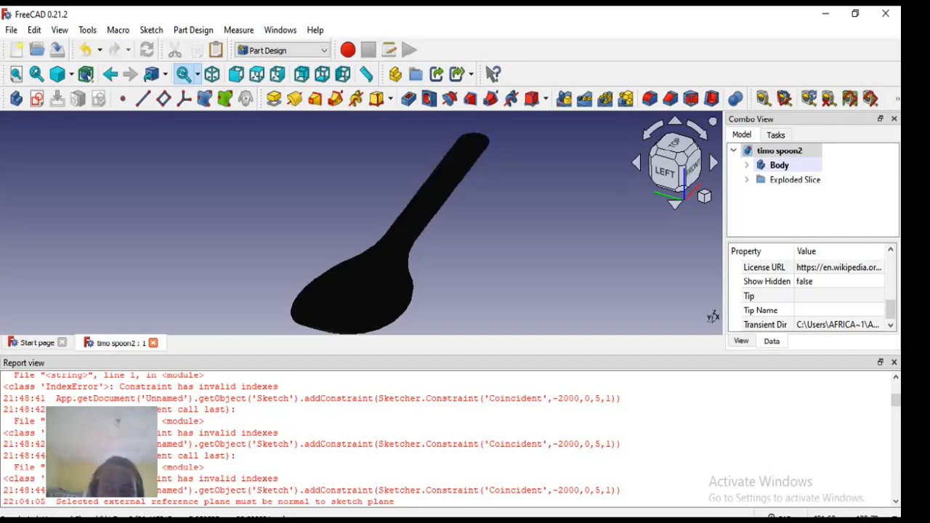
pyautogui.scroll(-2, 418, 205)
pyautogui.scroll(4, 418, 205)
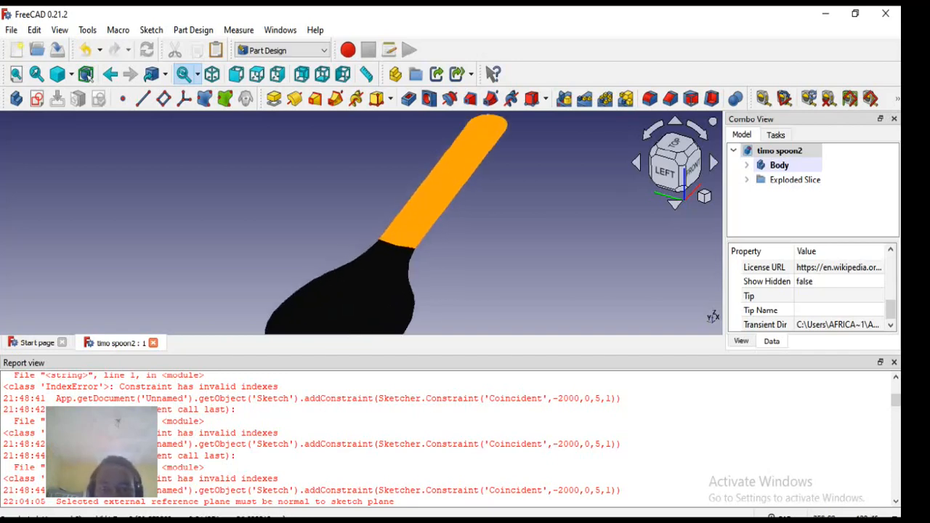
pyautogui.scroll(-4, 419, 205)
pyautogui.scroll(4, 419, 205)
pyautogui.scroll(-4, 418, 205)
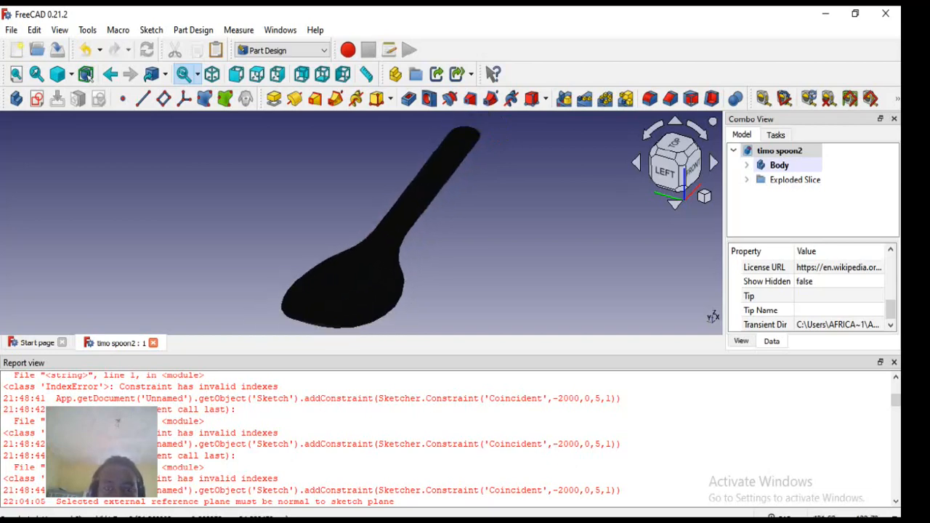
pyautogui.scroll(2, 419, 205)
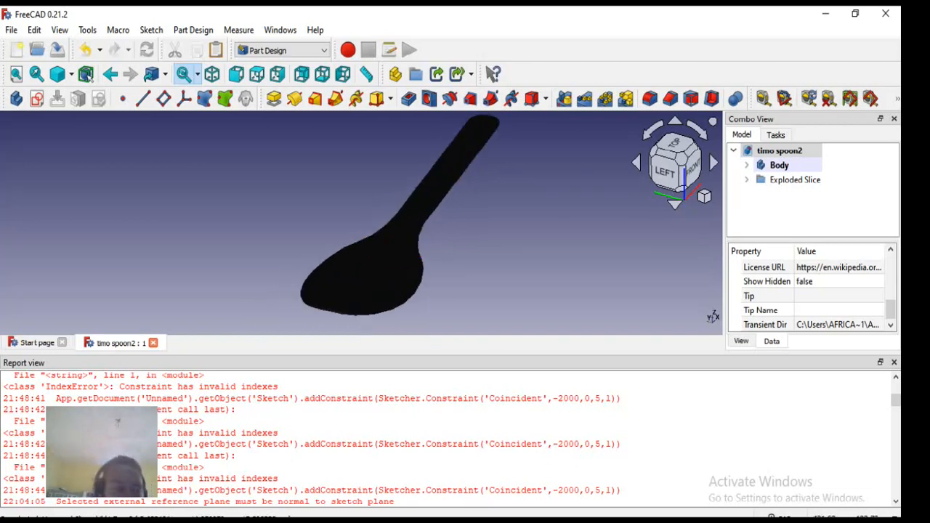
pyautogui.scroll(-1, 418, 205)
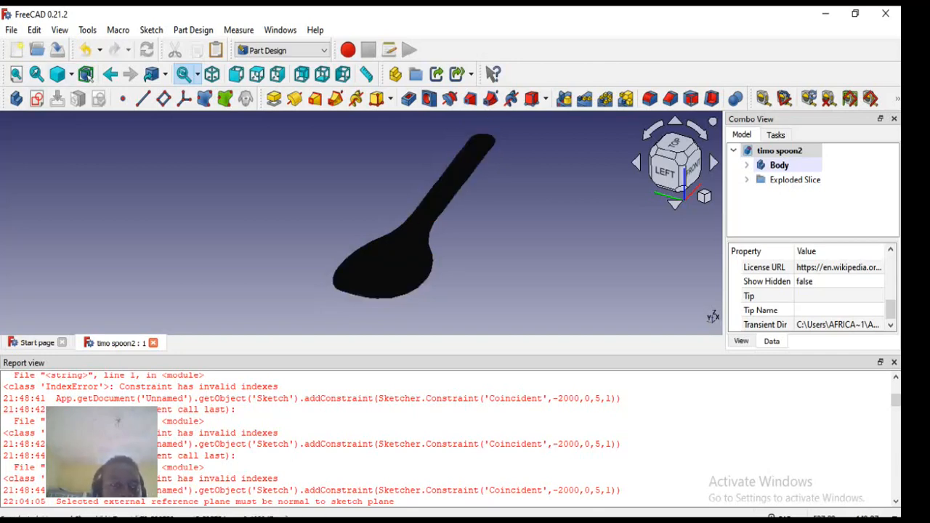
# Create a new empty document and close the timo spoon2 document and the start page
pyautogui.hotkey('ctrl', 'n')
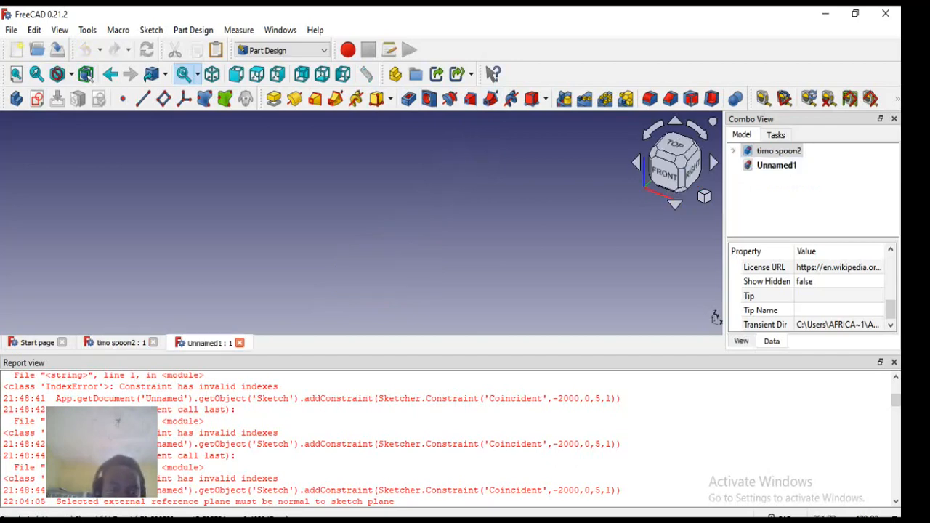
pyautogui.click(152, 342)
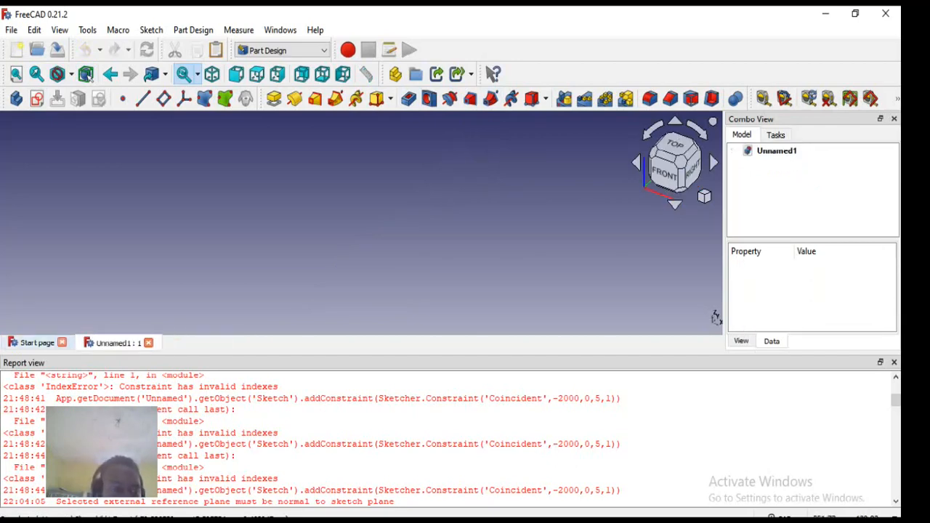
pyautogui.click(62, 342)
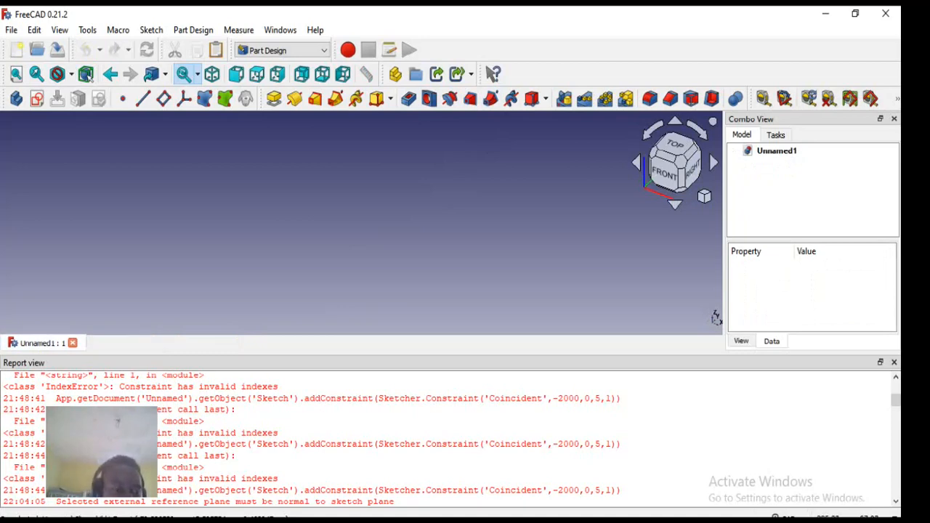
# Rename the new document's label to SPOON
pyautogui.click(776, 151)
pyautogui.rightClick(736, 154)
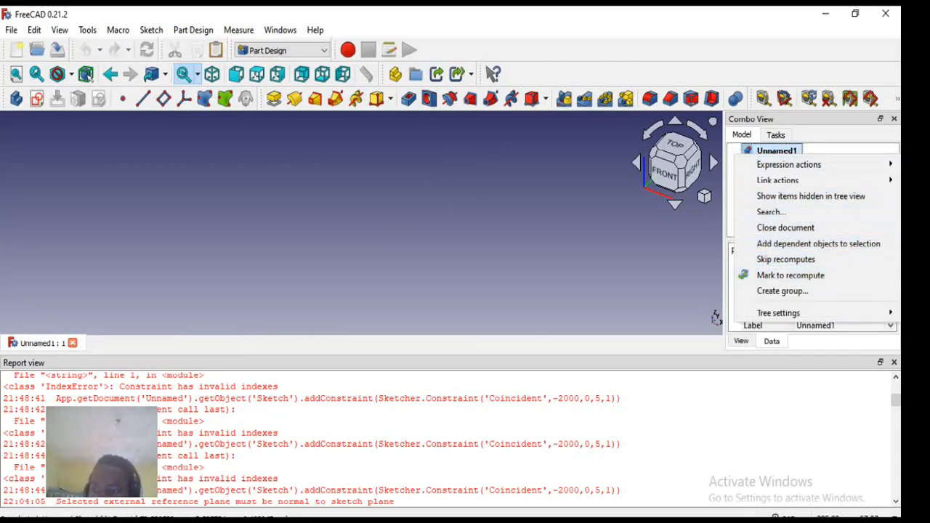
pyautogui.press('Escape')
pyautogui.click(838, 325)
pyautogui.click(838, 326)
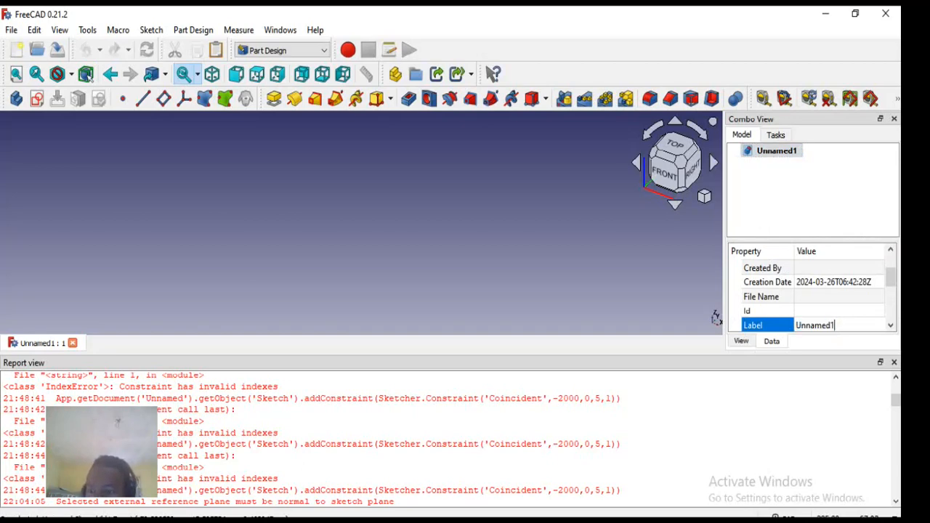
pyautogui.moveTo(836, 326); pyautogui.dragTo(795, 326)
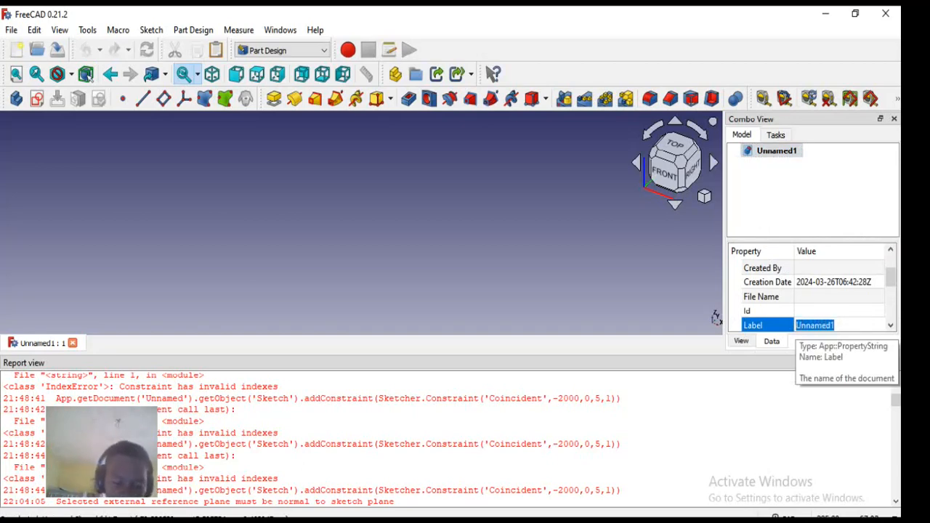
pyautogui.write('Sp')
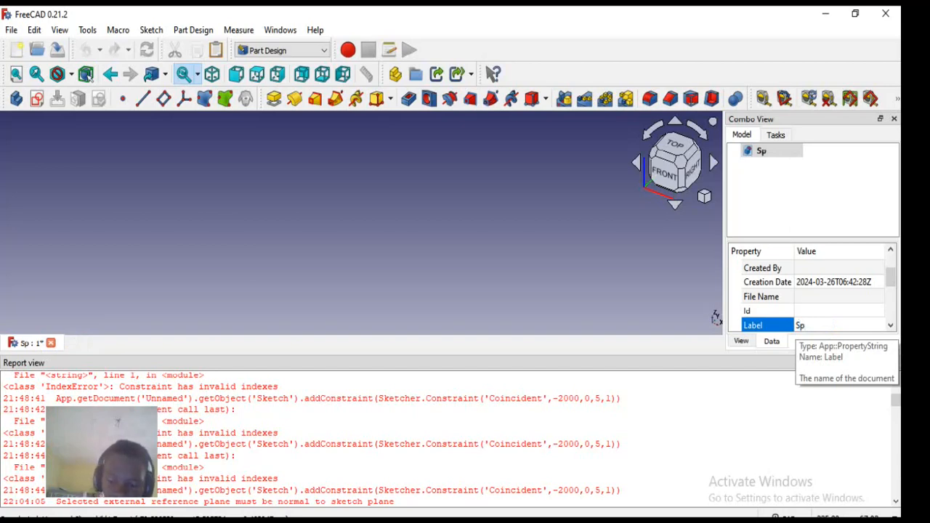
pyautogui.press('BackSpace')
pyautogui.write('POON')
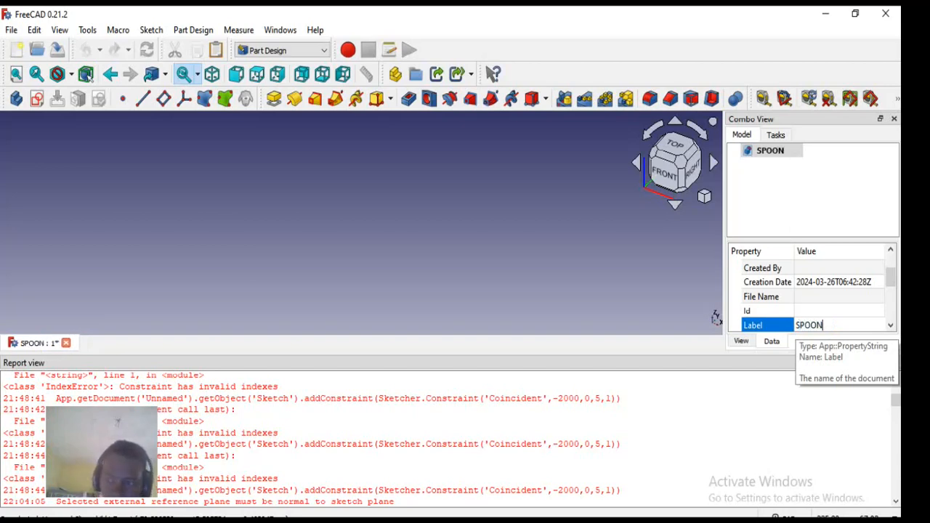
pyautogui.press('Return')
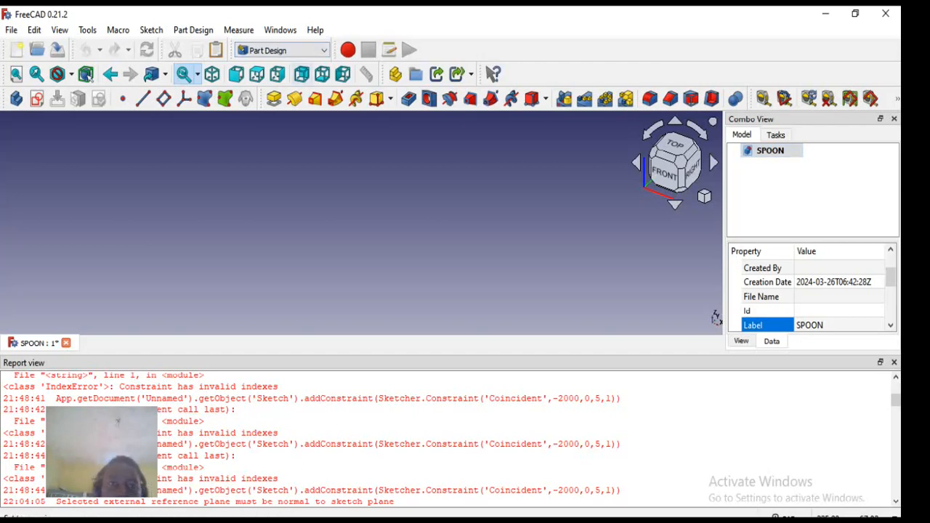
# Choose the Part Design workbench for the SPOON document
pyautogui.click(282, 51)
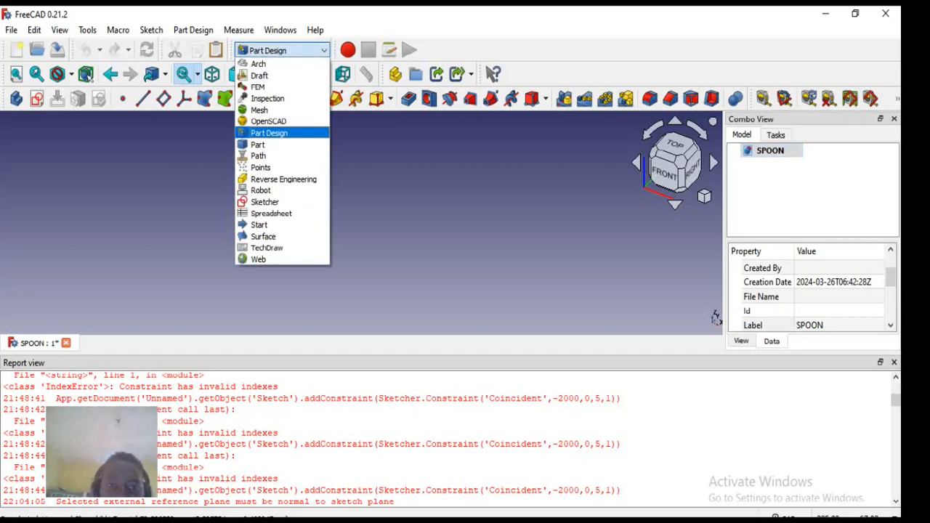
pyautogui.click(269, 133)
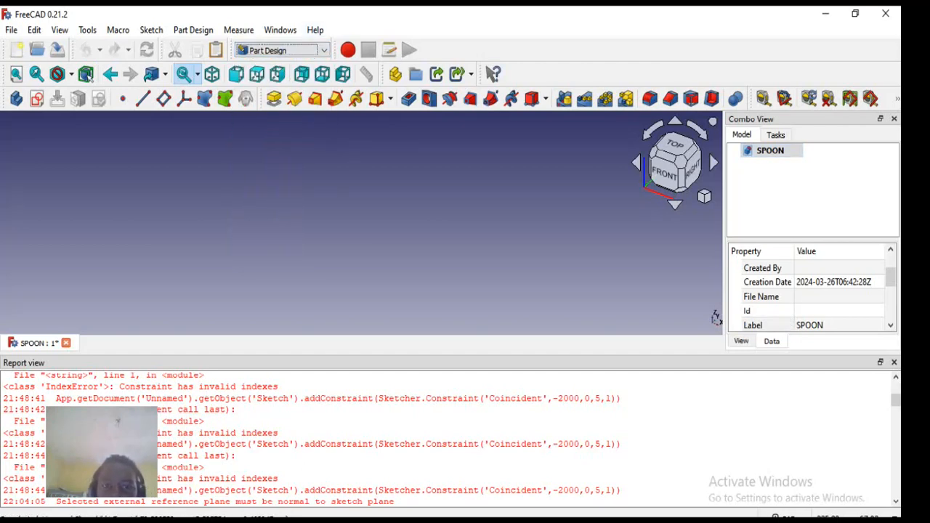
pyautogui.click(282, 51)
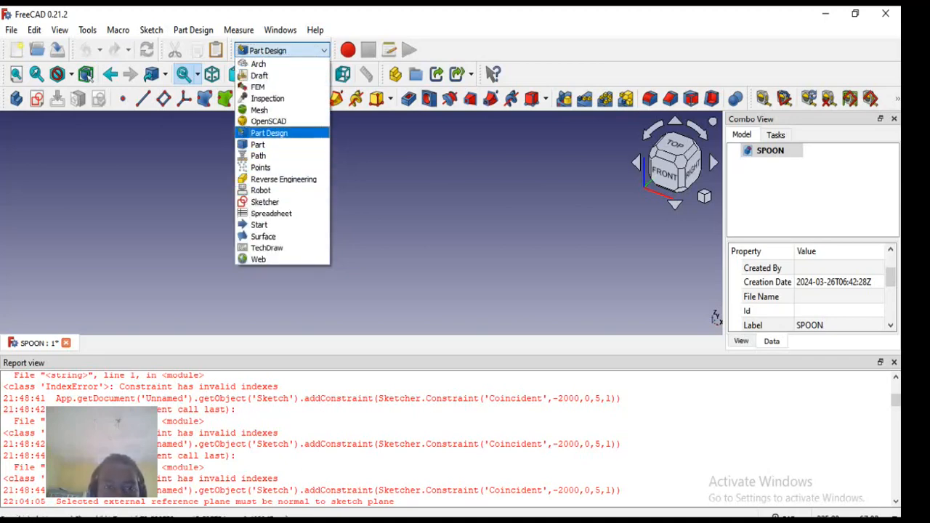
pyautogui.click(269, 133)
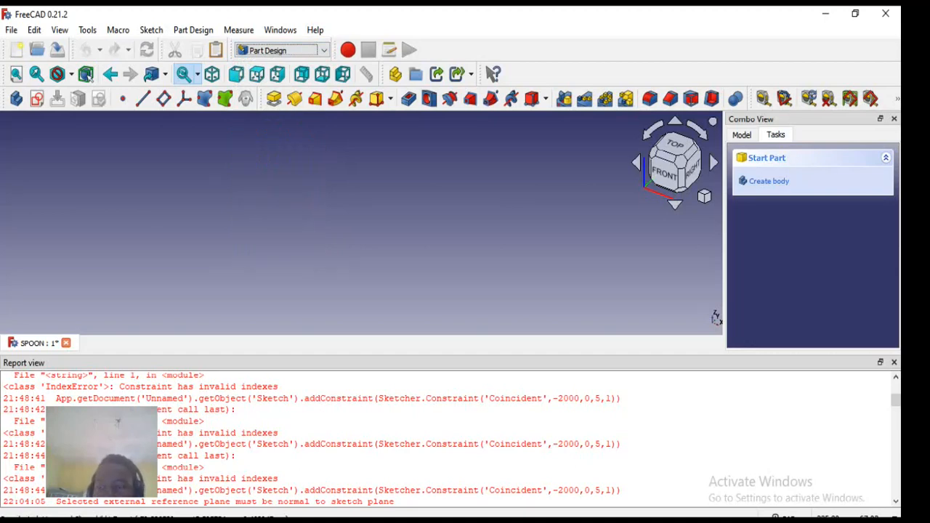
# Create a new body in the SPOON document
pyautogui.click(886, 158)
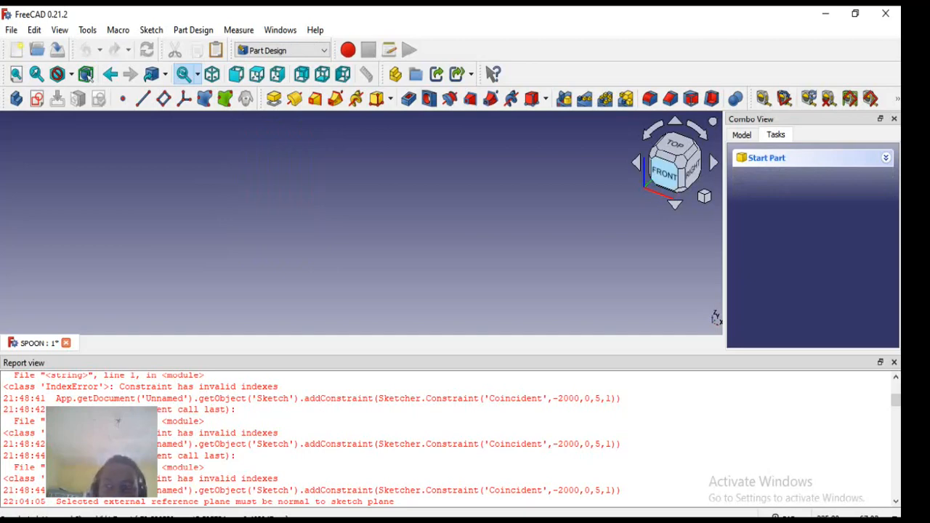
pyautogui.click(886, 158)
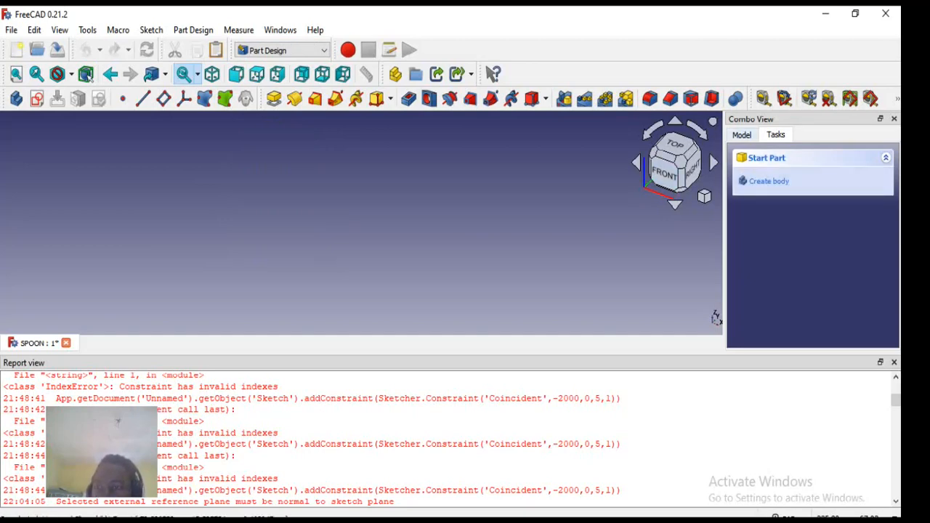
pyautogui.click(741, 134)
pyautogui.click(776, 135)
pyautogui.click(886, 158)
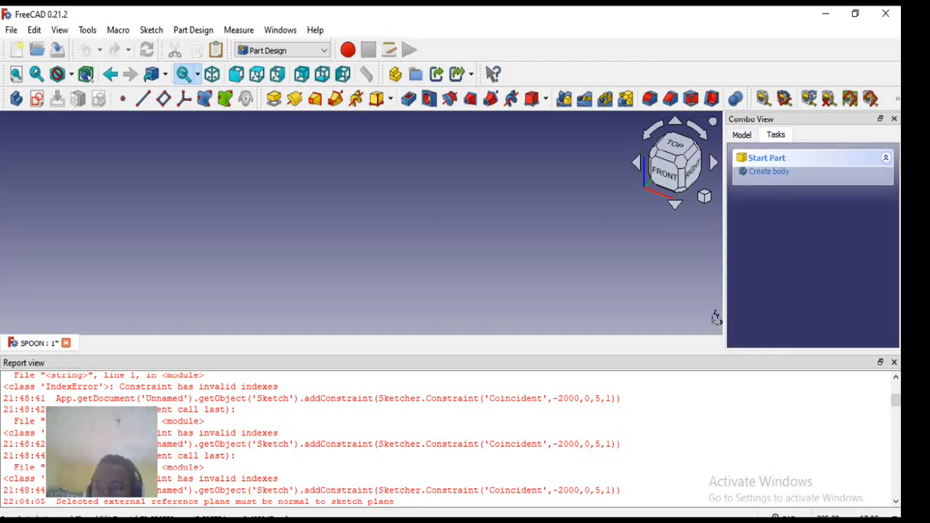
pyautogui.click(886, 158)
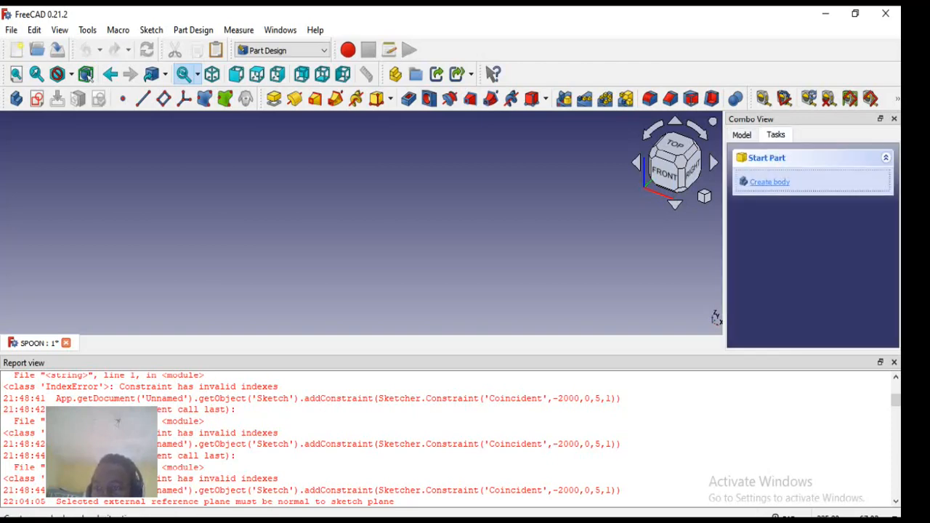
pyautogui.click(764, 181)
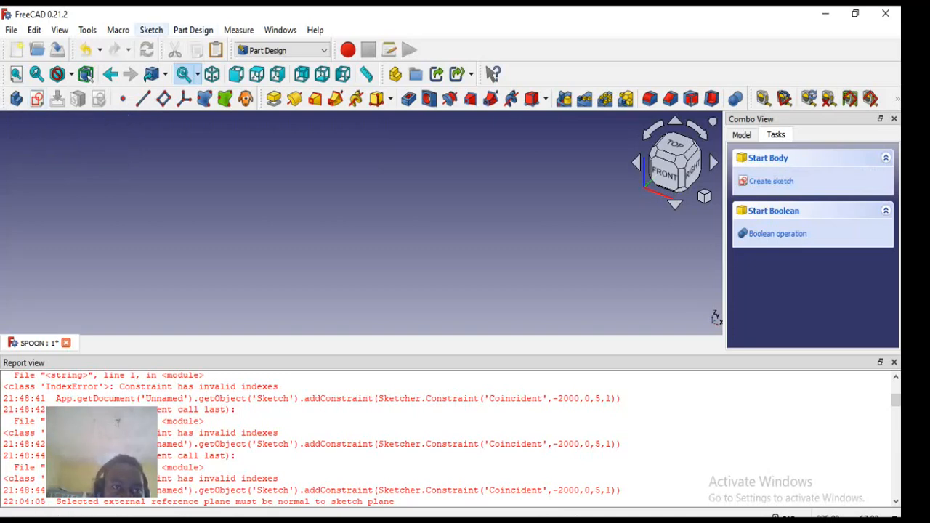
# Create a new sketch in the body on the XY base plane
pyautogui.click(151, 30)
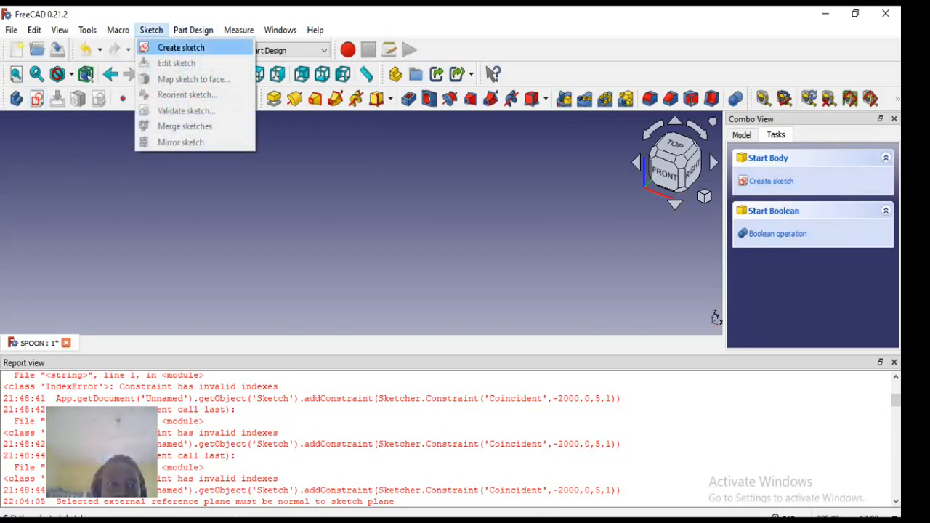
pyautogui.click(151, 30)
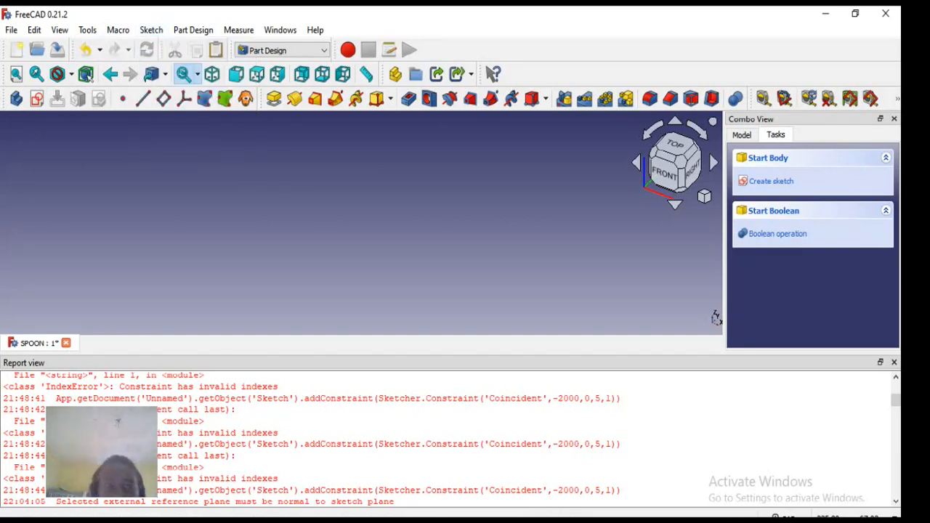
pyautogui.click(152, 30)
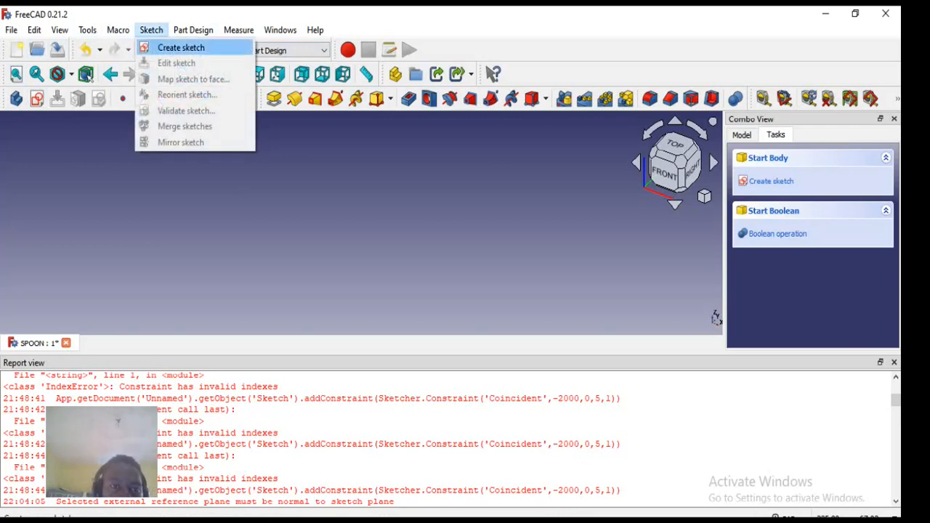
pyautogui.click(181, 47)
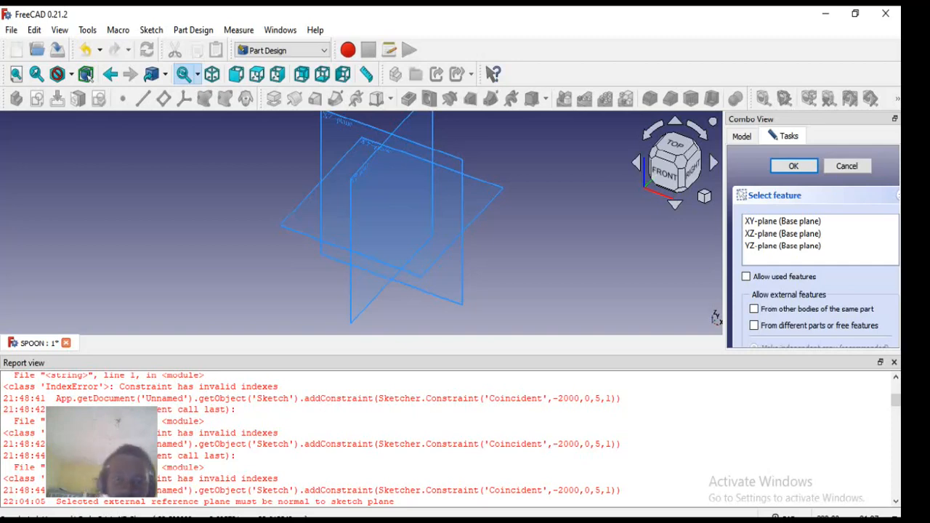
pyautogui.scroll(1, 404, 181)
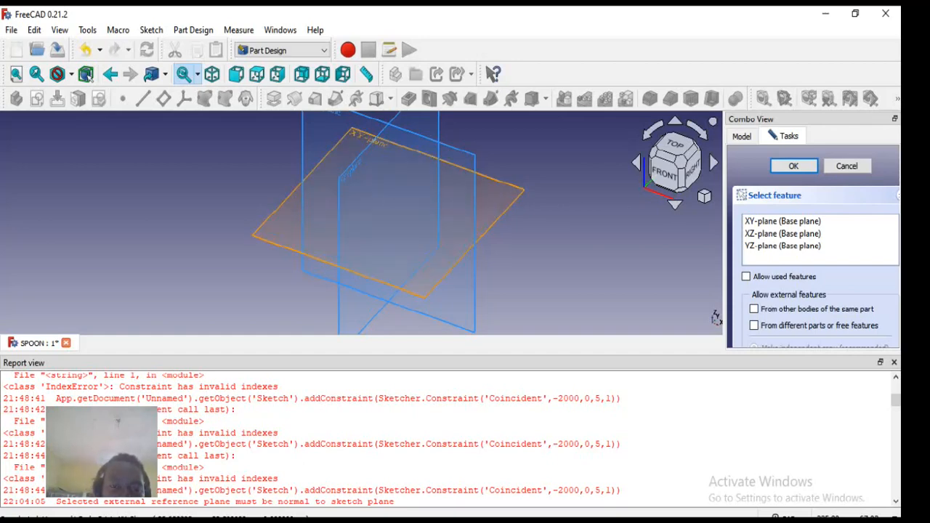
pyautogui.click(407, 238)
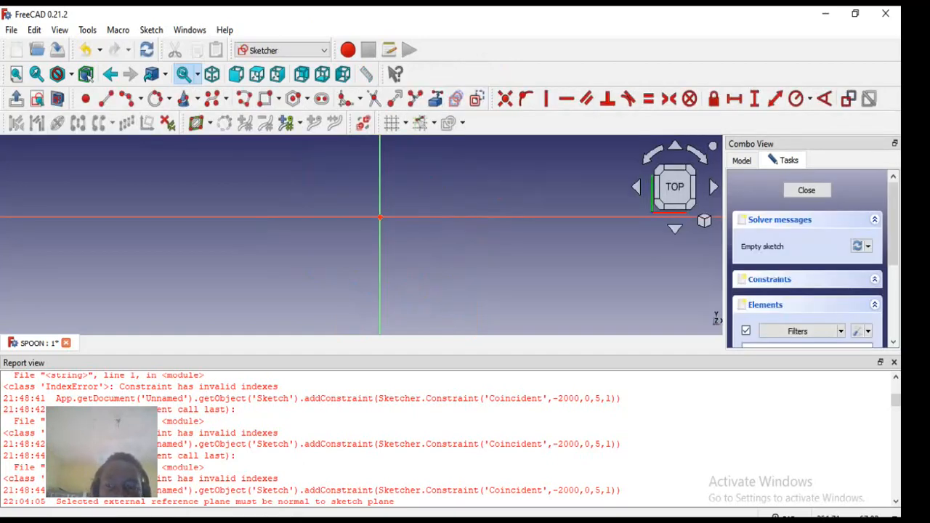
pyautogui.scroll(11, 403, 216)
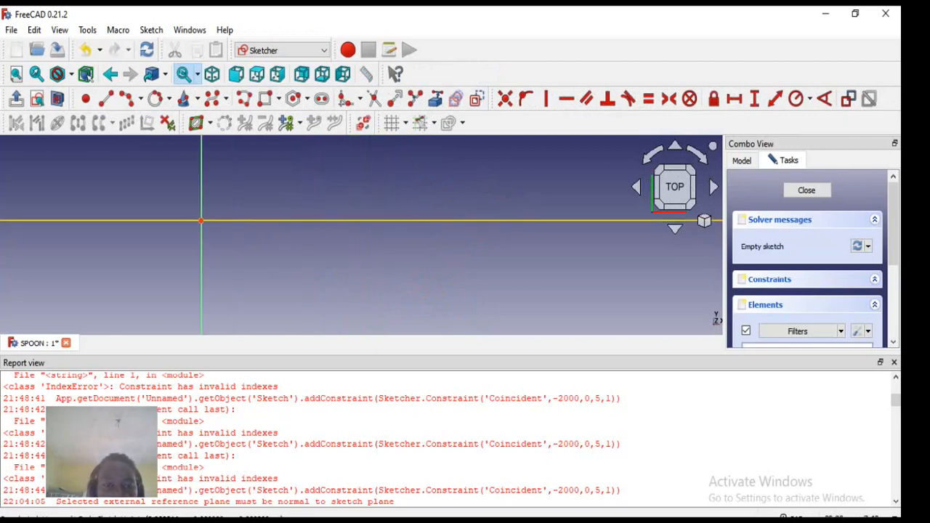
pyautogui.scroll(-4, 403, 218)
pyautogui.scroll(7, 403, 218)
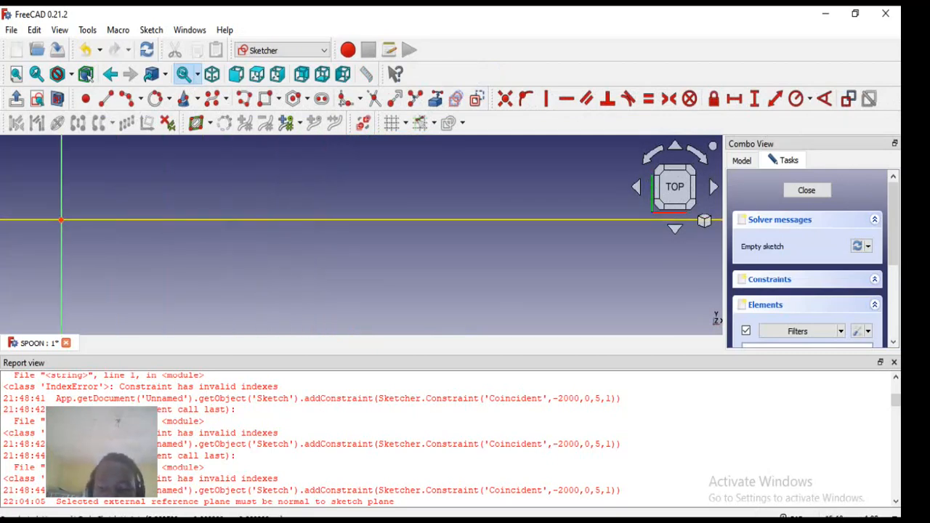
pyautogui.scroll(6, 403, 222)
pyautogui.scroll(-9, 403, 225)
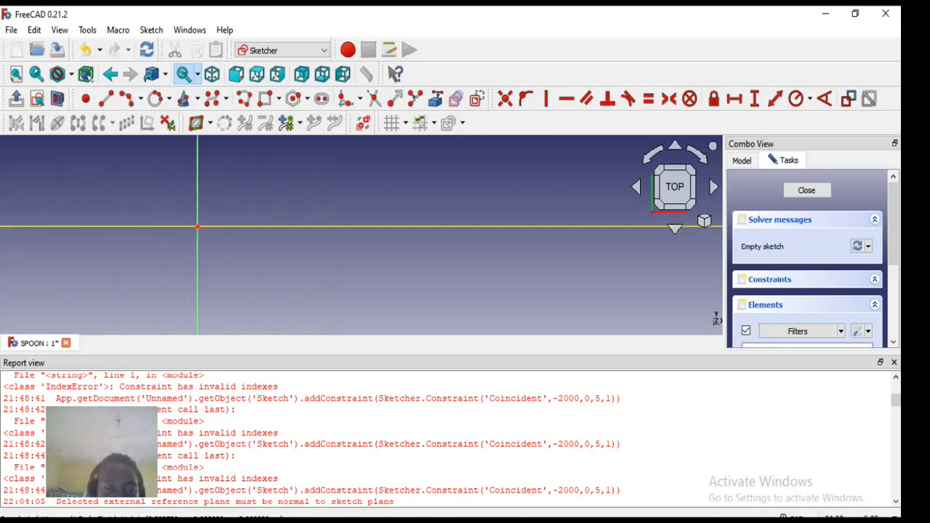
pyautogui.scroll(-3, 404, 221)
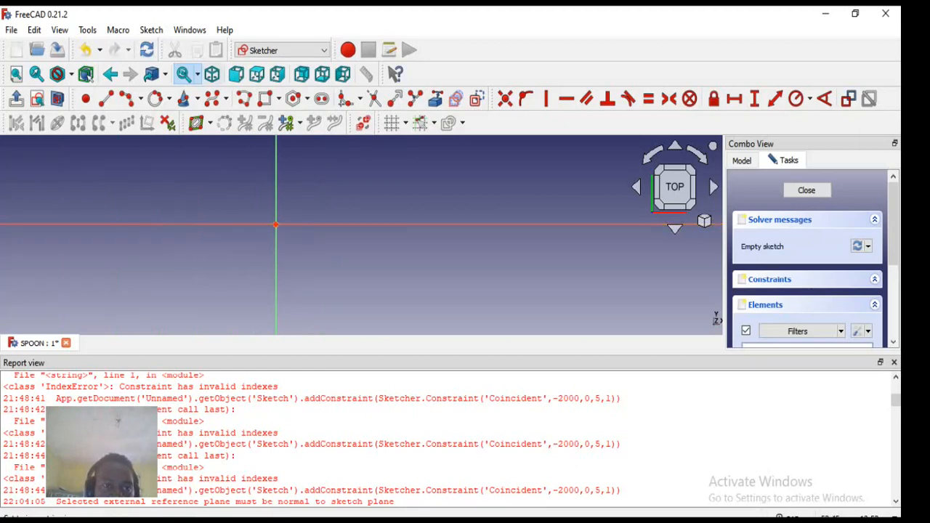
pyautogui.click(197, 74)
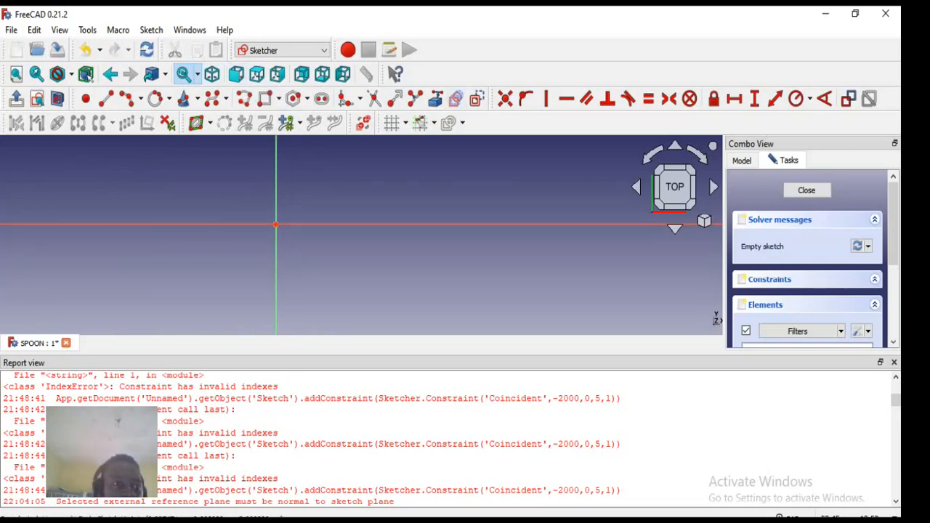
pyautogui.click(34, 30)
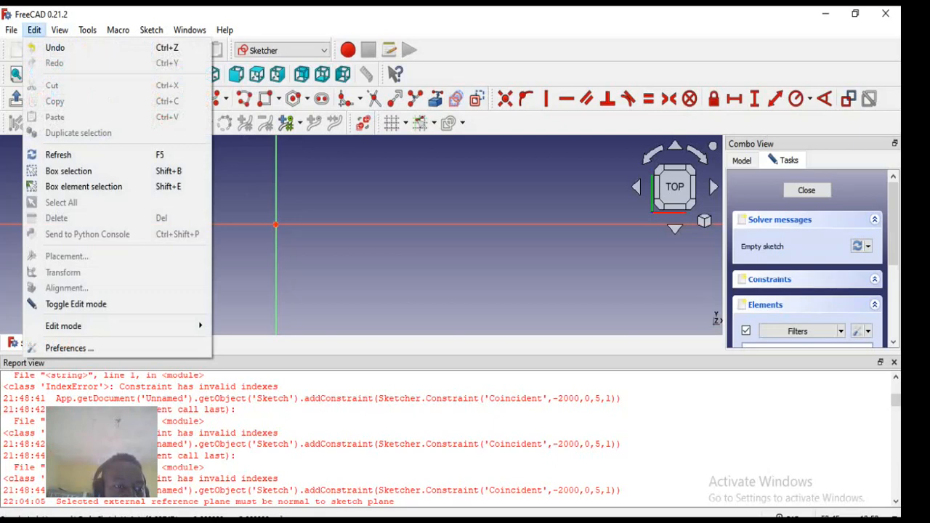
pyautogui.moveTo(59, 30)
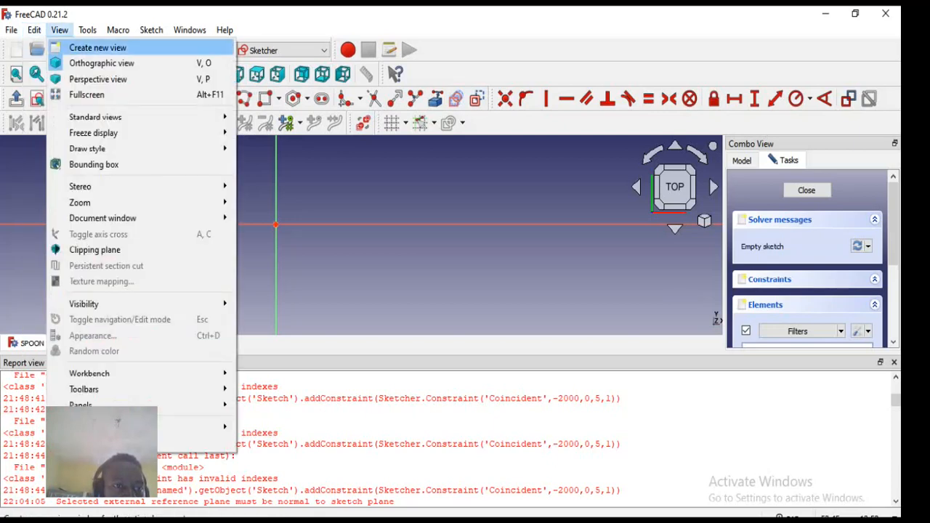
pyautogui.moveTo(109, 148)
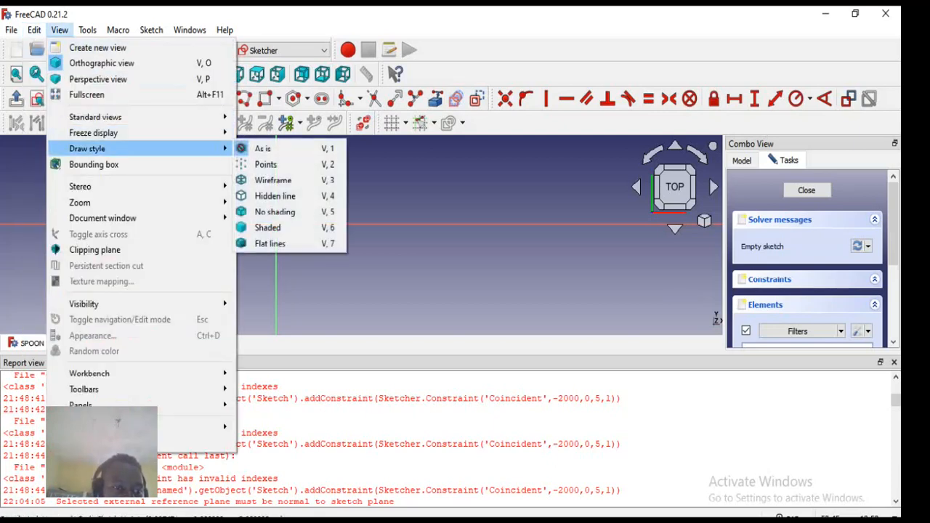
pyautogui.moveTo(109, 202)
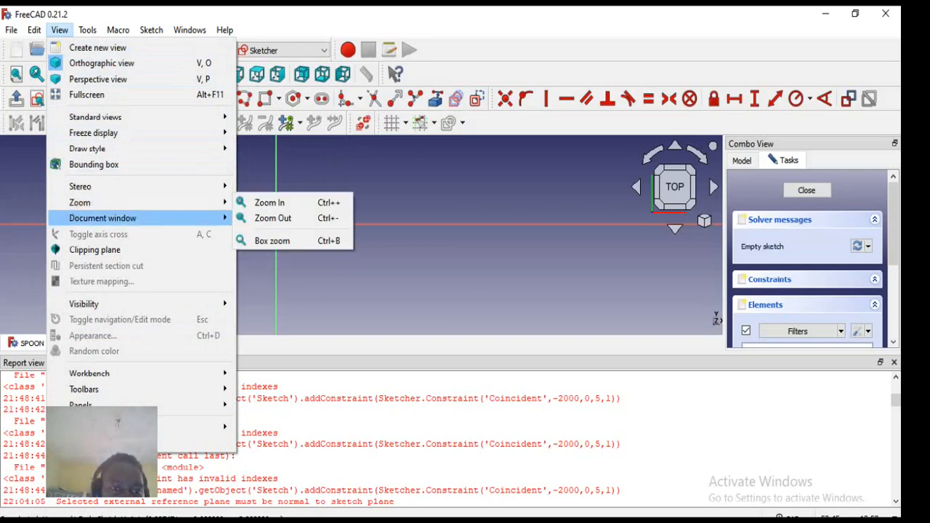
pyautogui.moveTo(109, 218)
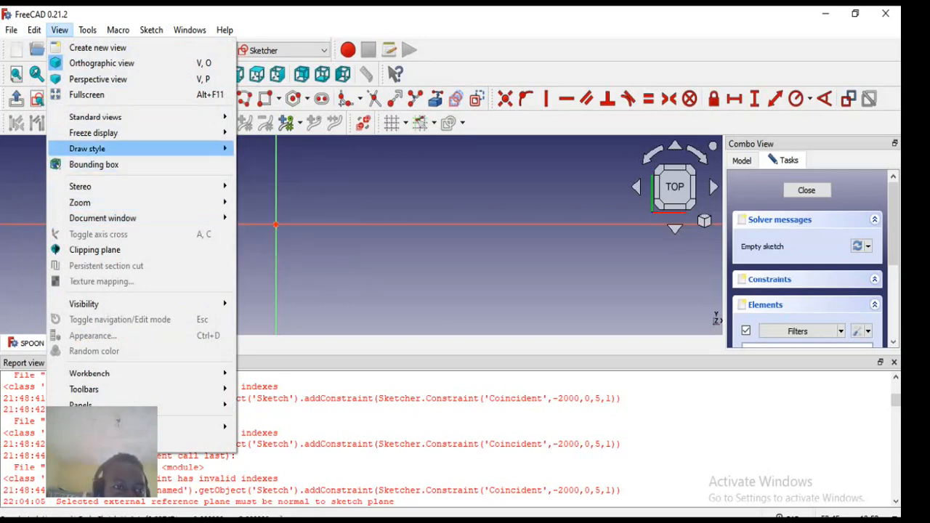
pyautogui.moveTo(109, 132)
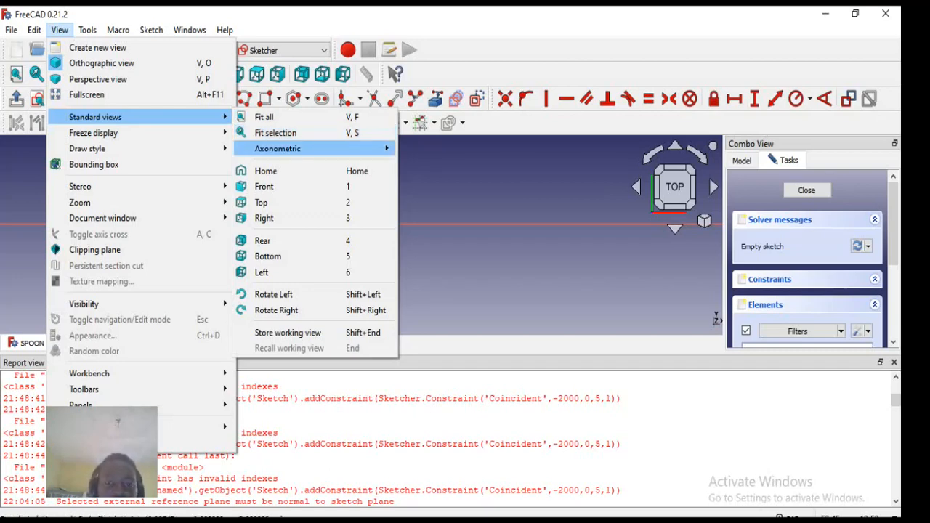
pyautogui.press('Escape')
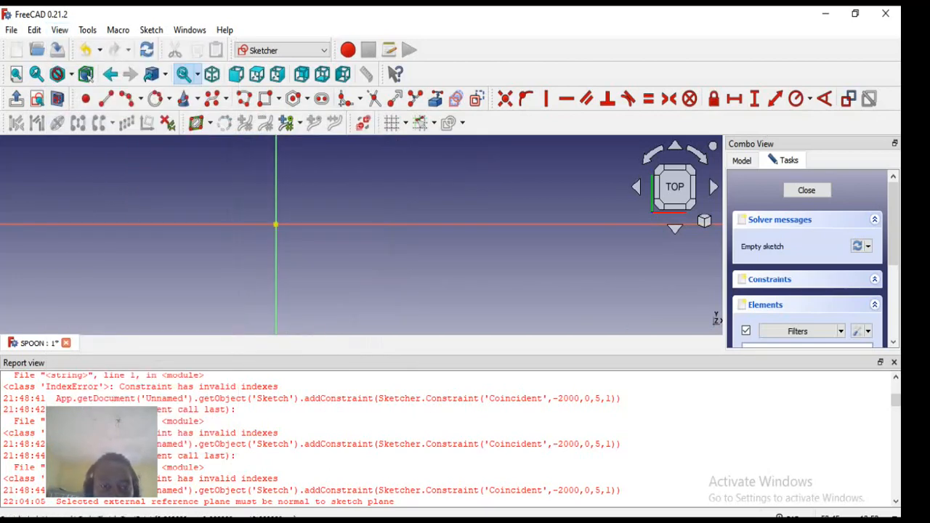
pyautogui.click(276, 225)
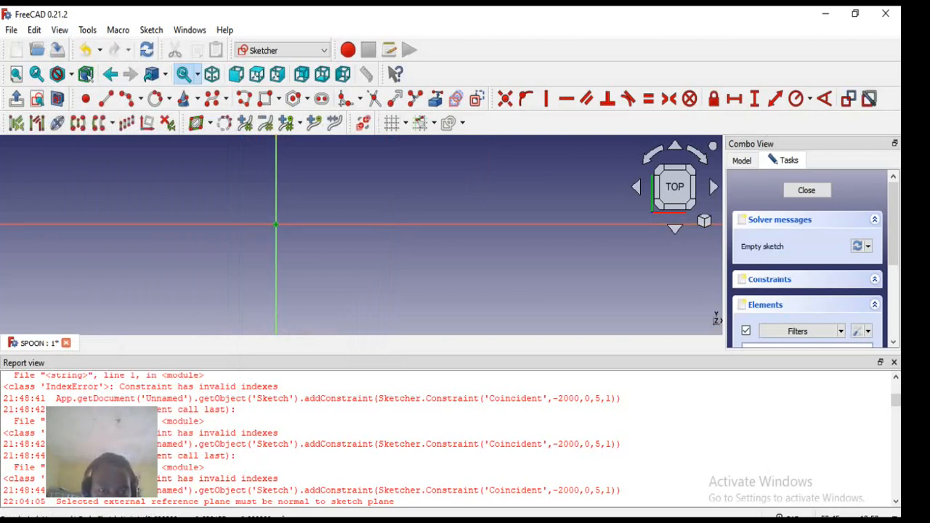
pyautogui.press('Escape')
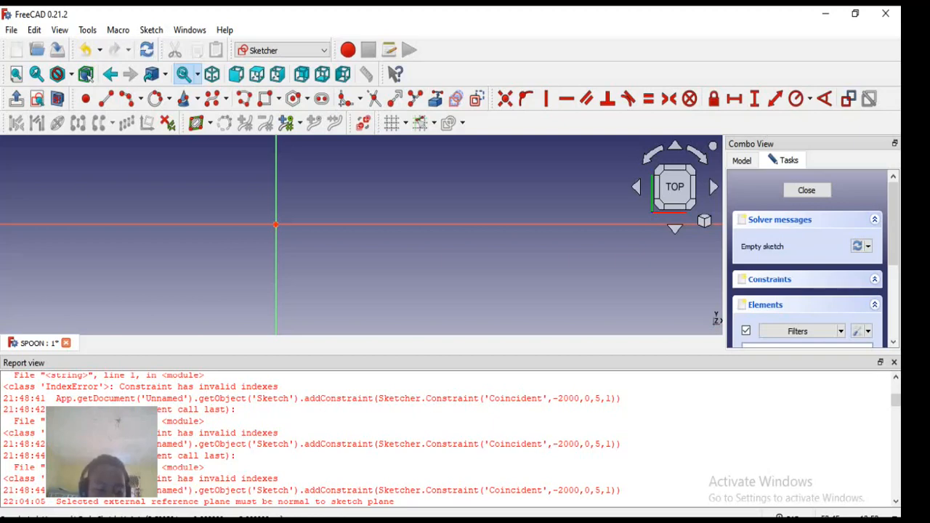
pyautogui.scroll(10, 267, 224)
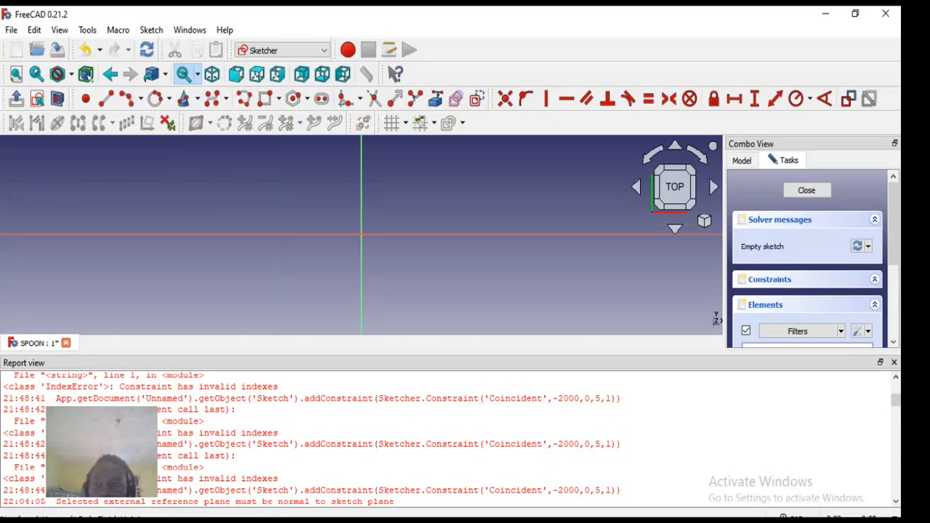
# Close the empty sketch in the body and reopen it for editing
pyautogui.click(807, 189)
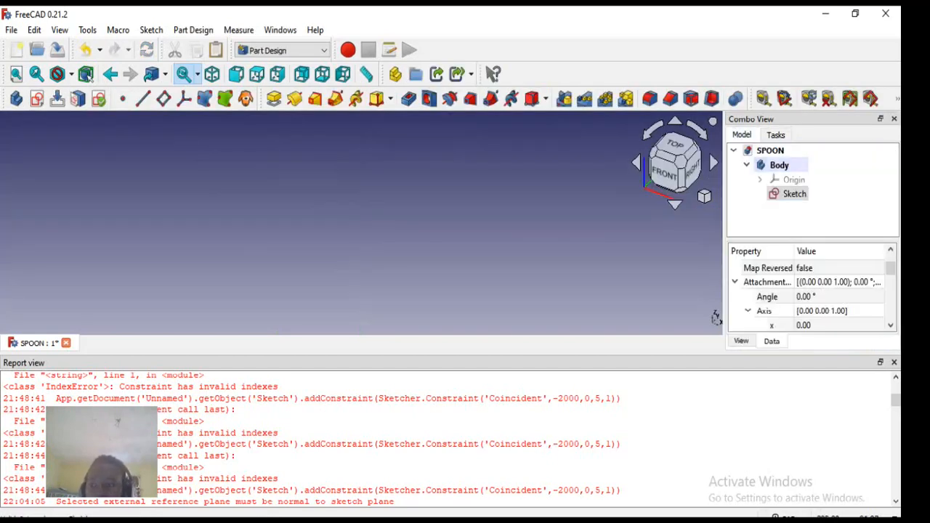
pyautogui.doubleClick(794, 194)
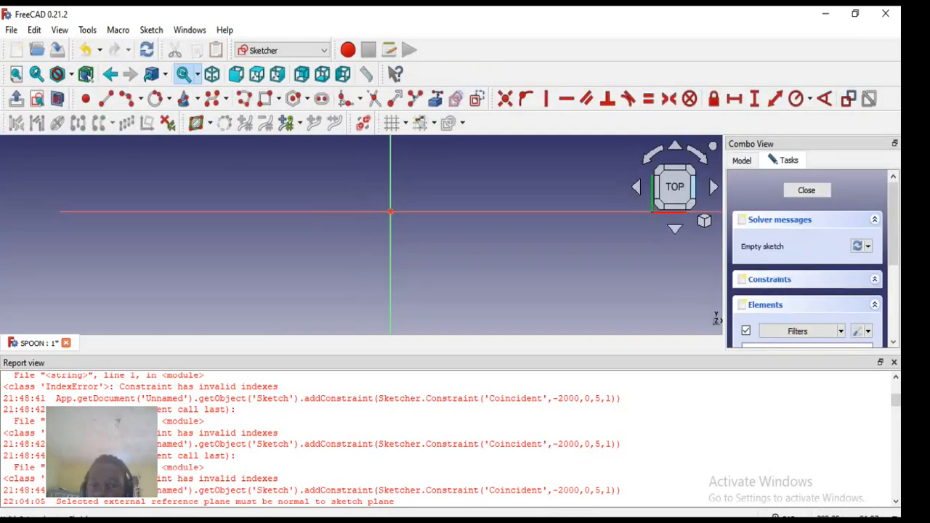
pyautogui.scroll(5, 422, 226)
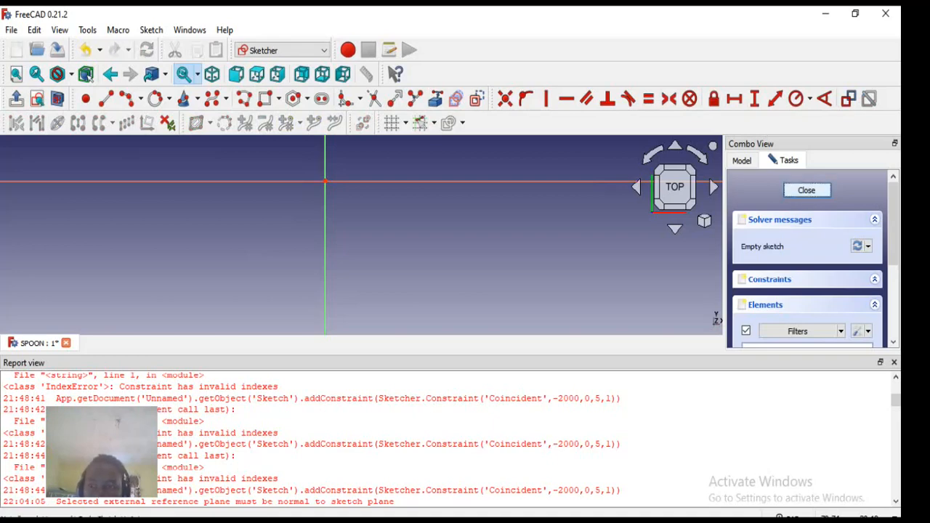
pyautogui.click(807, 189)
pyautogui.doubleClick(795, 193)
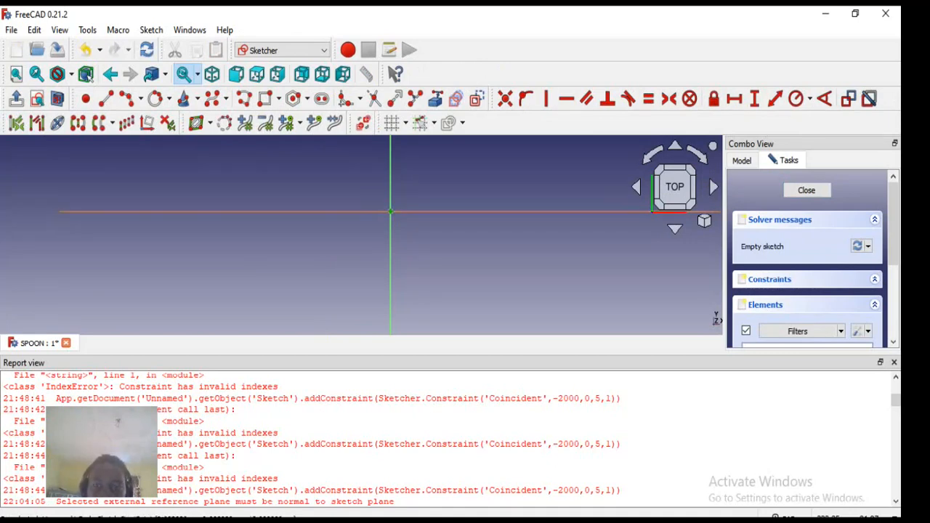
pyautogui.scroll(-1, 417, 200)
pyautogui.scroll(7, 418, 200)
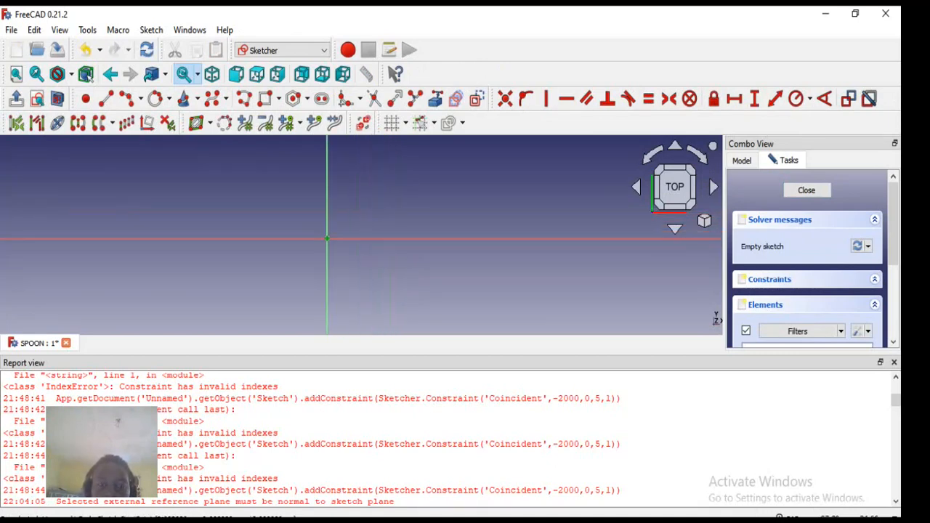
pyautogui.scroll(-2, 417, 200)
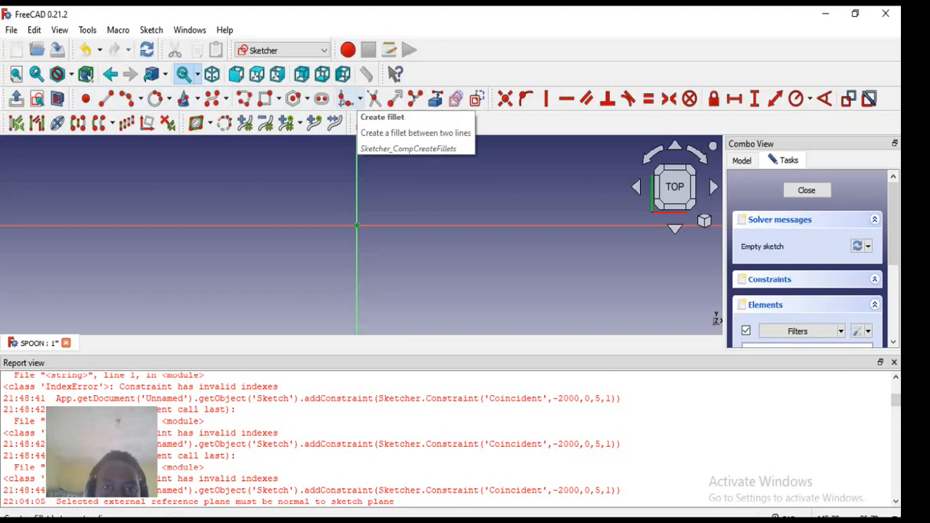
# Examine the sketch fillet variants, the radius and diameter constraint options, and the clone, copy and move options
pyautogui.click(360, 99)
pyautogui.click(359, 99)
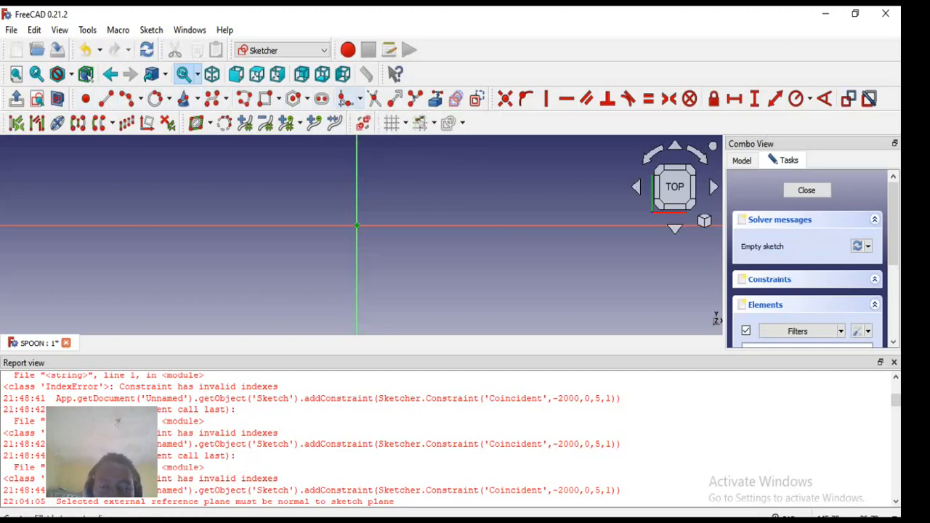
pyautogui.click(360, 98)
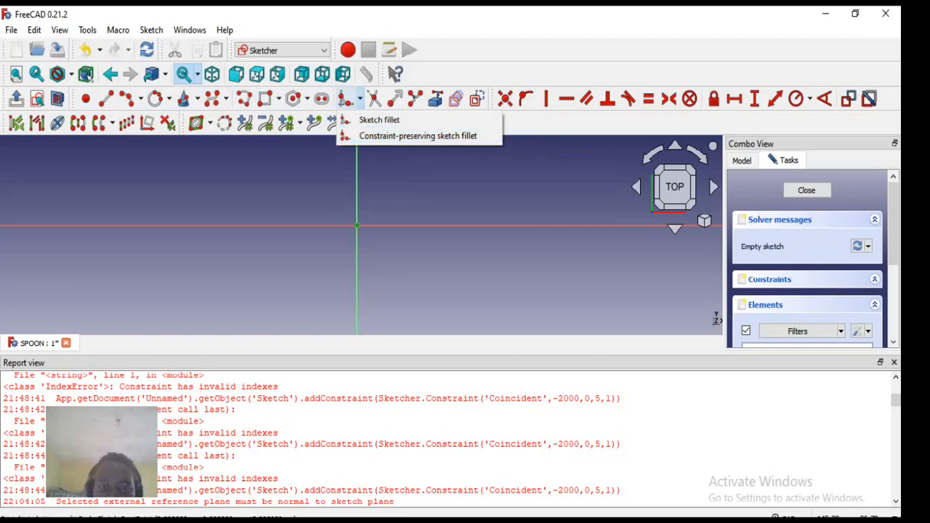
pyautogui.click(360, 99)
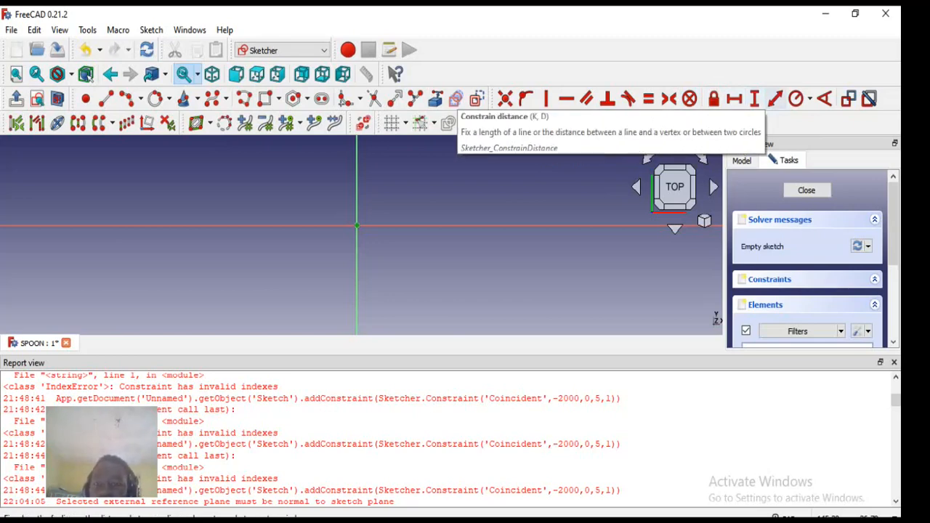
pyautogui.click(810, 99)
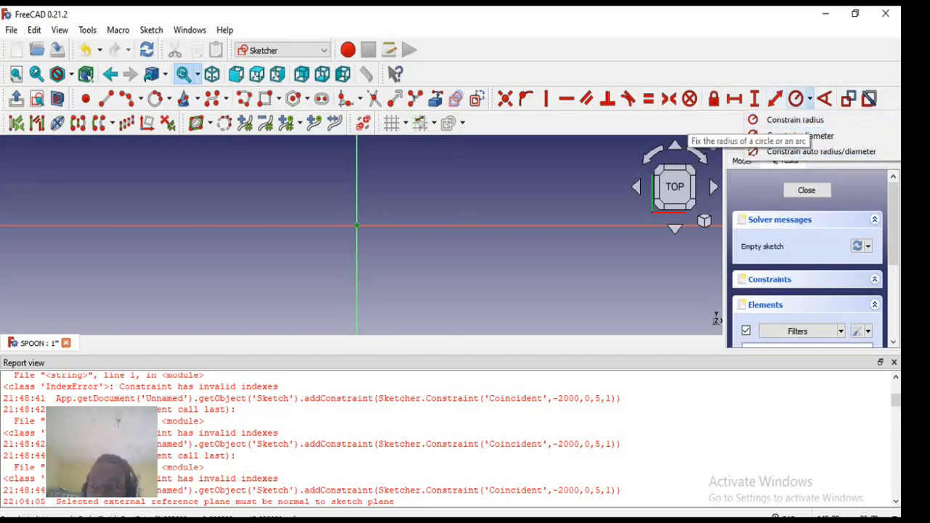
pyautogui.click(810, 99)
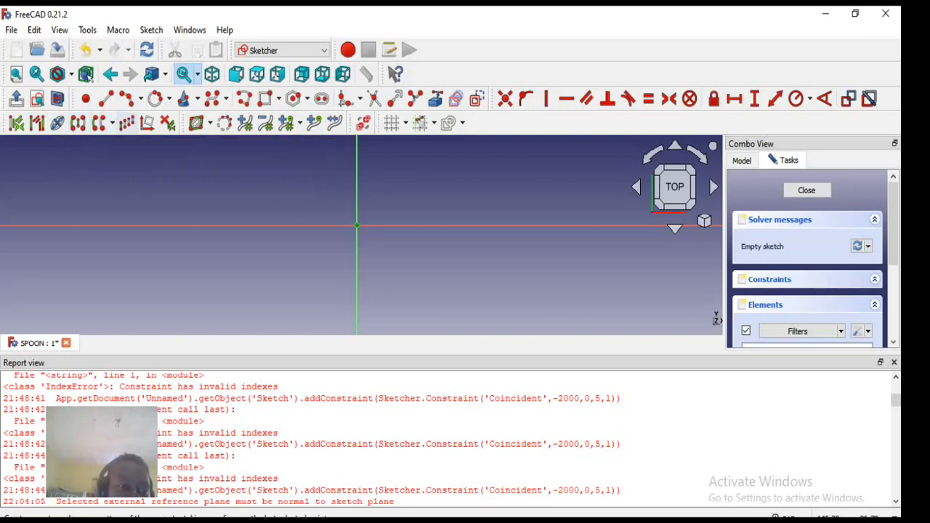
pyautogui.click(112, 124)
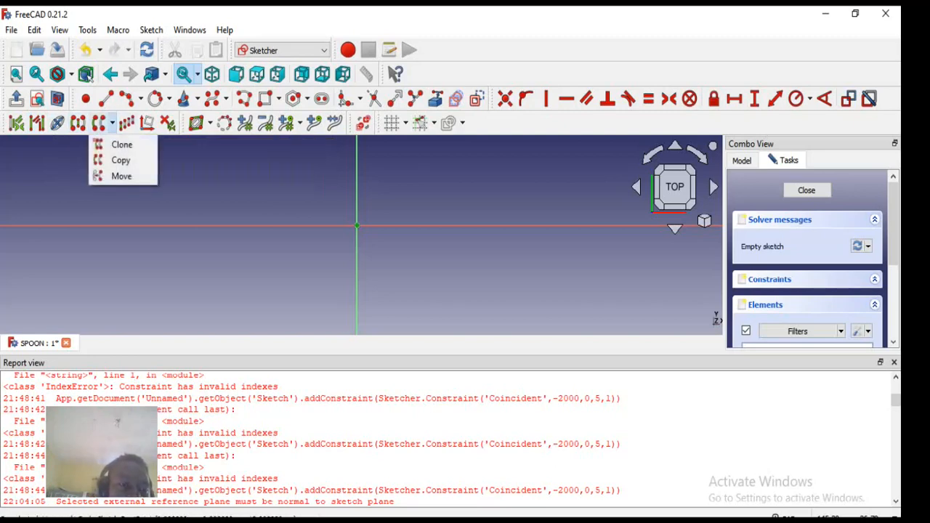
pyautogui.click(122, 144)
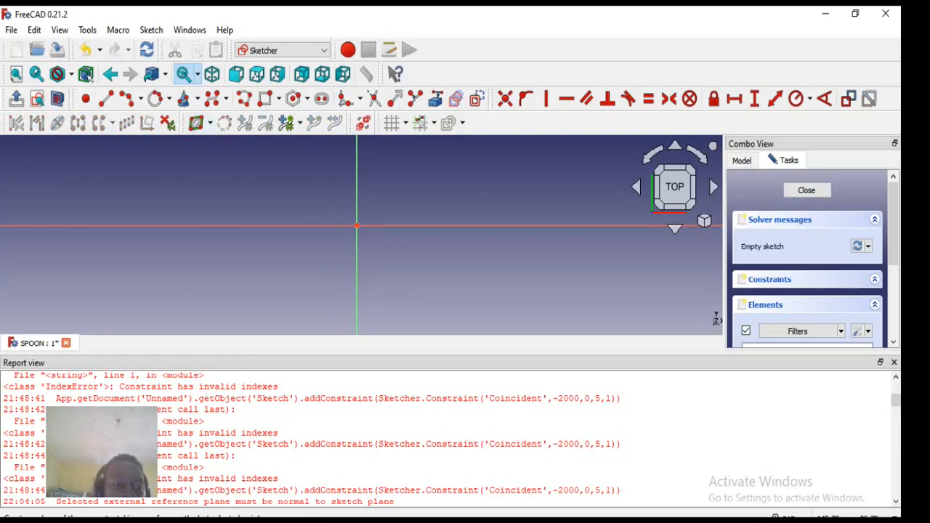
# Reopen the sketch and draw an End points and rim point arc, radius about 10 mm, starting on the horizontal axis about 100 mm left of the origin
pyautogui.click(807, 190)
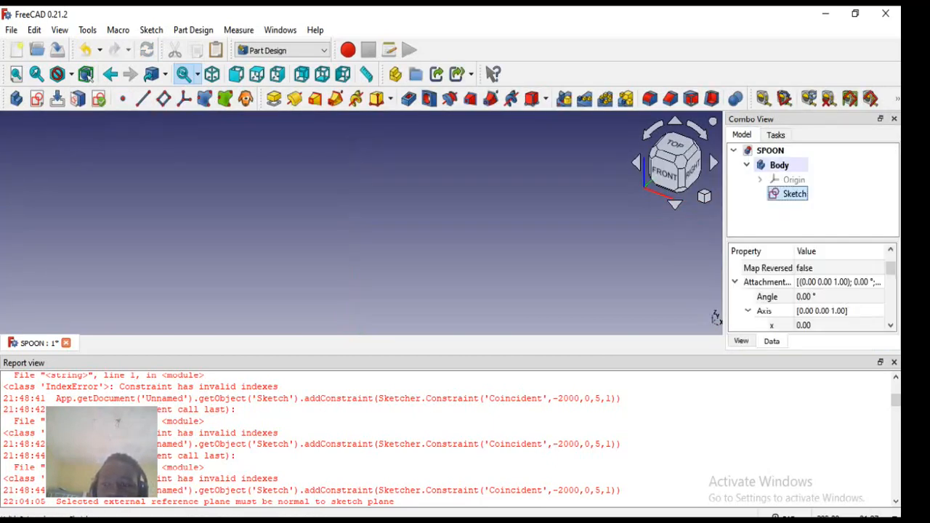
pyautogui.doubleClick(795, 194)
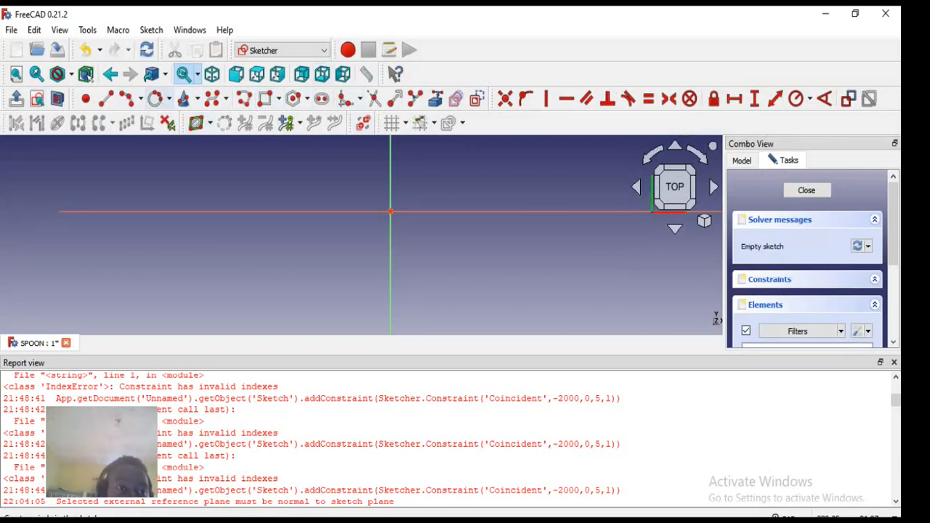
pyautogui.click(141, 99)
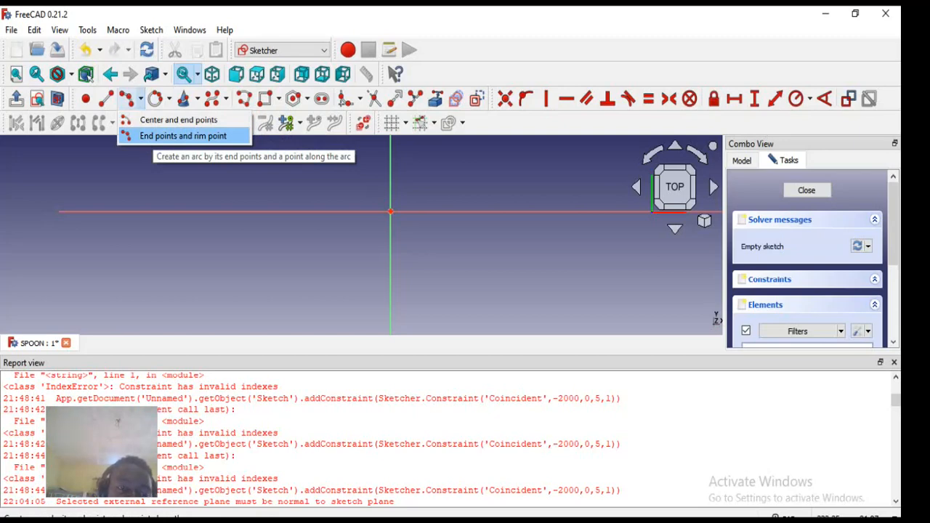
pyautogui.click(181, 136)
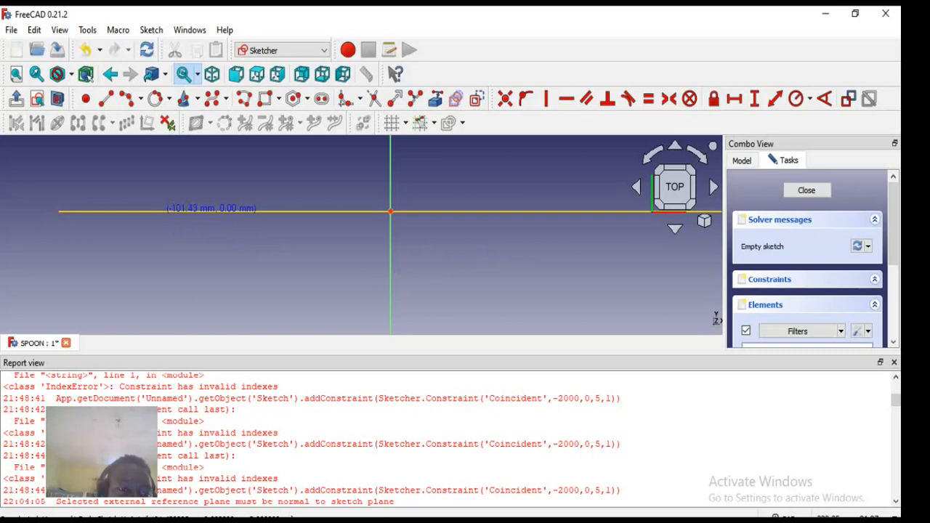
pyautogui.click(163, 211)
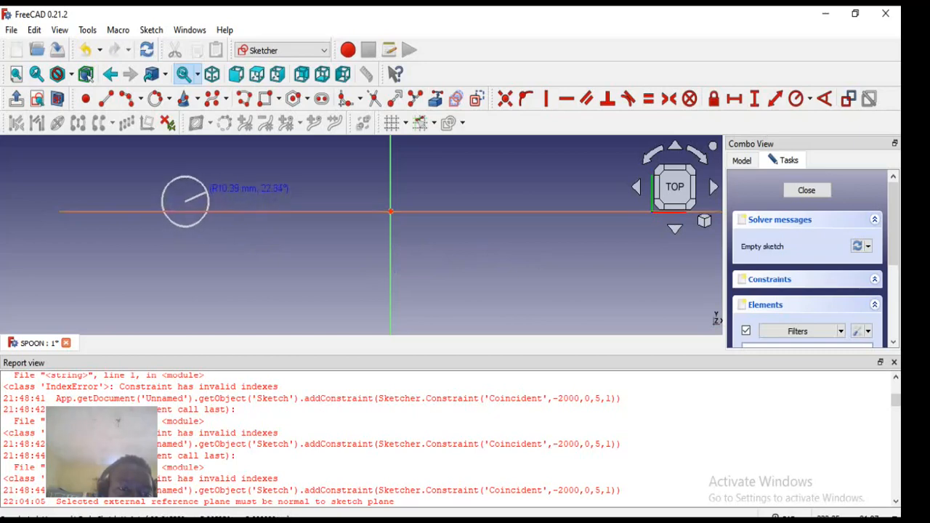
pyautogui.click(206, 186)
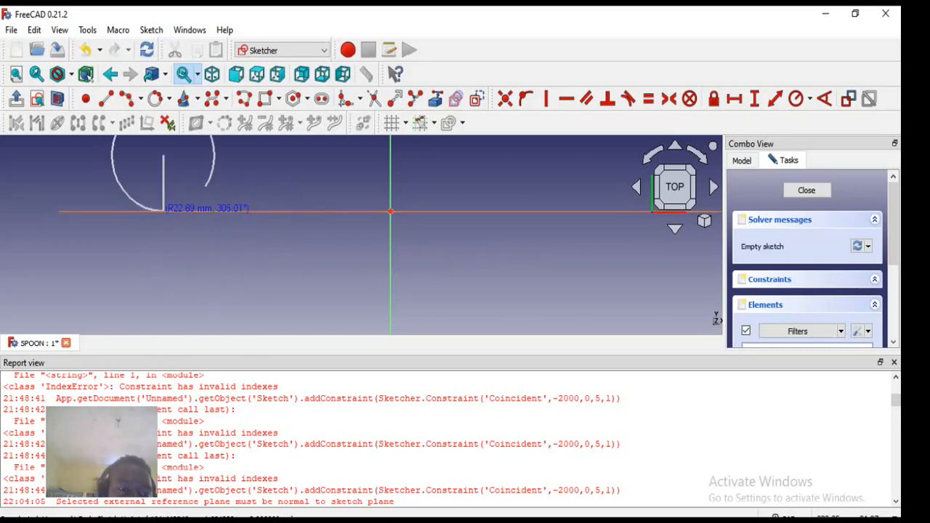
pyautogui.click(186, 178)
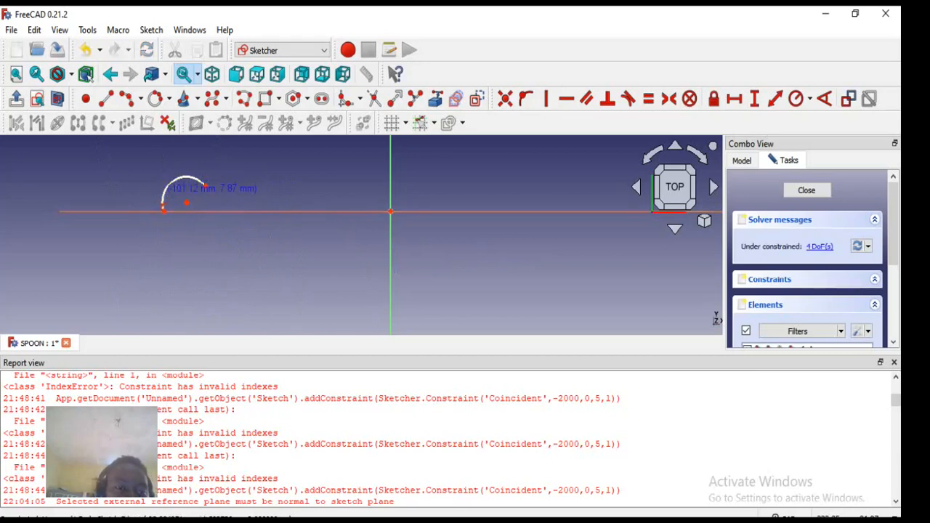
pyautogui.press('Escape')
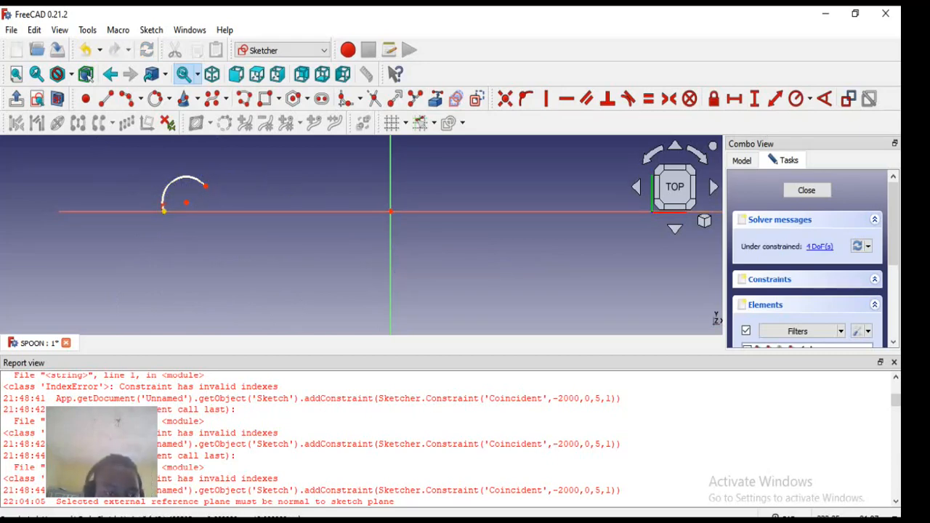
# Delete the constraint holding the arc's end on the horizontal axis and move its endpoints to opposite sides of that axis
pyautogui.moveTo(163, 211)
pyautogui.mouseDown()
pyautogui.moveTo(189, 231)
pyautogui.moveTo(166, 212)
pyautogui.moveTo(183, 227)
pyautogui.moveTo(184, 205)
pyautogui.moveTo(166, 211)
pyautogui.mouseUp()
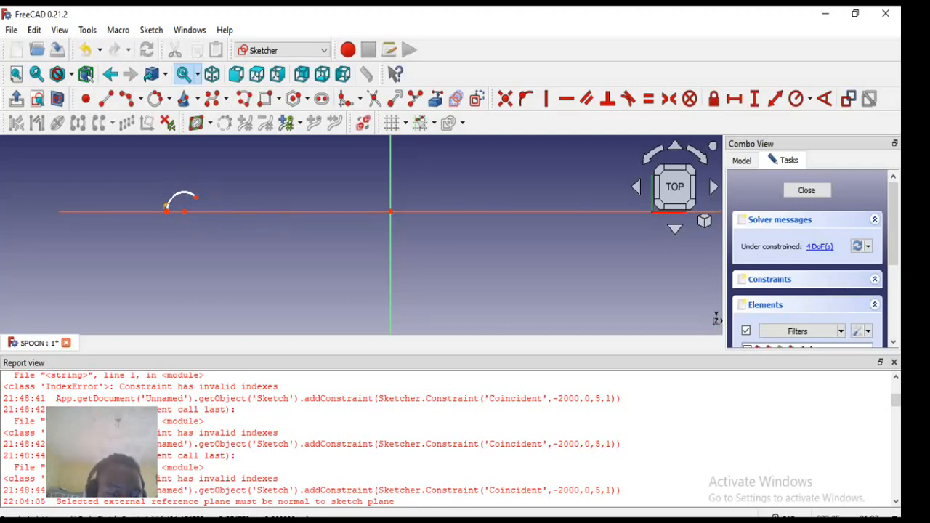
pyautogui.click(166, 207)
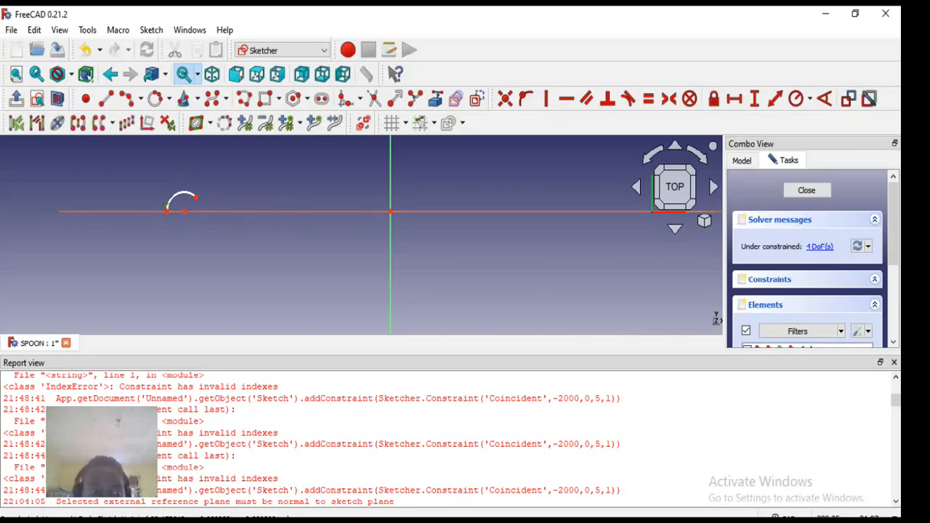
pyautogui.press('Delete')
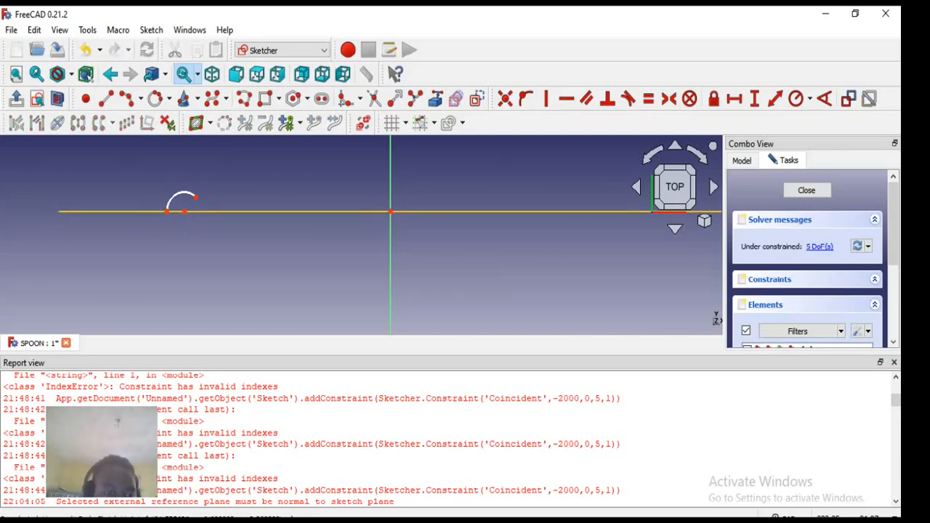
pyautogui.moveTo(167, 210)
pyautogui.mouseDown()
pyautogui.moveTo(169, 223)
pyautogui.moveTo(189, 228)
pyautogui.moveTo(181, 197)
pyautogui.moveTo(183, 222)
pyautogui.moveTo(173, 225)
pyautogui.mouseUp()
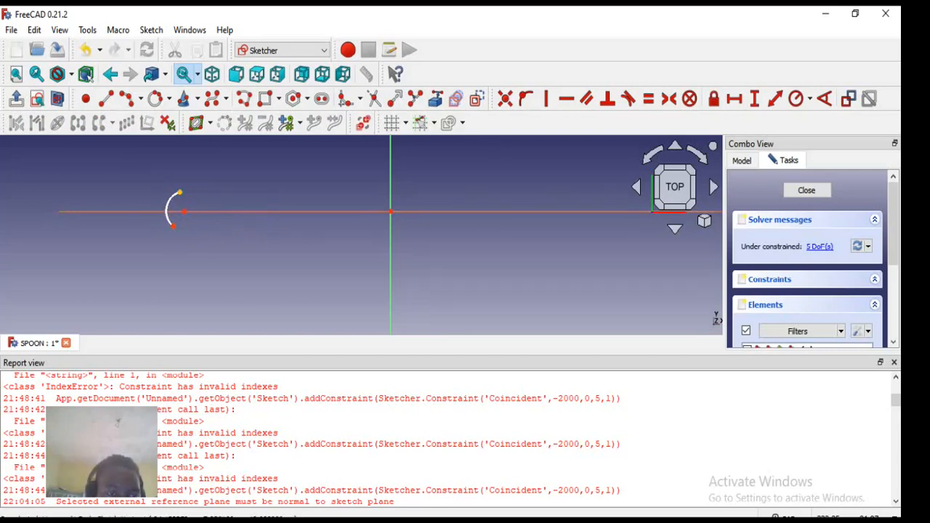
# Constrain the arc's two endpoints vertically and align its centre horizontally with the origin
pyautogui.click(180, 192)
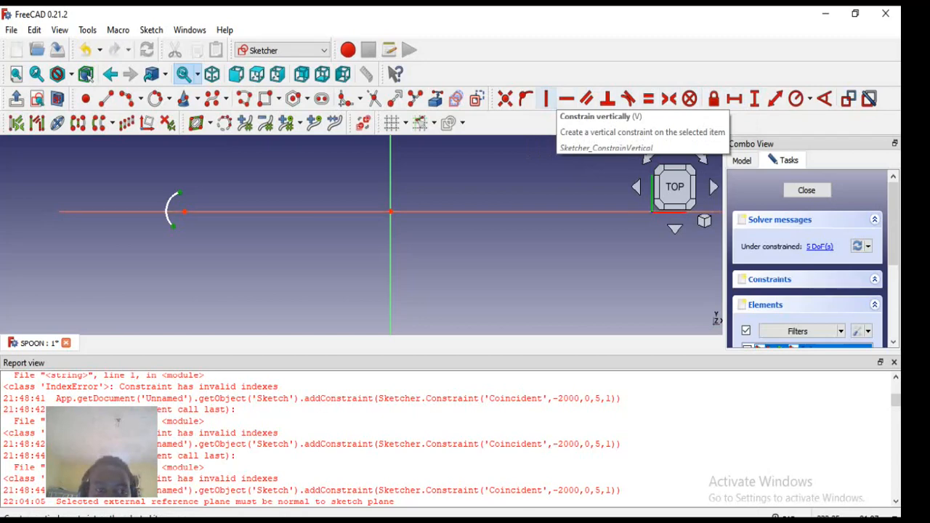
pyautogui.click(545, 98)
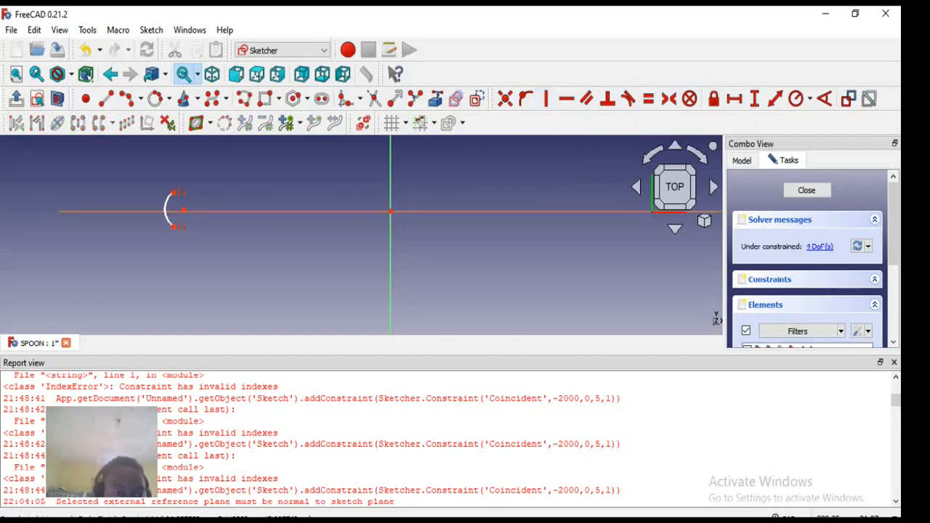
pyautogui.scroll(1, 174, 214)
pyautogui.scroll(-1, 185, 212)
pyautogui.scroll(3, 184, 214)
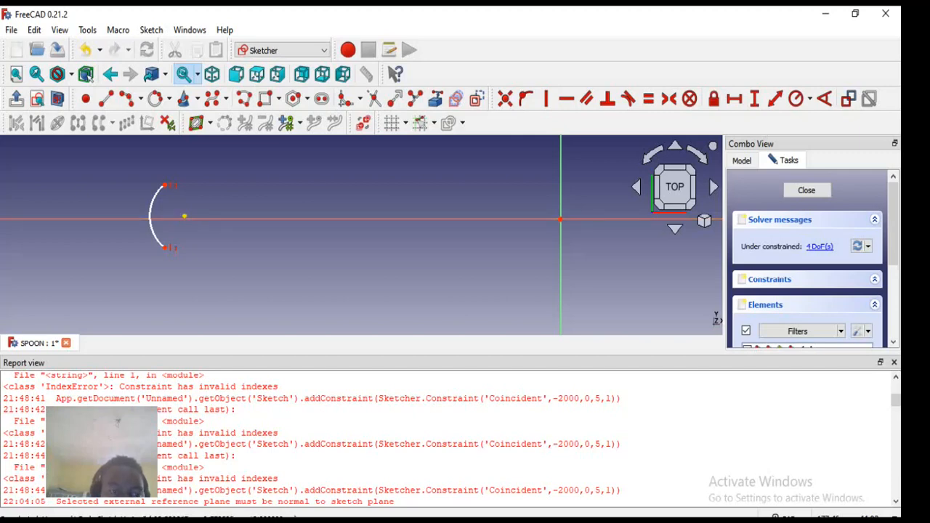
pyautogui.click(185, 216)
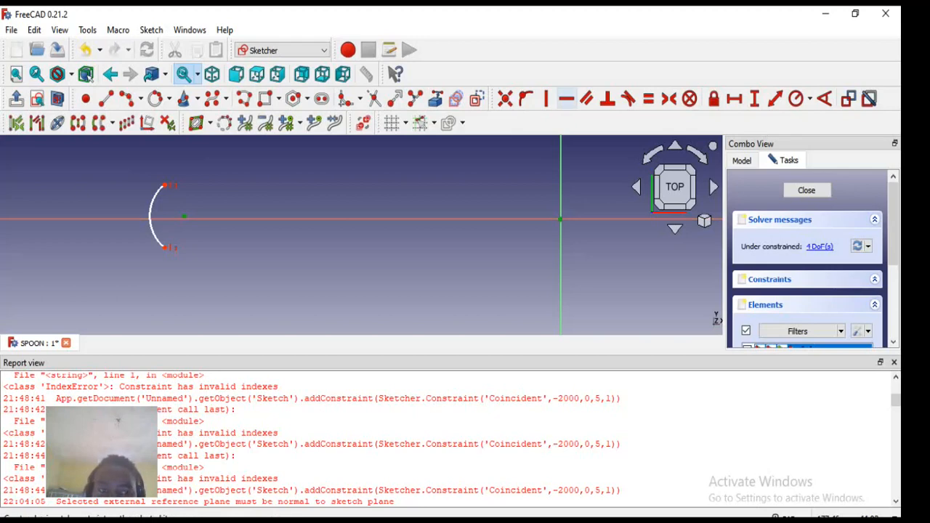
pyautogui.click(566, 98)
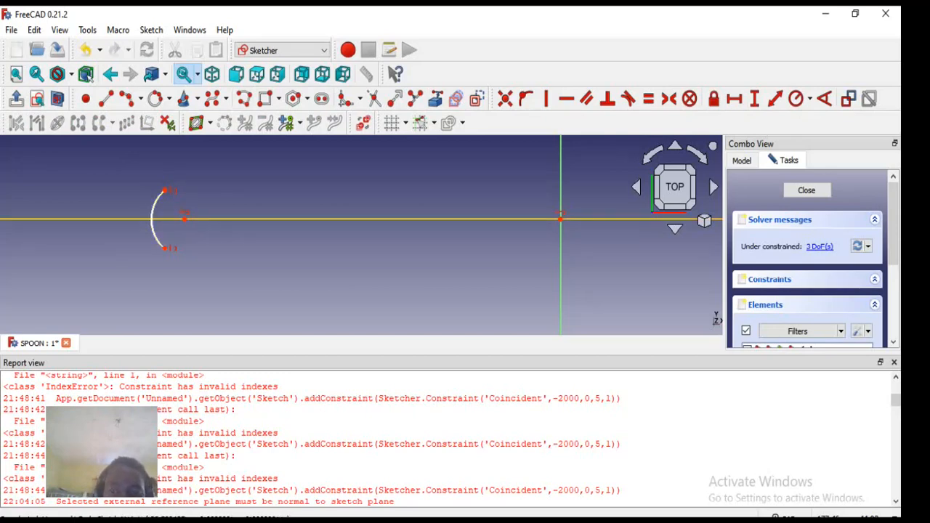
# Draw an End points and rim point arc, radius about 65 mm, from the small arc's upper end, bulging above the horizontal axis
pyautogui.scroll(3, 269, 190)
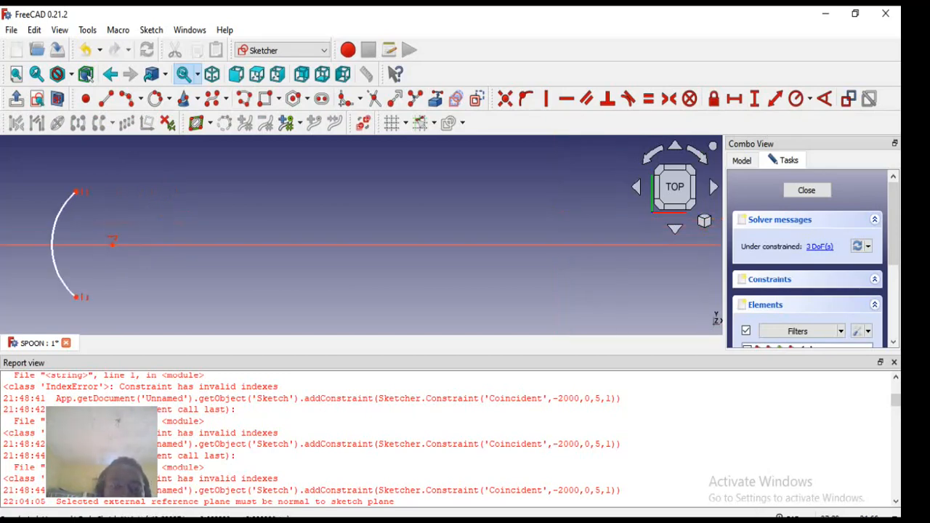
pyautogui.scroll(-4, 270, 190)
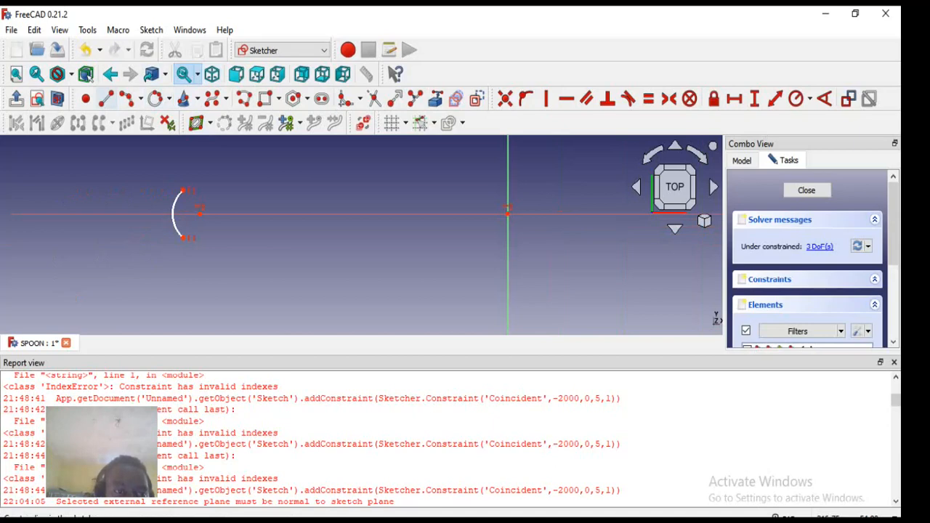
pyautogui.click(128, 99)
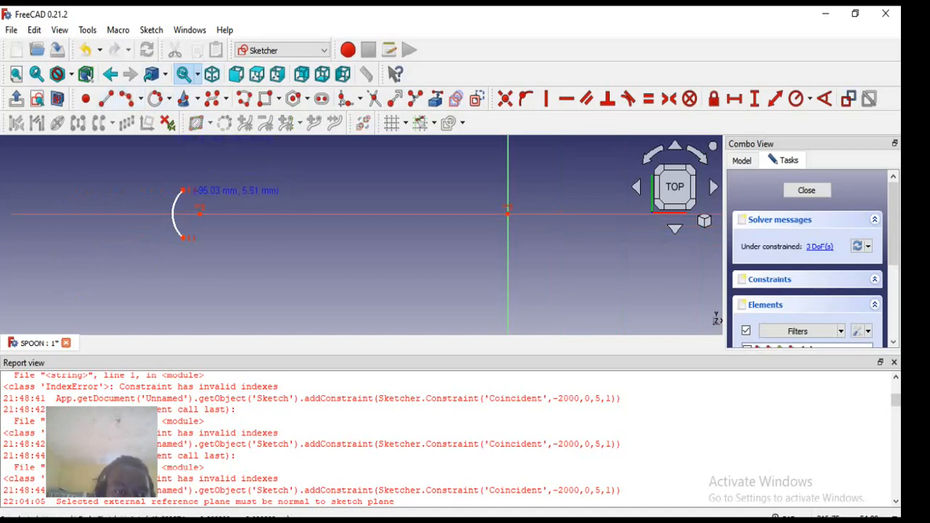
pyautogui.click(183, 190)
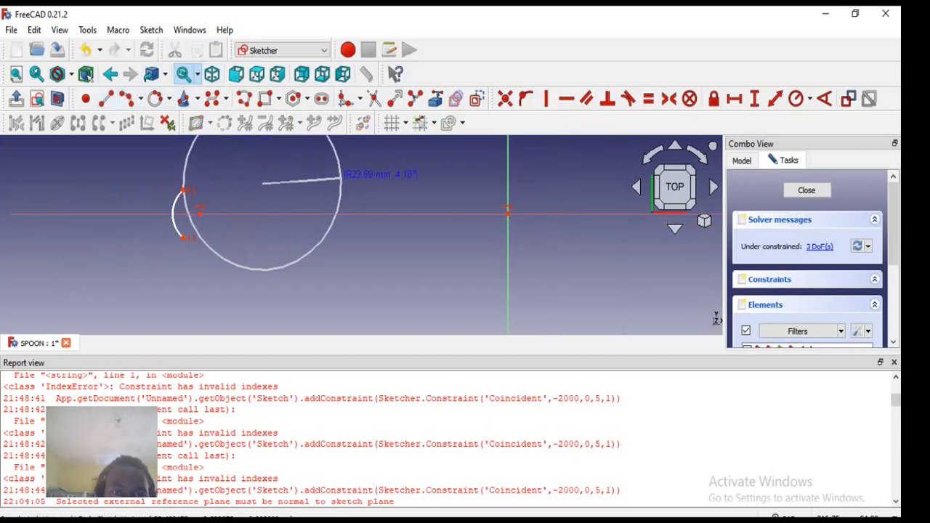
pyautogui.click(349, 178)
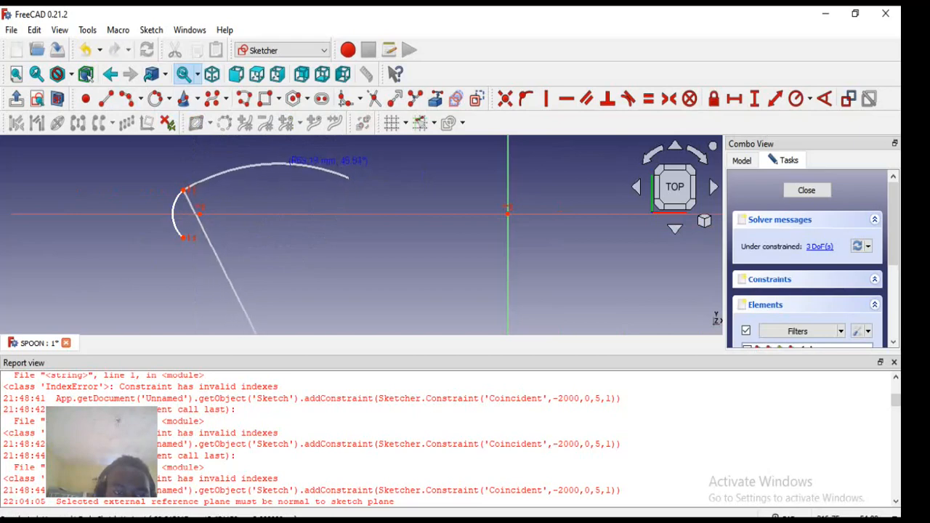
pyautogui.click(289, 162)
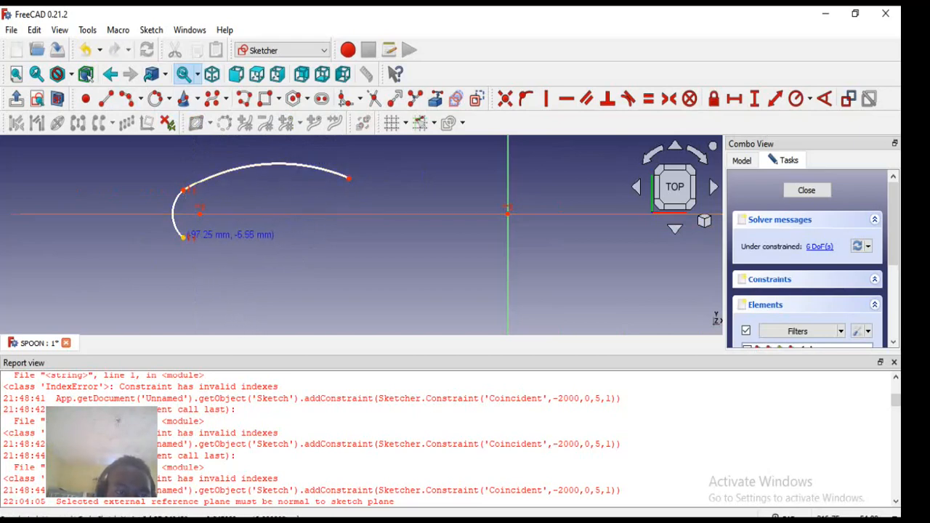
# Draw a mirrored-looking arc from the small arc's lower end and align the free ends of both long arcs vertically
pyautogui.click(183, 237)
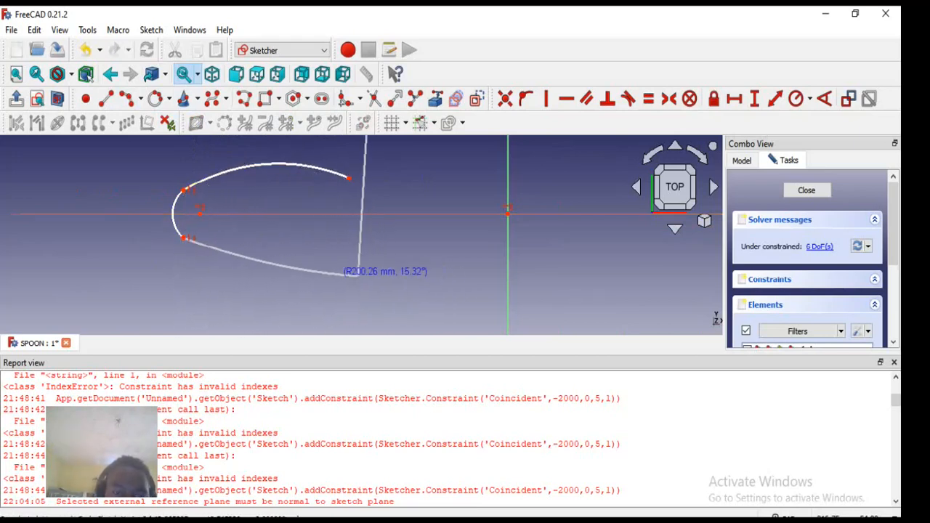
pyautogui.click(356, 276)
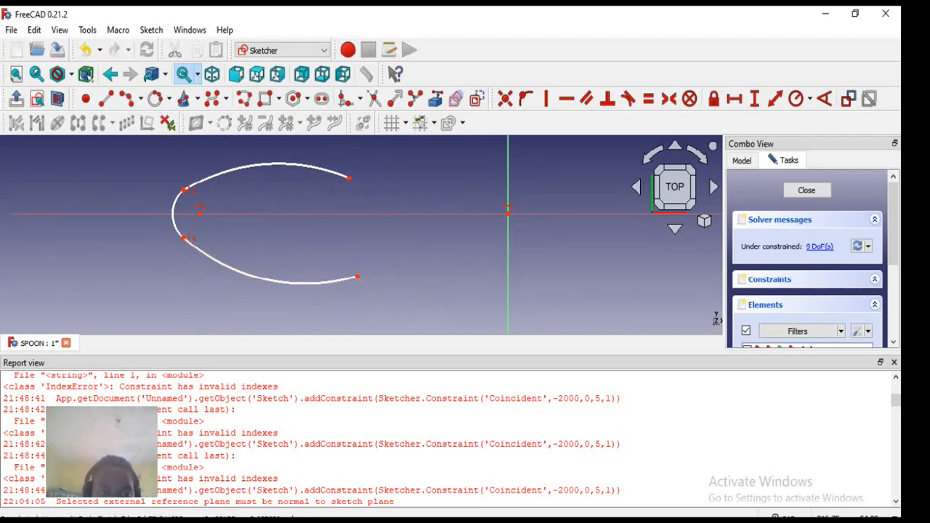
pyautogui.click(349, 178)
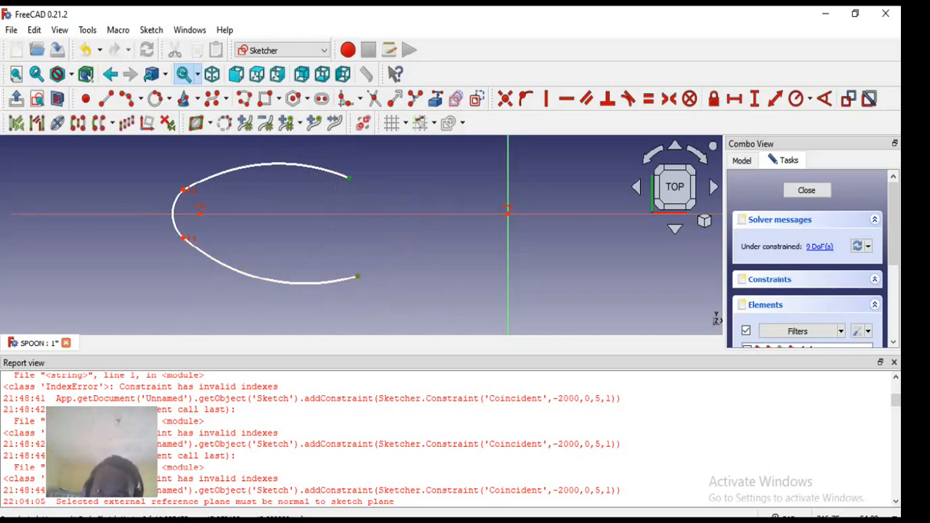
pyautogui.press('v')
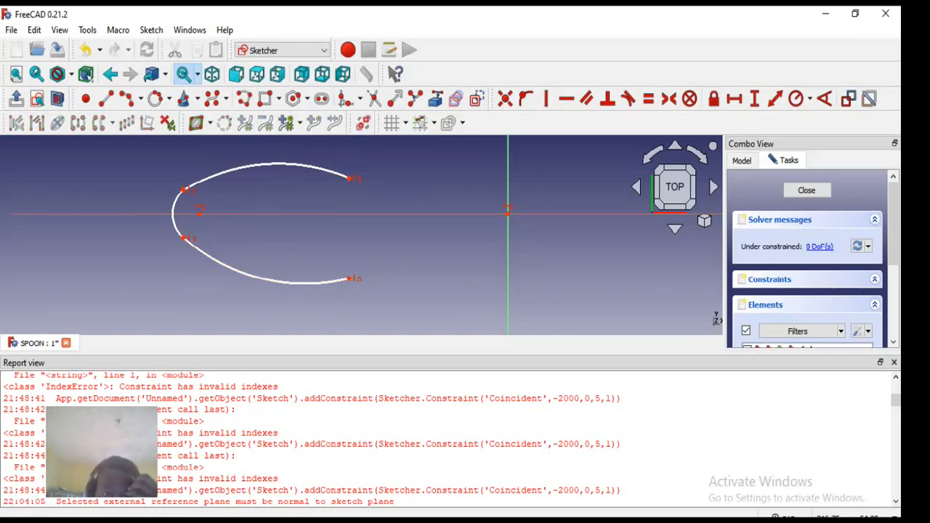
# Make the upper and lower long arcs each tangent to the small end arc
pyautogui.click(240, 168)
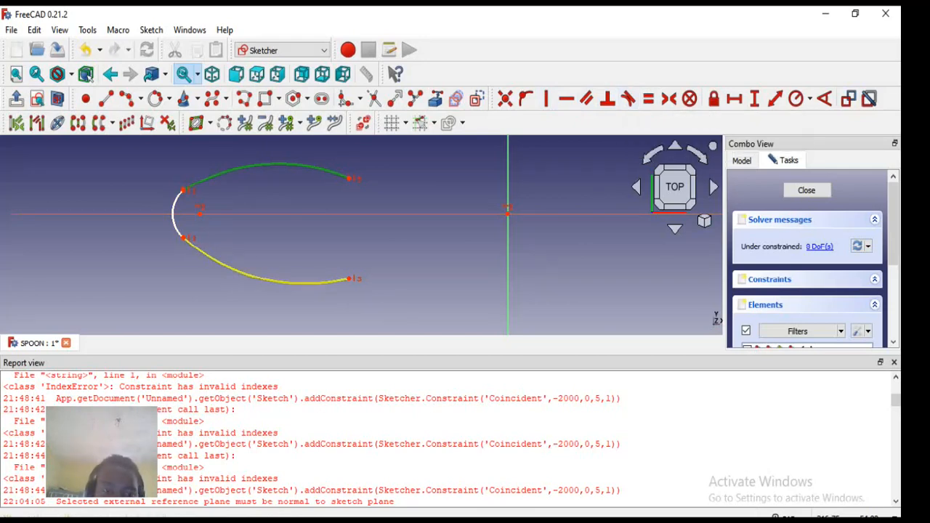
pyautogui.click(225, 266)
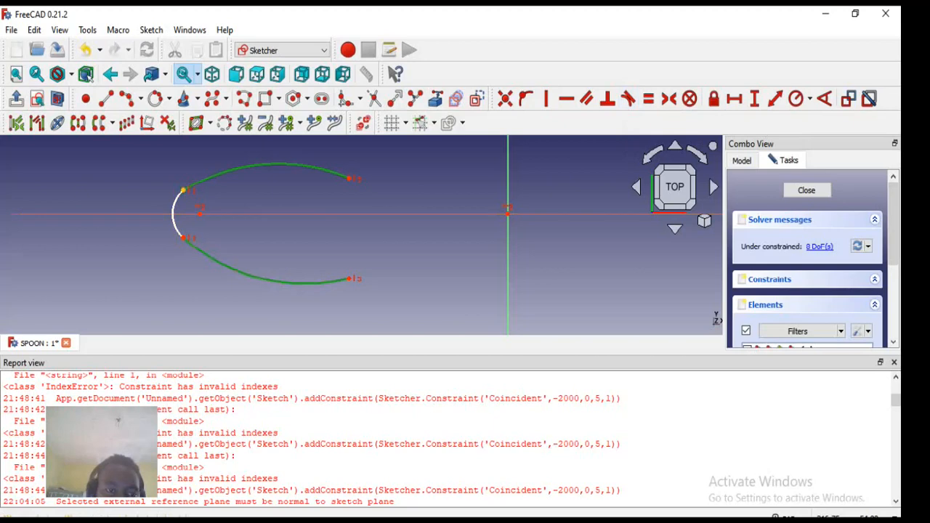
pyautogui.click(231, 267)
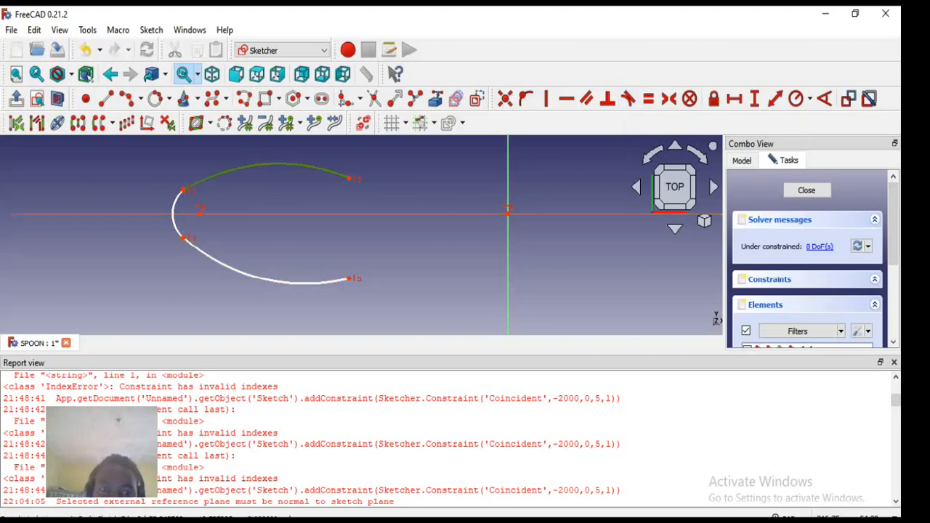
pyautogui.click(276, 164)
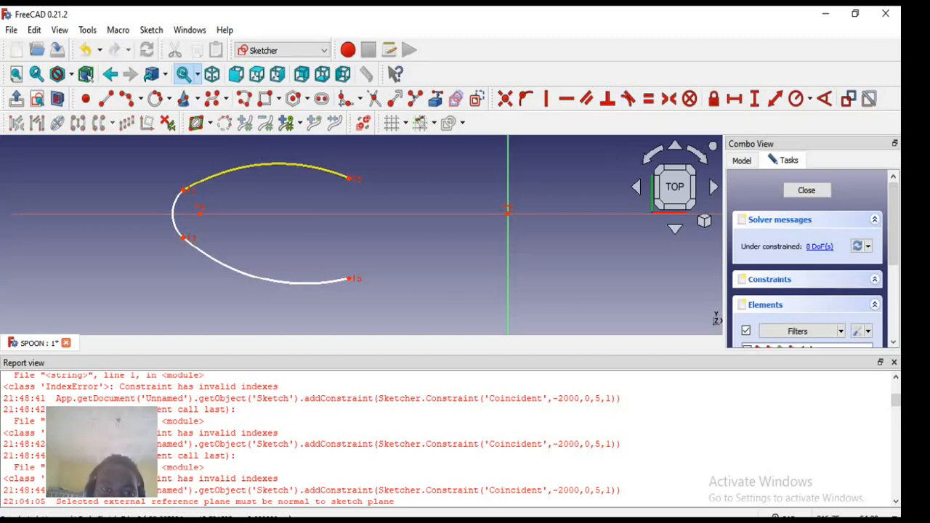
pyautogui.click(276, 164)
pyautogui.click(173, 214)
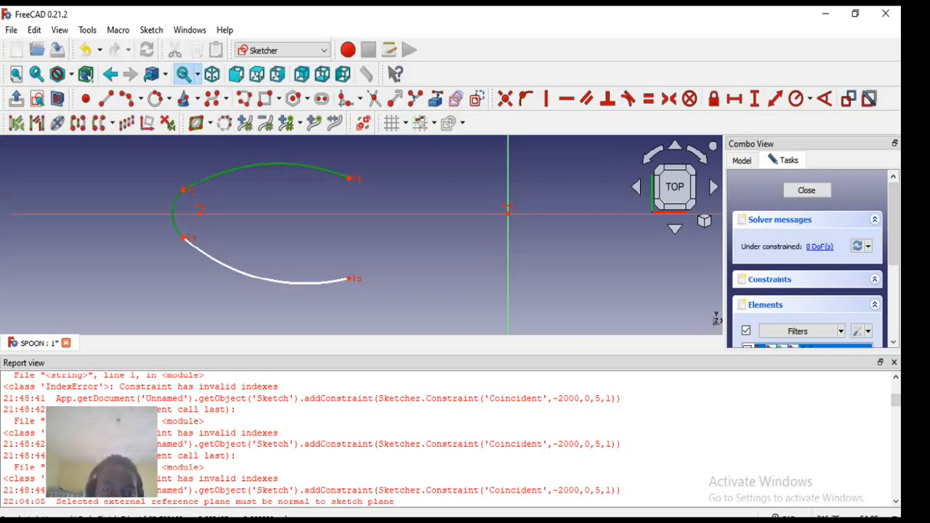
pyautogui.click(628, 98)
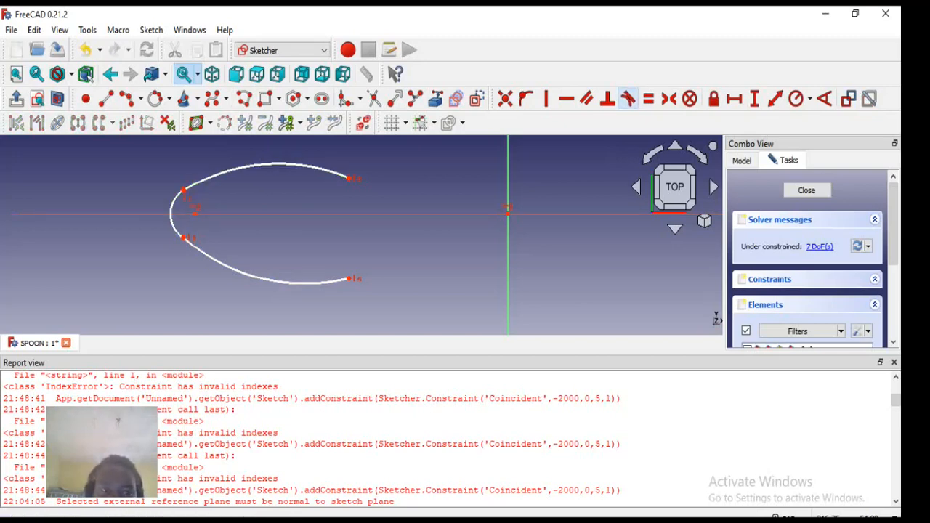
pyautogui.click(284, 282)
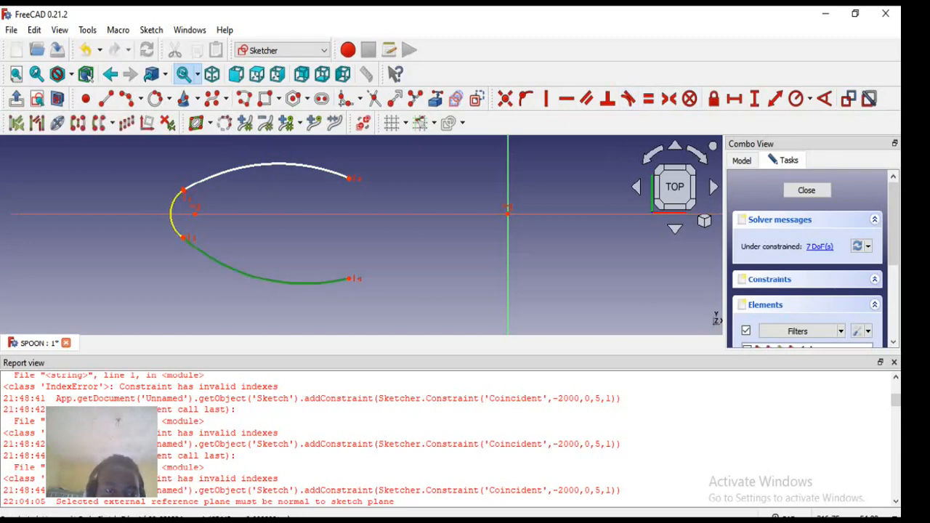
pyautogui.click(173, 214)
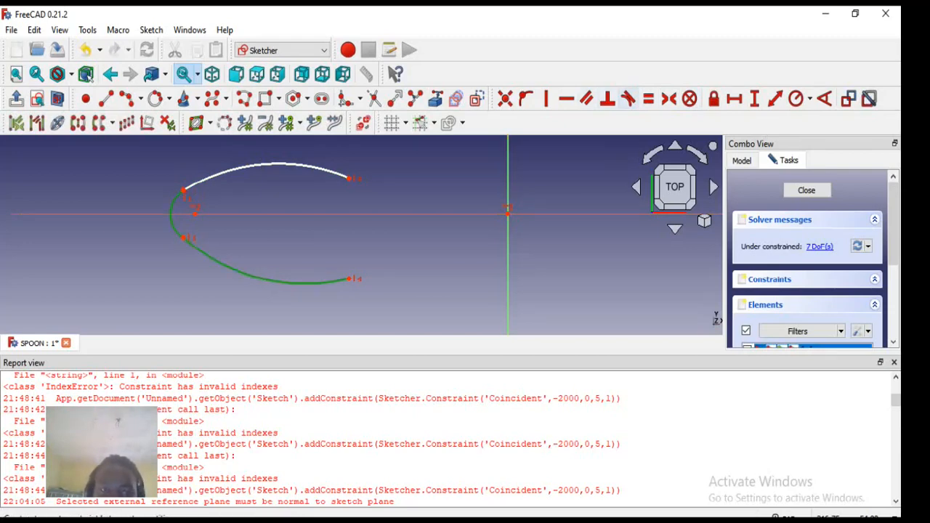
pyautogui.click(628, 99)
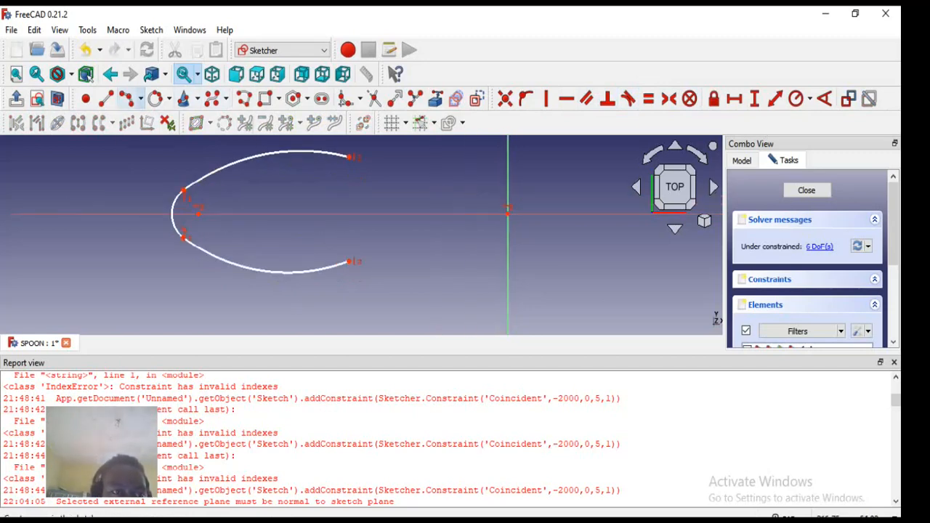
# Draw an End points and rim point arc, radius about 31 mm, from the upper long arc's free end down towards the horizontal axis
pyautogui.click(140, 98)
pyautogui.click(174, 133)
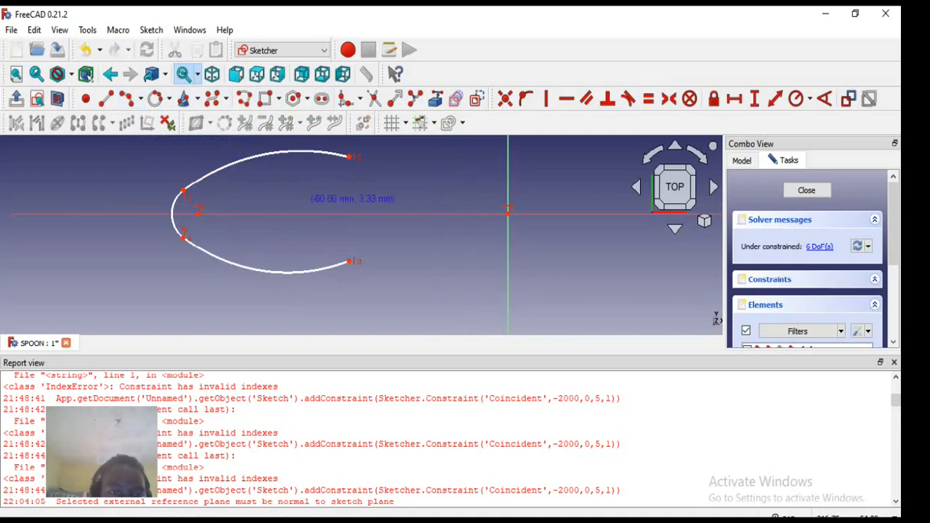
pyautogui.click(349, 157)
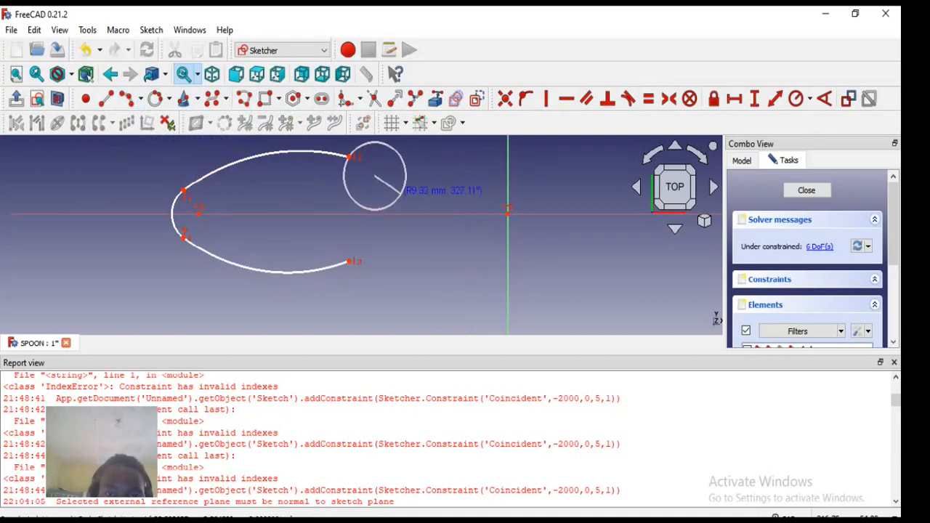
pyautogui.click(400, 193)
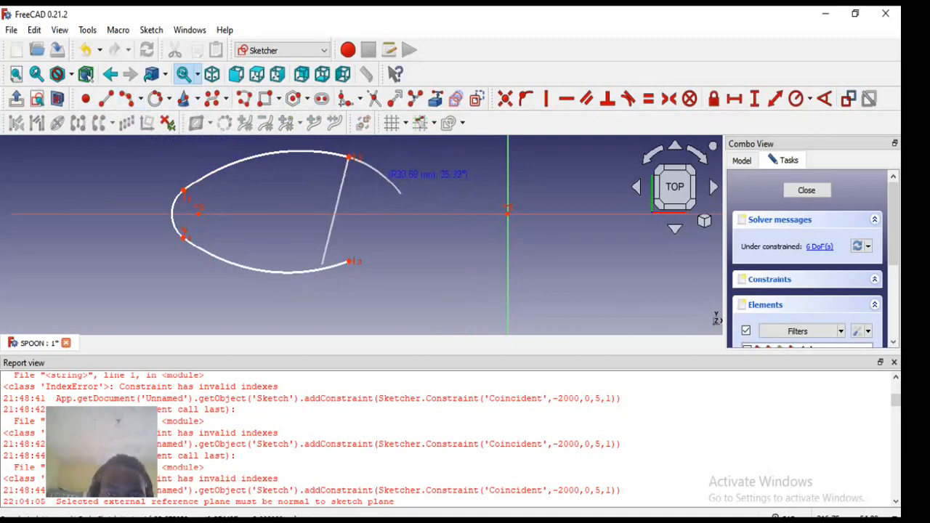
pyautogui.click(385, 177)
# Draw another arc, radius about 22 mm, from the lower long arc's free end up towards the horizontal axis
pyautogui.click(378, 248)
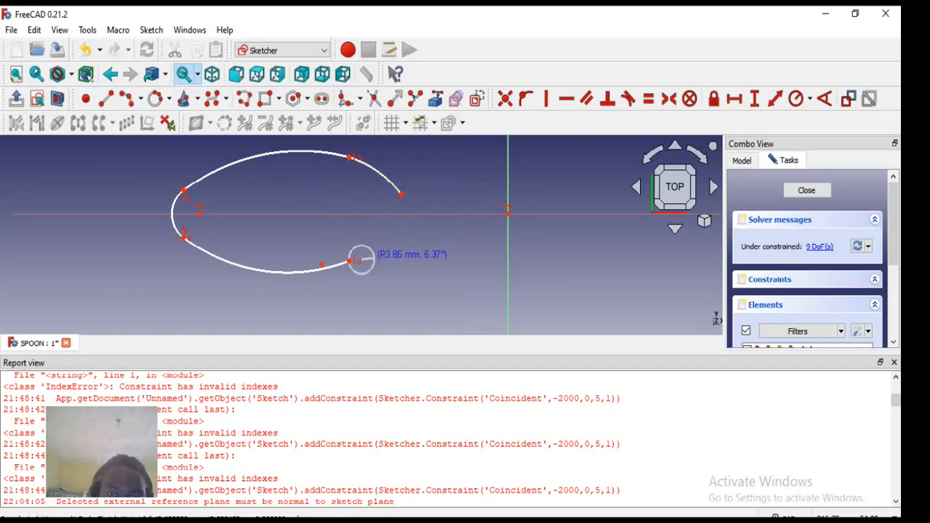
pyautogui.click(409, 235)
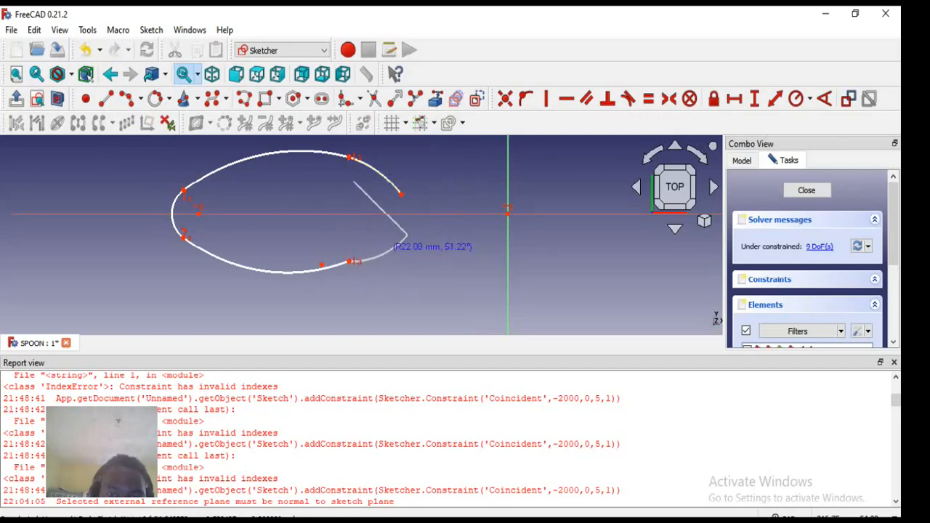
pyautogui.click(409, 236)
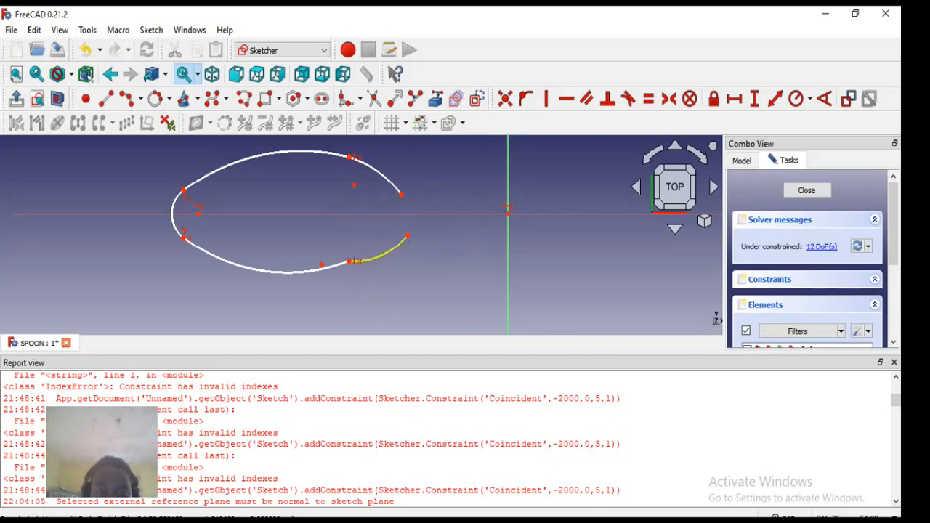
# Make the lower and upper rear arcs each tangent to the long arc they join
pyautogui.click(386, 254)
pyautogui.click(290, 273)
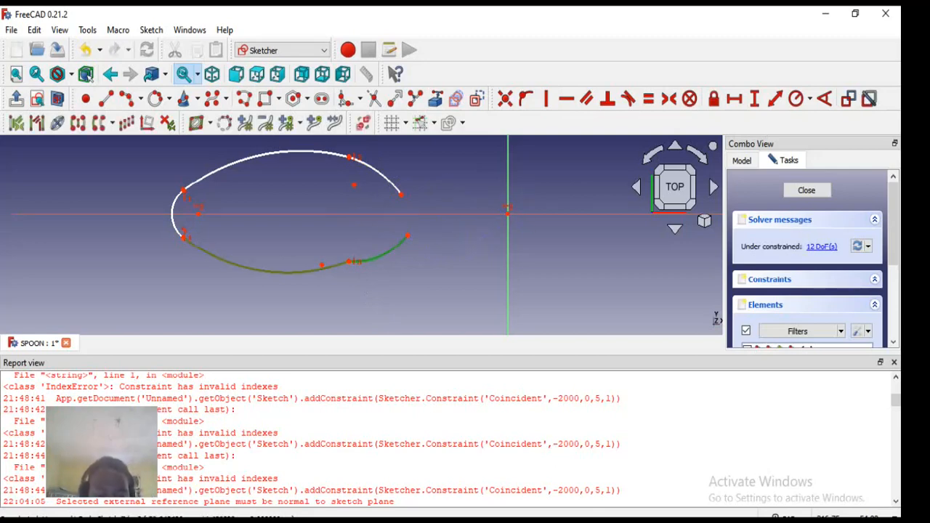
pyautogui.click(629, 98)
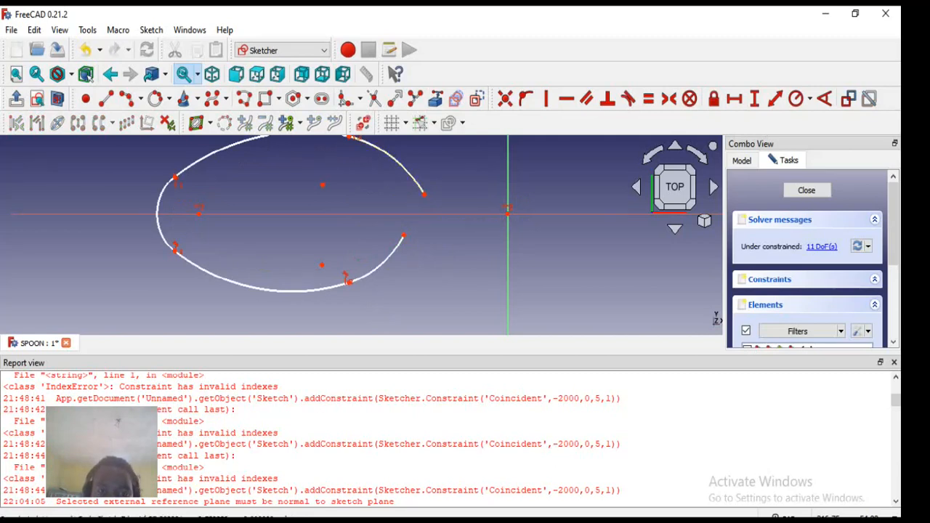
pyautogui.scroll(-2, 384, 204)
pyautogui.click(392, 176)
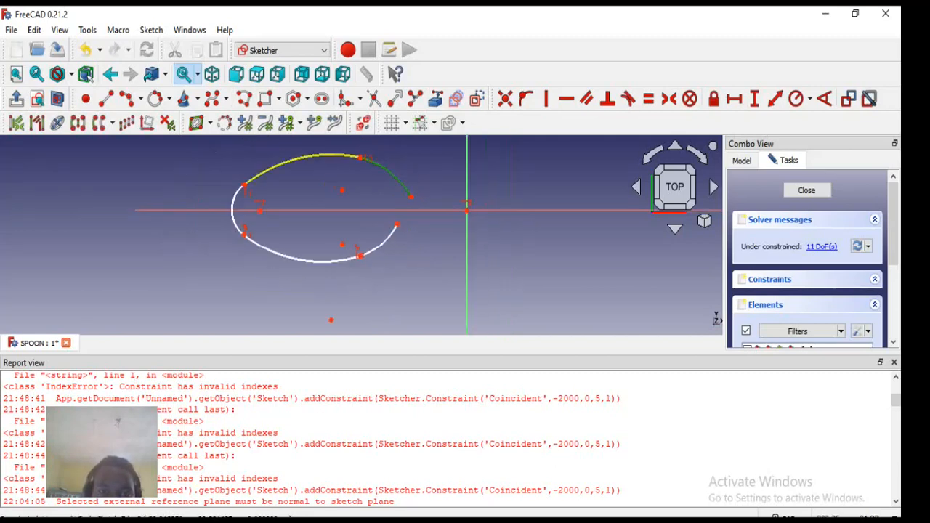
pyautogui.click(290, 160)
pyautogui.click(629, 98)
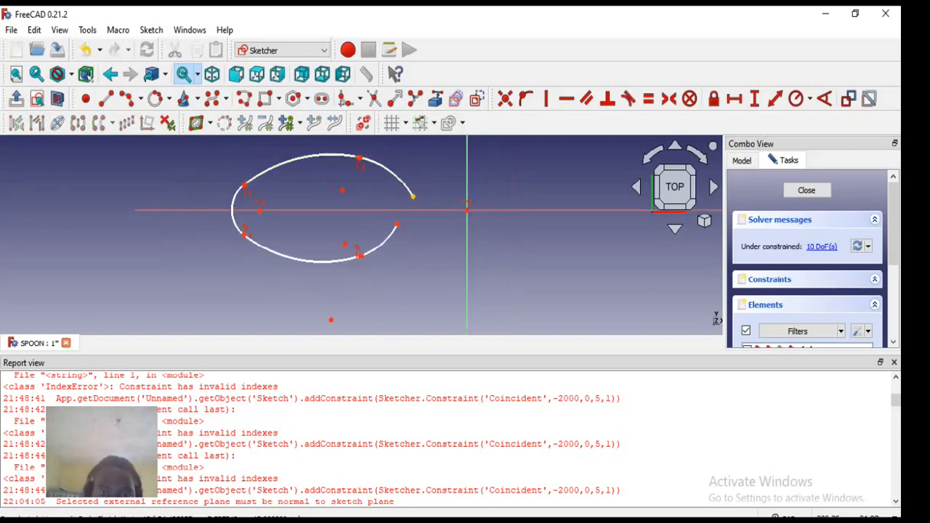
# Align the free ends of the upper and lower rear arcs vertically with each other
pyautogui.click(413, 197)
pyautogui.click(387, 240)
pyautogui.click(407, 232)
pyautogui.click(413, 197)
pyautogui.click(397, 223)
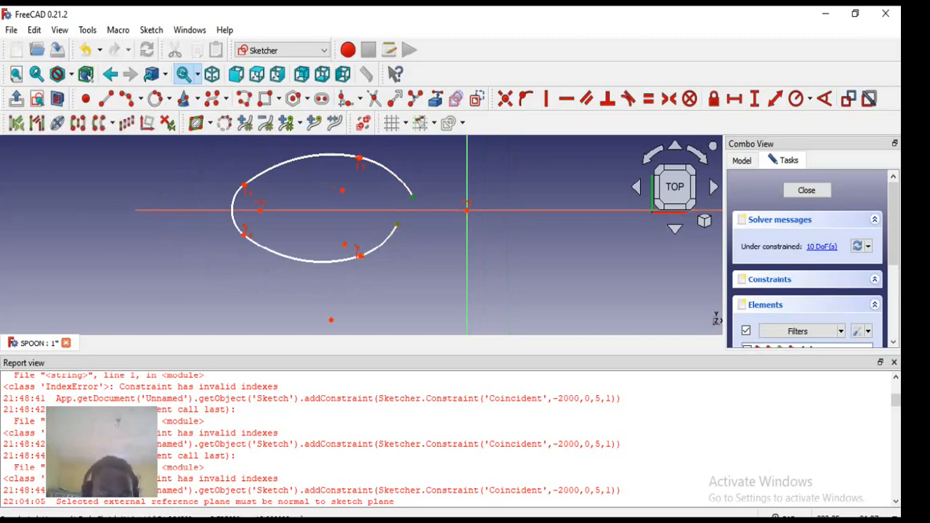
pyautogui.click(546, 98)
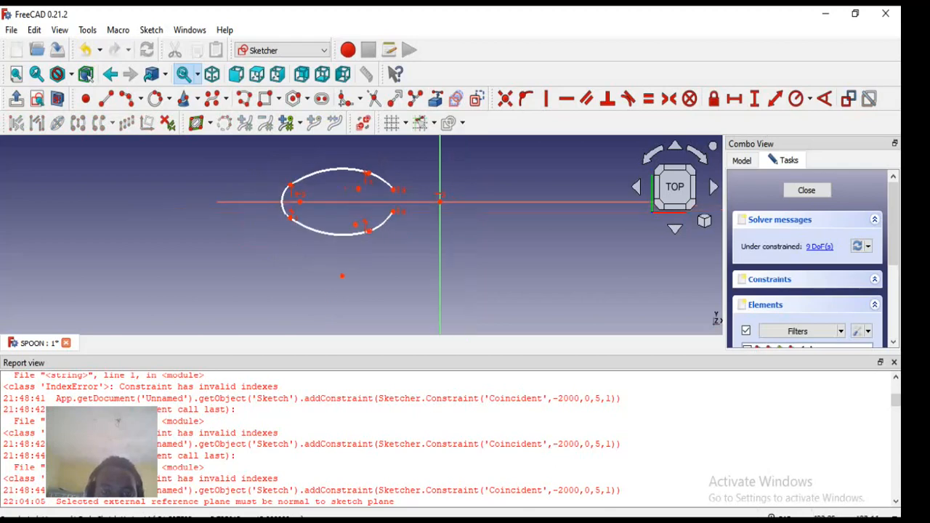
# Align the centre points of the two rear arcs vertically with each other
pyautogui.scroll(1, 382, 191)
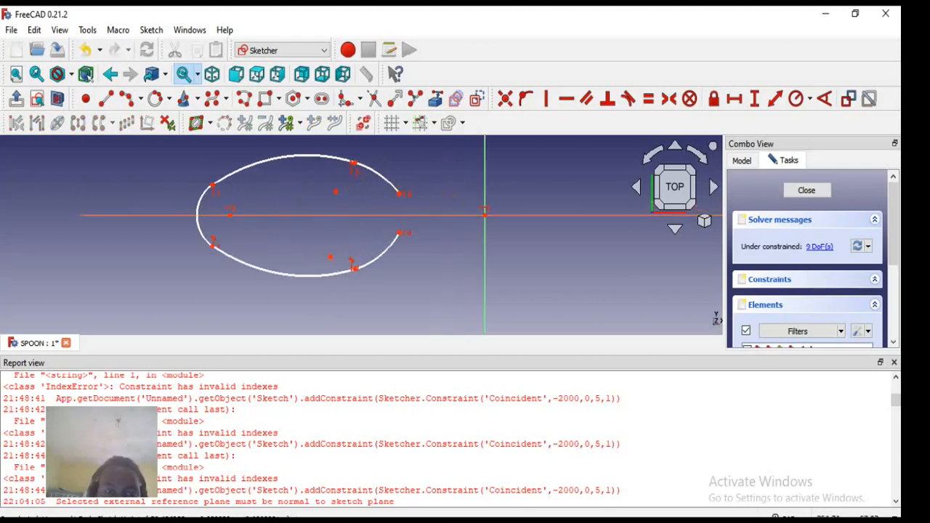
pyautogui.click(335, 191)
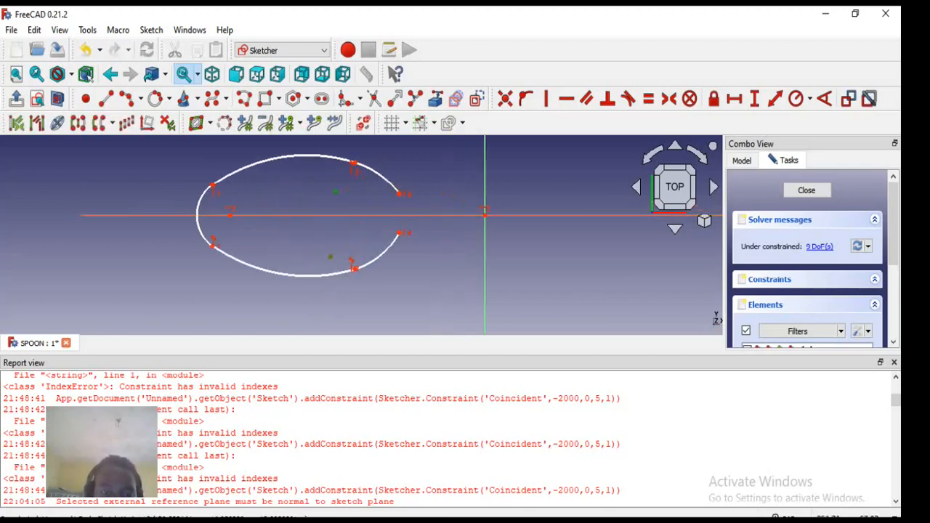
pyautogui.press('v')
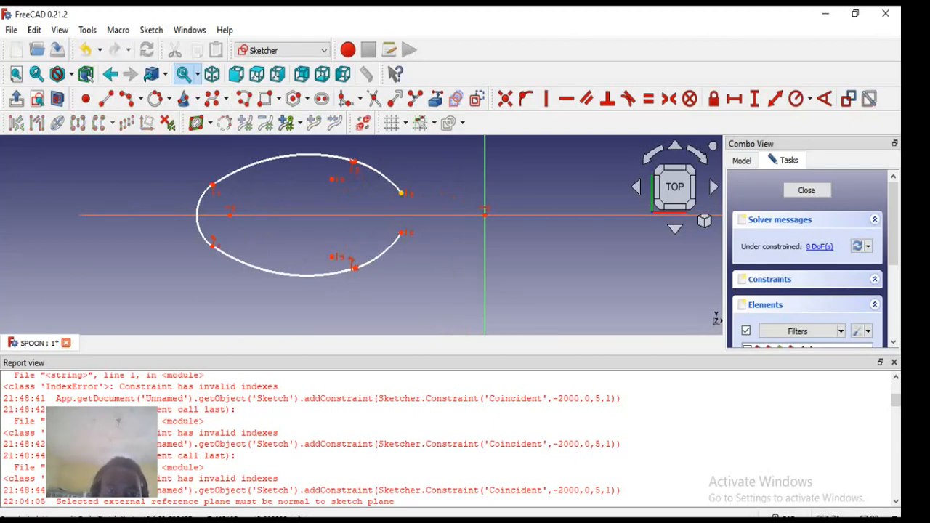
# Move the free ends of the rear arcs slightly away from the horizontal axis to widen the bowl outline
pyautogui.moveTo(401, 193)
pyautogui.mouseDown()
pyautogui.moveTo(377, 185)
pyautogui.moveTo(415, 173)
pyautogui.mouseUp()
pyautogui.scroll(-1, 341, 207)
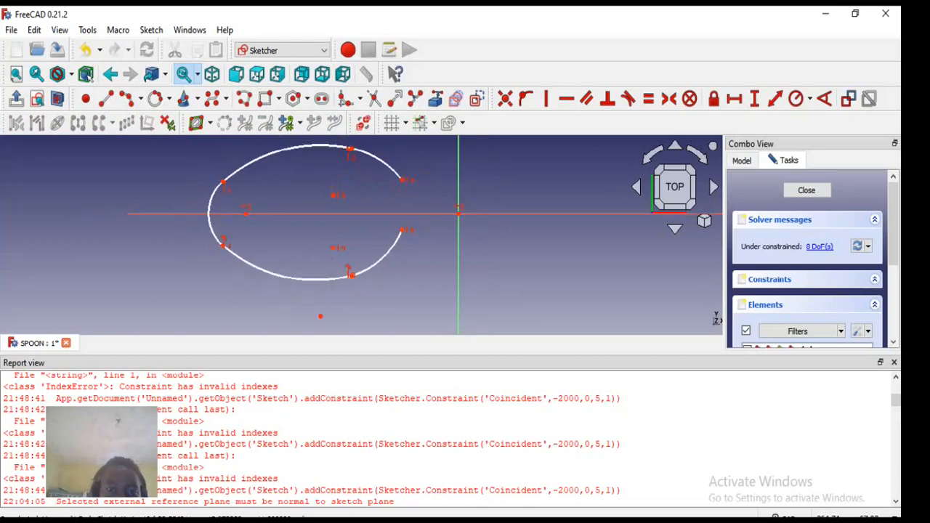
pyautogui.moveTo(402, 229); pyautogui.dragTo(403, 233)
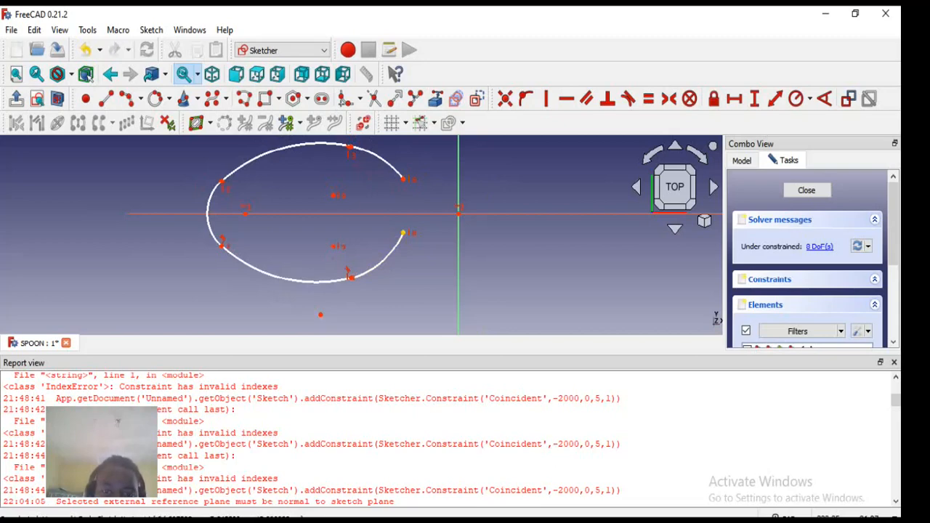
# Align the free end of each rear arc horizontally with the small end arc's endpoint on the same side of the horizontal axis
pyautogui.click(404, 233)
pyautogui.click(222, 246)
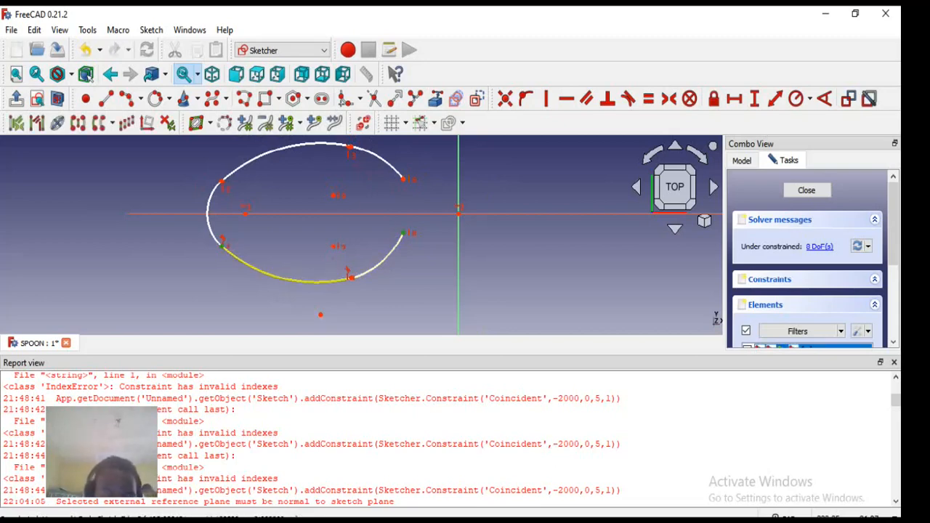
pyautogui.press('h')
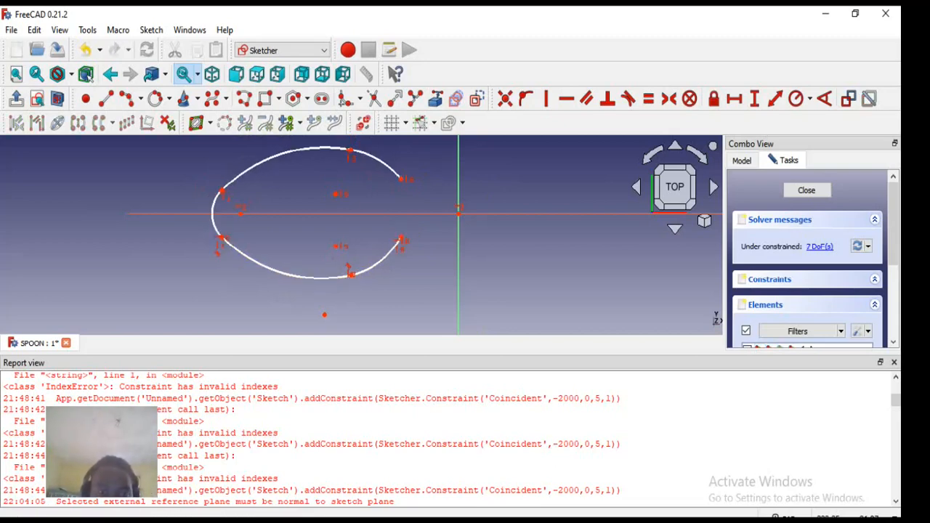
pyautogui.click(401, 179)
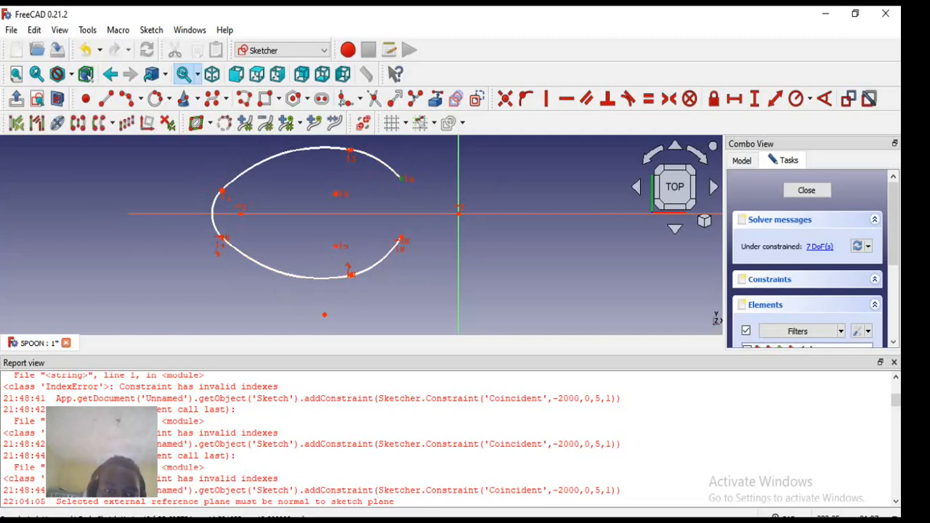
pyautogui.click(221, 192)
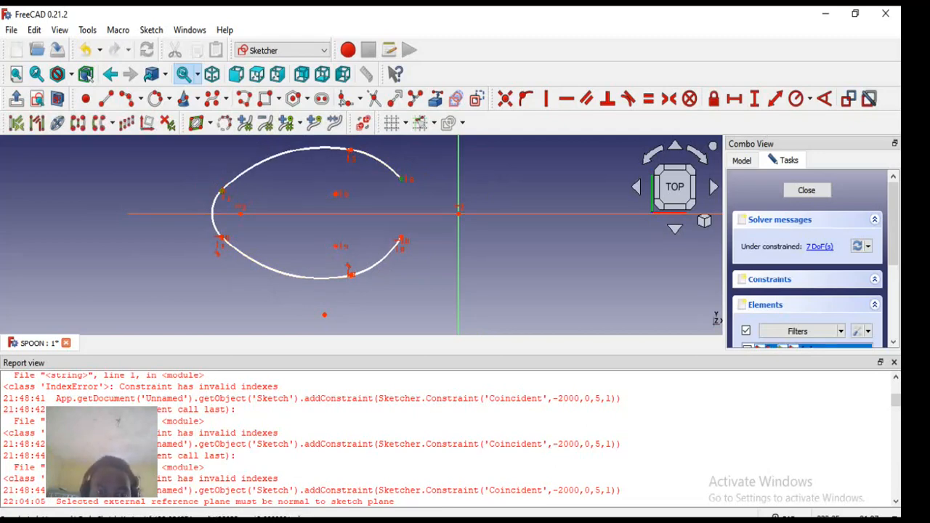
pyautogui.press('h')
pyautogui.scroll(-2, 299, 212)
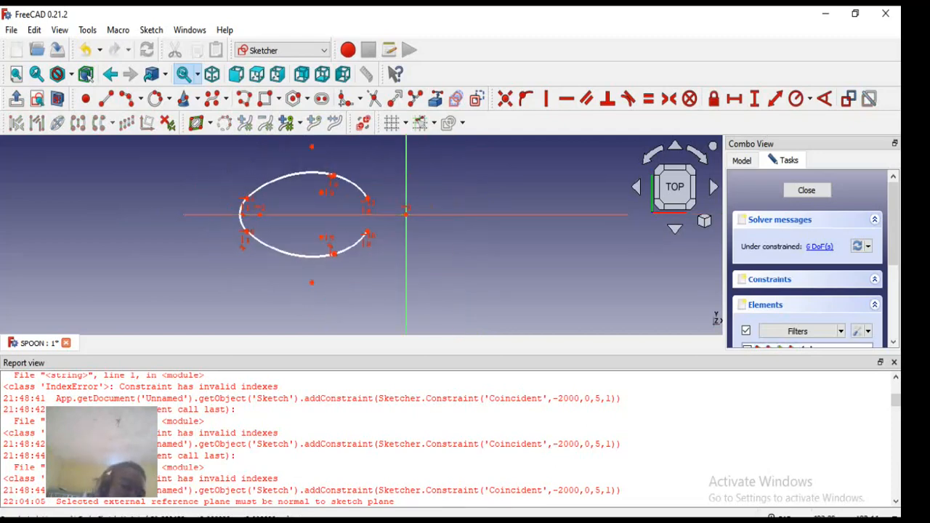
# Draw a shallow neck arc from the upper rear arc's free end to just short of the vertical axis, bulging towards the horizontal axis
pyautogui.scroll(2, 323, 215)
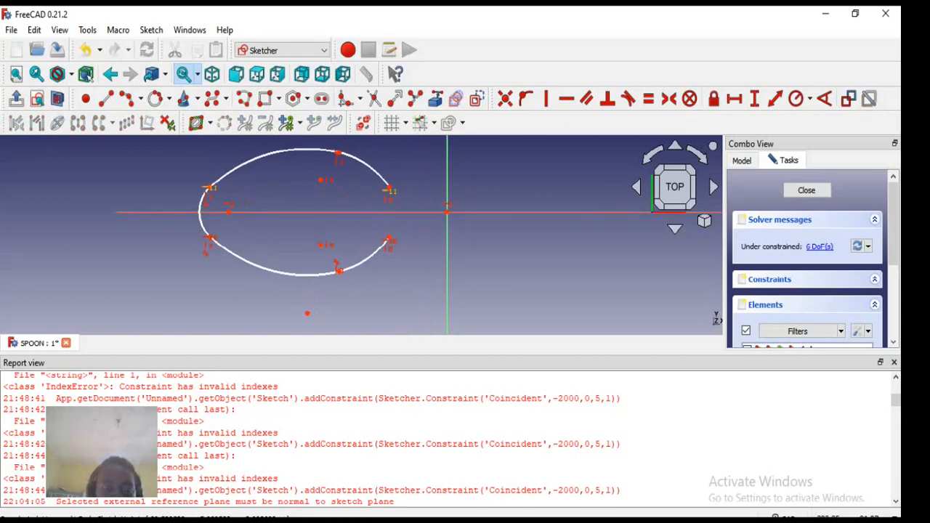
pyautogui.scroll(-2, 393, 185)
pyautogui.scroll(2, 393, 184)
pyautogui.scroll(2, 388, 186)
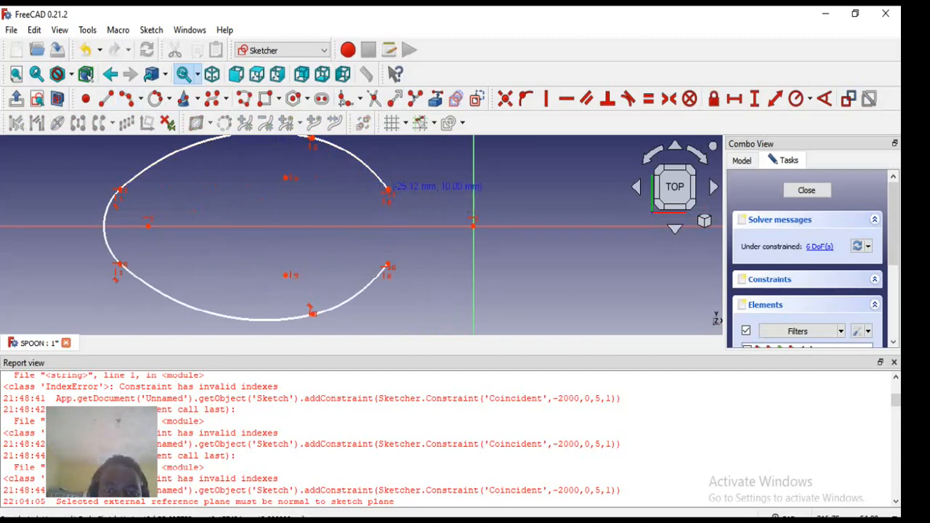
pyautogui.click(425, 191)
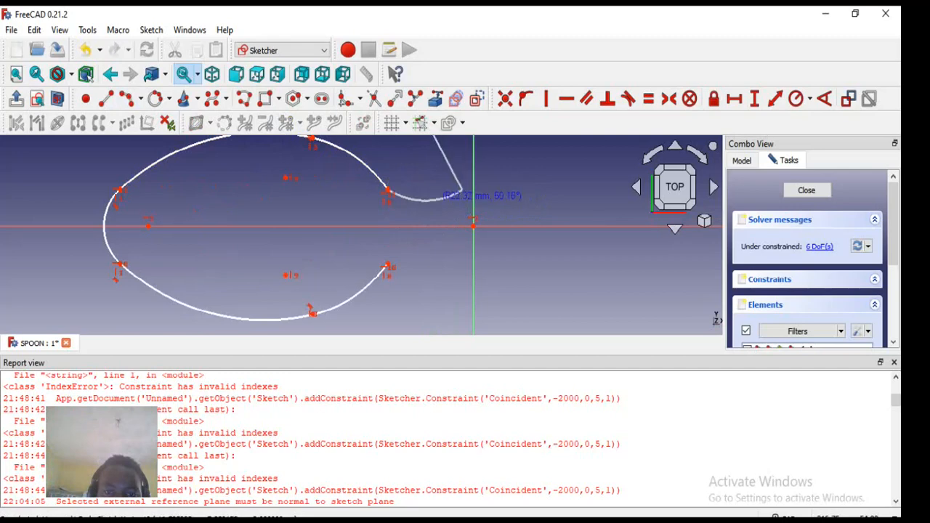
pyautogui.click(463, 191)
# Draw a lower neck arc from the lower rear arc's free end to the vertical axis, bulging towards the horizontal axis
pyautogui.click(387, 266)
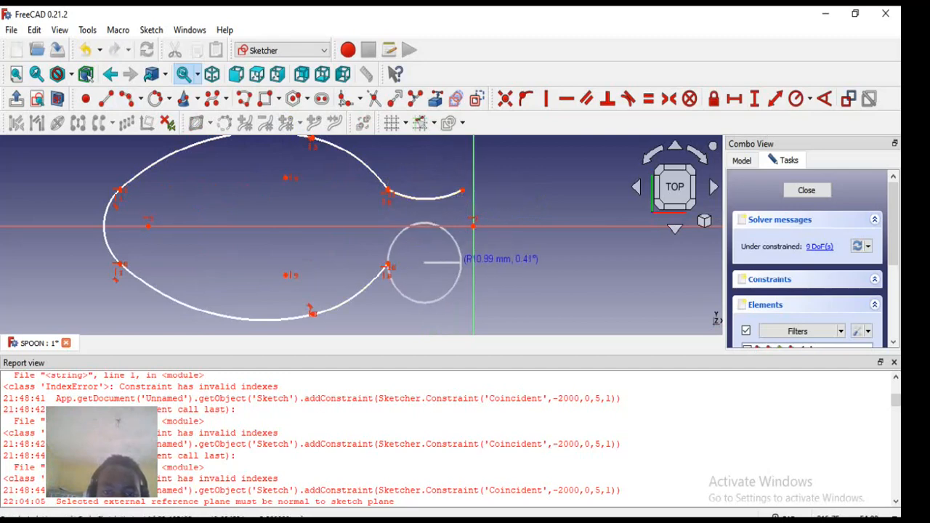
pyautogui.click(472, 270)
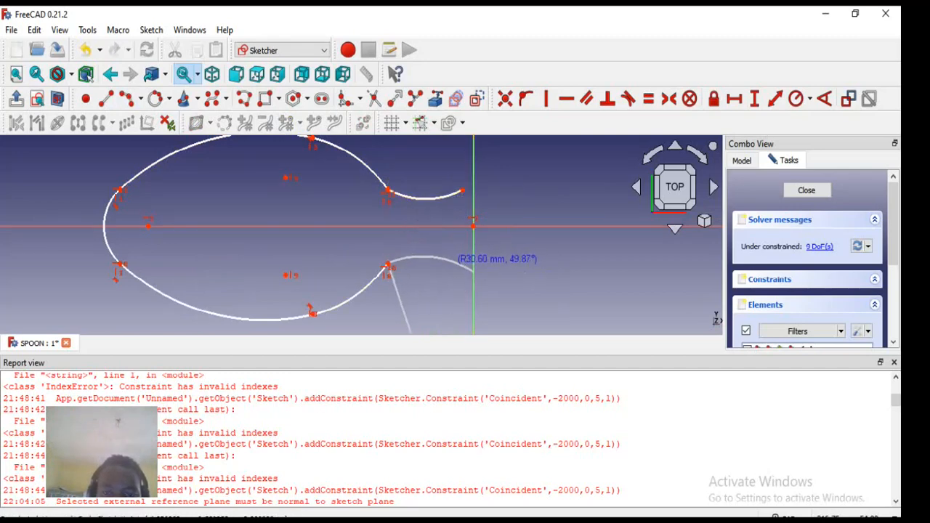
pyautogui.click(436, 249)
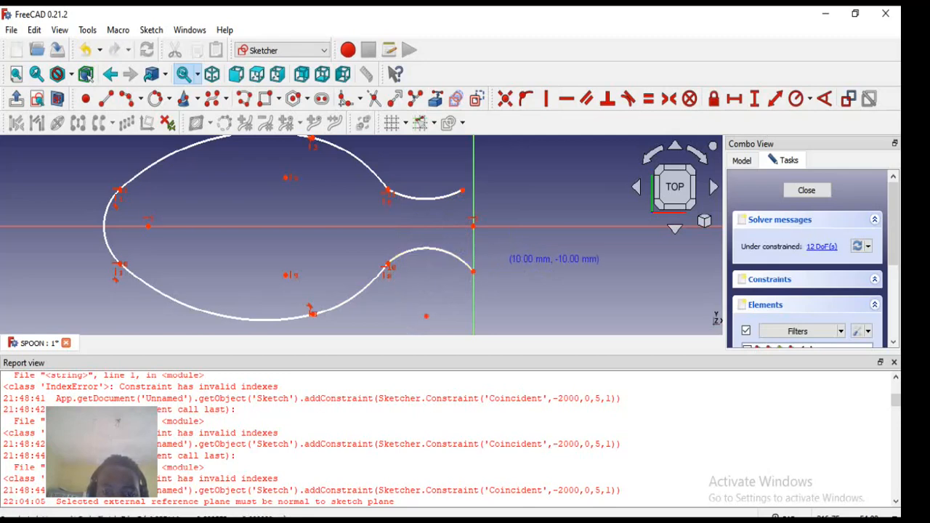
# Make the upper and lower neck arcs each tangent to the adjoining rear arc of the bowl
pyautogui.scroll(-3, 451, 240)
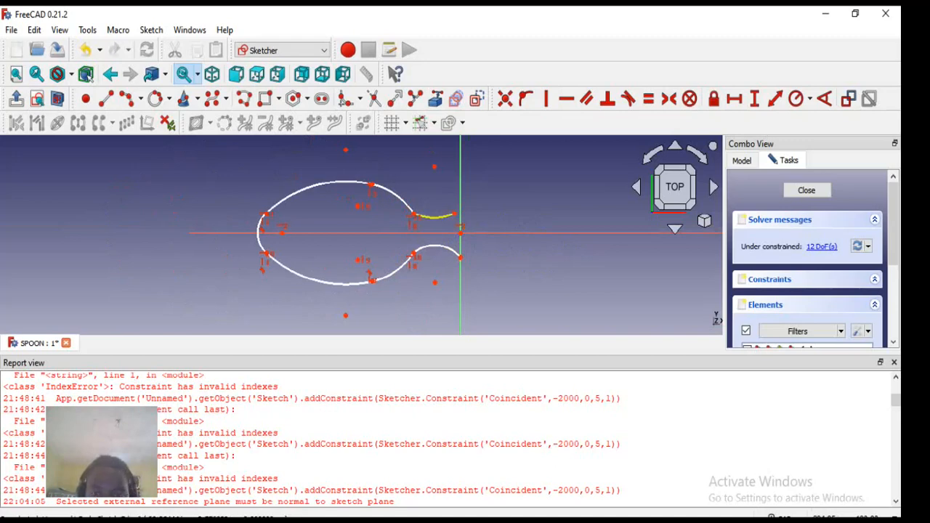
pyautogui.scroll(2, 434, 216)
pyautogui.click(438, 217)
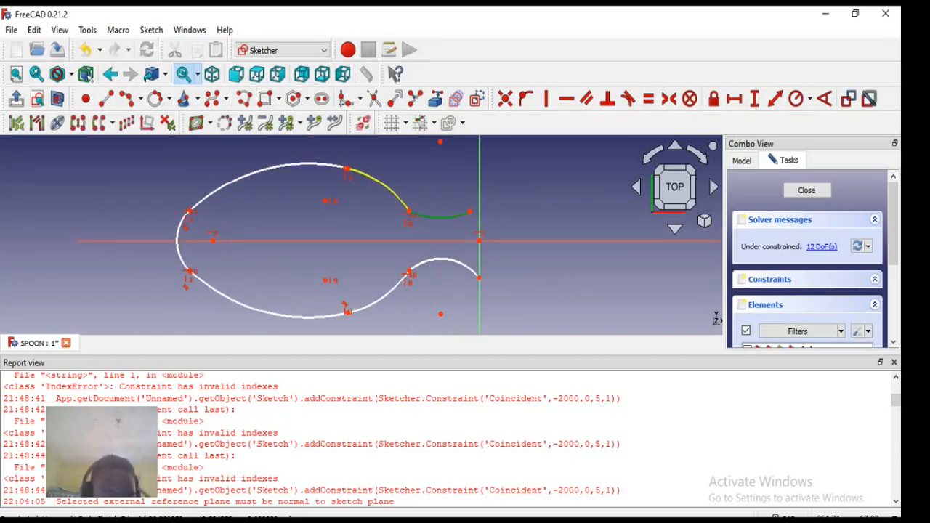
pyautogui.click(381, 184)
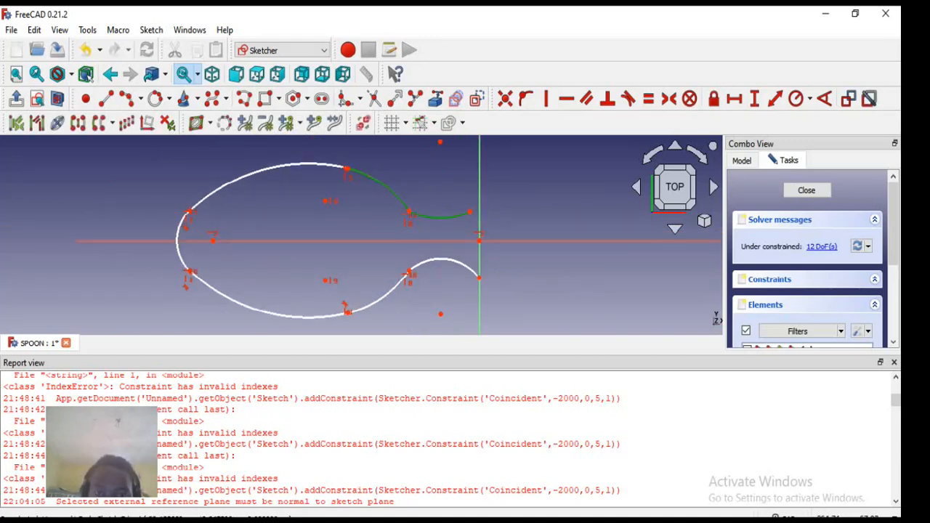
pyautogui.click(629, 99)
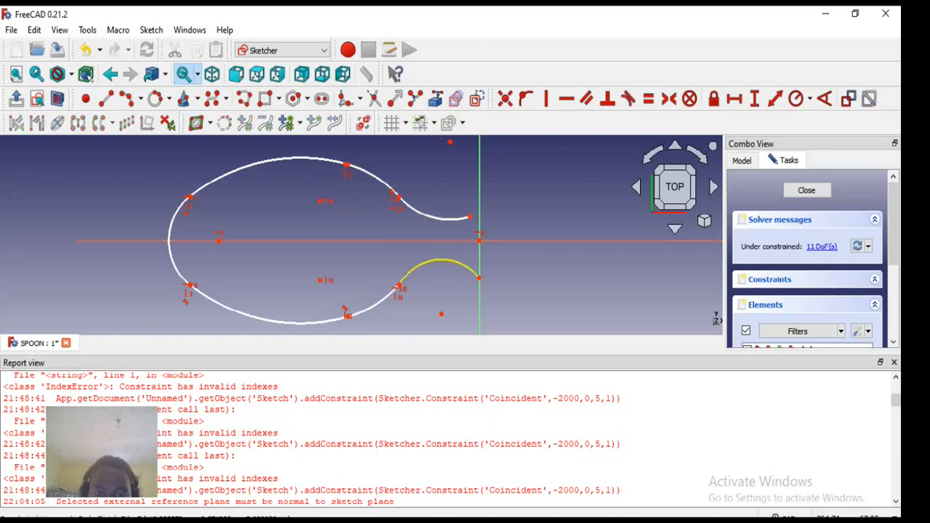
pyautogui.click(441, 260)
pyautogui.click(375, 305)
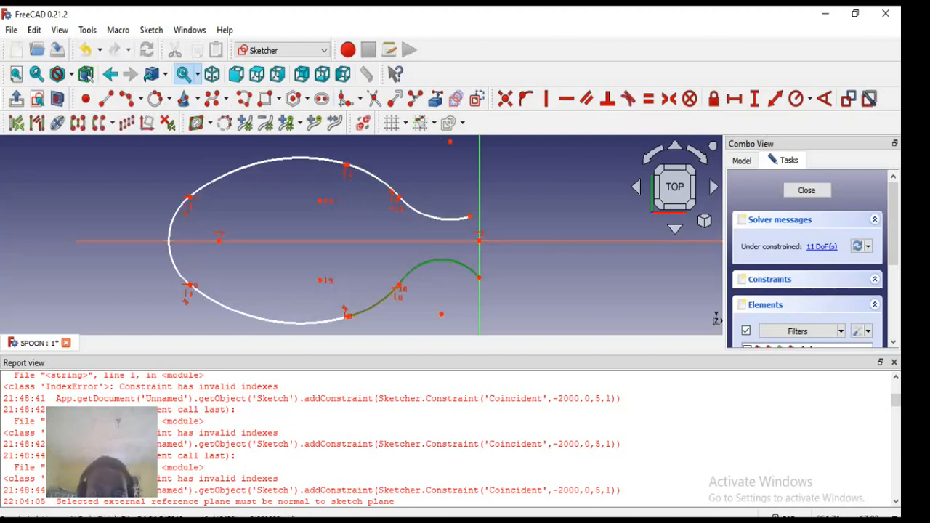
pyautogui.click(629, 99)
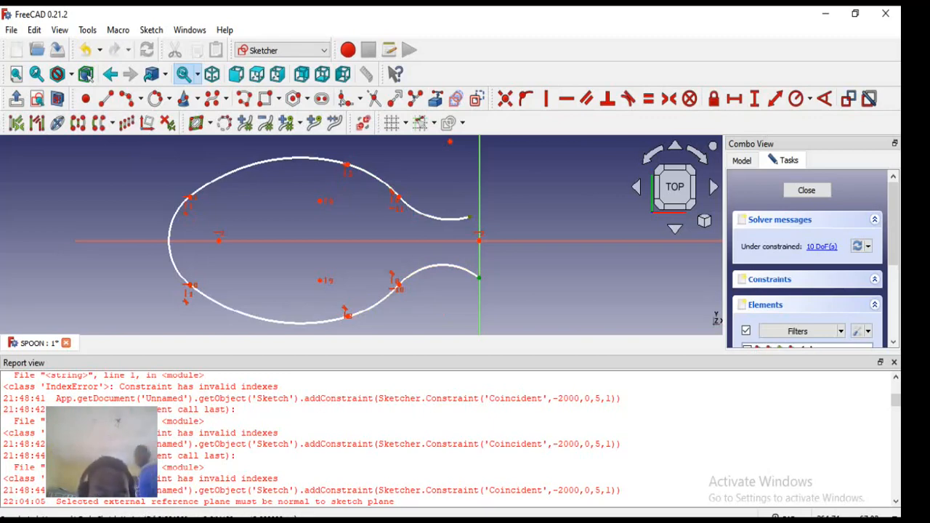
# Align the free ends of the upper and lower neck arcs vertically with each other
pyautogui.press('v')
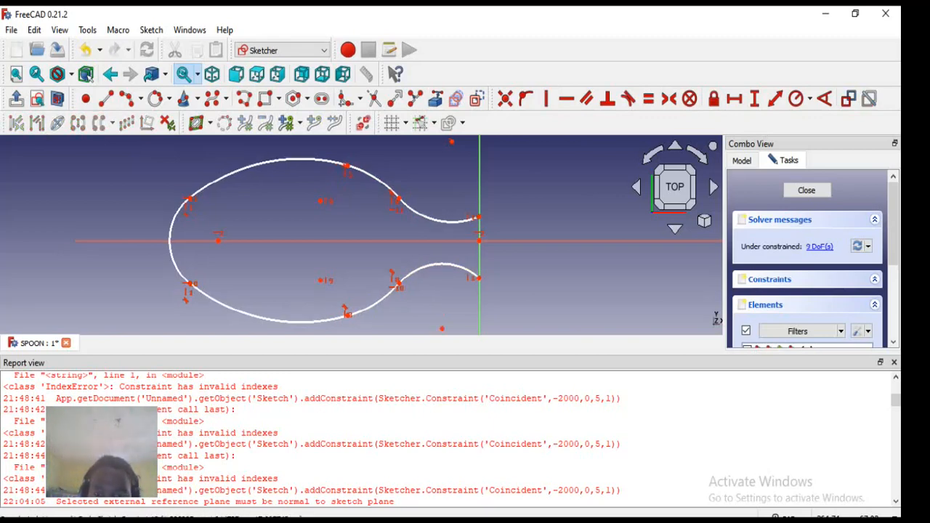
pyautogui.scroll(-3, 480, 241)
pyautogui.scroll(4, 480, 240)
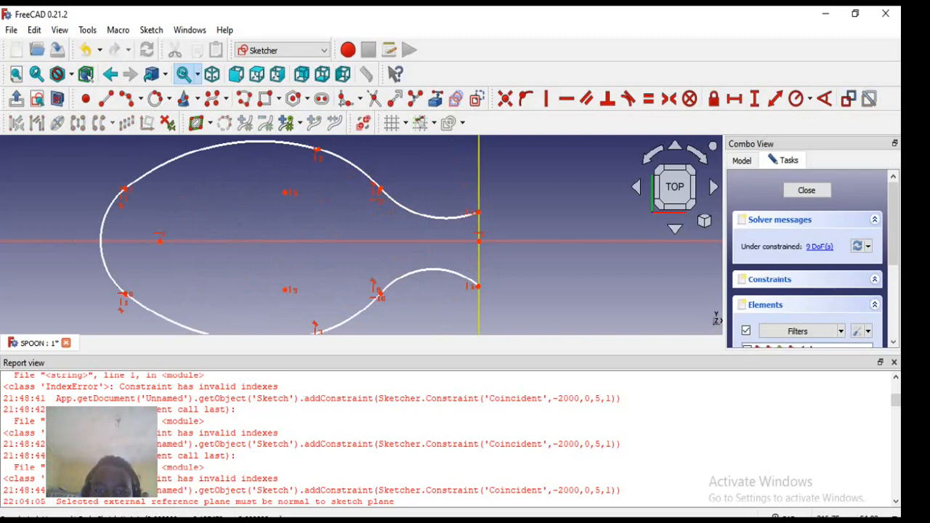
pyautogui.scroll(-4, 480, 240)
pyautogui.scroll(3, 480, 241)
pyautogui.scroll(2, 479, 217)
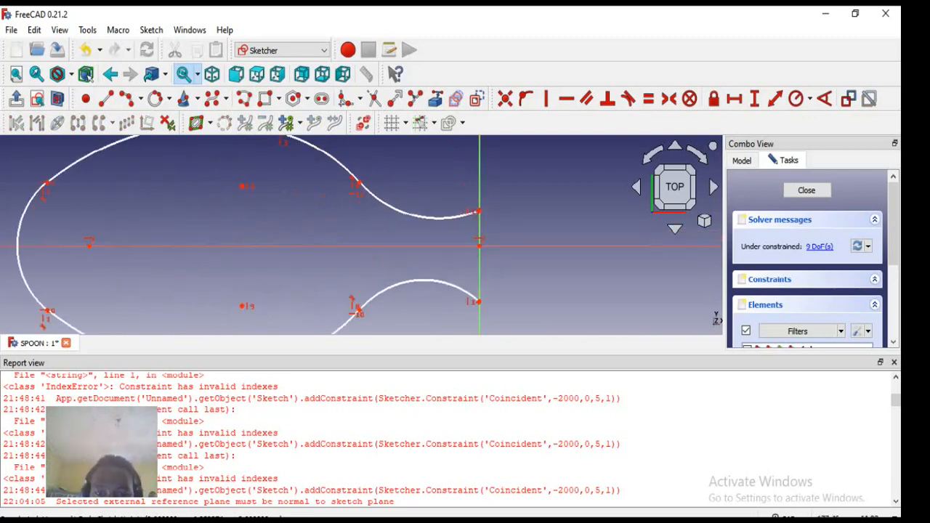
pyautogui.scroll(-3, 476, 216)
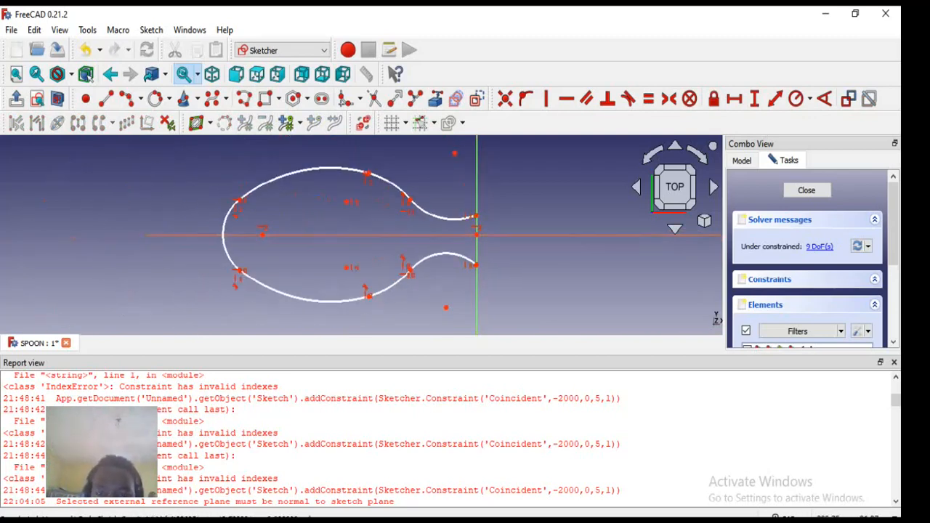
pyautogui.scroll(1, 477, 218)
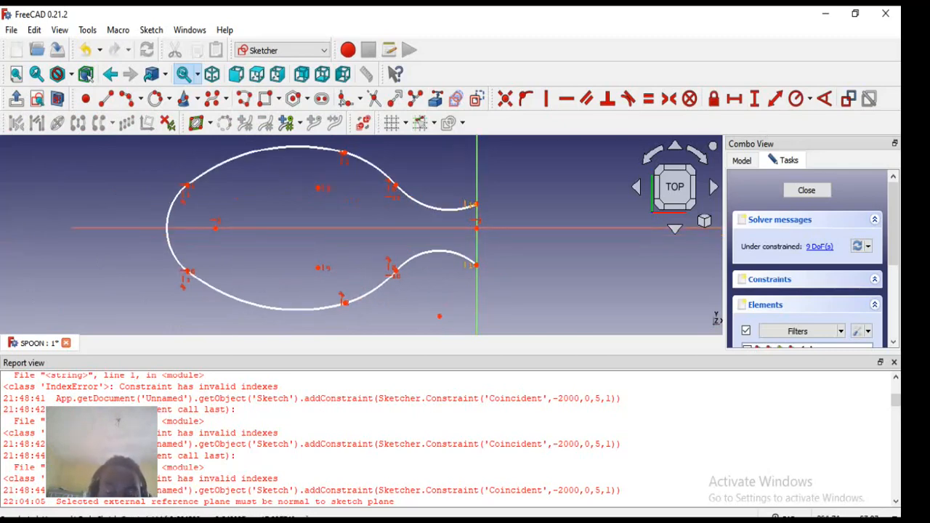
# Try to align the two ends of the lower neck arc horizontally, and undo the constraint
pyautogui.scroll(-2, 476, 225)
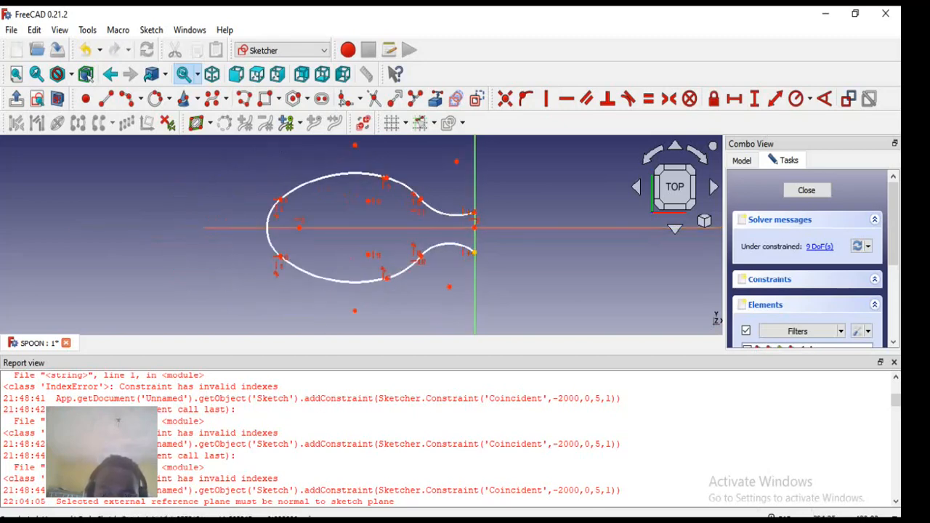
pyautogui.click(473, 253)
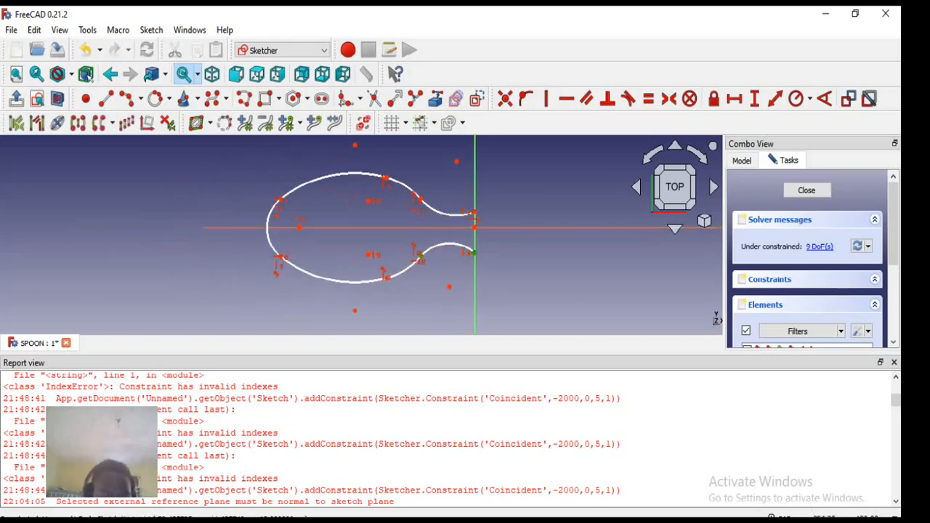
pyautogui.click(419, 255)
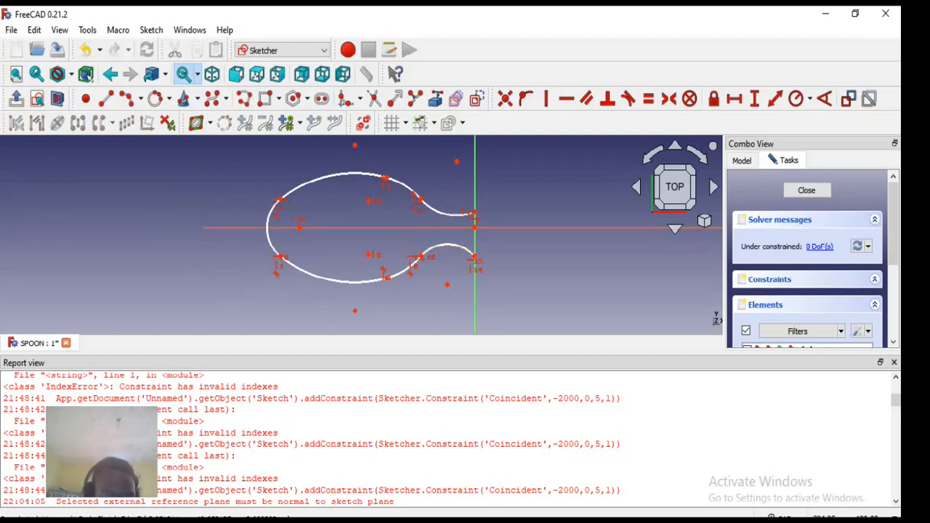
pyautogui.hotkey('ctrl', 'z')
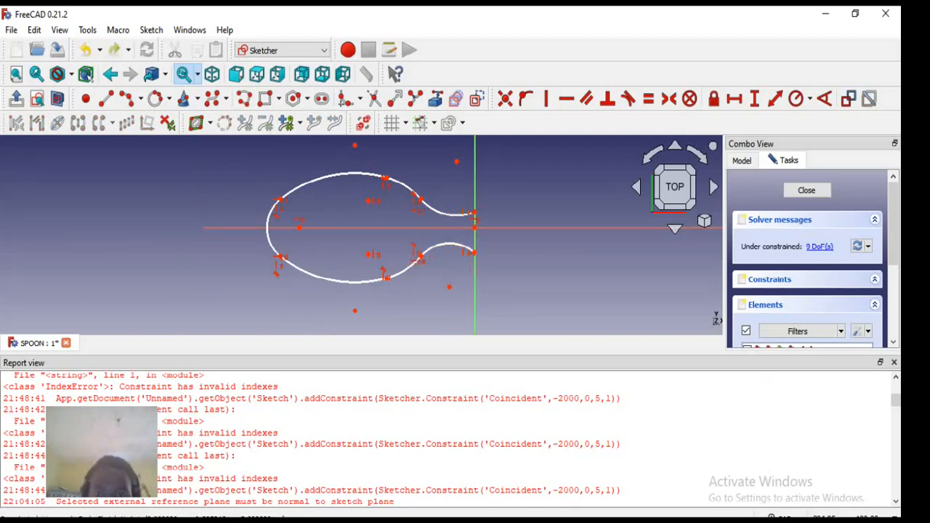
# Constrain the vertical distance between the free ends of the upper and lower neck arcs to 15 mm
pyautogui.scroll(3, 507, 247)
pyautogui.scroll(-3, 507, 247)
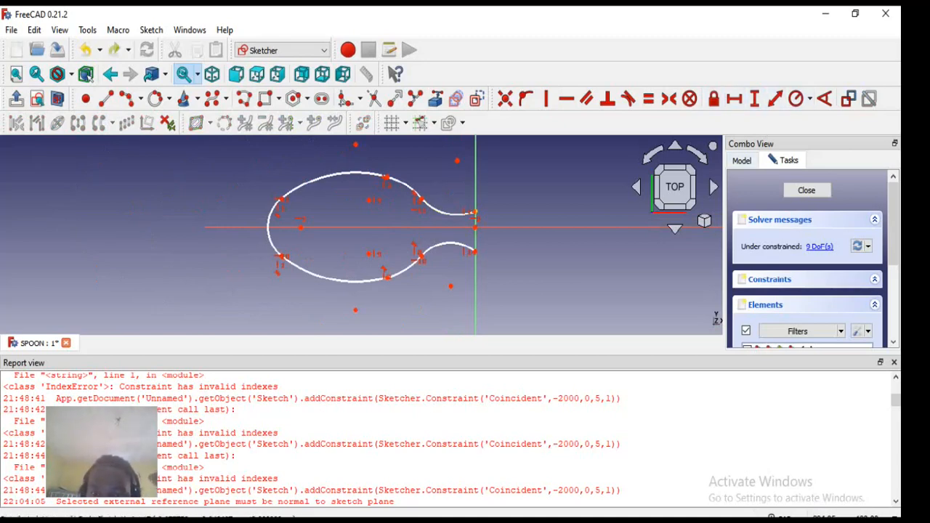
pyautogui.click(476, 212)
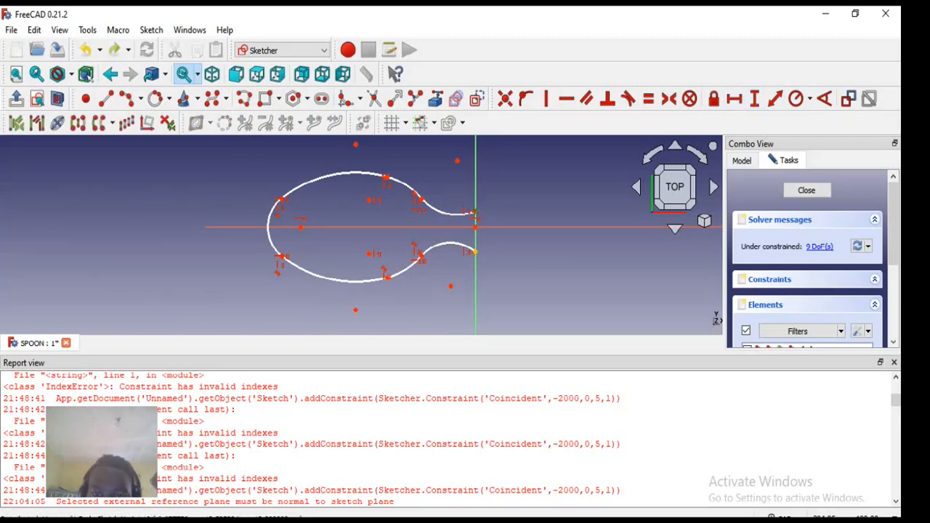
pyautogui.click(475, 252)
pyautogui.press('i')
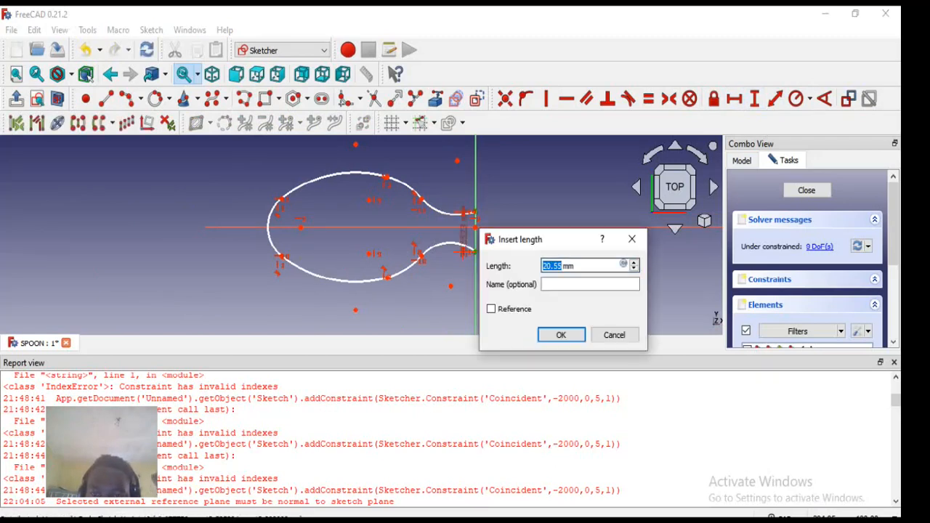
pyautogui.moveTo(576, 266); pyautogui.dragTo(543, 266)
pyautogui.write('15')
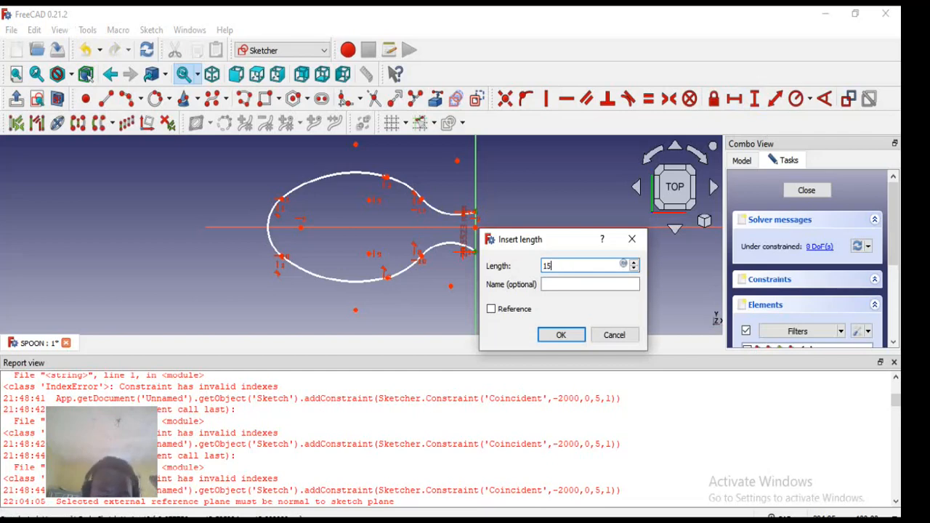
pyautogui.press('Return')
# Move the lower neck arc's centre point farther from the horizontal axis to flatten the neck curve
pyautogui.scroll(3, 488, 225)
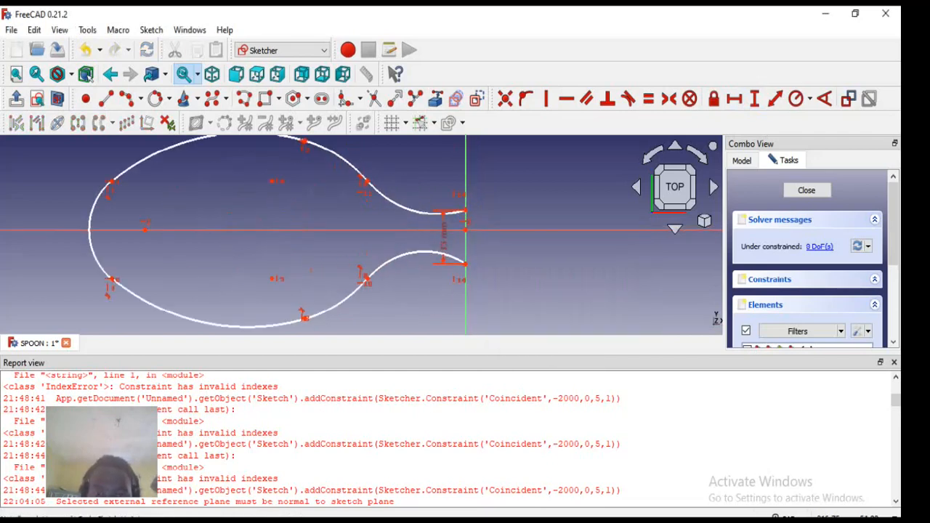
pyautogui.scroll(2, 443, 215)
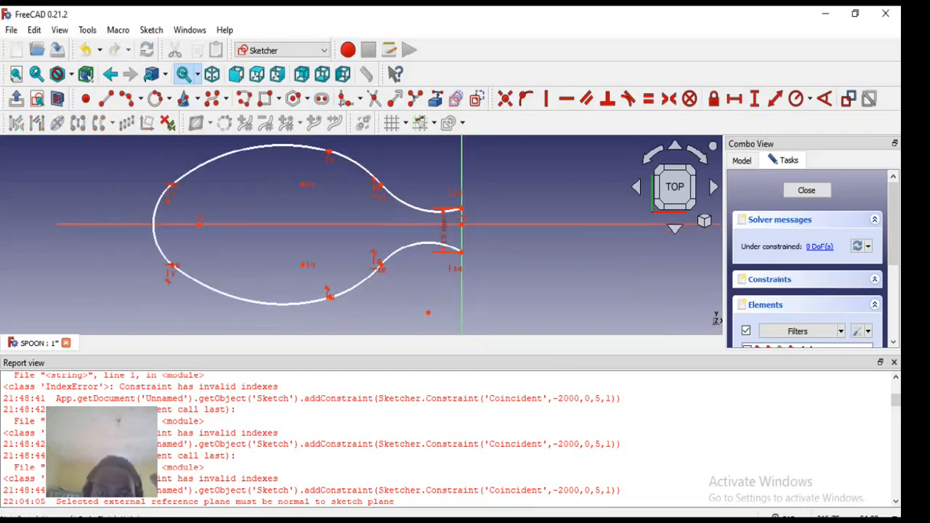
pyautogui.scroll(-5, 436, 275)
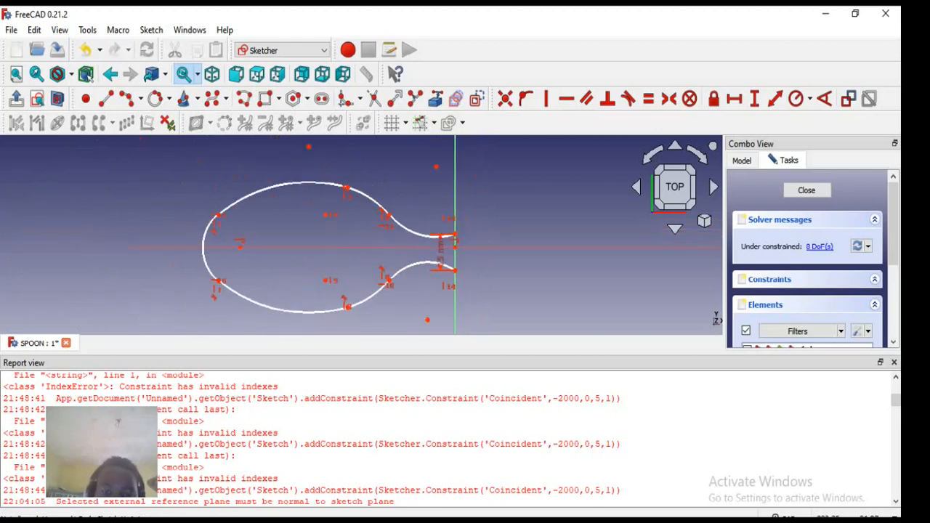
pyautogui.scroll(3, 429, 302)
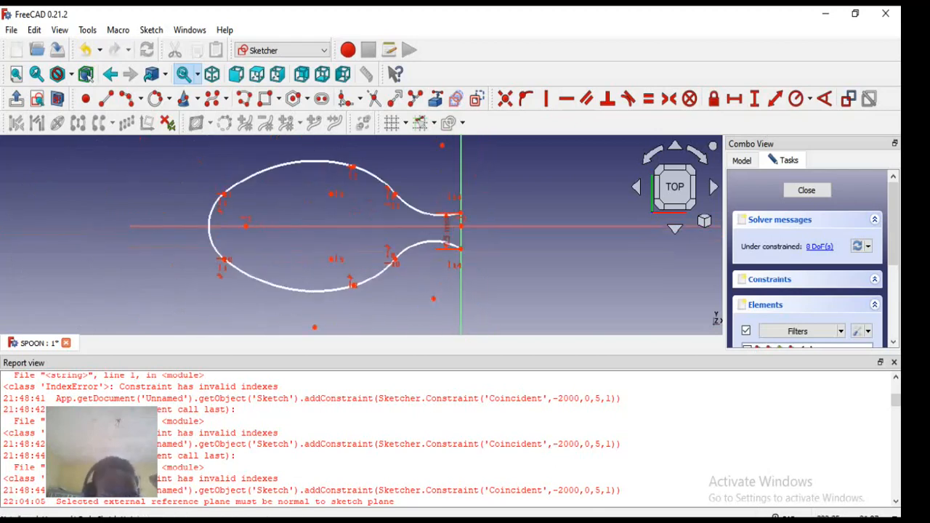
pyautogui.moveTo(433, 299); pyautogui.dragTo(439, 323)
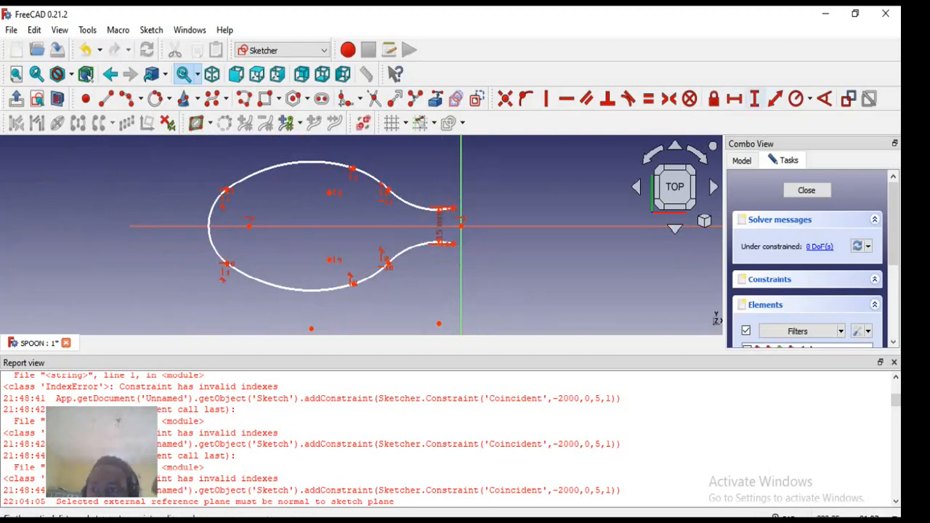
# Constrain the lower neck arc's diameter to 60 mm
pyautogui.click(811, 98)
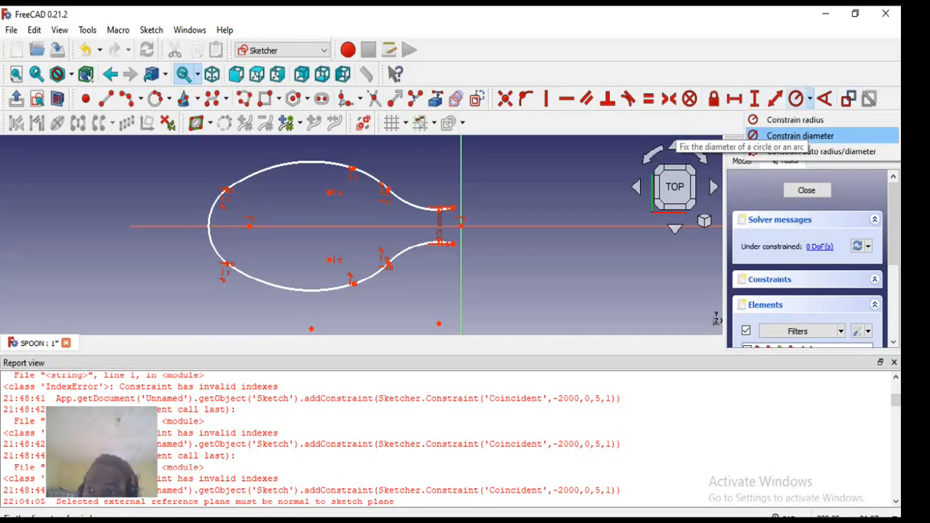
pyautogui.click(799, 136)
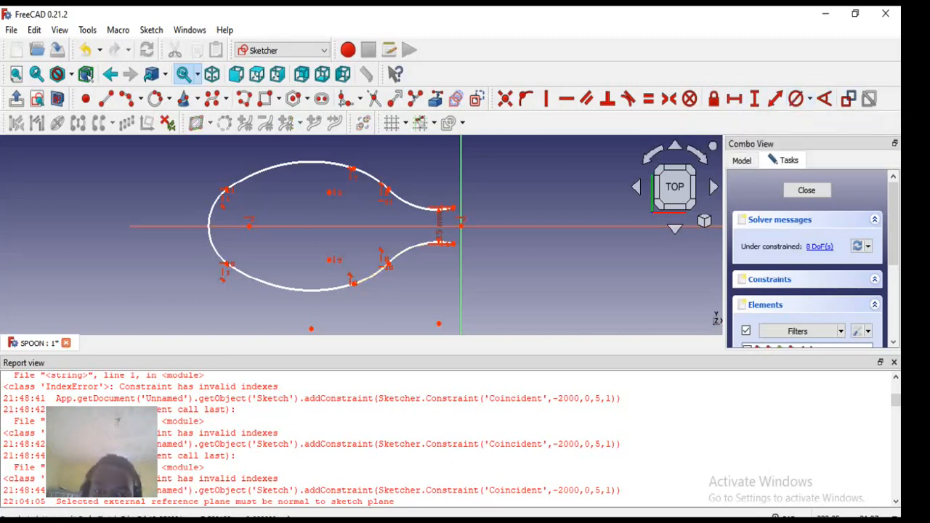
pyautogui.click(410, 251)
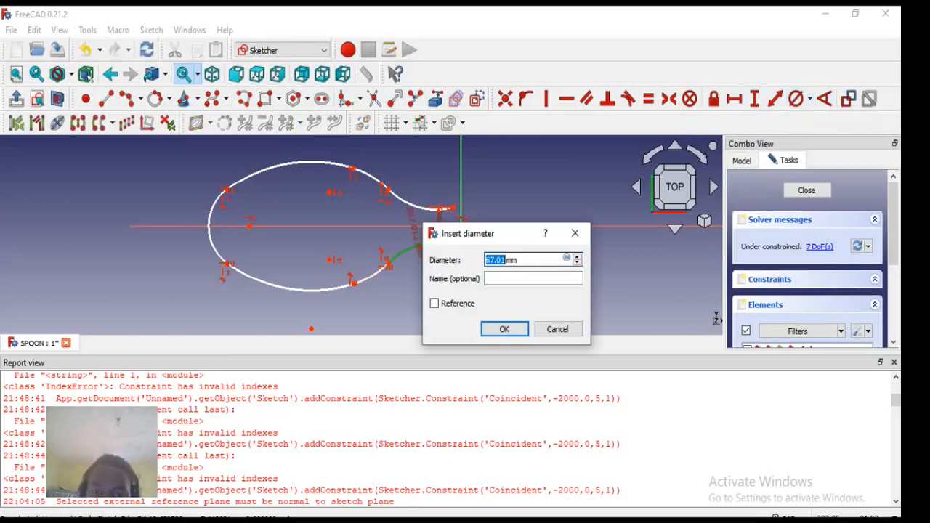
pyautogui.write('60')
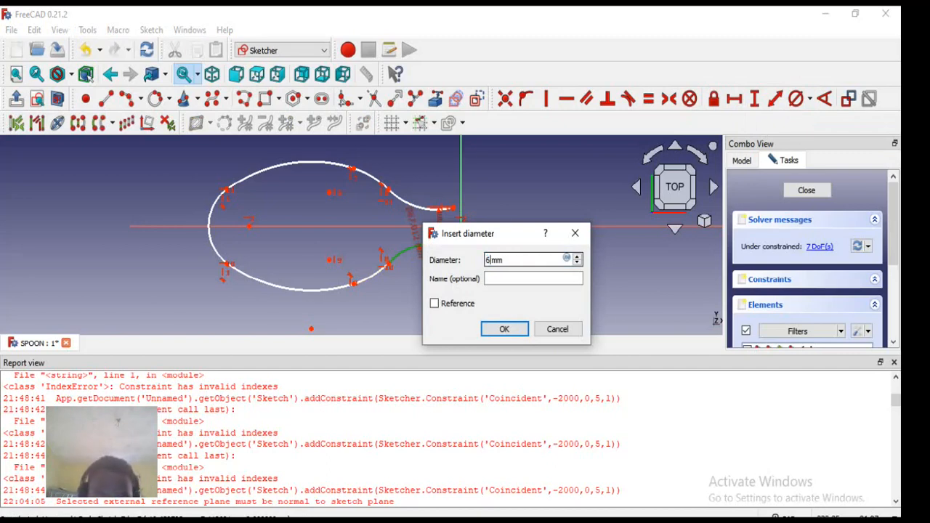
pyautogui.press('Return')
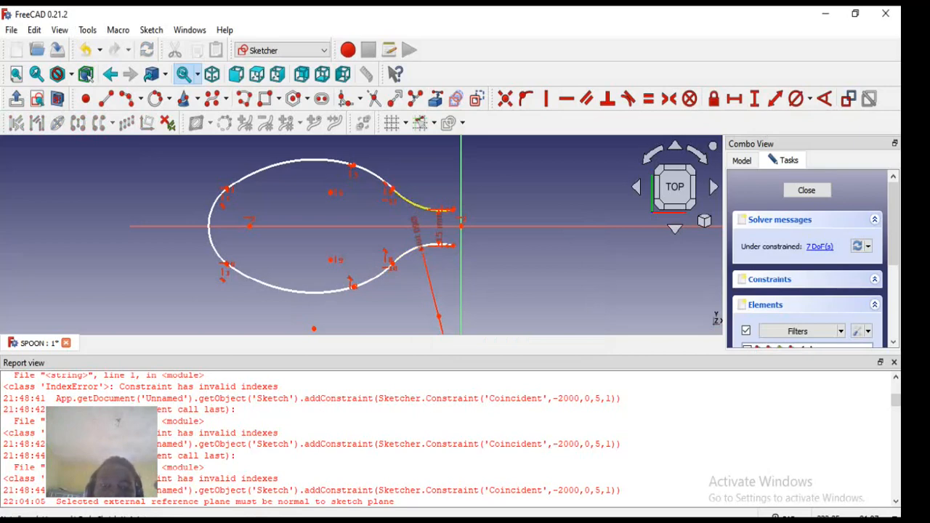
# Constrain the upper and lower neck arcs to be equal in size
pyautogui.scroll(-2, 434, 248)
pyautogui.scroll(2, 441, 225)
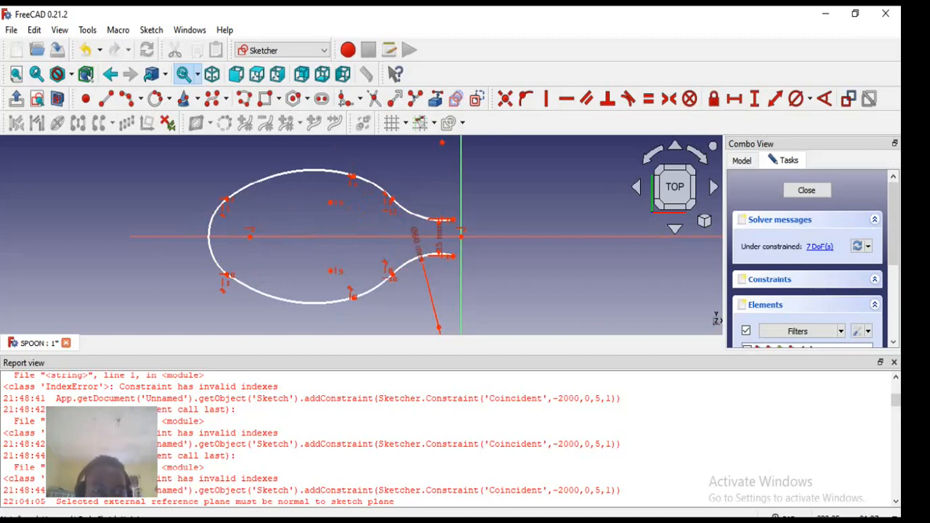
pyautogui.click(411, 260)
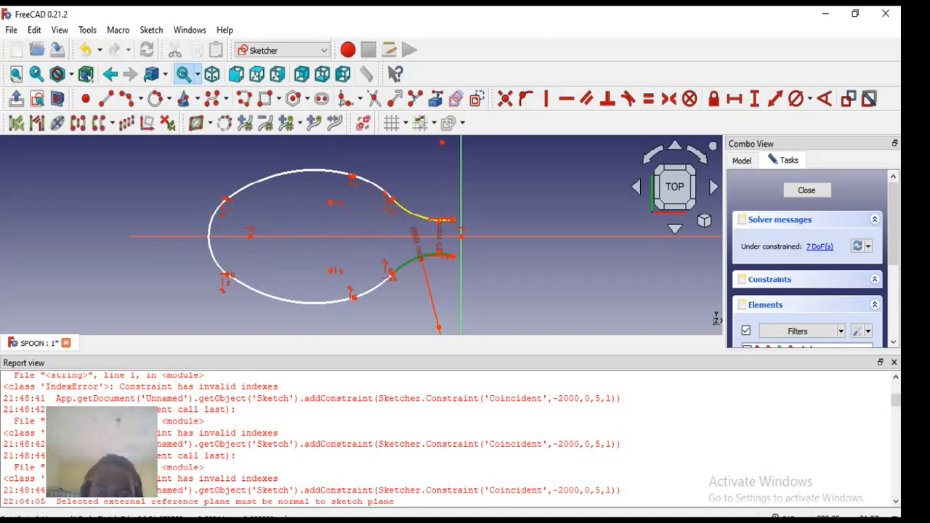
pyautogui.click(411, 212)
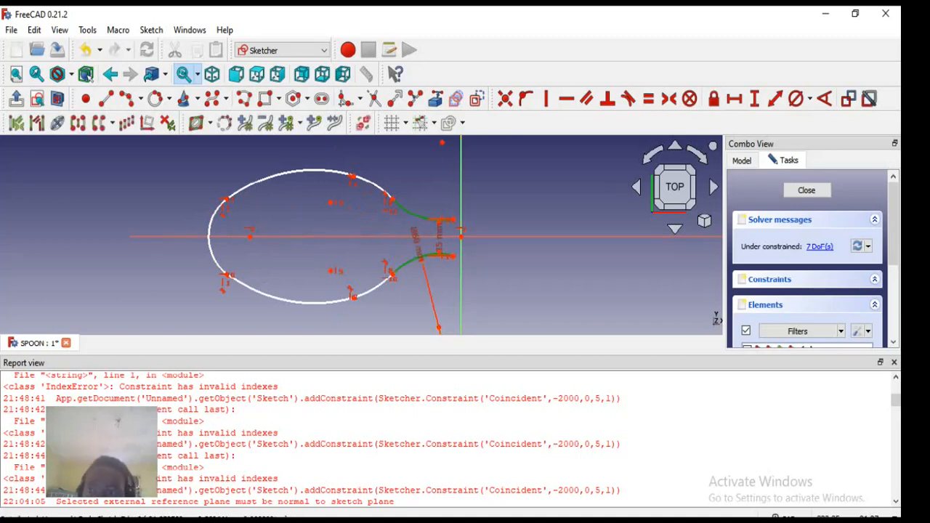
pyautogui.click(649, 98)
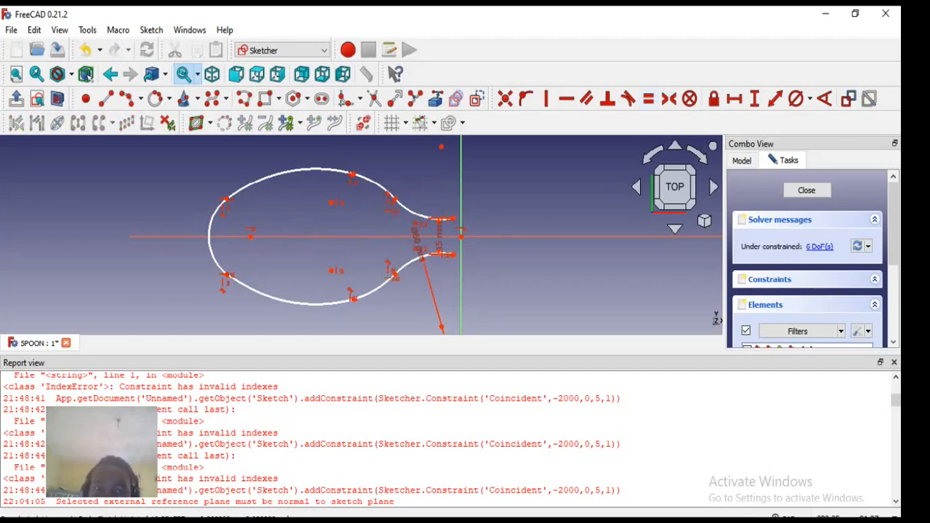
# Constrain the radius of the bowl's long lower side arc to 70 mm
pyautogui.scroll(-3, 401, 229)
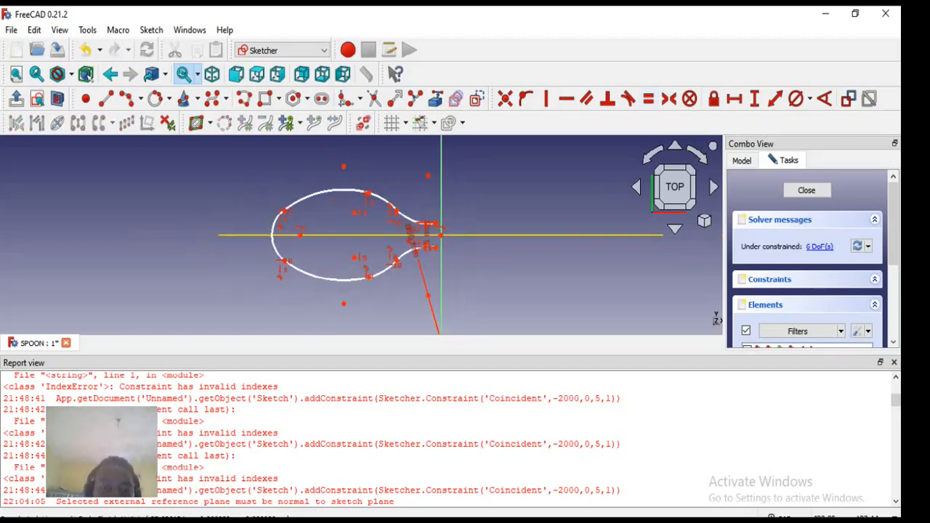
pyautogui.scroll(2, 398, 234)
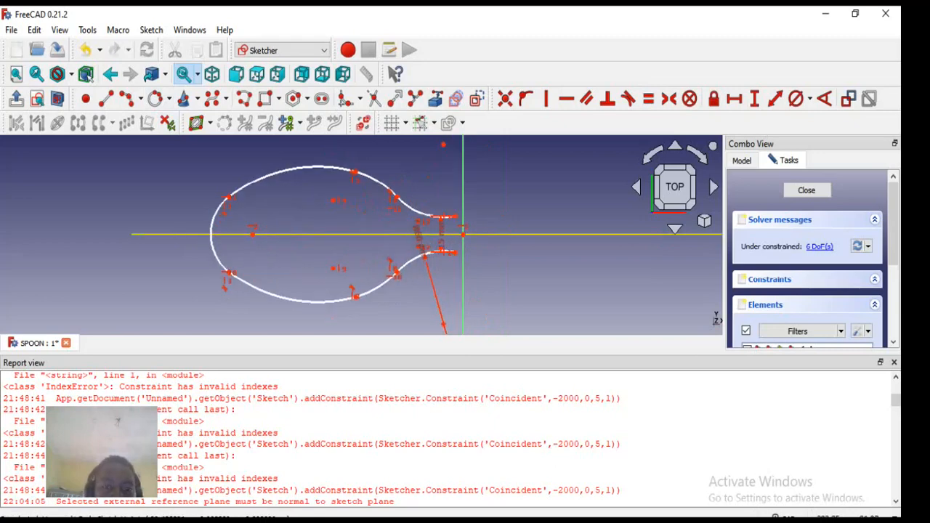
pyautogui.scroll(-2, 398, 235)
pyautogui.scroll(3, 392, 235)
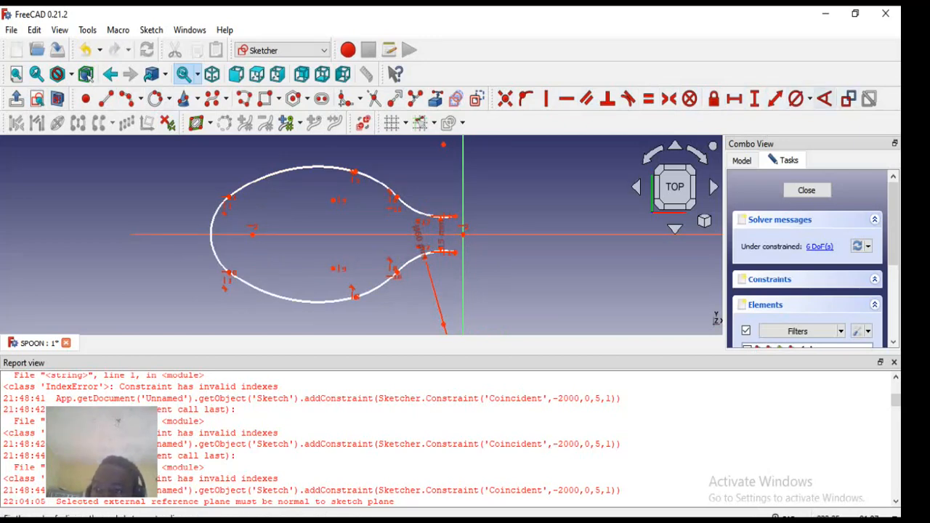
pyautogui.click(810, 99)
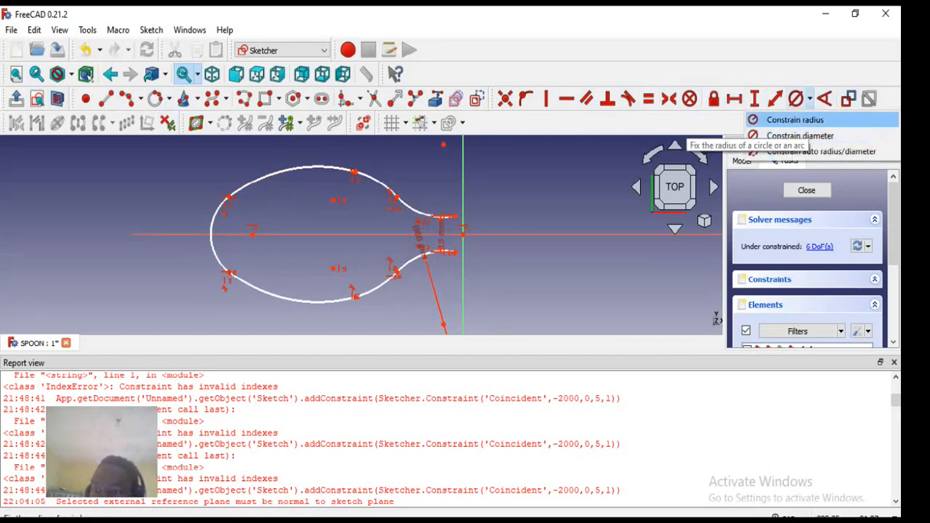
pyautogui.click(796, 119)
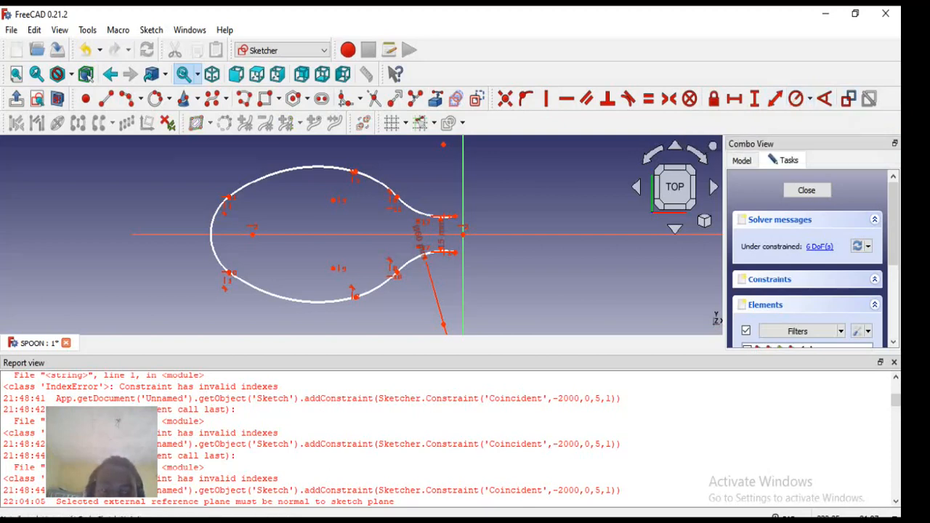
pyautogui.click(291, 298)
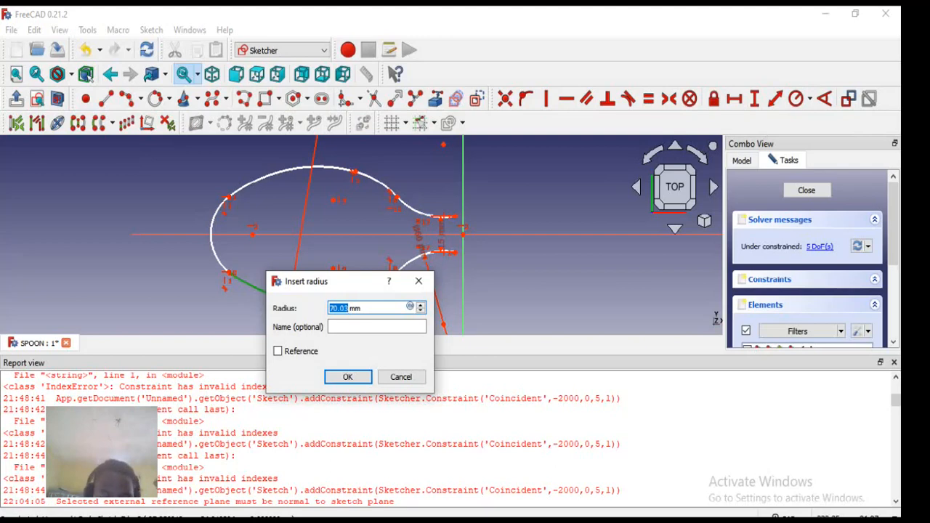
pyautogui.write('70')
pyautogui.press('Return')
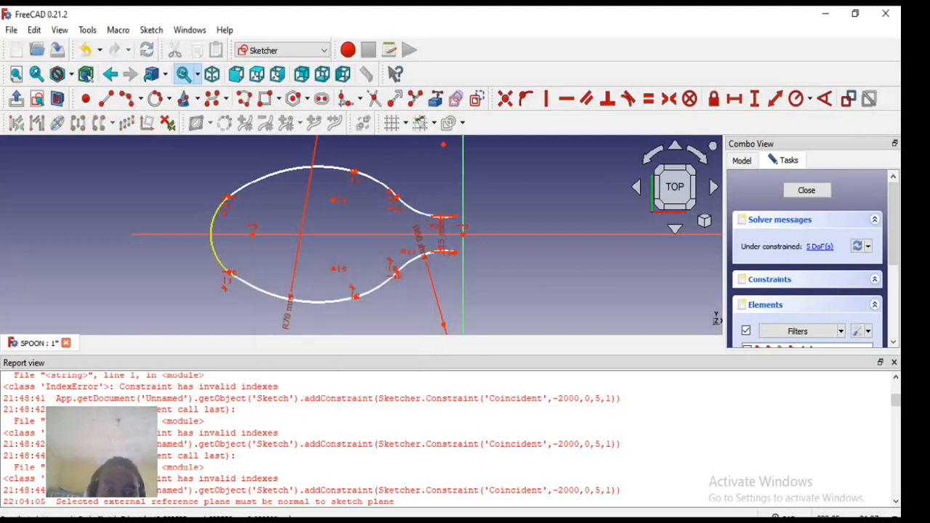
# Constrain the radius of the bowl's front tip arc to 20 mm
pyautogui.click(212, 234)
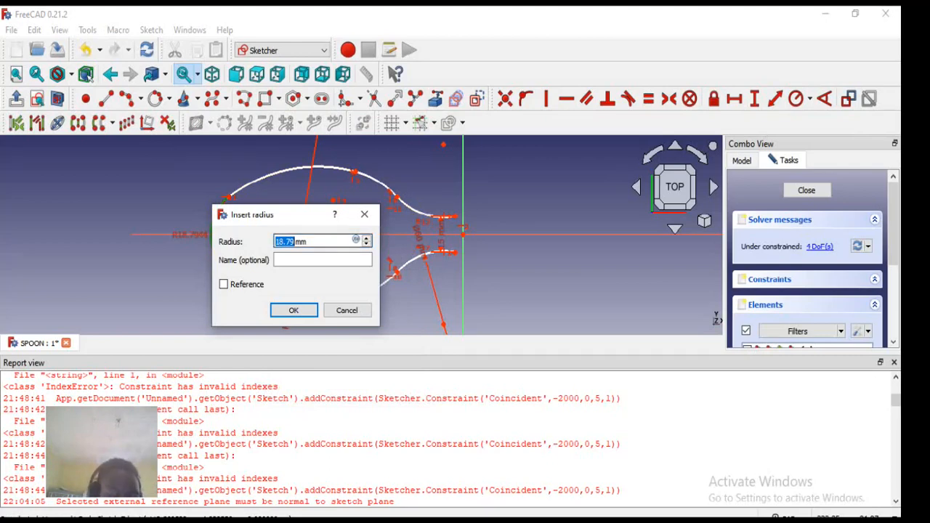
pyautogui.write('20')
pyautogui.press('Return')
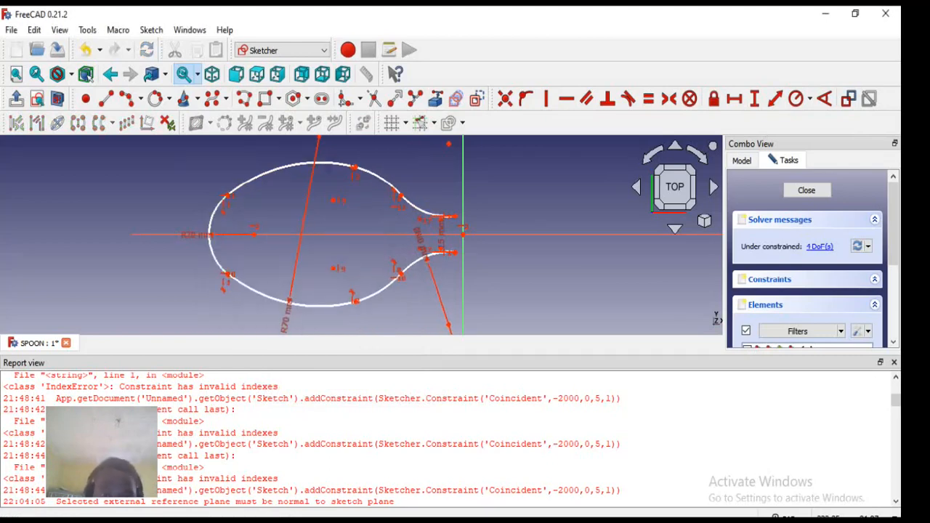
# Apply an equal constraint to the bowl's long upper and lower side arcs
pyautogui.scroll(-3, 377, 208)
pyautogui.scroll(2, 377, 208)
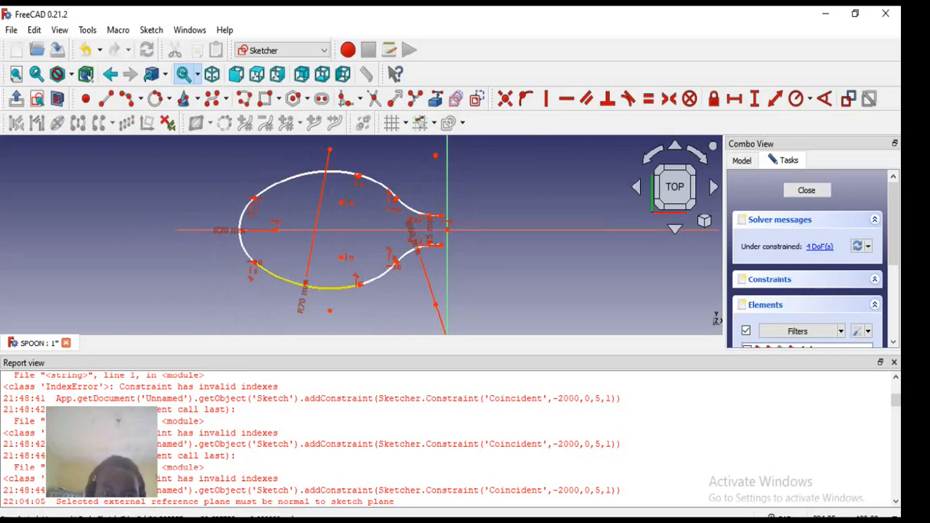
pyautogui.click(298, 283)
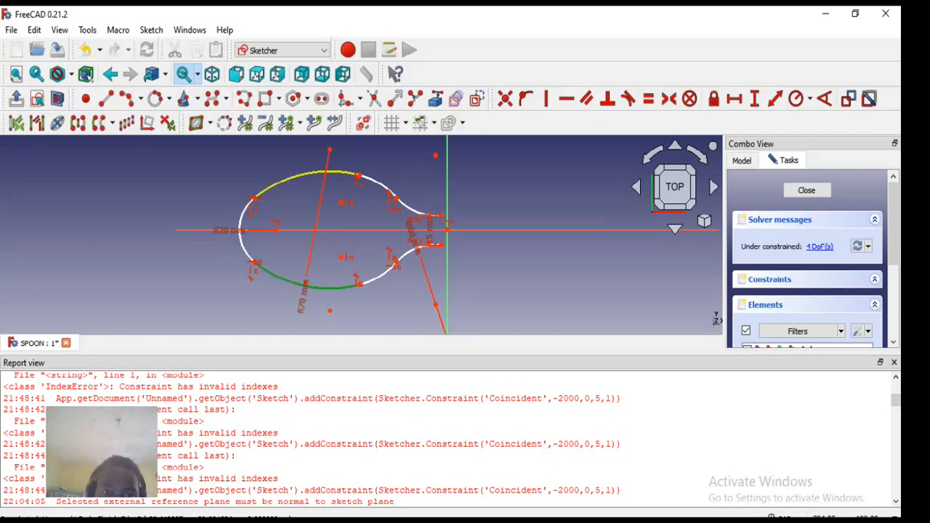
pyautogui.click(304, 174)
pyautogui.click(648, 99)
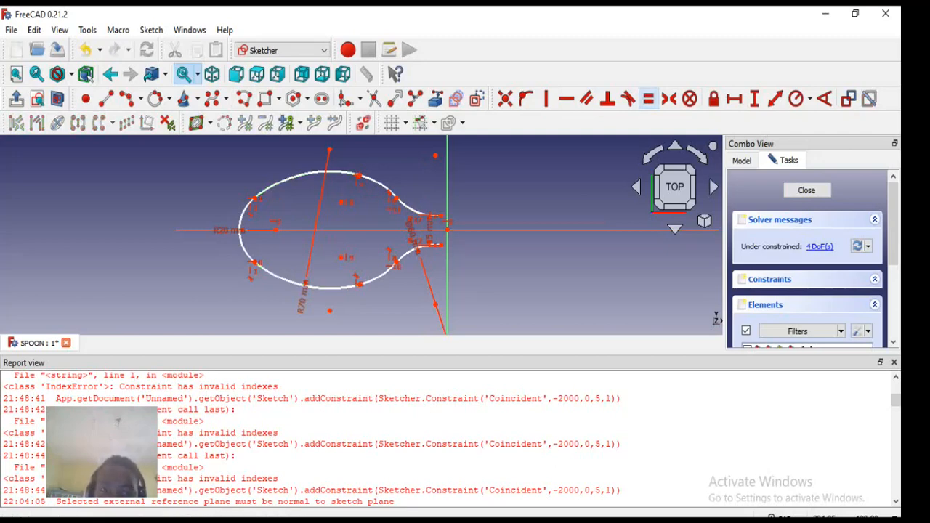
pyautogui.scroll(1, 318, 204)
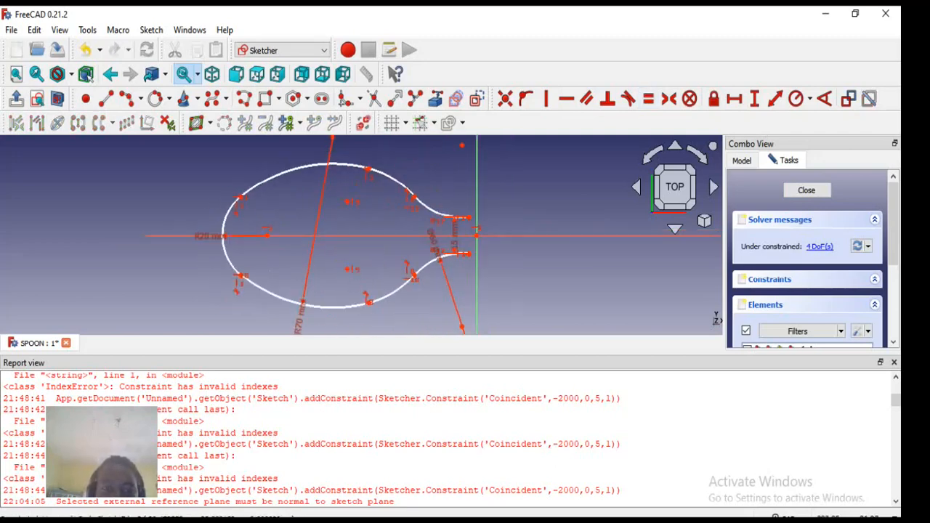
# Draw a slightly sloping straight line from the upper neck arc's open end as the handle's upper edge
pyautogui.scroll(-1, 396, 206)
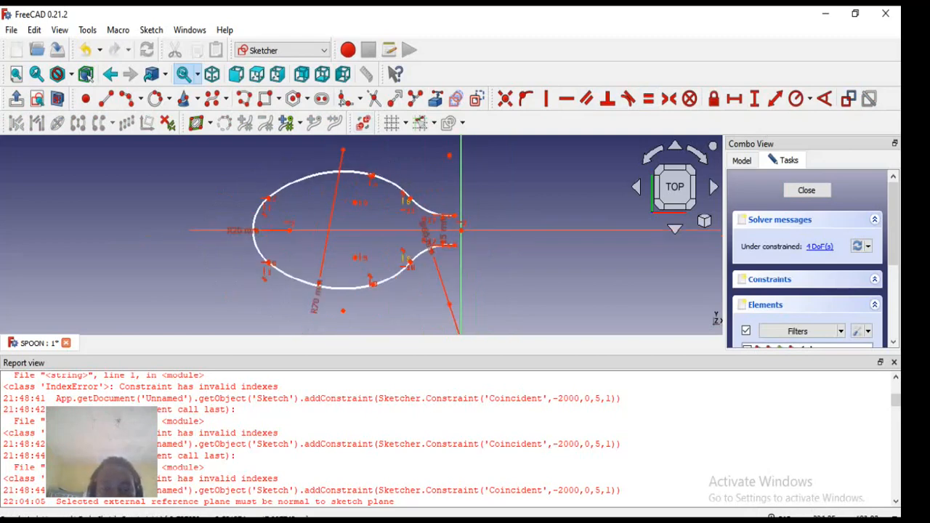
pyautogui.scroll(-2, 409, 222)
pyautogui.scroll(3, 507, 221)
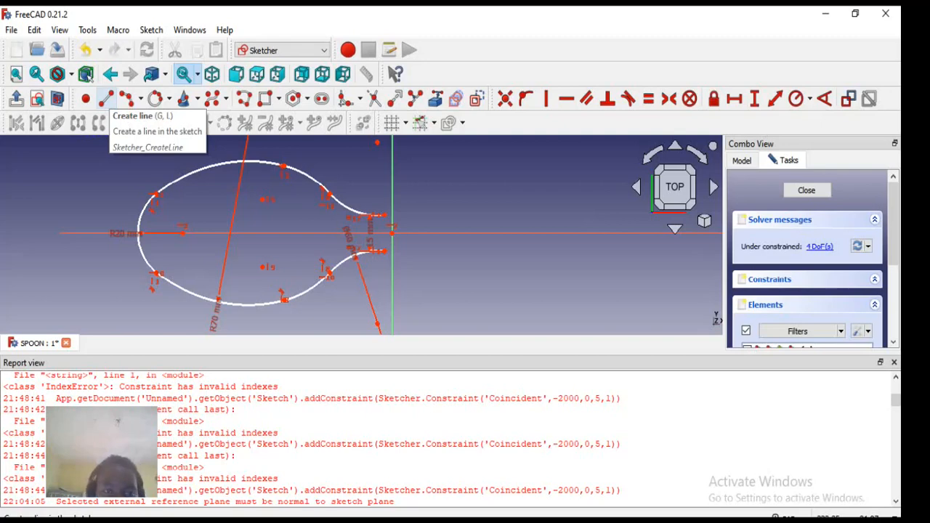
pyautogui.click(383, 215)
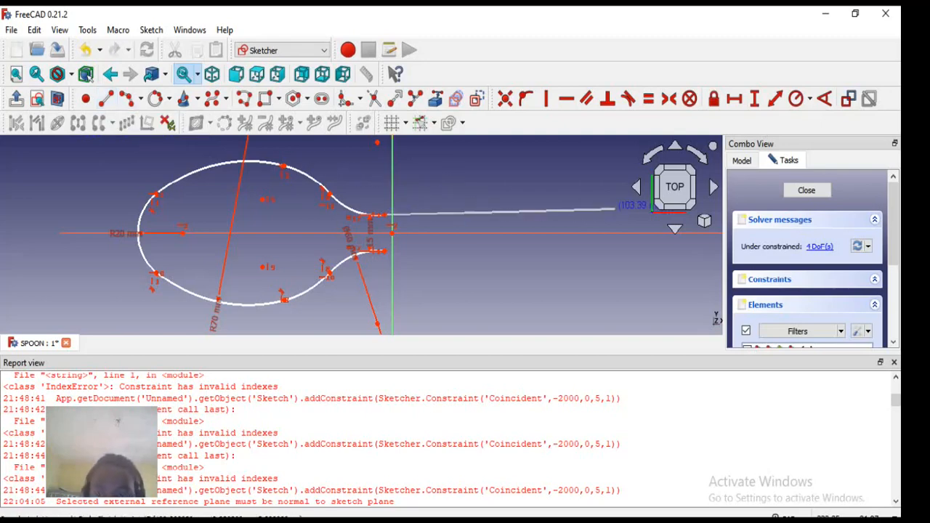
pyautogui.scroll(3, 622, 206)
pyautogui.scroll(-2, 614, 204)
pyautogui.scroll(4, 613, 204)
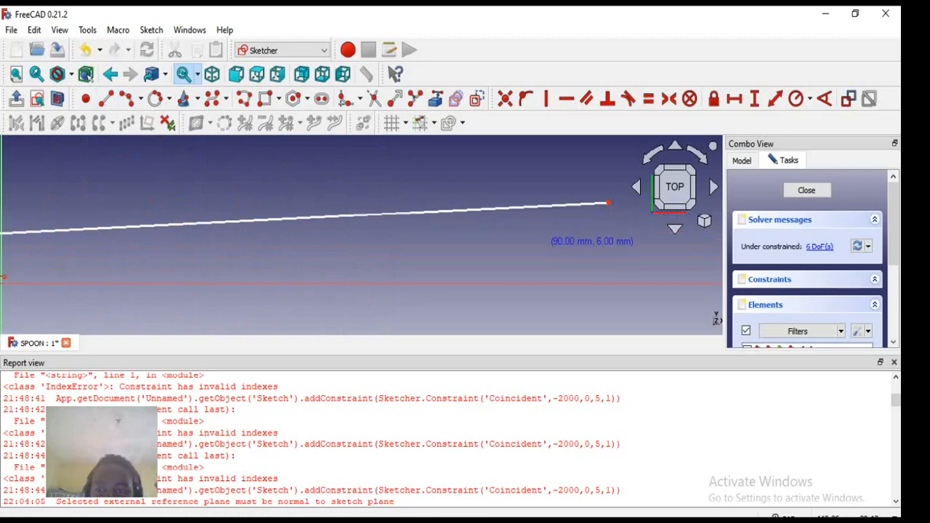
pyautogui.scroll(-5, 609, 204)
pyautogui.click(567, 229)
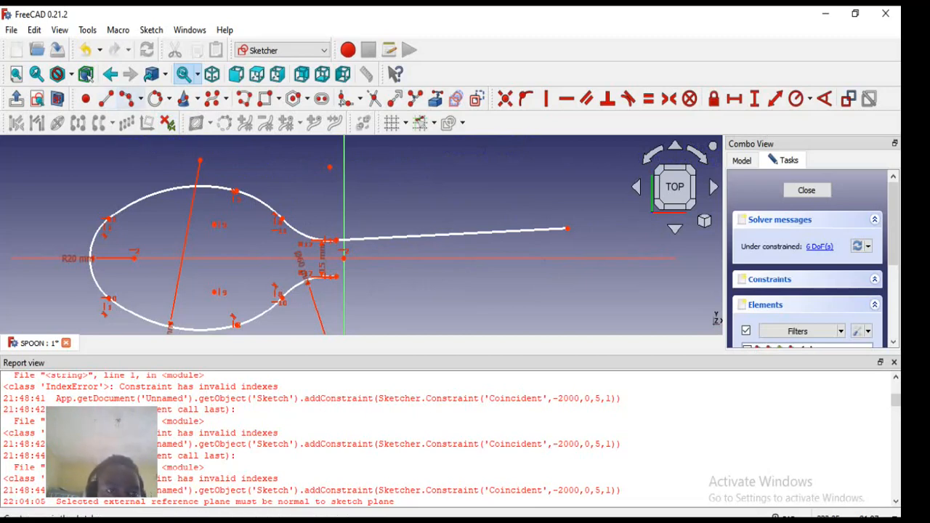
pyautogui.click(168, 123)
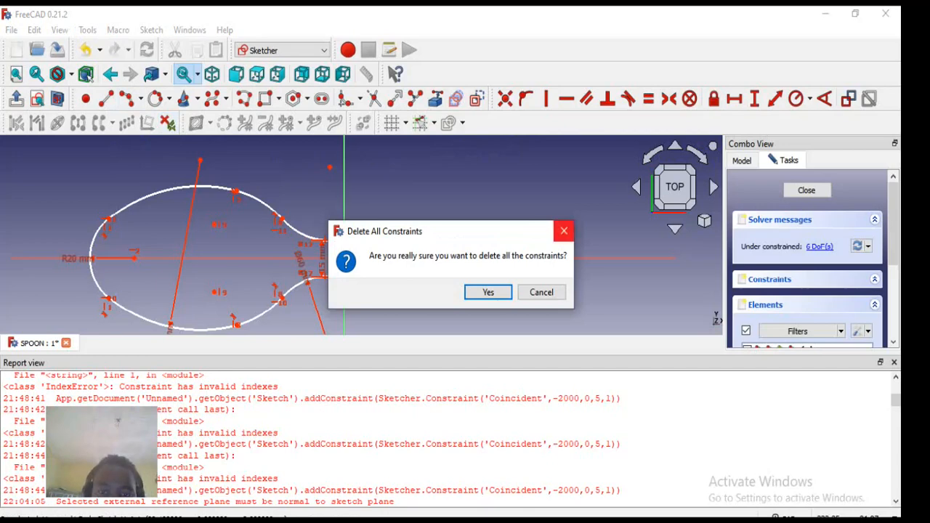
pyautogui.click(564, 231)
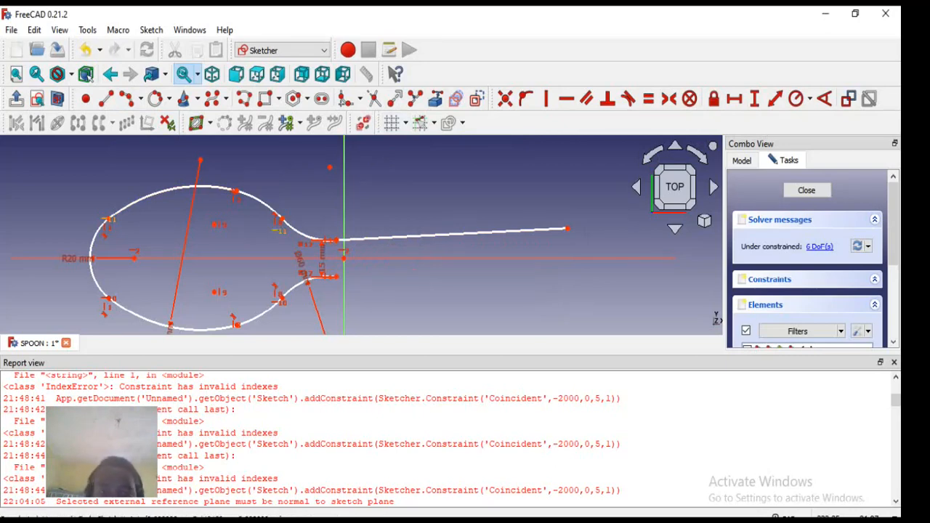
# Draw a horizontal line from the lower neck arc's open end, ending level with the upper handle line's far end
pyautogui.scroll(1, 338, 282)
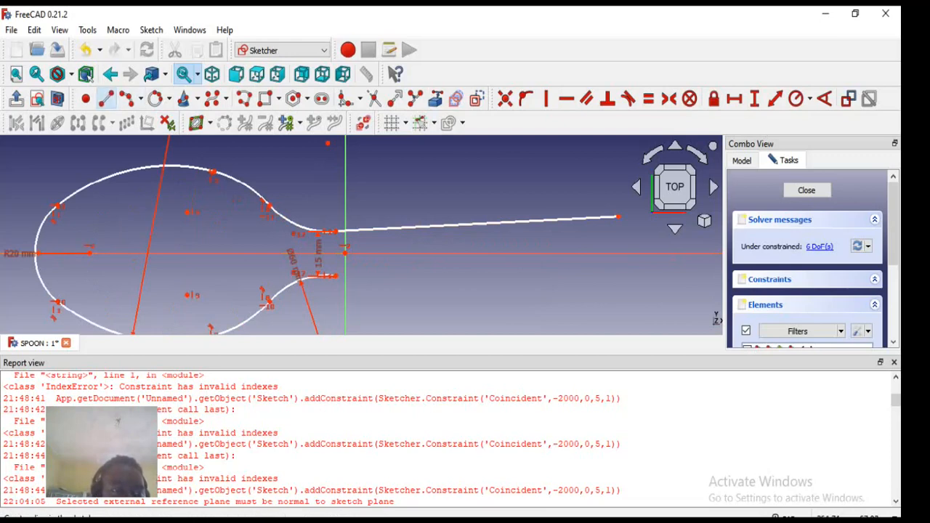
pyautogui.click(106, 99)
pyautogui.click(332, 275)
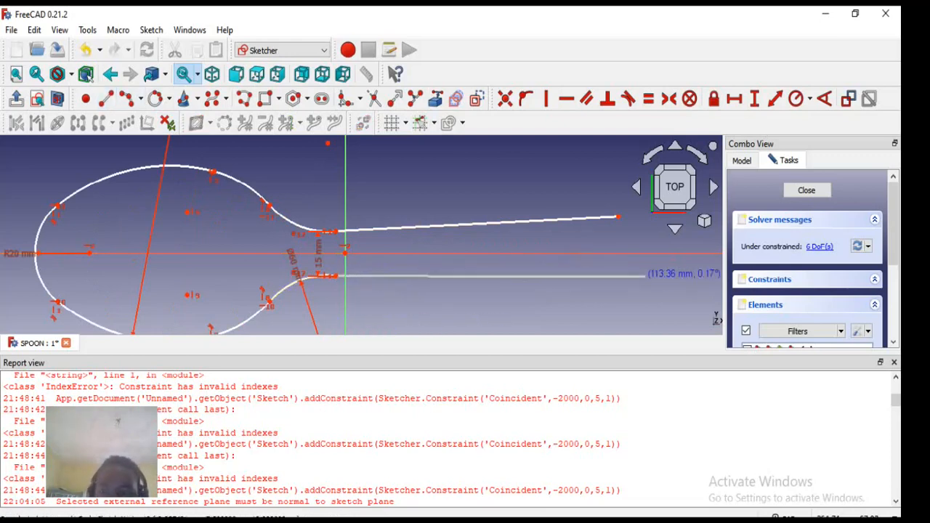
pyautogui.click(618, 276)
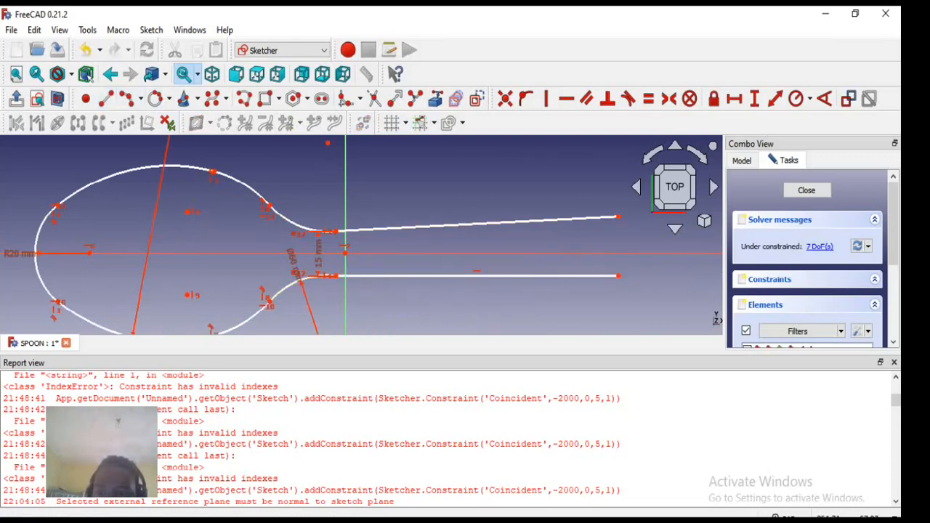
pyautogui.press('Escape')
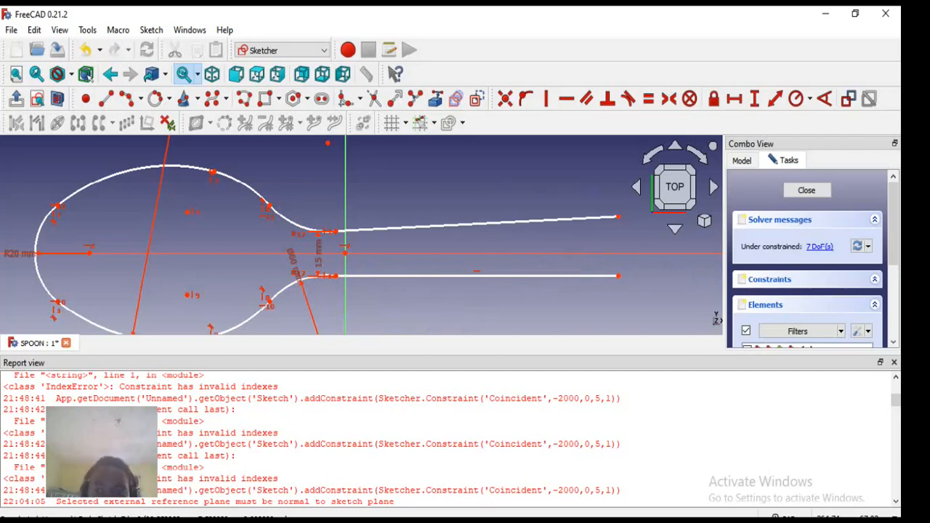
# Constrain the upper and lower handle lines to equal length
pyautogui.click(494, 223)
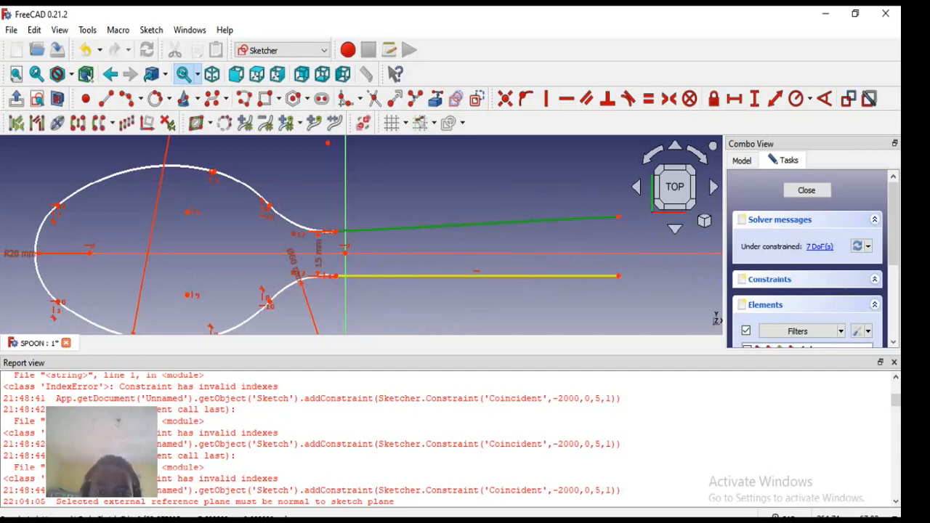
pyautogui.click(494, 275)
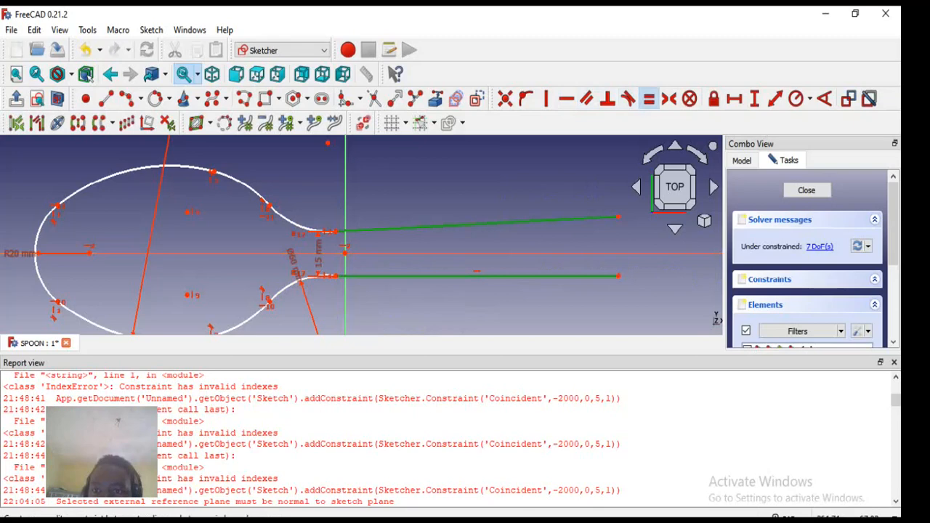
pyautogui.click(648, 98)
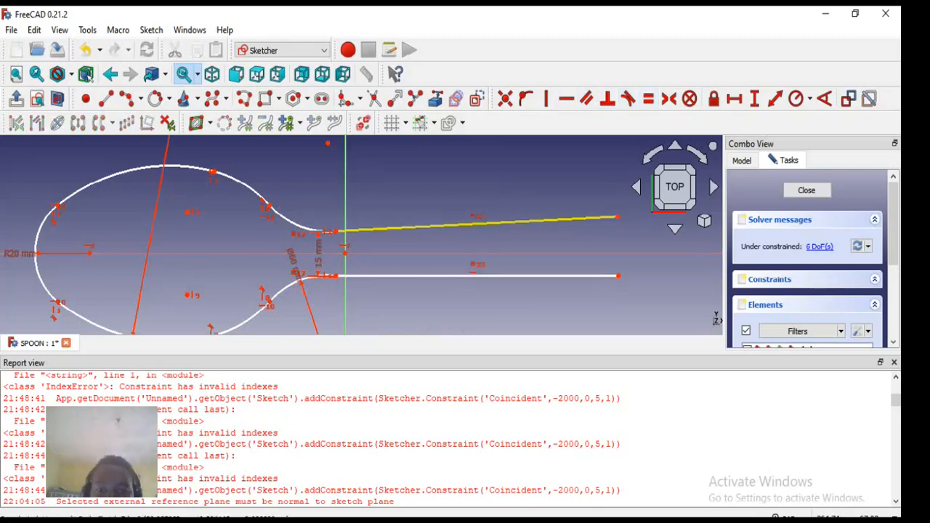
# Make the upper handle line tangent to the upper neck arc and the lower handle line tangent to the lower neck arc
pyautogui.scroll(-2, 495, 222)
pyautogui.scroll(2, 472, 237)
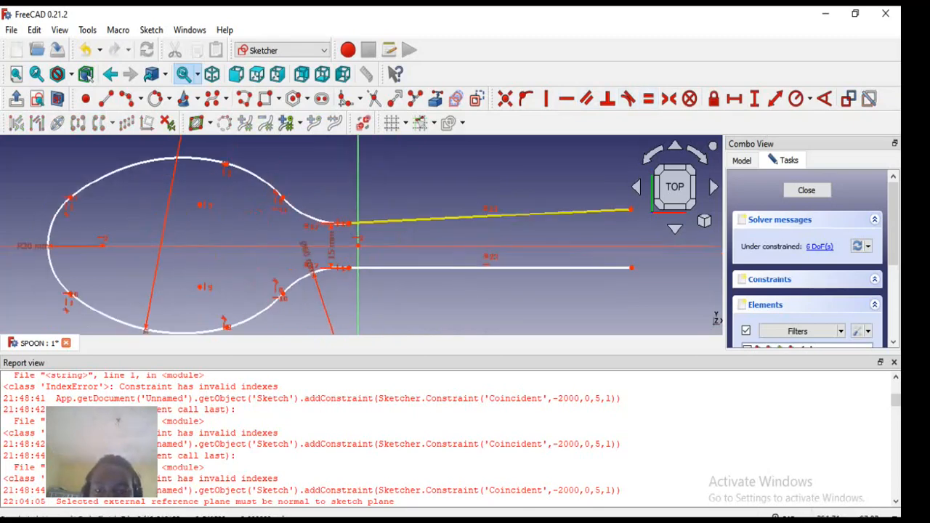
pyautogui.click(491, 215)
pyautogui.click(306, 213)
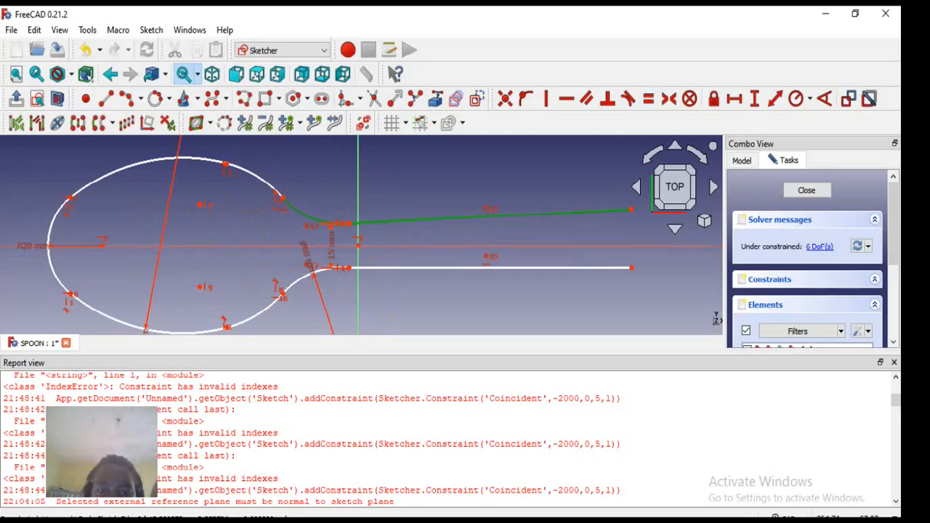
pyautogui.click(628, 98)
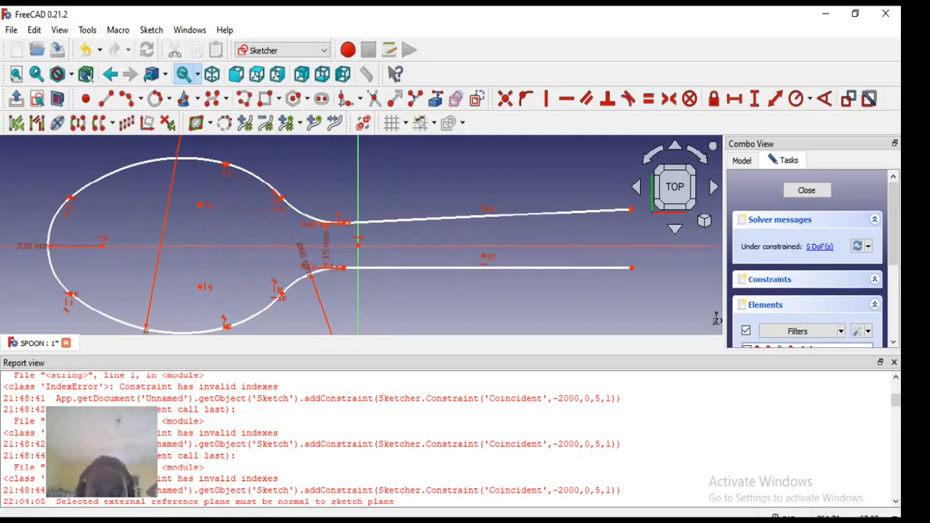
pyautogui.click(487, 267)
pyautogui.click(296, 282)
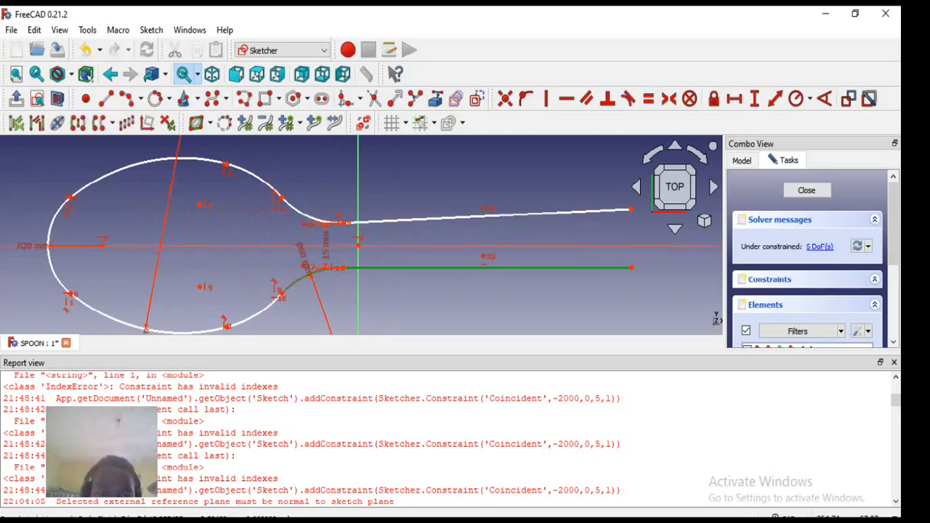
pyautogui.click(628, 98)
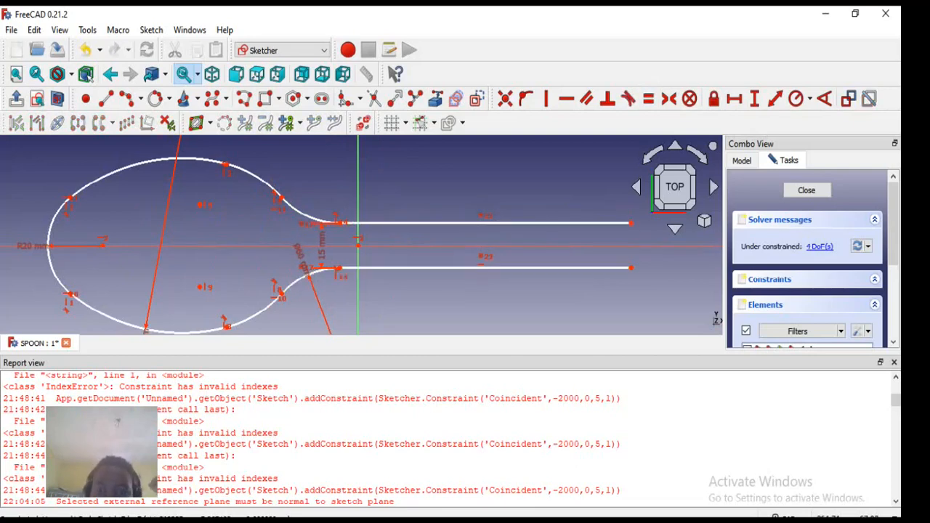
# Lengthen the handle by moving the lower line's free endpoint horizontally farther from the bowl
pyautogui.scroll(-2, 432, 257)
pyautogui.scroll(-1, 430, 258)
pyautogui.scroll(2, 526, 230)
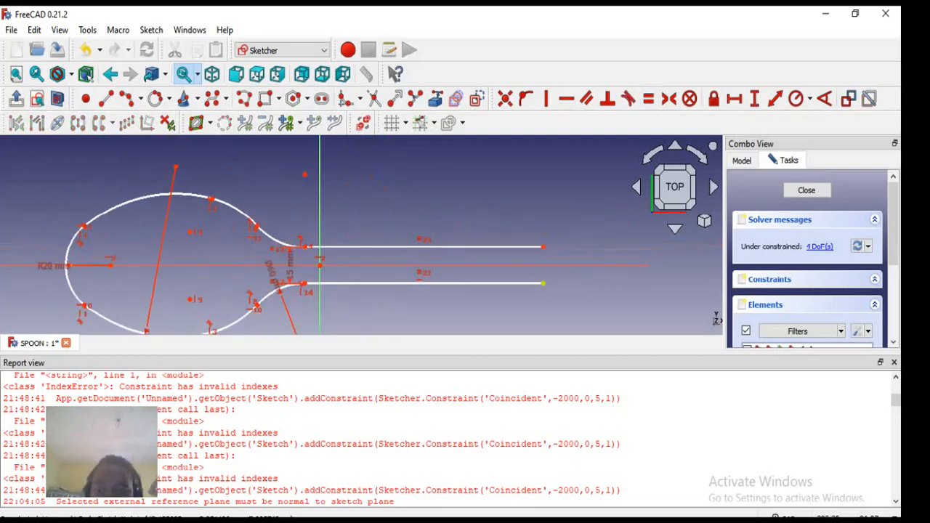
pyautogui.moveTo(547, 283); pyautogui.dragTo(643, 283)
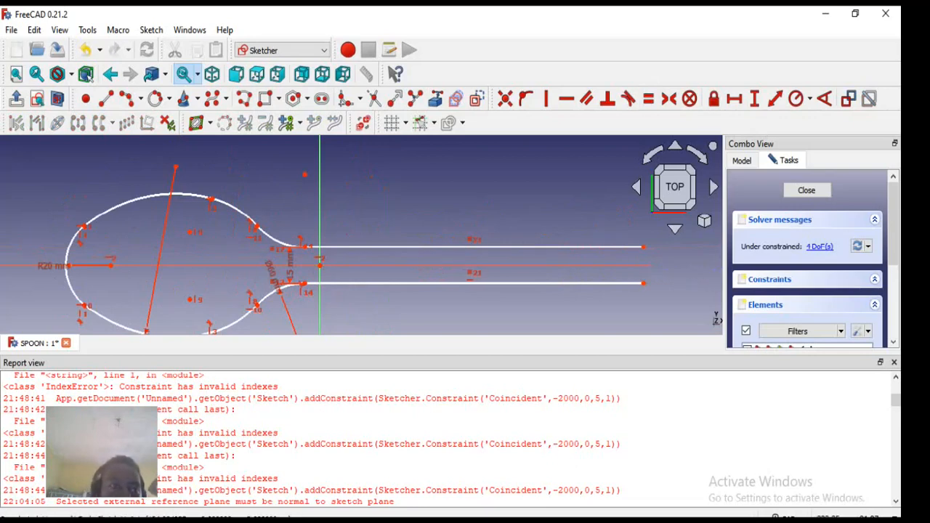
# Close the handle's free end with an outward arc of about 7.5 mm radius, using end points and a rim point
pyautogui.click(140, 99)
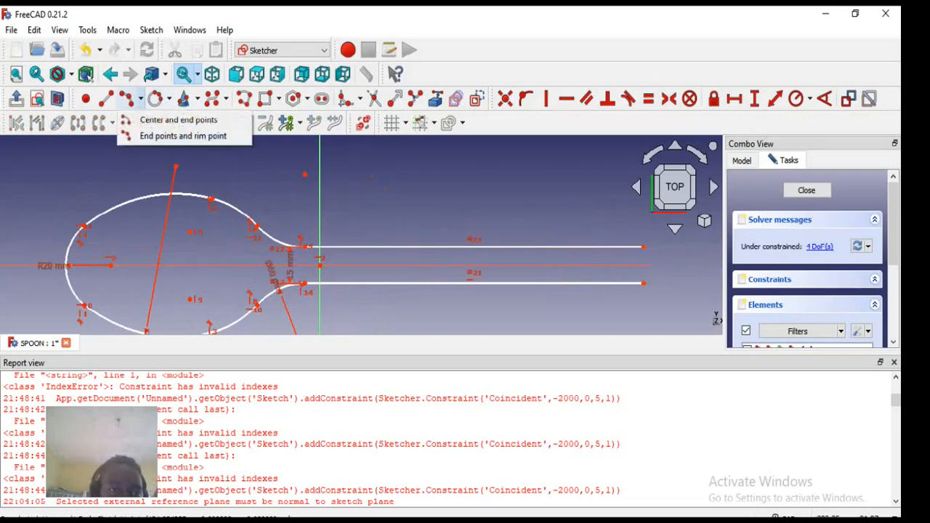
pyautogui.click(145, 137)
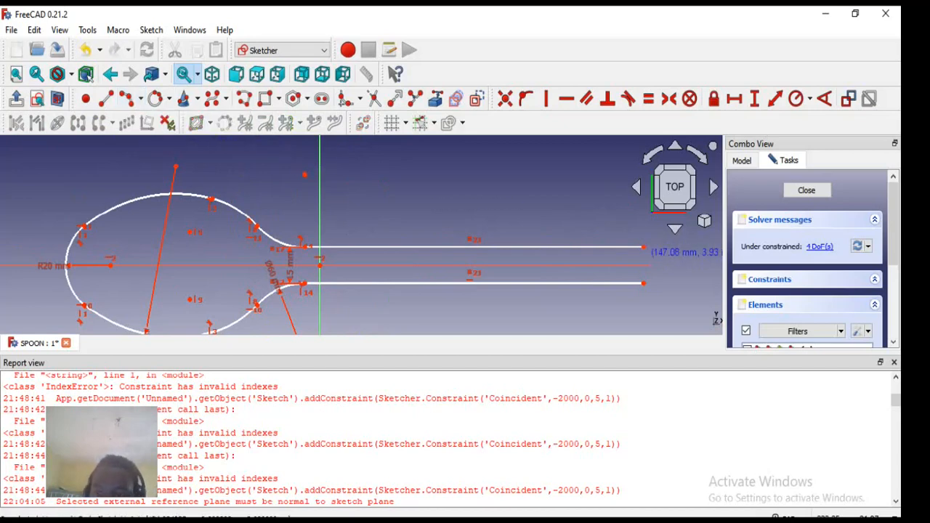
pyautogui.click(644, 247)
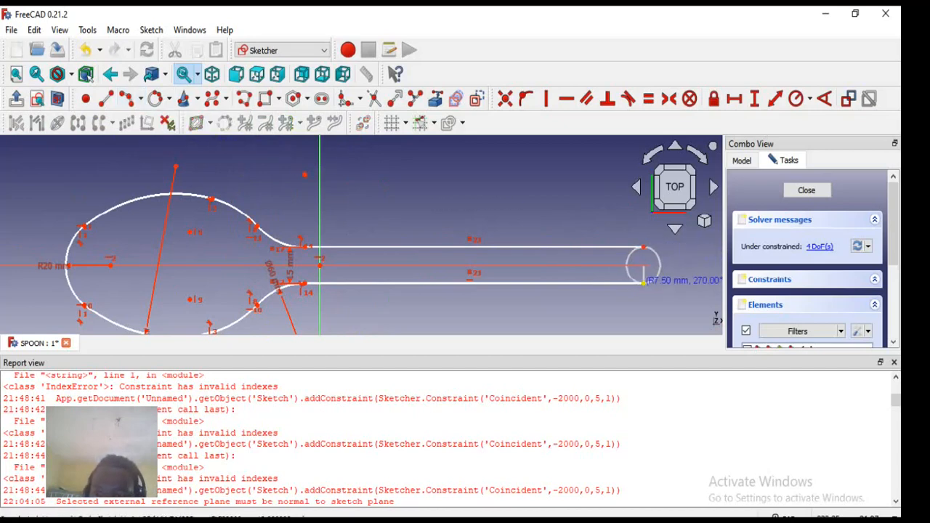
pyautogui.click(643, 282)
pyautogui.click(661, 266)
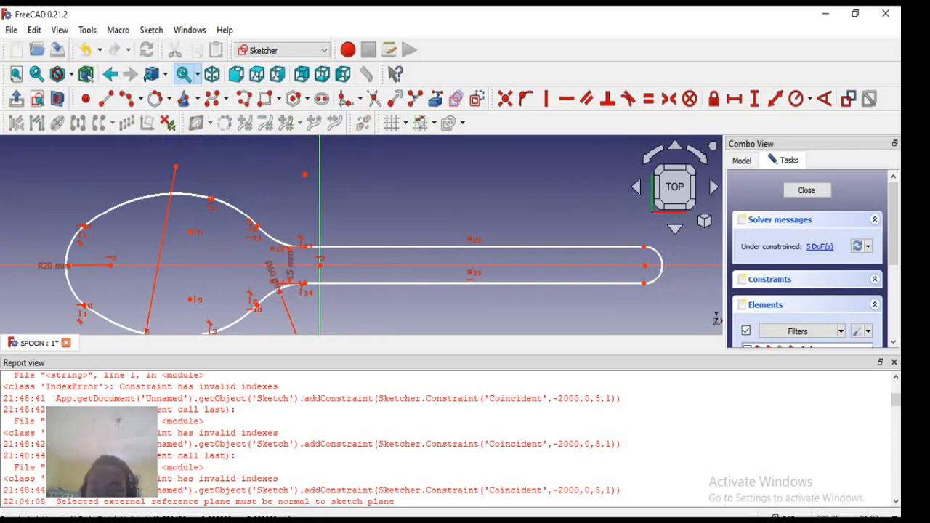
# Shift the spoon outline along the horizontal axis by its upper handle line until the neck-to-handle joints meet the vertical axis
pyautogui.scroll(-2, 670, 257)
pyautogui.scroll(2, 621, 258)
pyautogui.scroll(-2, 621, 258)
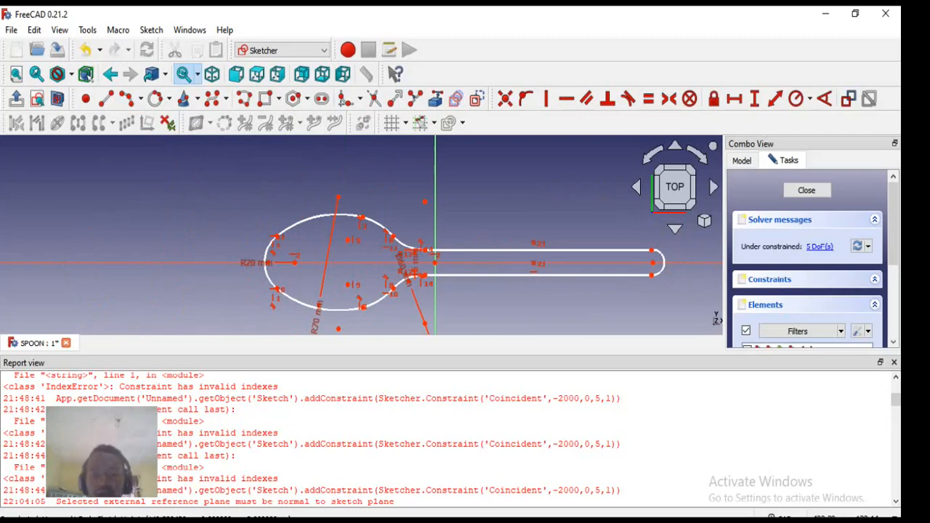
pyautogui.scroll(1, 620, 261)
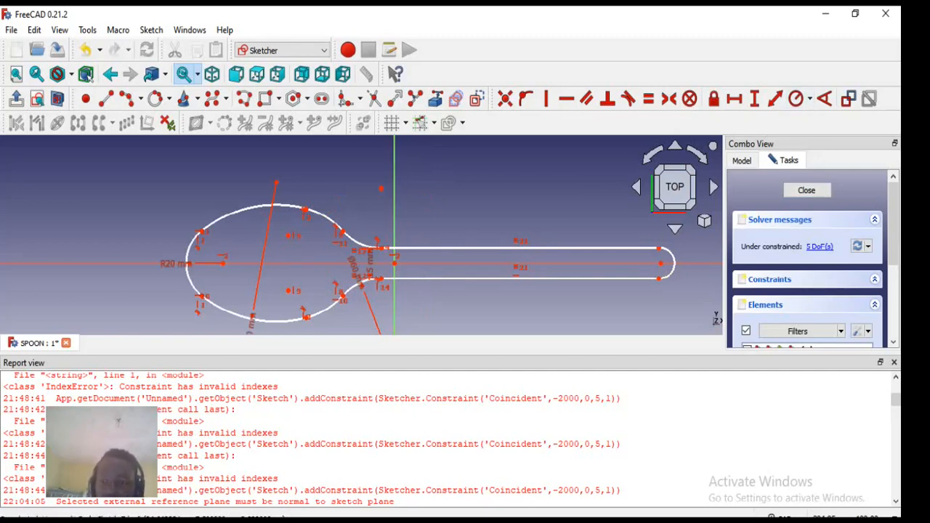
pyautogui.scroll(1, 514, 253)
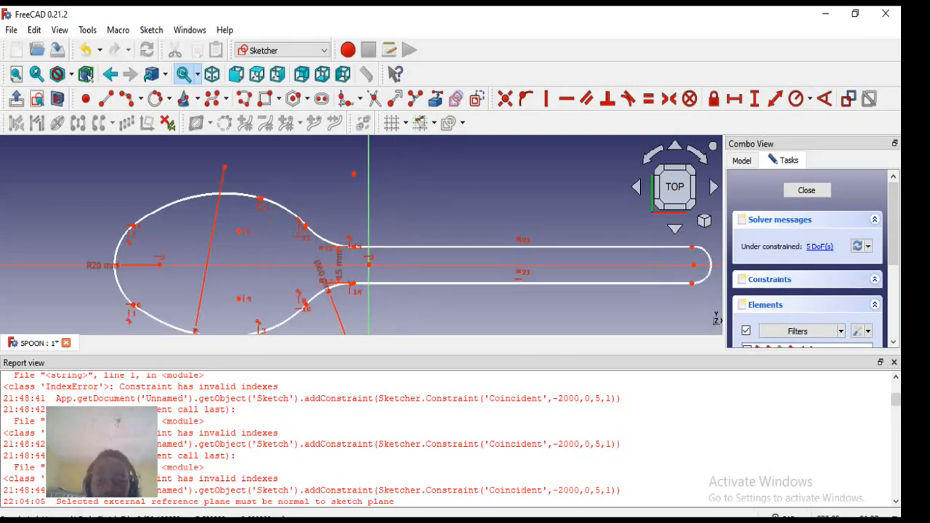
pyautogui.scroll(-1, 425, 241)
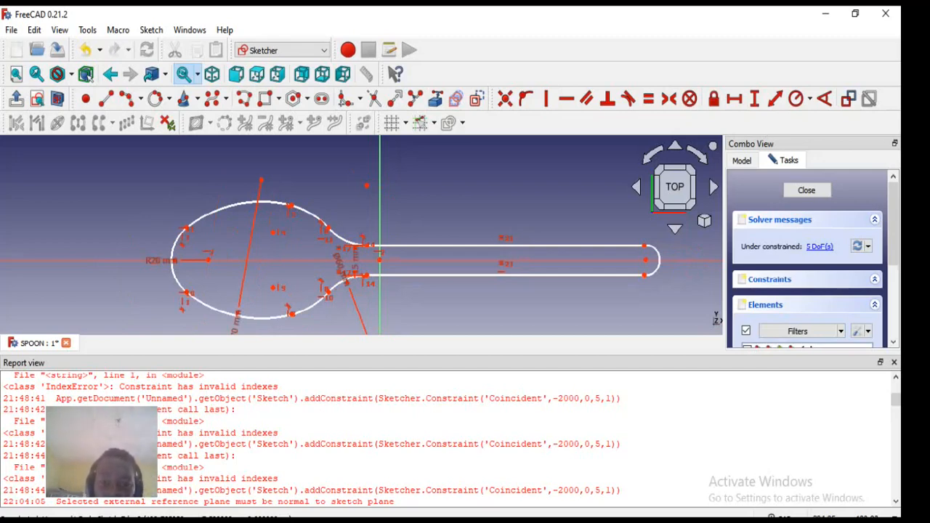
pyautogui.moveTo(434, 246)
pyautogui.mouseDown()
pyautogui.moveTo(434, 221)
pyautogui.moveTo(454, 235)
pyautogui.moveTo(447, 247)
pyautogui.mouseUp()
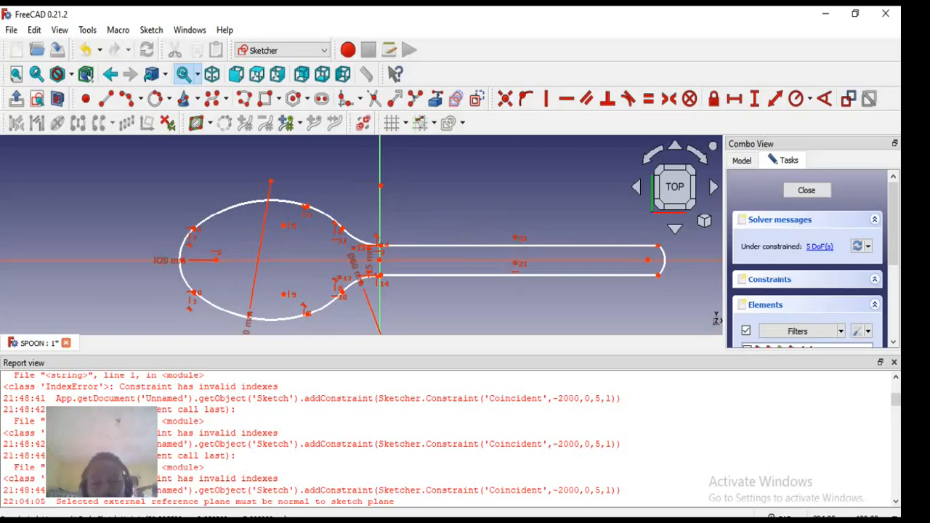
# Make the handle's rounded end arc tangent to the upper and lower handle lines and close the spoon sketch
pyautogui.scroll(-3, 449, 260)
pyautogui.scroll(3, 449, 260)
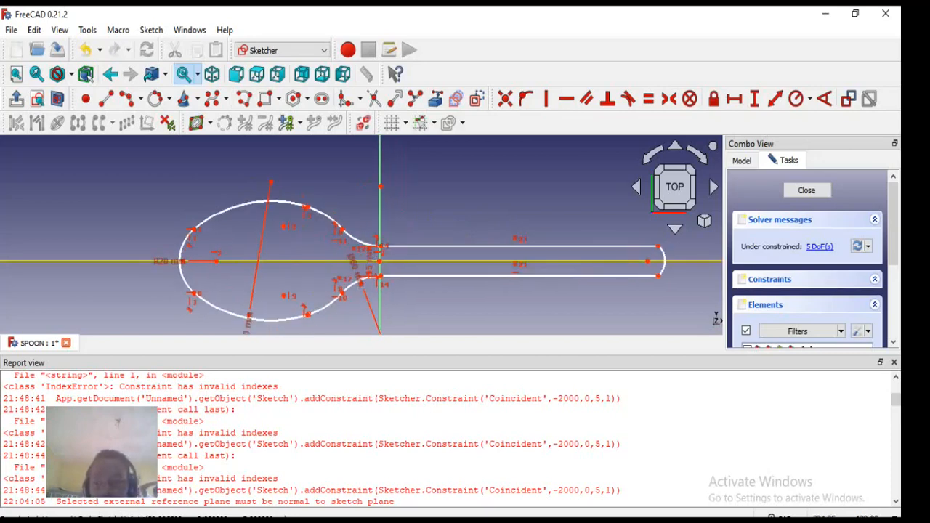
pyautogui.scroll(-1, 647, 254)
pyautogui.scroll(3, 647, 255)
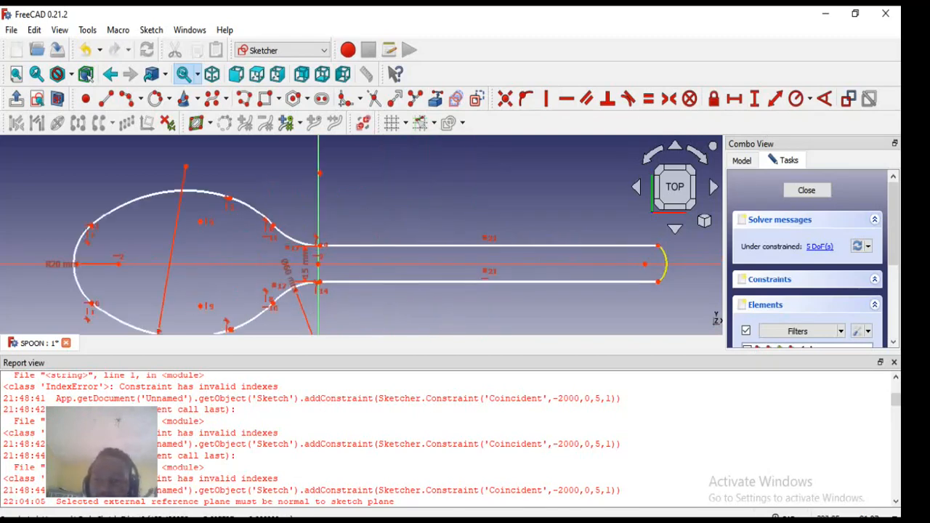
pyautogui.click(666, 264)
pyautogui.click(608, 246)
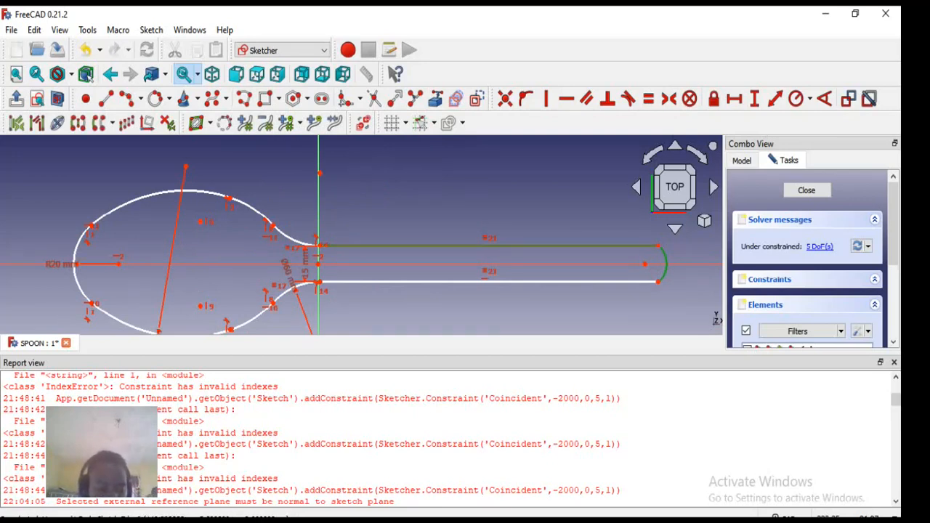
pyautogui.click(628, 98)
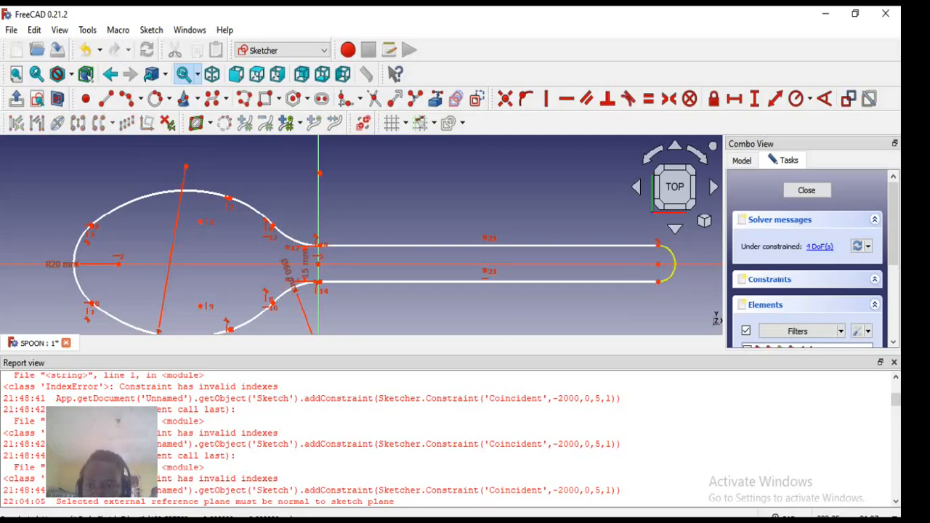
pyautogui.click(653, 282)
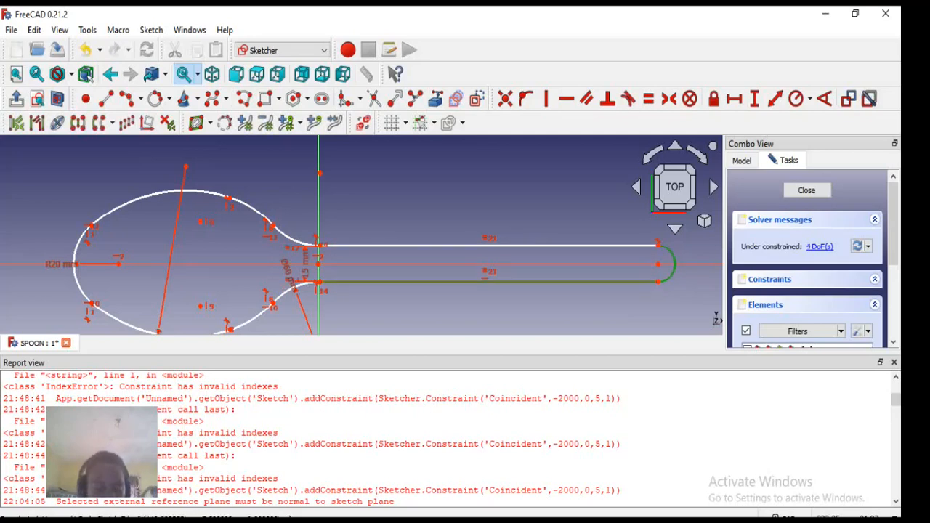
pyautogui.click(628, 98)
pyautogui.scroll(-2, 565, 211)
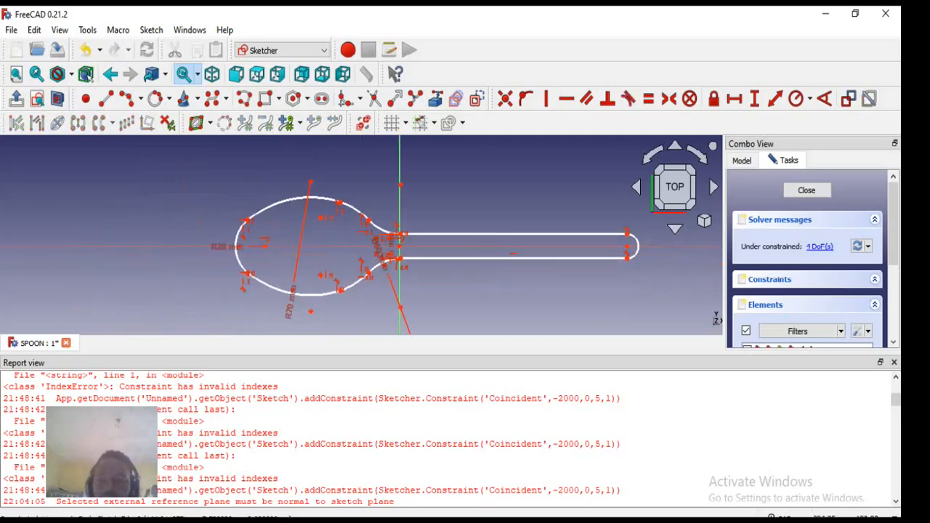
pyautogui.scroll(2, 627, 250)
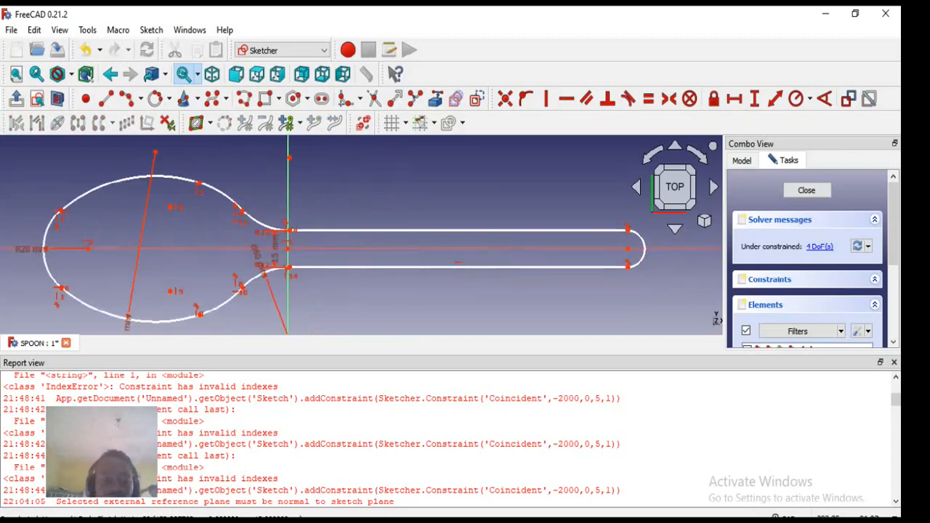
pyautogui.scroll(-2, 428, 241)
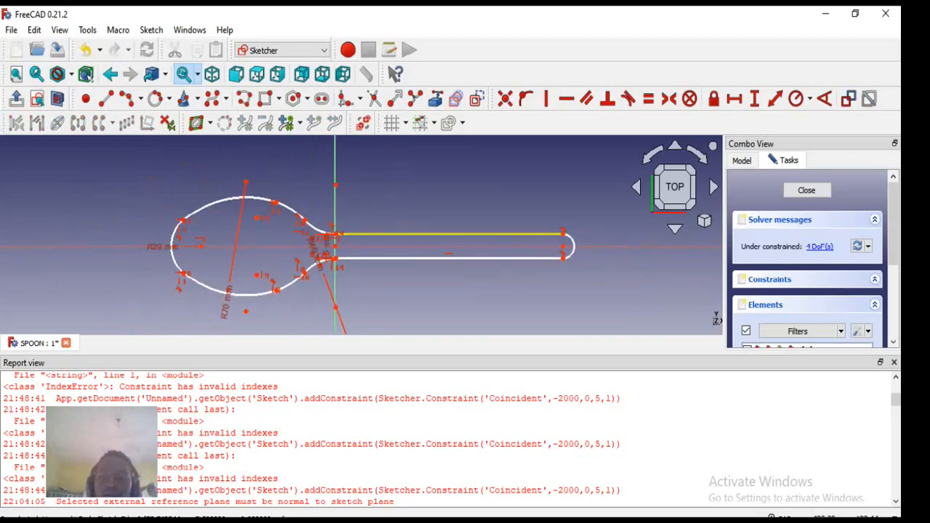
pyautogui.click(807, 189)
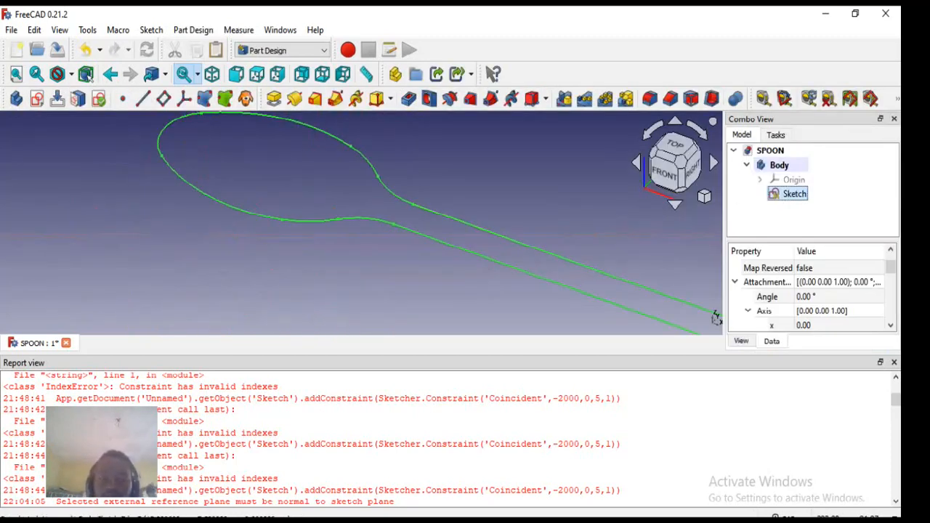
# Pad the closed spoon sketch to a length of 50 mm along the sketch normal
pyautogui.scroll(2, 531, 258)
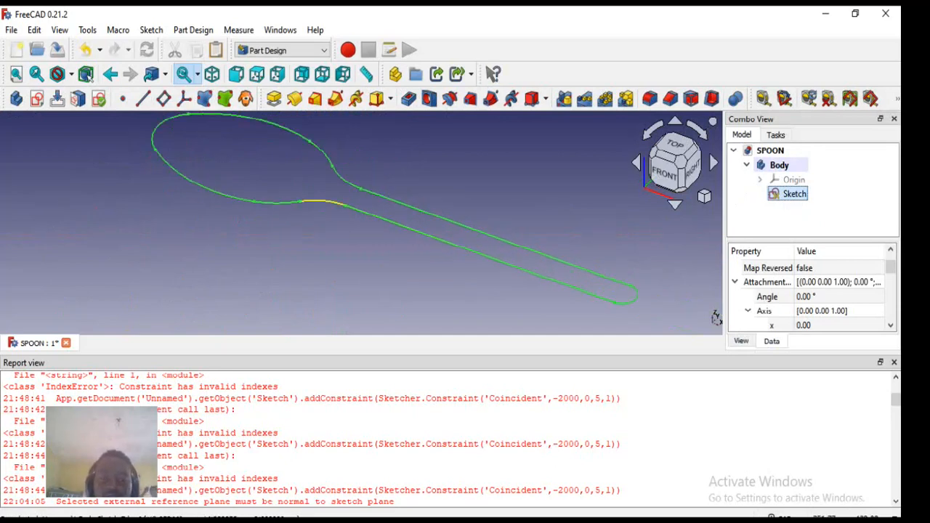
pyautogui.scroll(-2, 313, 198)
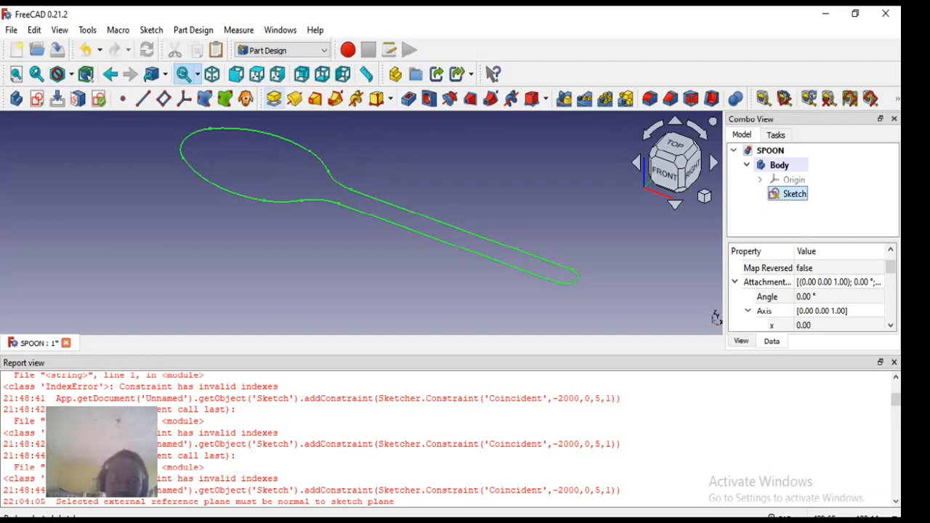
pyautogui.click(273, 99)
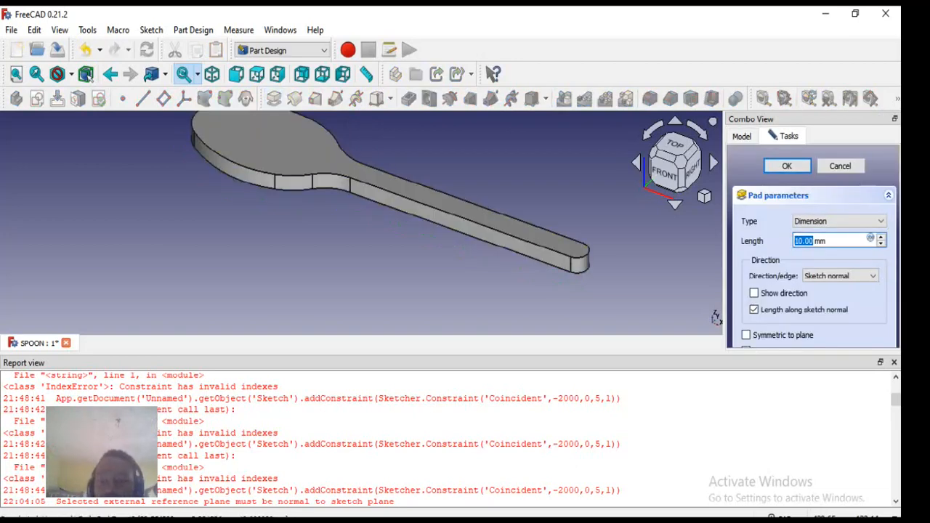
pyautogui.press('Up')
pyautogui.press('Up')
pyautogui.press('Up')
pyautogui.press('Up')
pyautogui.press('Up')
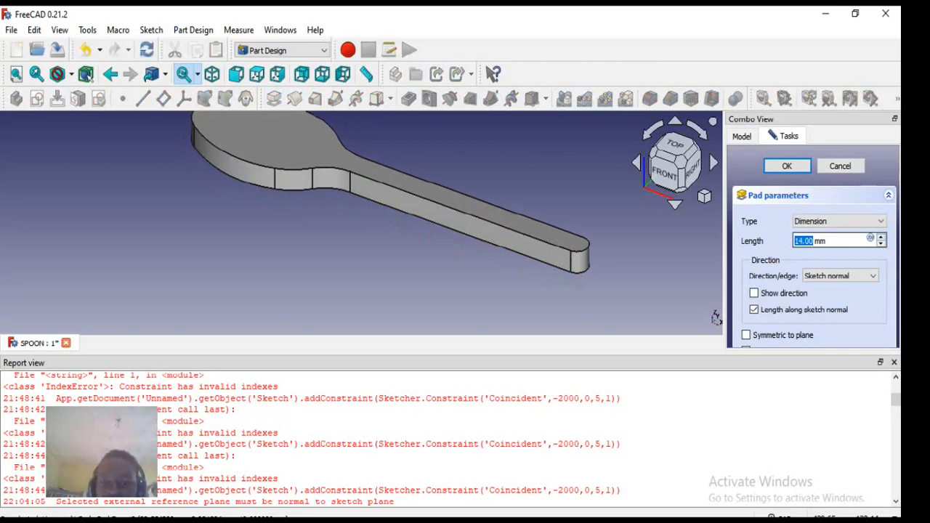
pyautogui.press('Up')
pyautogui.press('Up')
pyautogui.press('Up')
pyautogui.press('Up')
pyautogui.press('Up')
pyautogui.press('Up')
pyautogui.press('Up')
pyautogui.press('Up')
pyautogui.press('Up')
pyautogui.press('Up')
pyautogui.press('Up')
pyautogui.press('Up')
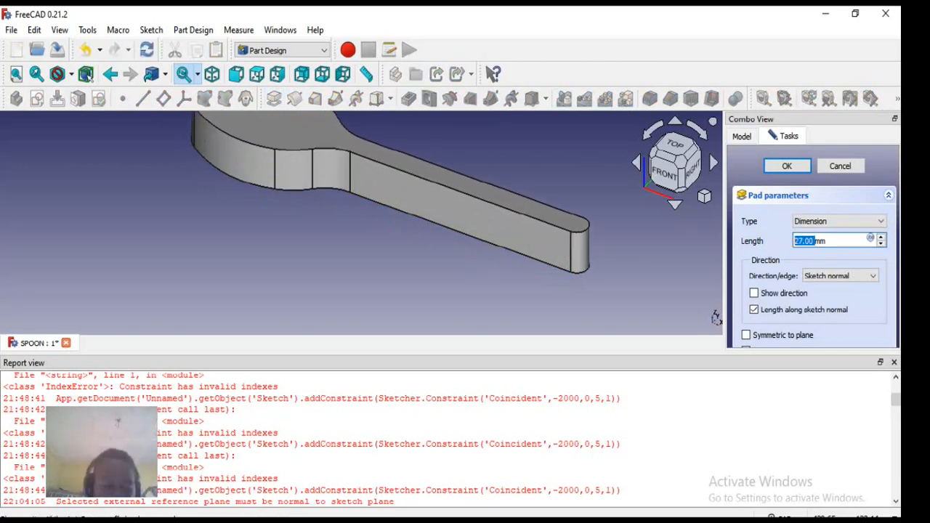
pyautogui.write('50')
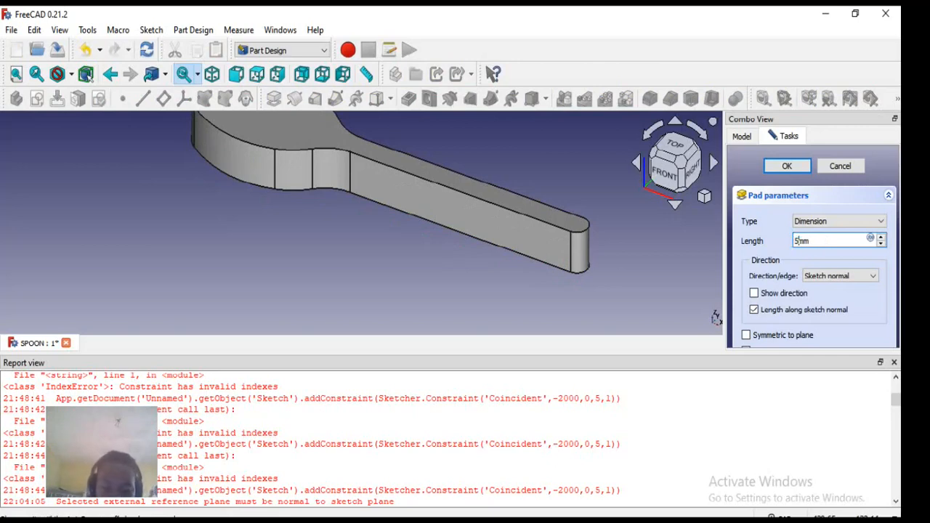
pyautogui.press('Return')
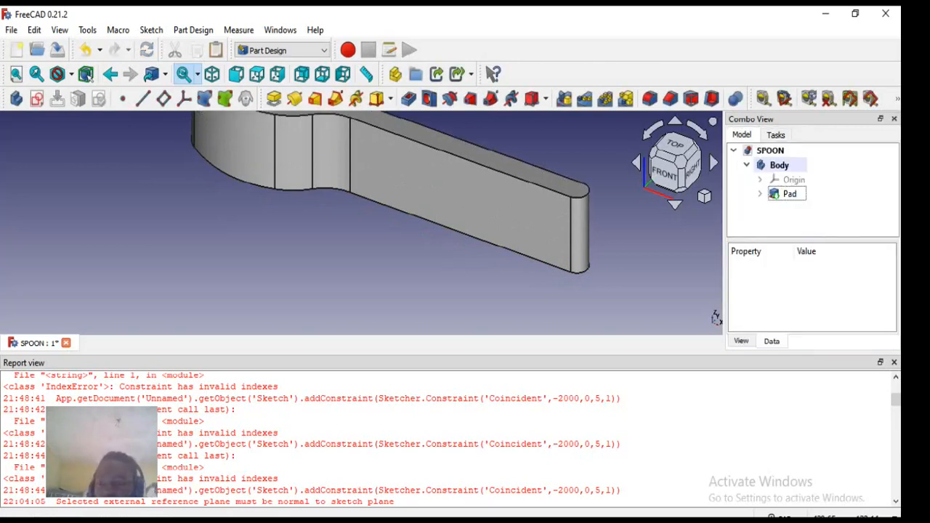
pyautogui.scroll(-3, 359, 188)
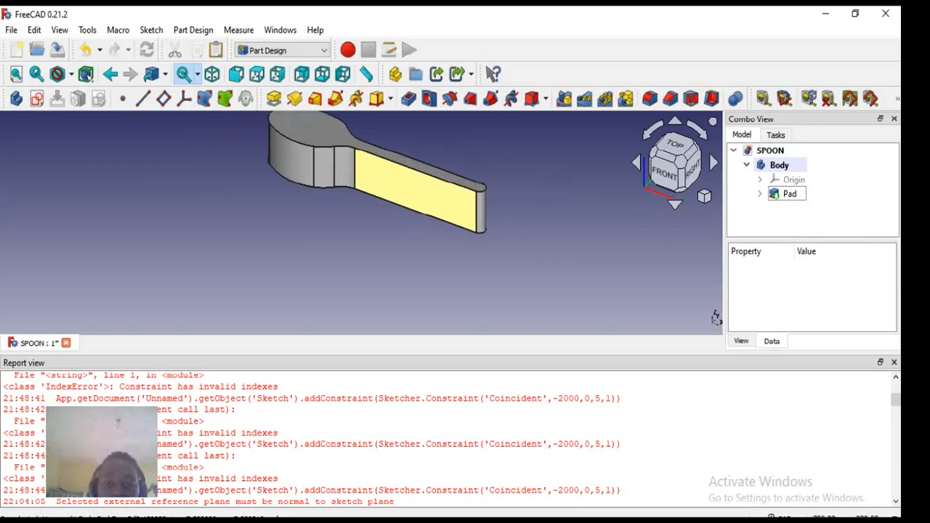
pyautogui.scroll(2, 359, 186)
pyautogui.scroll(-3, 360, 186)
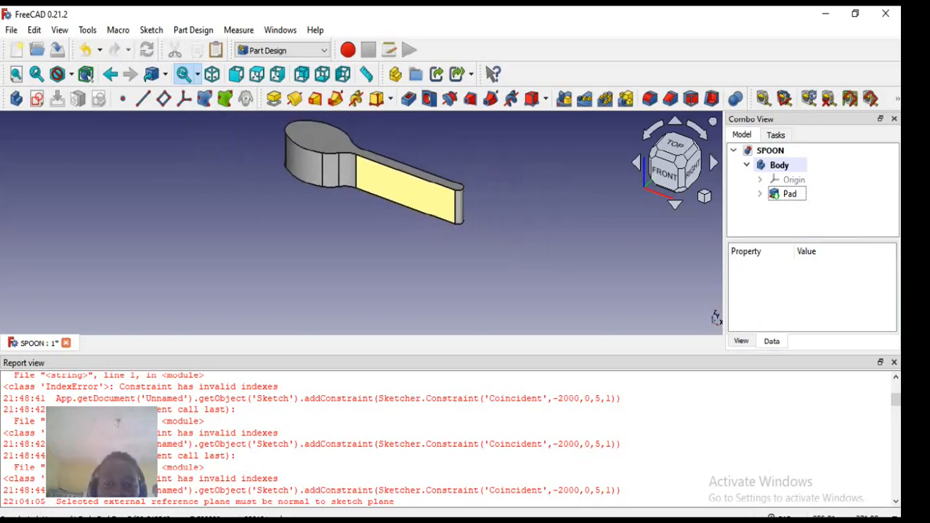
pyautogui.click(360, 186)
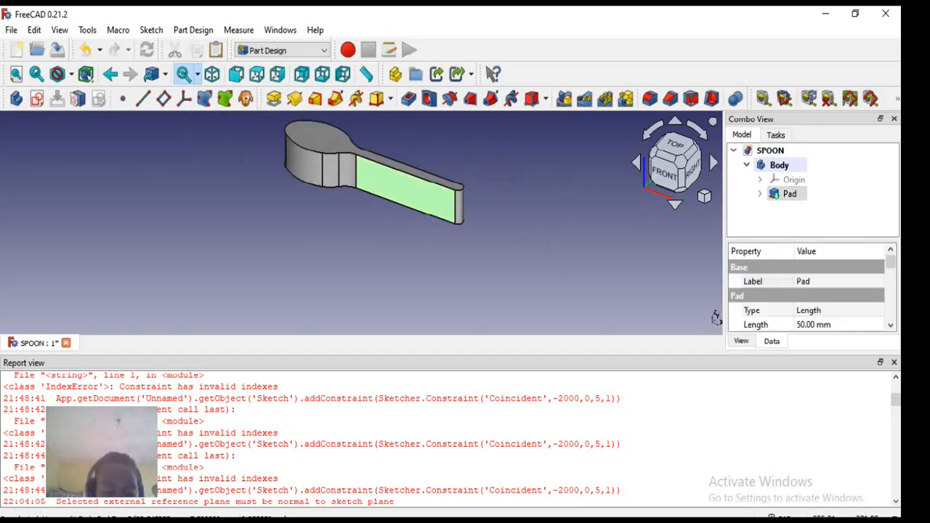
pyautogui.click(165, 74)
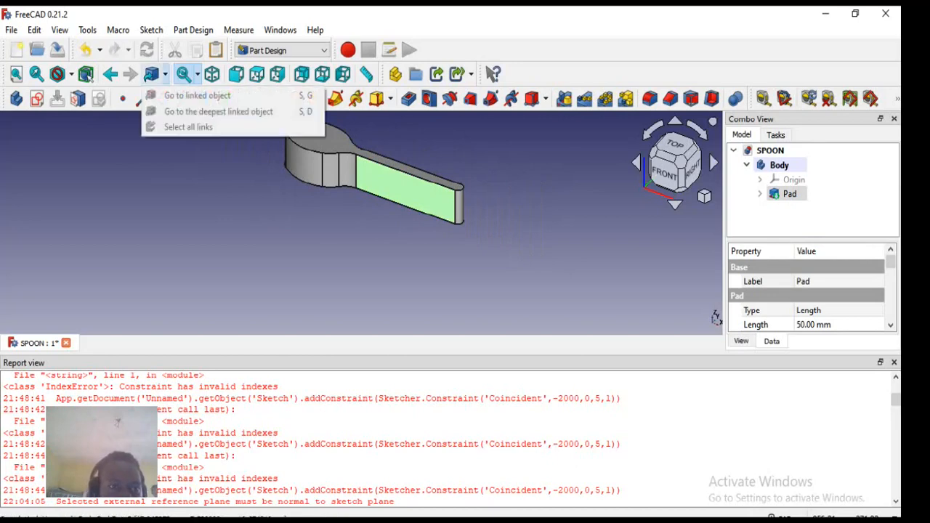
pyautogui.click(165, 73)
pyautogui.click(165, 73)
pyautogui.click(165, 73)
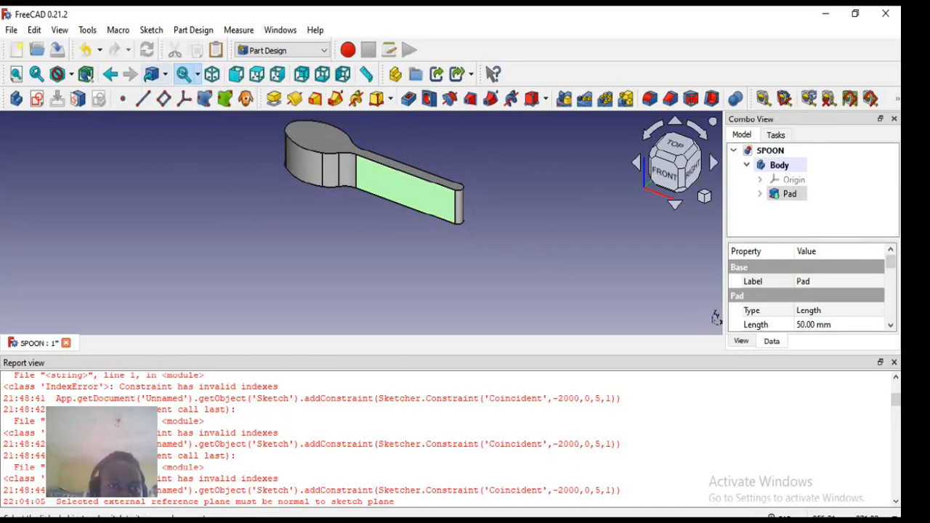
pyautogui.click(197, 73)
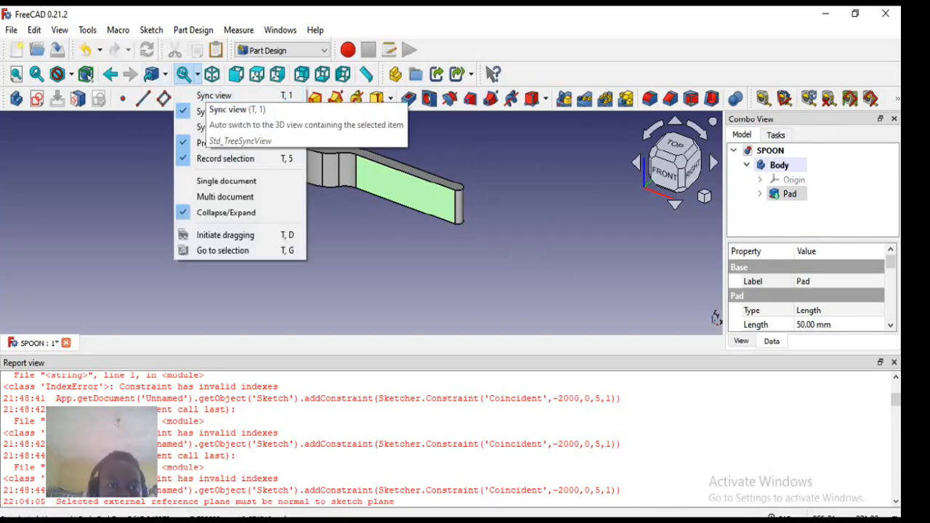
pyautogui.click(211, 95)
pyautogui.click(70, 74)
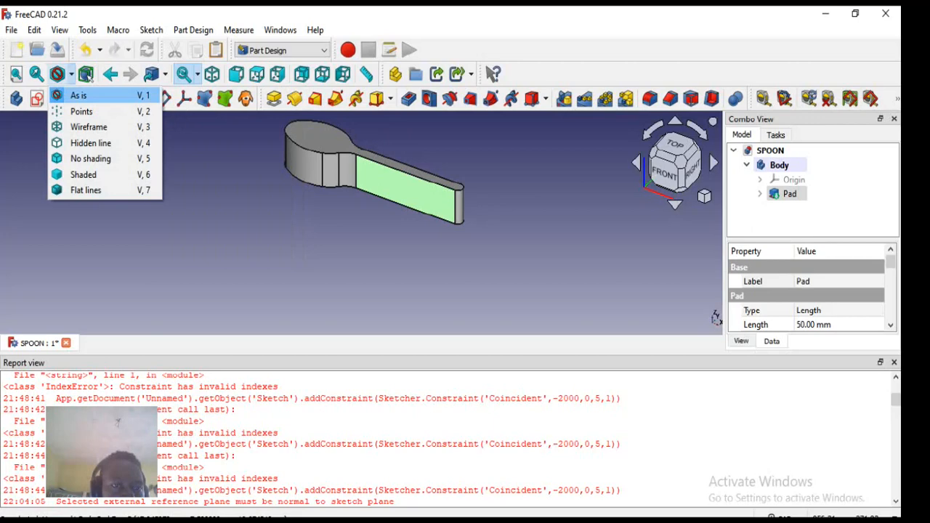
pyautogui.click(119, 96)
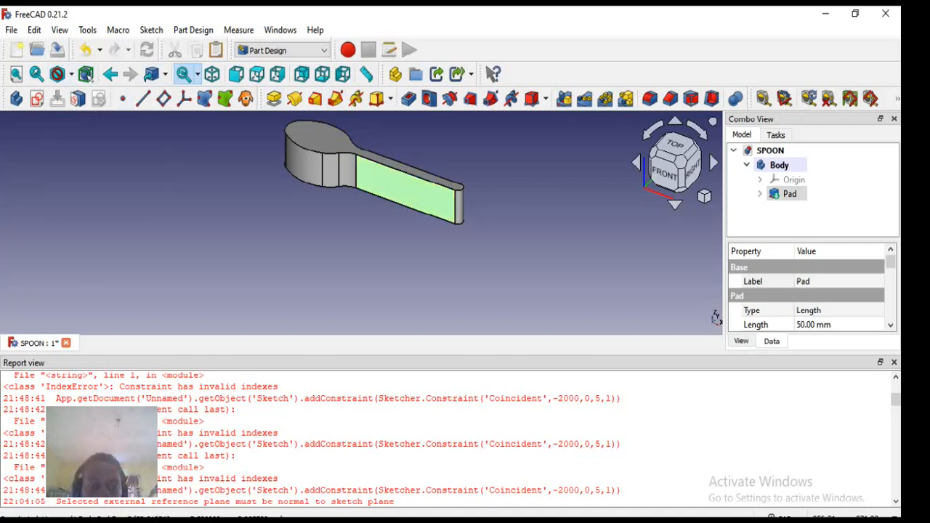
pyautogui.press('Escape')
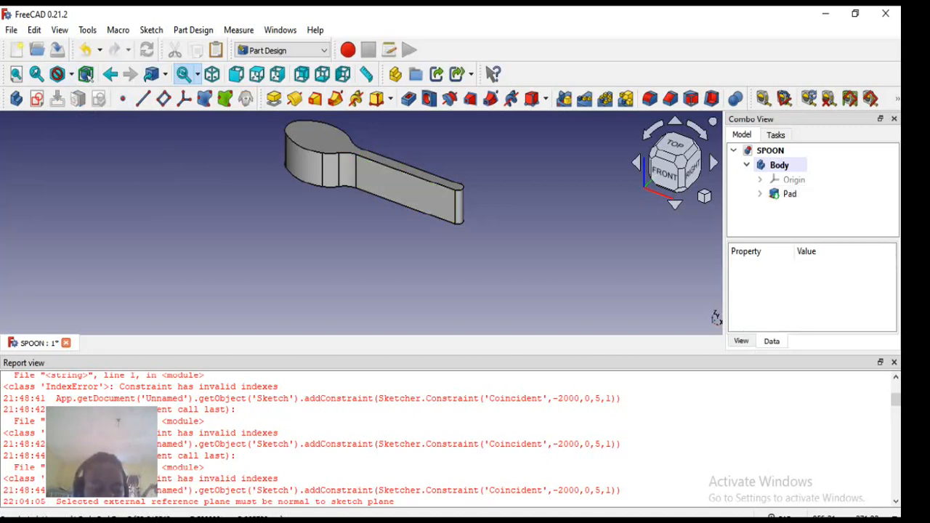
# Inspect the padded spoon body from the top view and the front view
pyautogui.press('2')
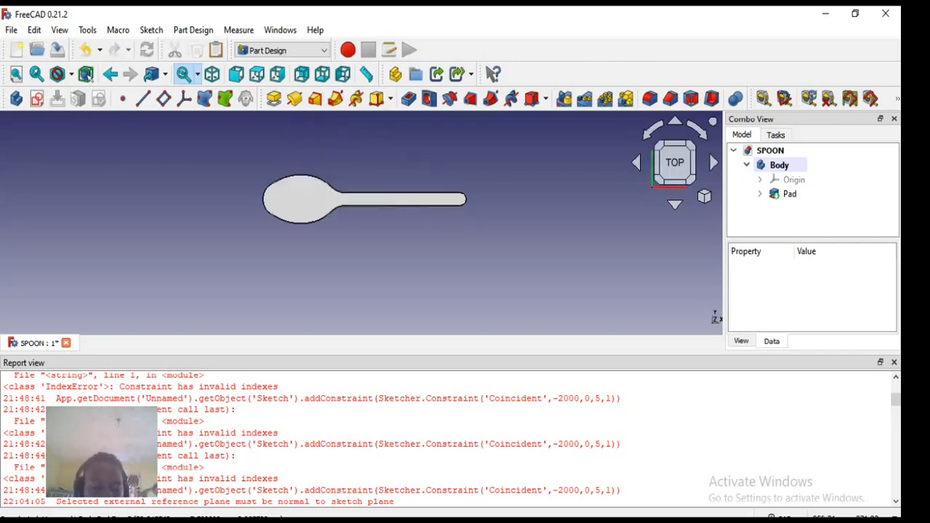
pyautogui.press('1')
pyautogui.scroll(5, 331, 175)
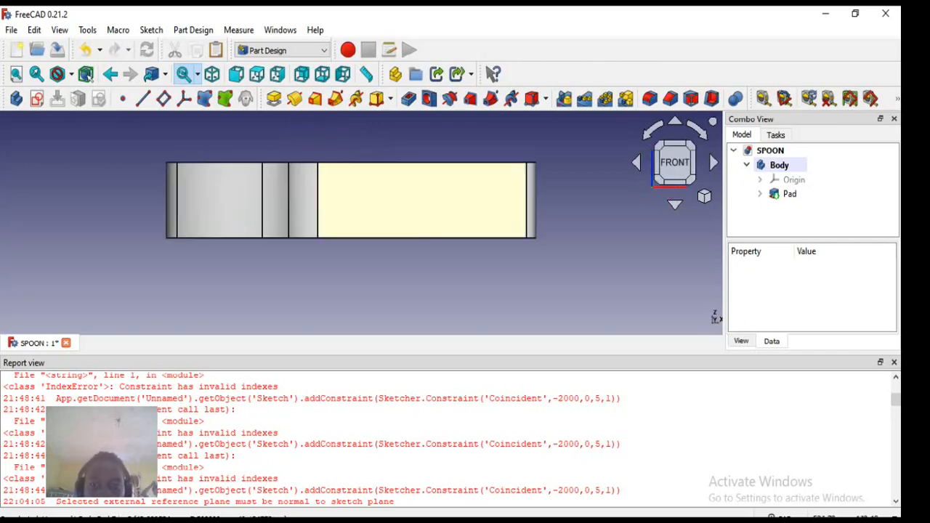
pyautogui.scroll(3, 389, 188)
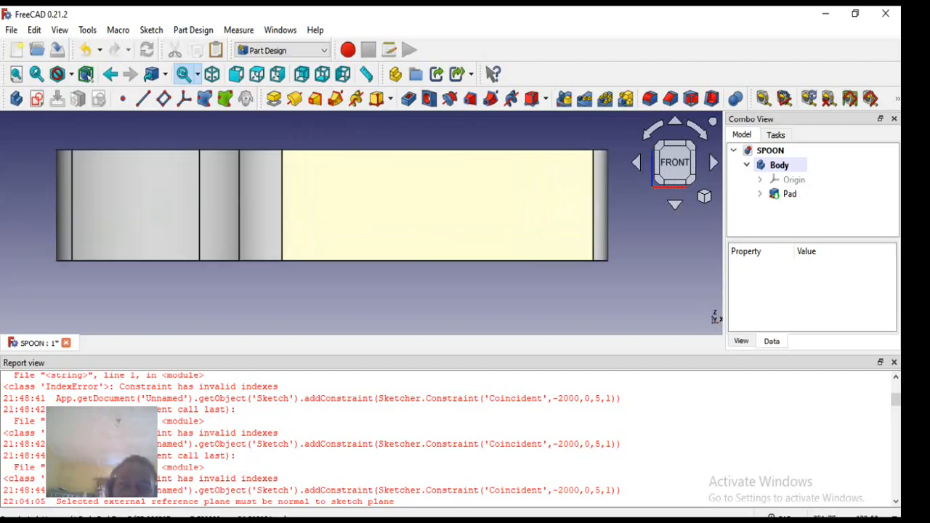
pyautogui.scroll(3, 203, 207)
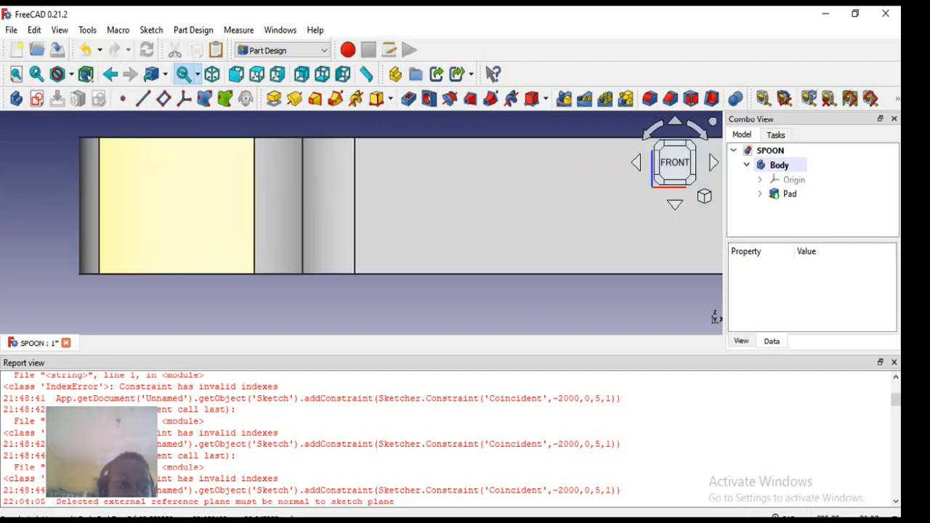
pyautogui.scroll(-3, 323, 205)
pyautogui.scroll(2, 585, 174)
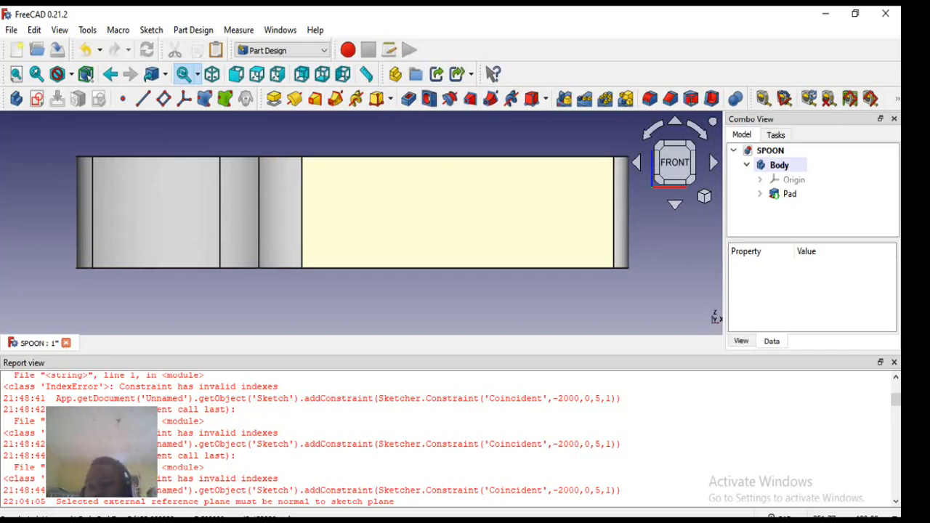
# Rename the spoon's pad feature as Extrude
pyautogui.click(789, 194)
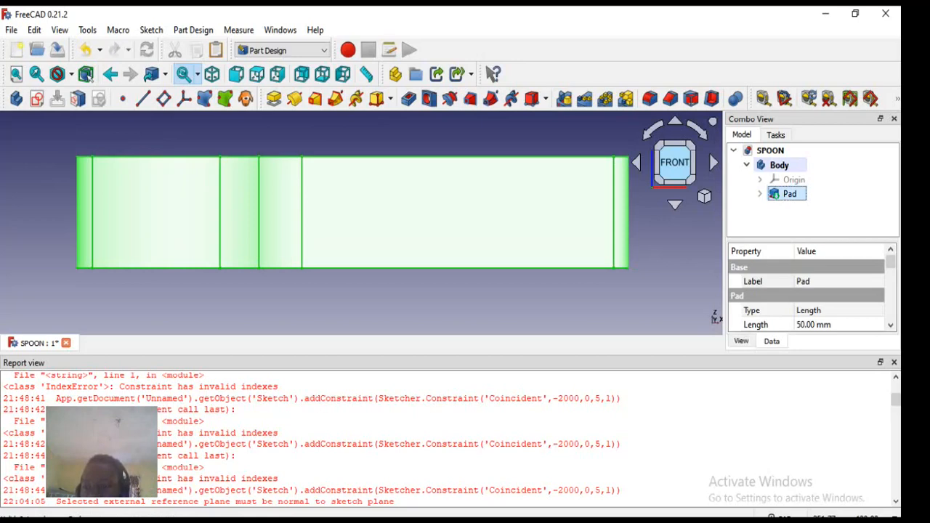
pyautogui.moveTo(890, 262)
pyautogui.mouseDown()
pyautogui.moveTo(891, 312)
pyautogui.moveTo(890, 260)
pyautogui.mouseUp()
pyautogui.click(836, 282)
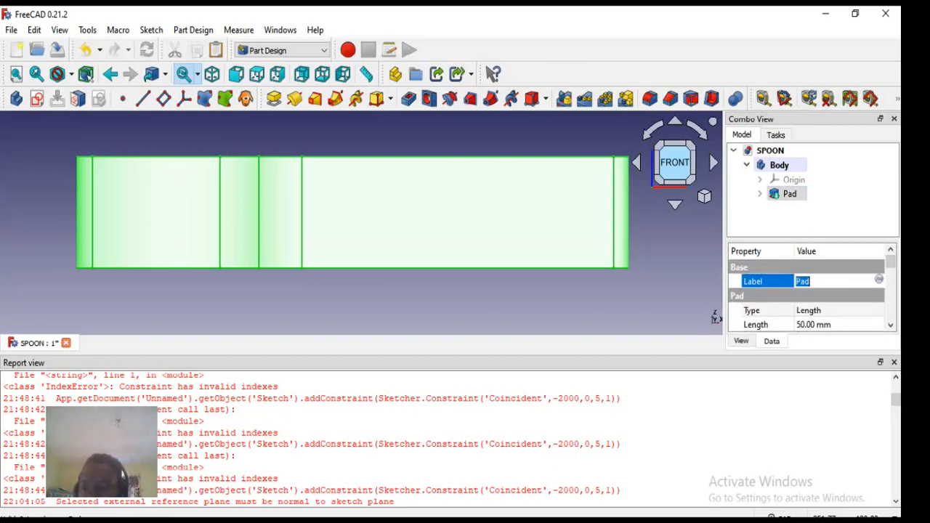
pyautogui.write('E')
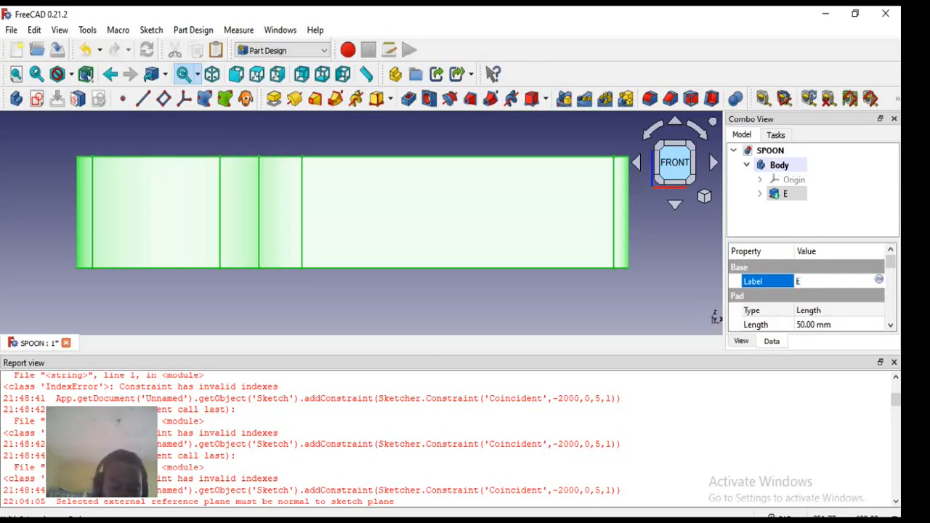
pyautogui.write('xtrude')
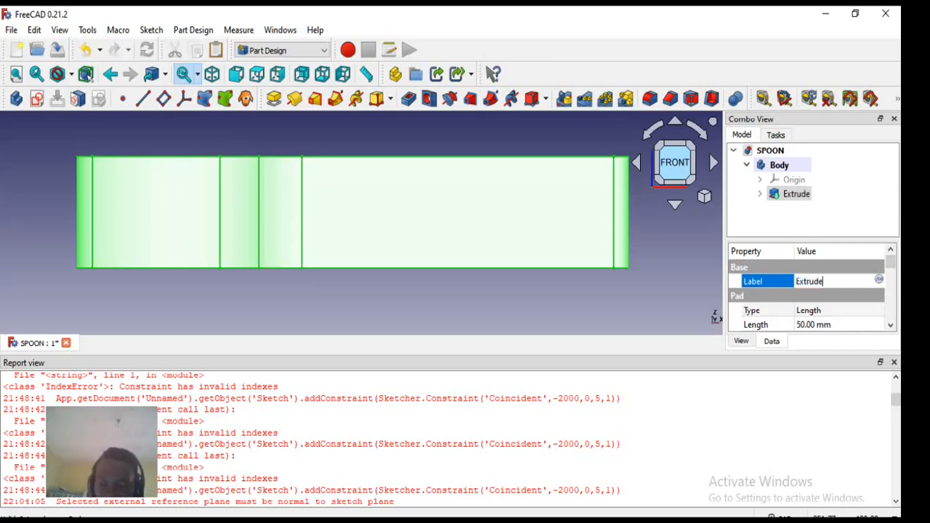
pyautogui.press('Return')
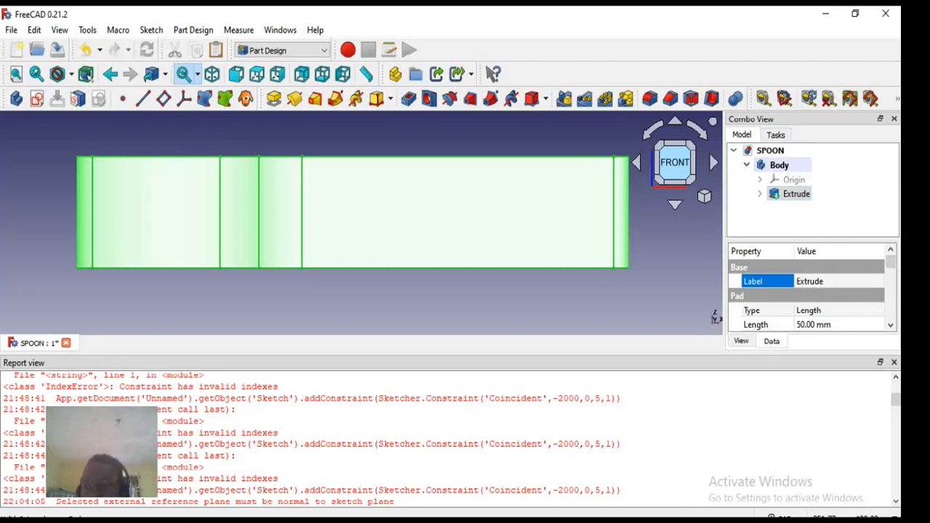
# Set the 3D view's orbit style to Free Turntable and orbit the spoon body to an oblique view of its handle
pyautogui.scroll(-2, 281, 212)
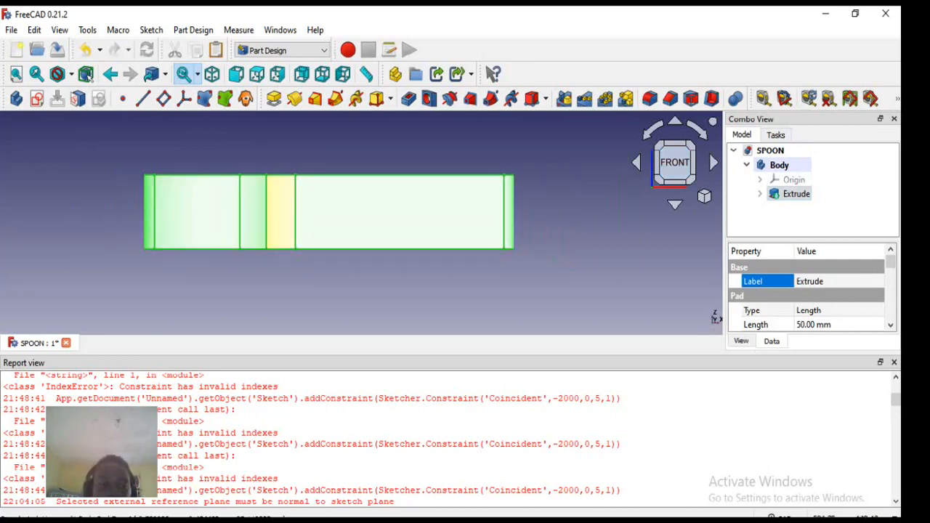
pyautogui.scroll(2, 281, 212)
pyautogui.scroll(-1, 280, 212)
pyautogui.scroll(-1, 280, 210)
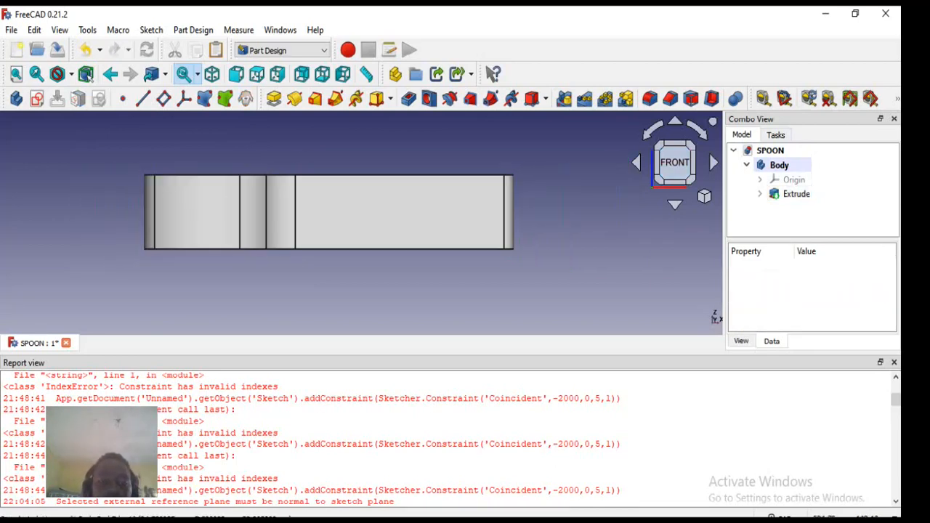
pyautogui.moveTo(328, 212); pyautogui.dragTo(337, 273, button='middle')
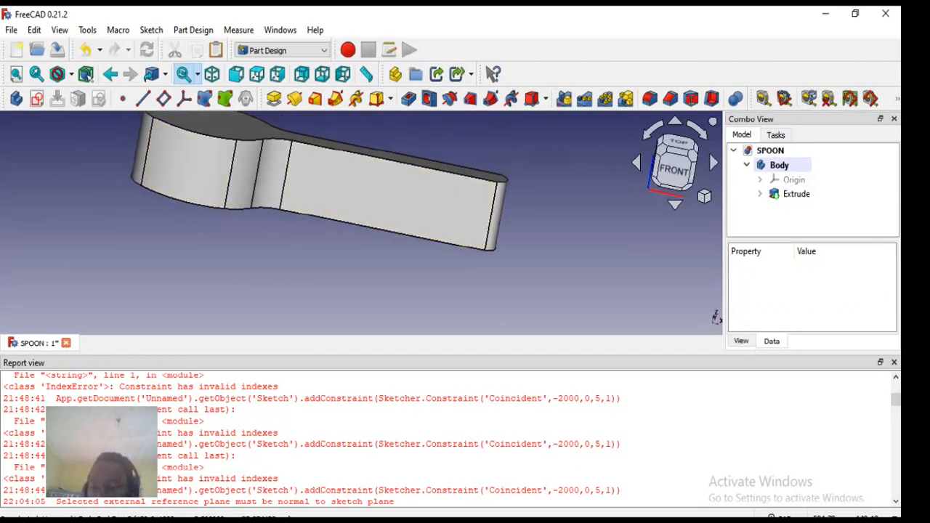
pyautogui.click(781, 516)
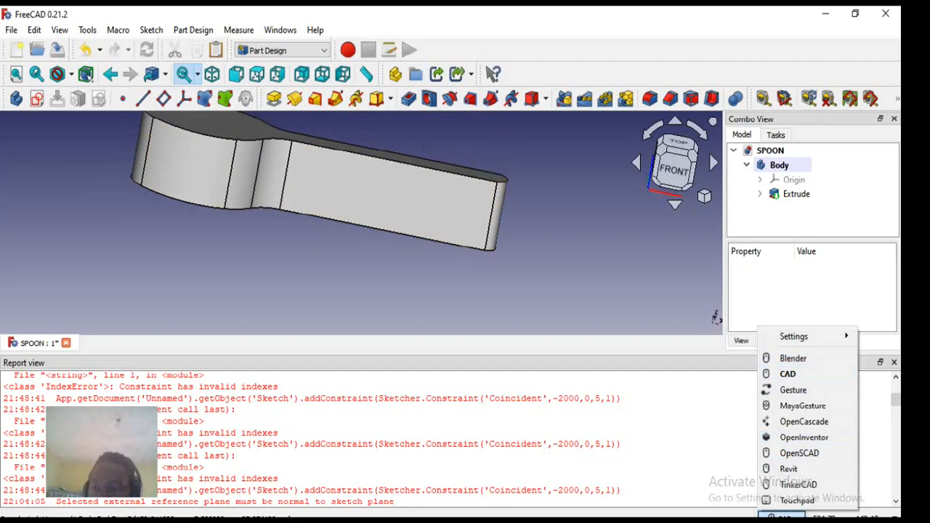
pyautogui.moveTo(800, 336)
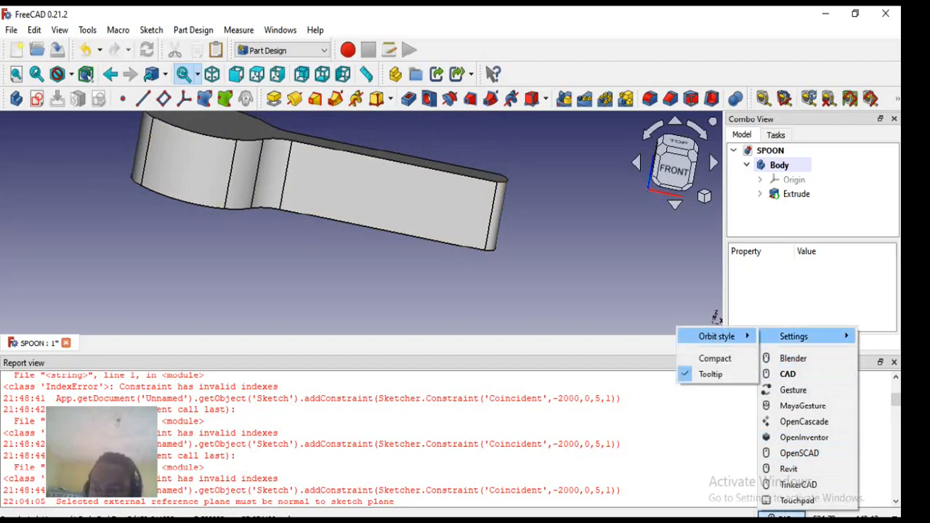
pyautogui.moveTo(718, 336)
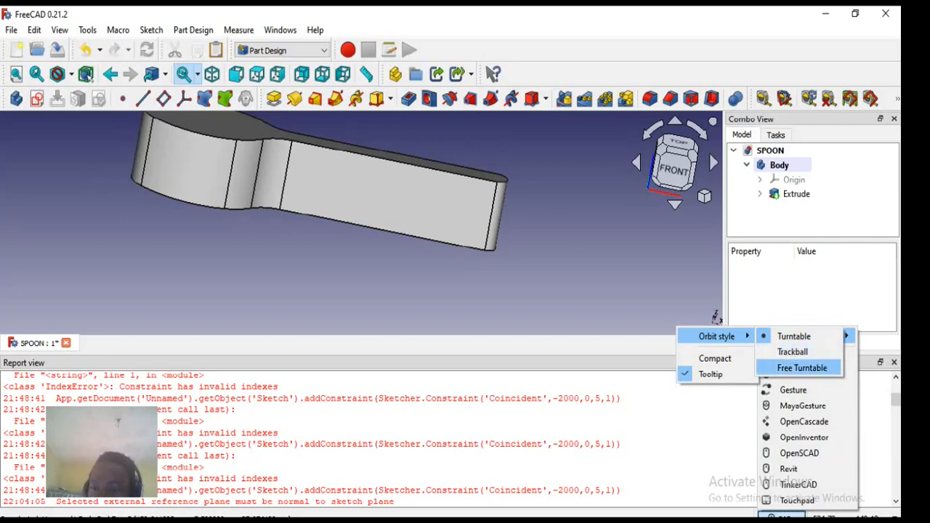
pyautogui.click(802, 368)
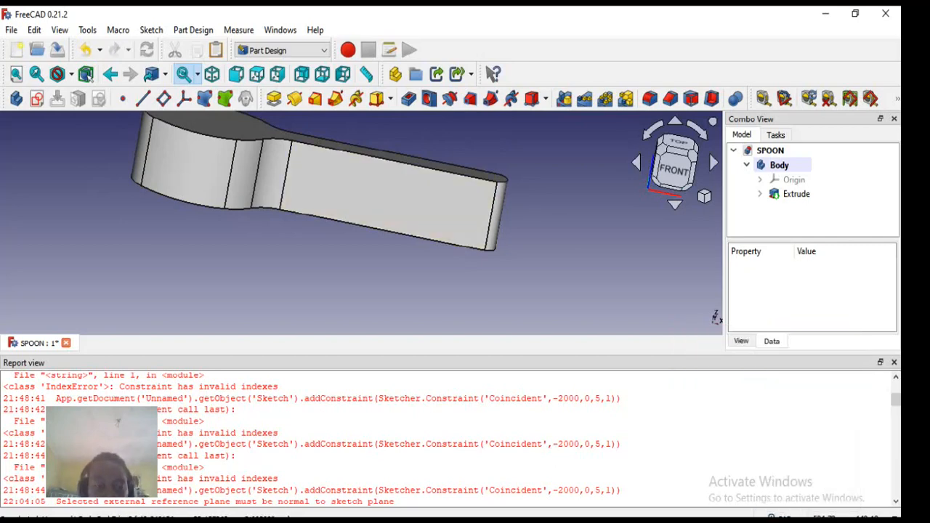
pyautogui.moveTo(361, 222); pyautogui.dragTo(479, 254, button='middle')
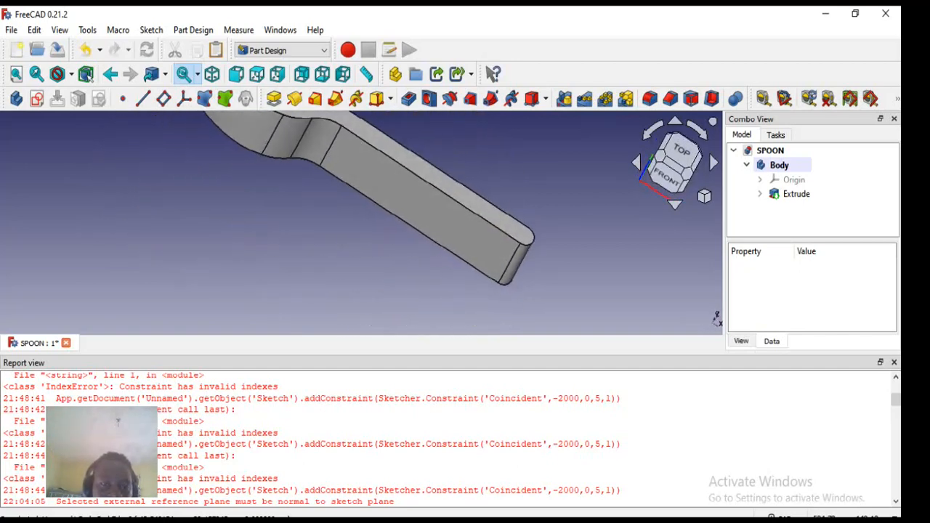
# Orbit the spoon to its bowl end using the Gesture navigation style, and set the navigation style to OpenCascade
pyautogui.click(781, 516)
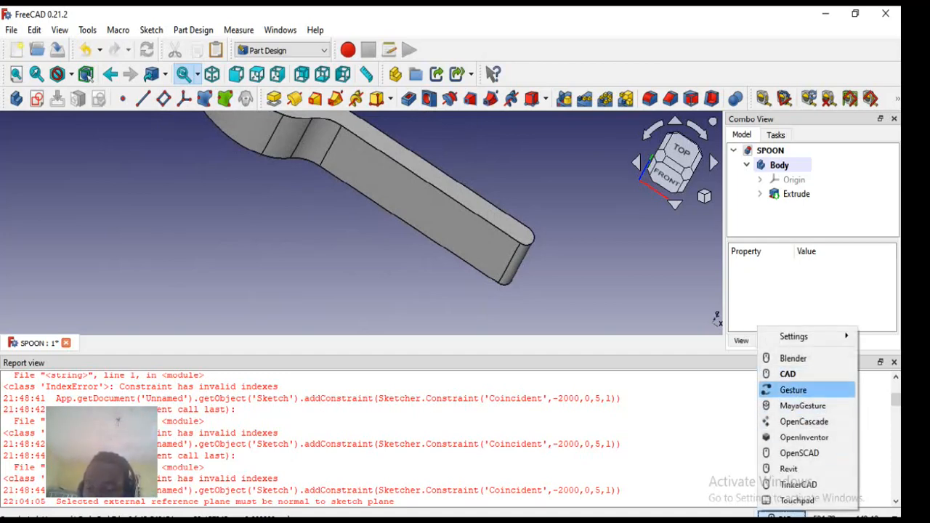
pyautogui.click(793, 390)
pyautogui.moveTo(406, 203); pyautogui.dragTo(508, 284)
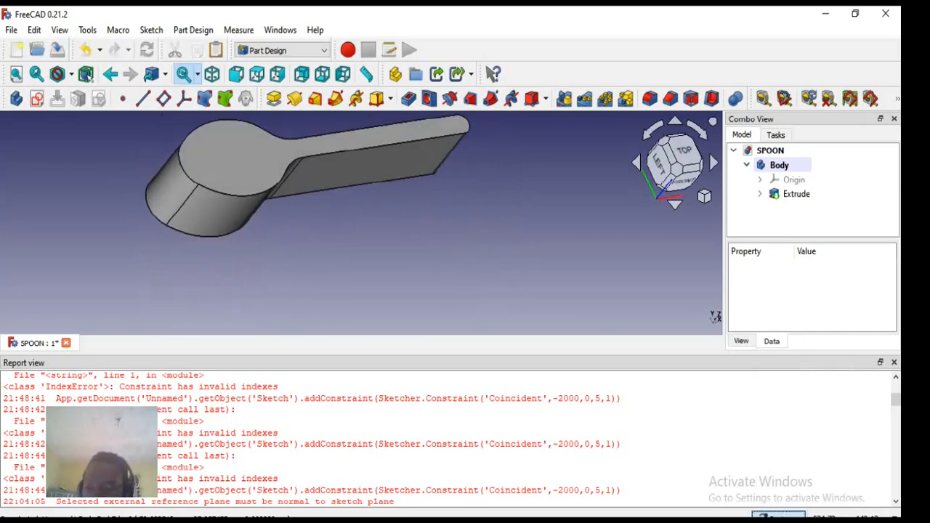
pyautogui.click(777, 515)
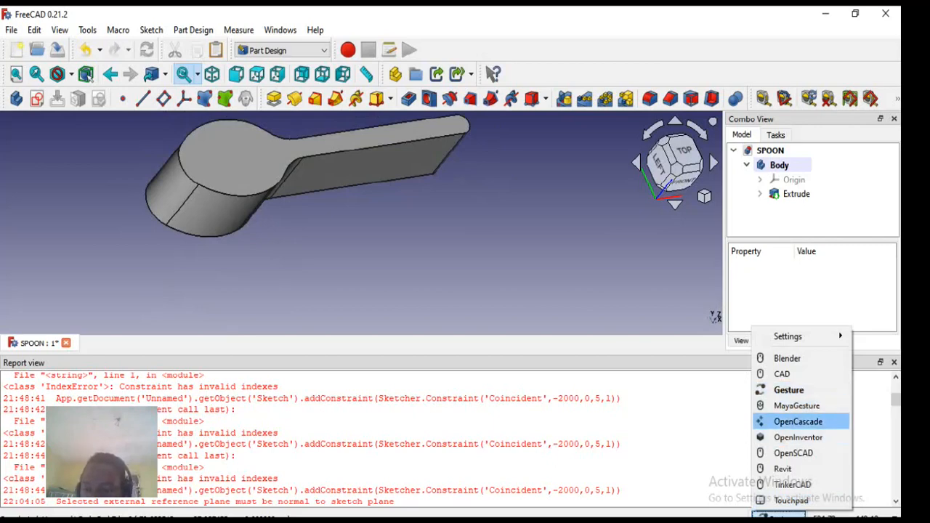
pyautogui.click(798, 422)
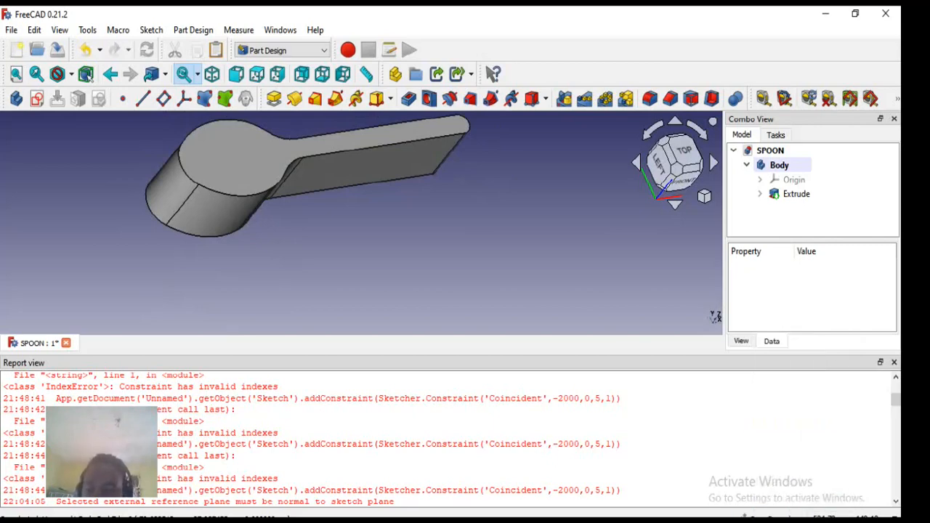
pyautogui.click(769, 515)
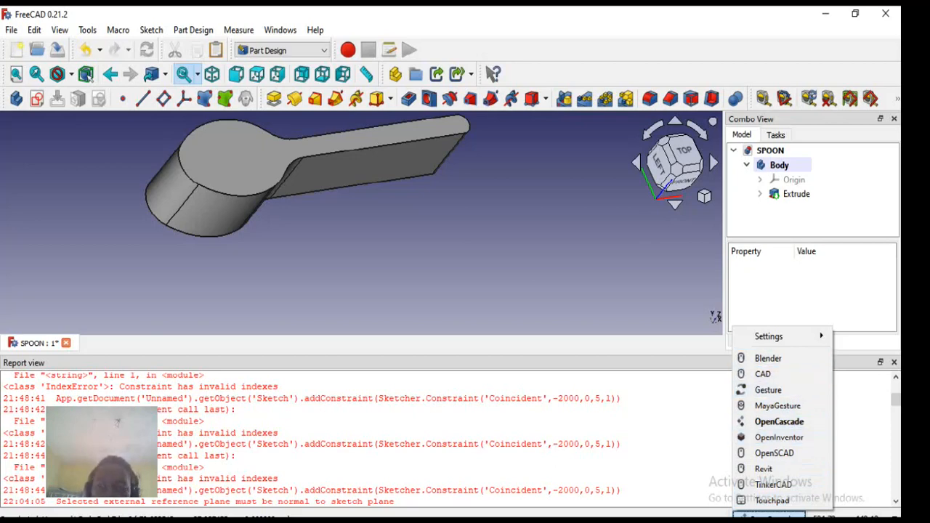
pyautogui.moveTo(769, 336)
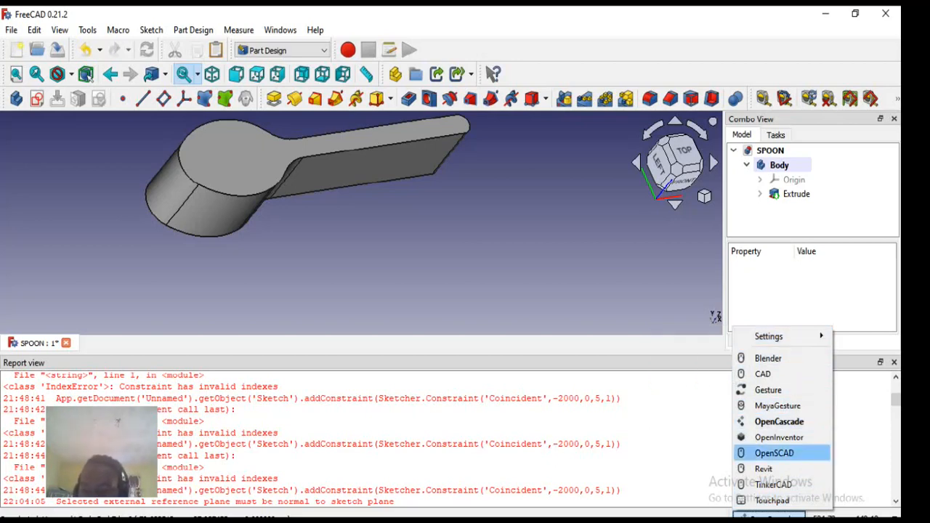
pyautogui.press('Escape')
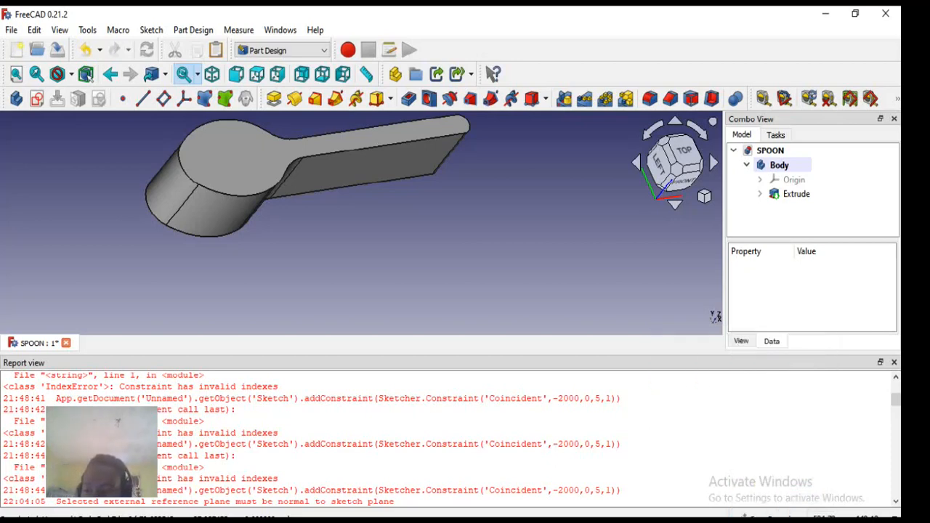
pyautogui.click(856, 517)
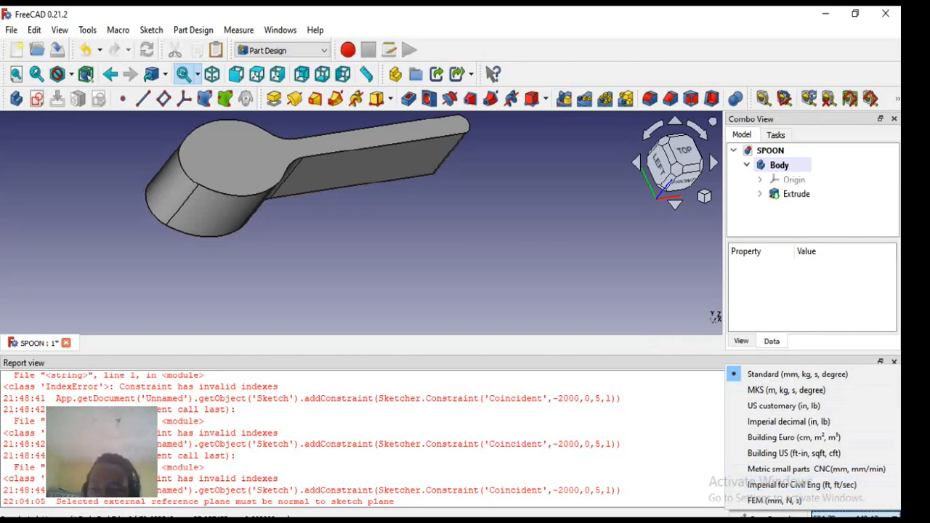
pyautogui.press('Escape')
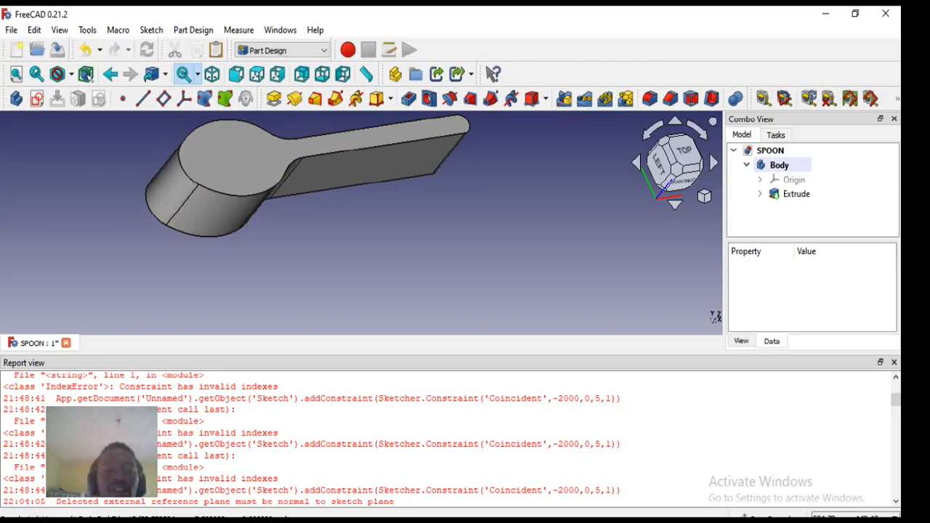
# Create a datum plane attached to the spoon's padded solid, entering Extrude as its first reference
pyautogui.scroll(2, 378, 182)
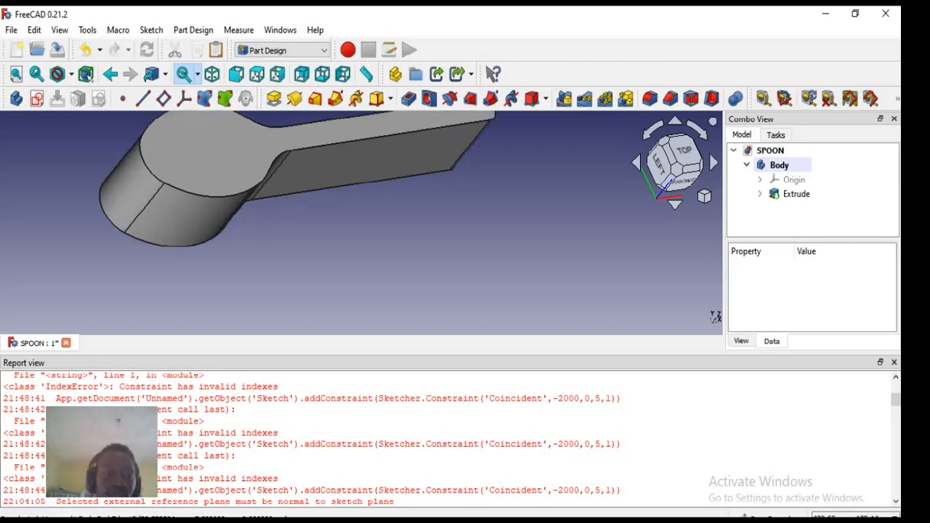
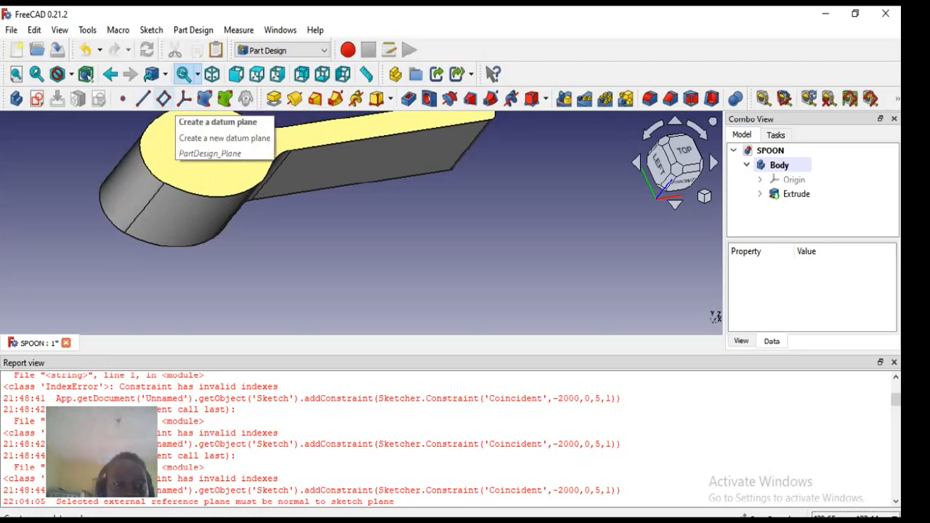
pyautogui.click(164, 99)
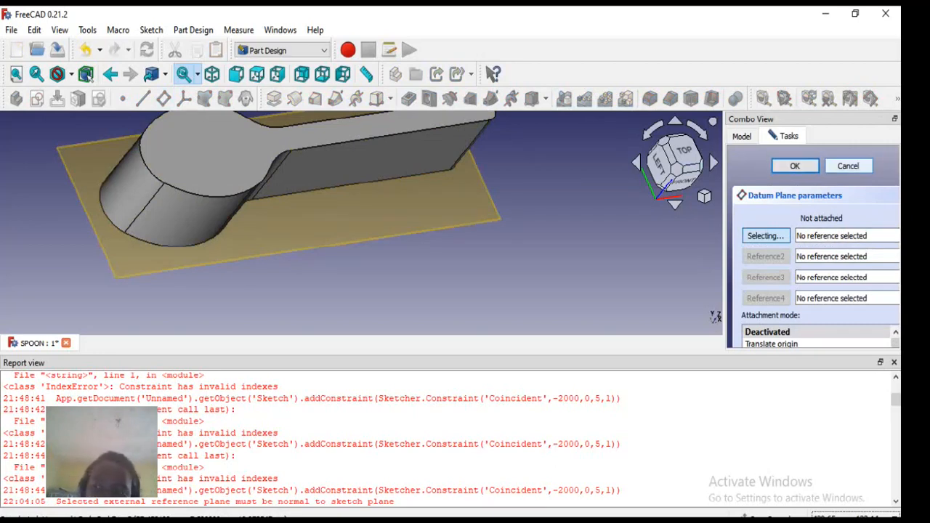
pyautogui.click(848, 165)
pyautogui.click(795, 193)
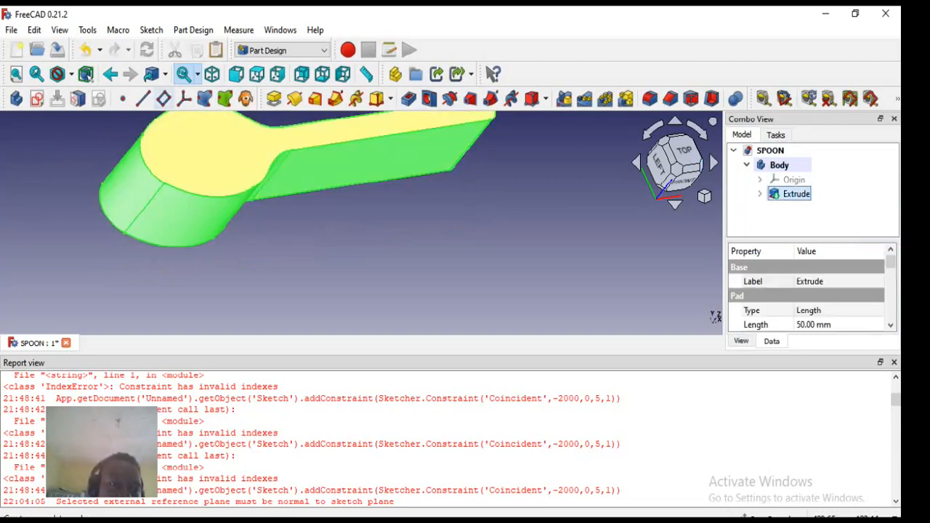
pyautogui.click(164, 98)
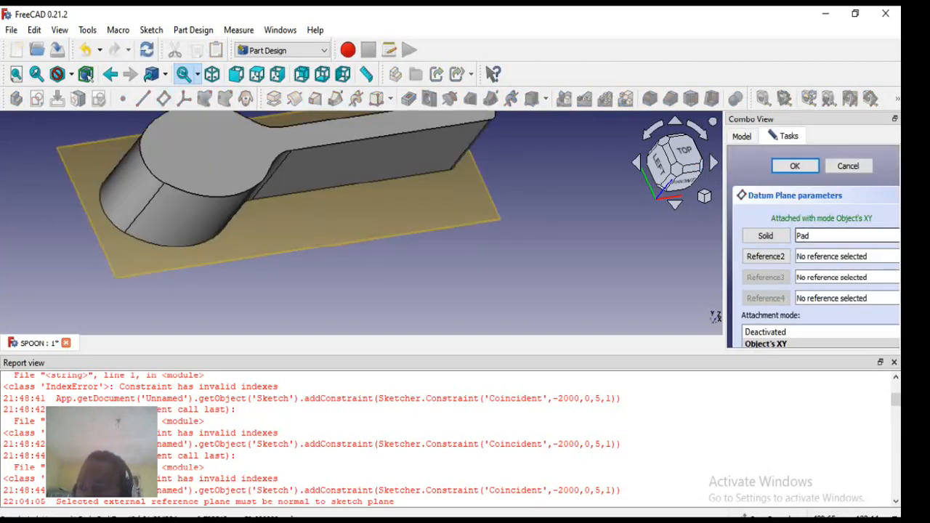
pyautogui.moveTo(814, 236); pyautogui.dragTo(785, 235)
pyautogui.write('E')
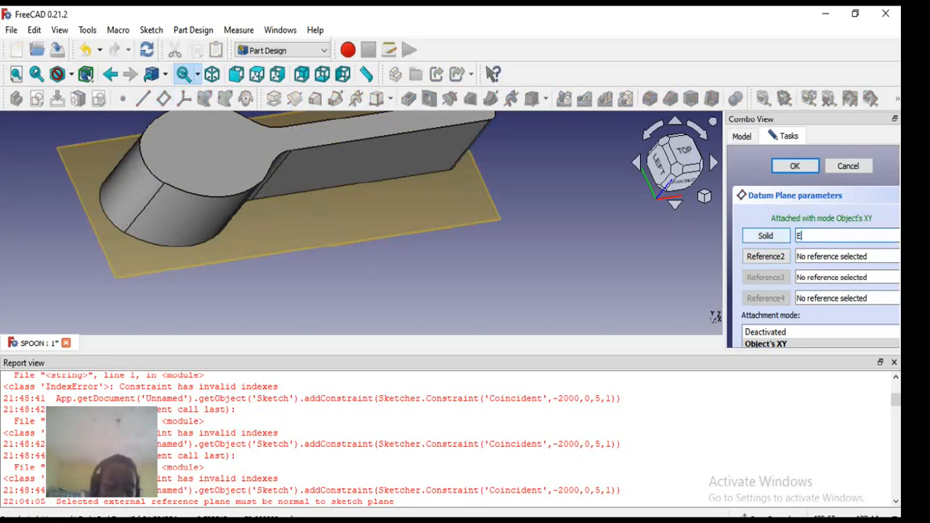
pyautogui.write('xtrude')
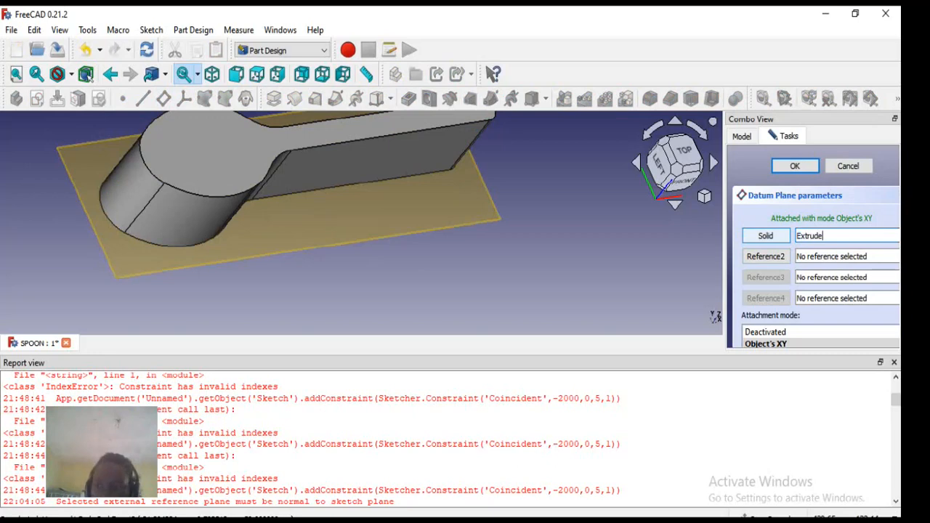
pyautogui.press('Return')
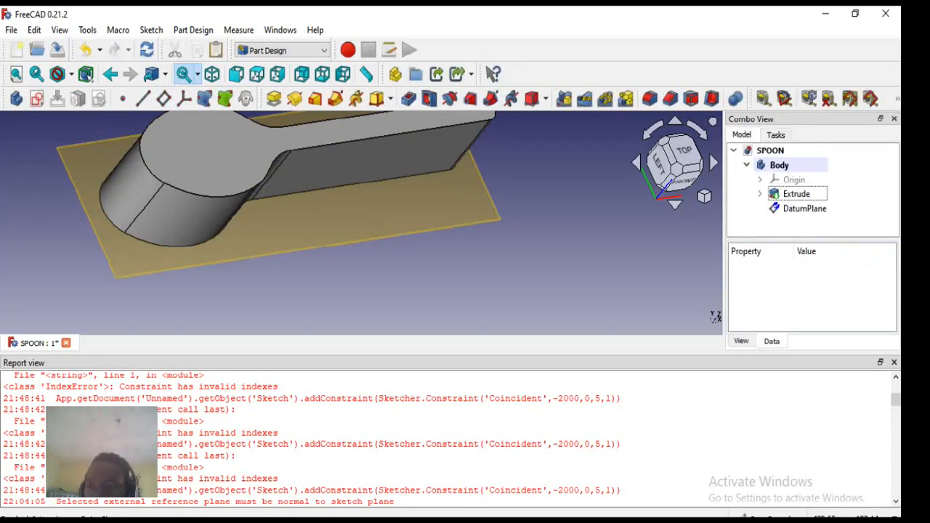
# Change the datum plane's attachment mode to Object's XZ
pyautogui.click(804, 208)
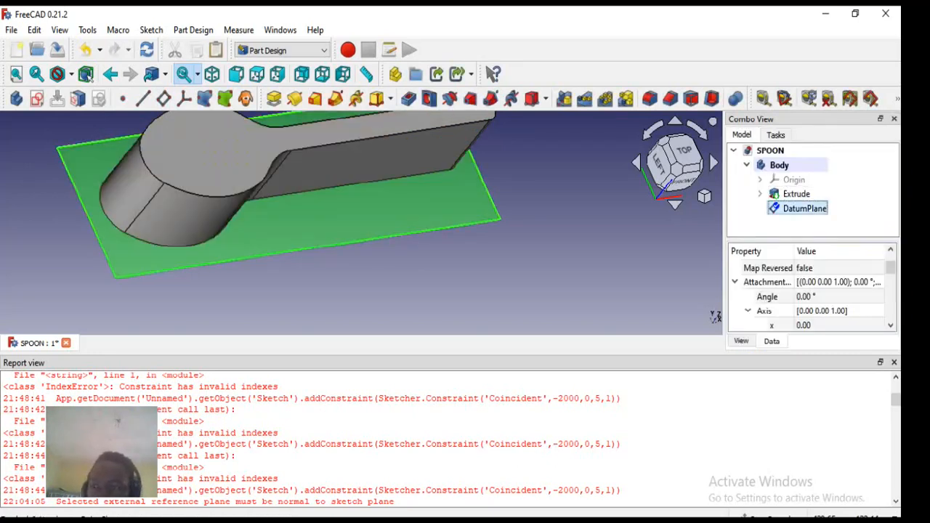
pyautogui.doubleClick(803, 208)
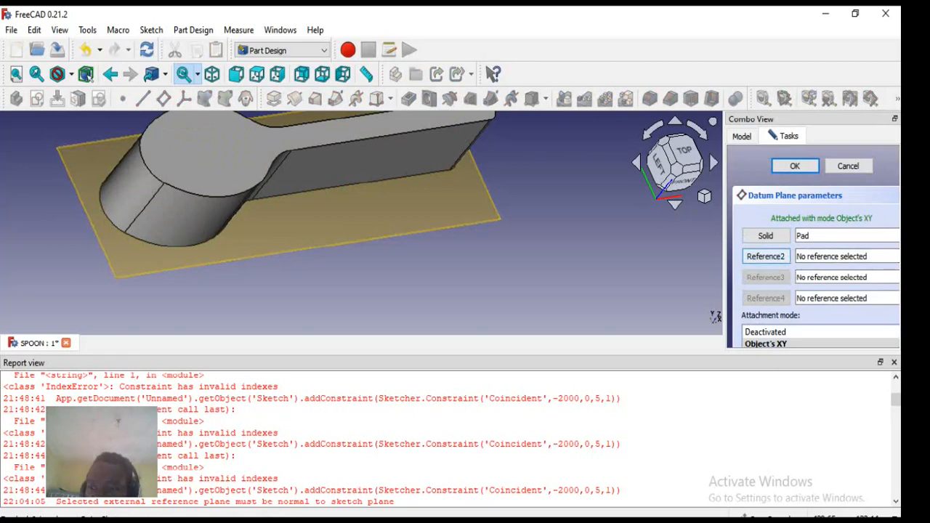
pyautogui.scroll(-2, 813, 247)
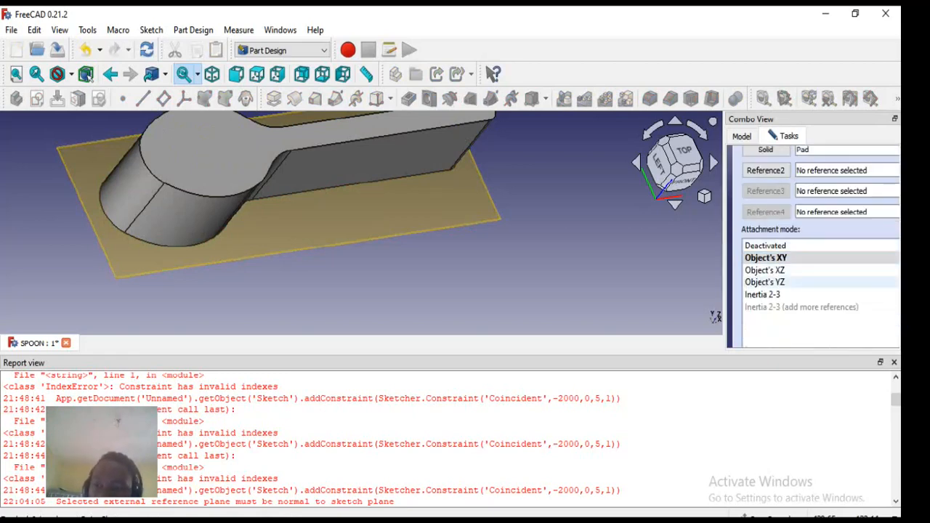
pyautogui.click(764, 270)
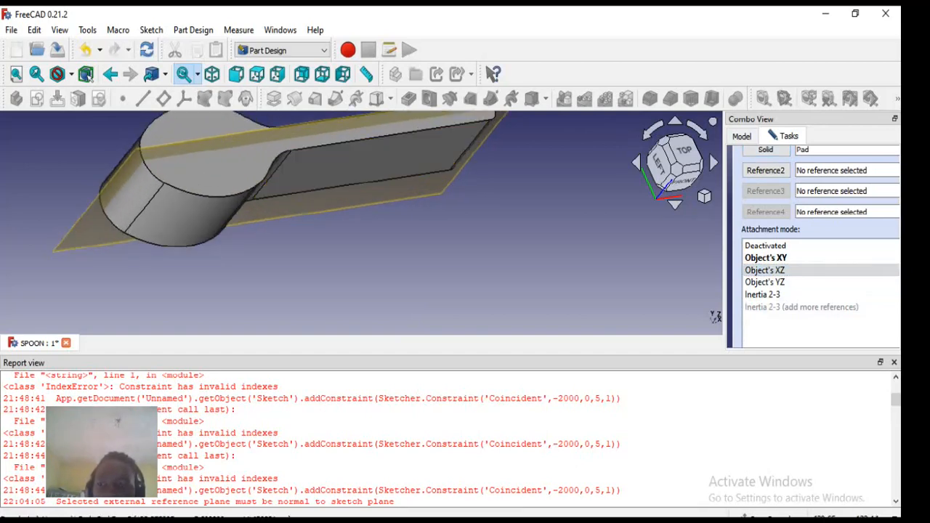
pyautogui.scroll(5, 790, 170)
pyautogui.click(789, 165)
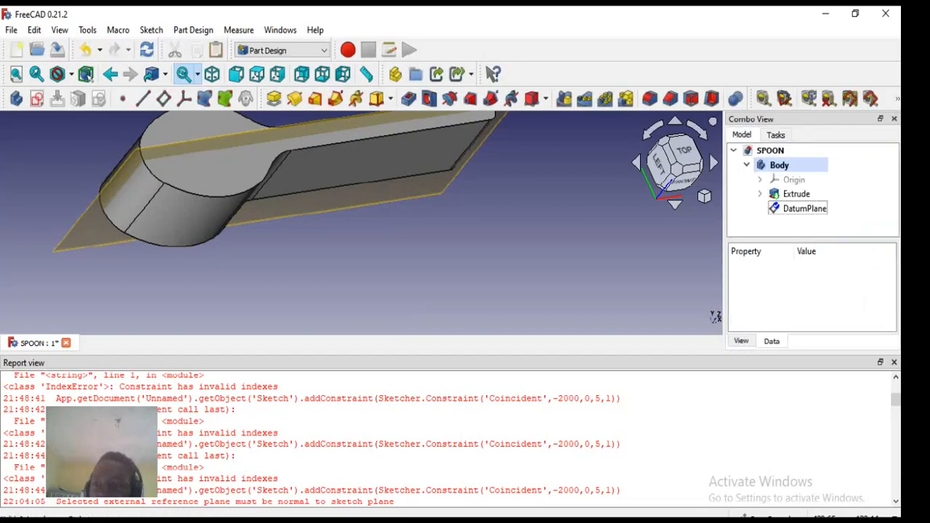
pyautogui.click(341, 197)
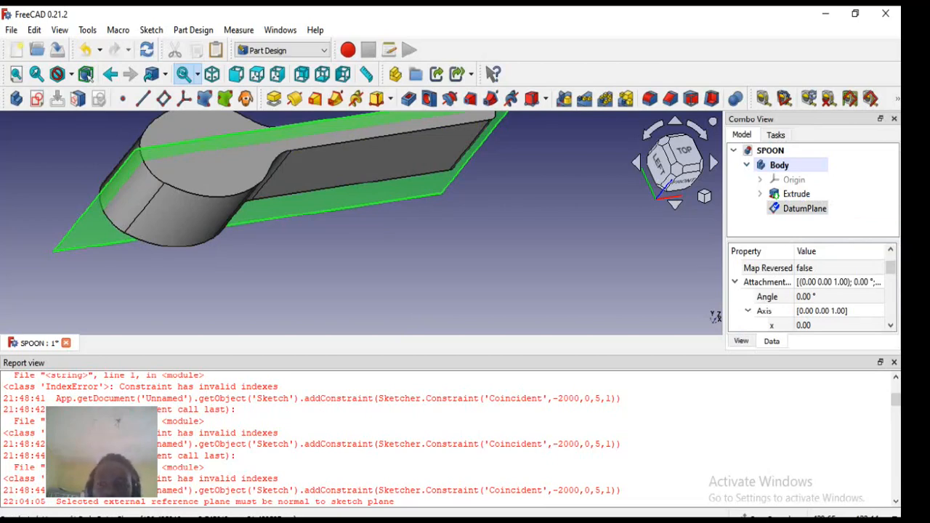
pyautogui.press('Escape')
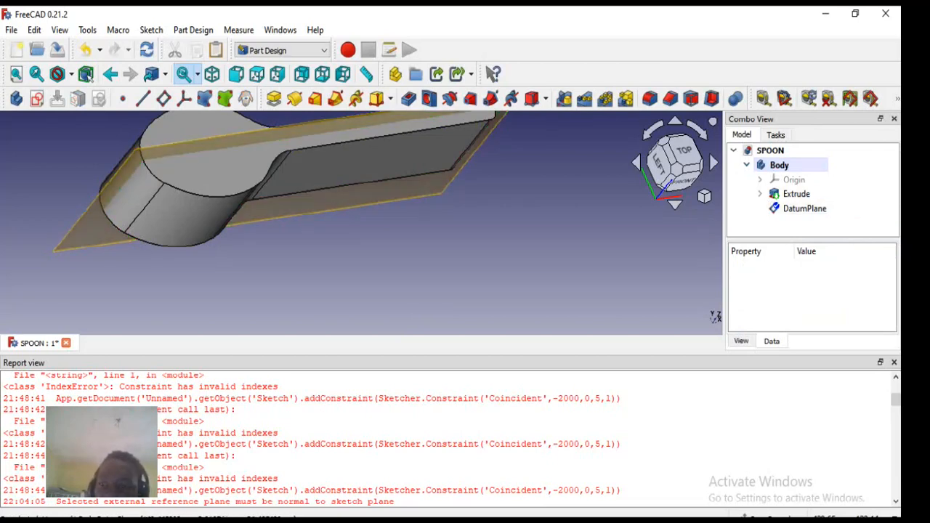
pyautogui.click(804, 208)
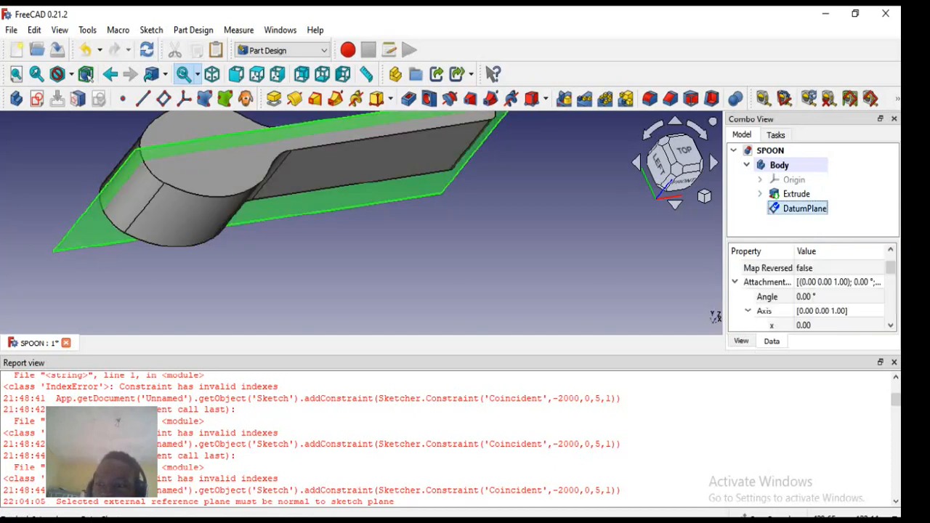
pyautogui.rightClick(800, 208)
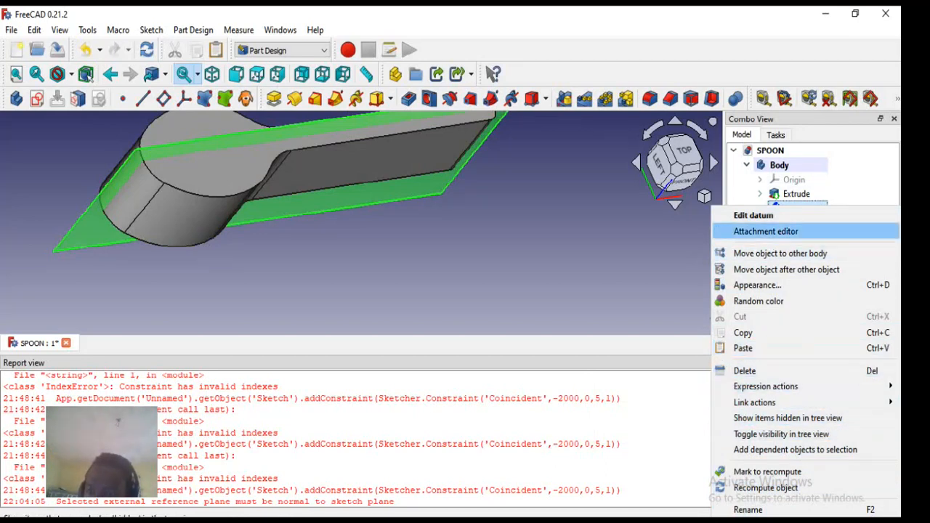
pyautogui.click(618, 276)
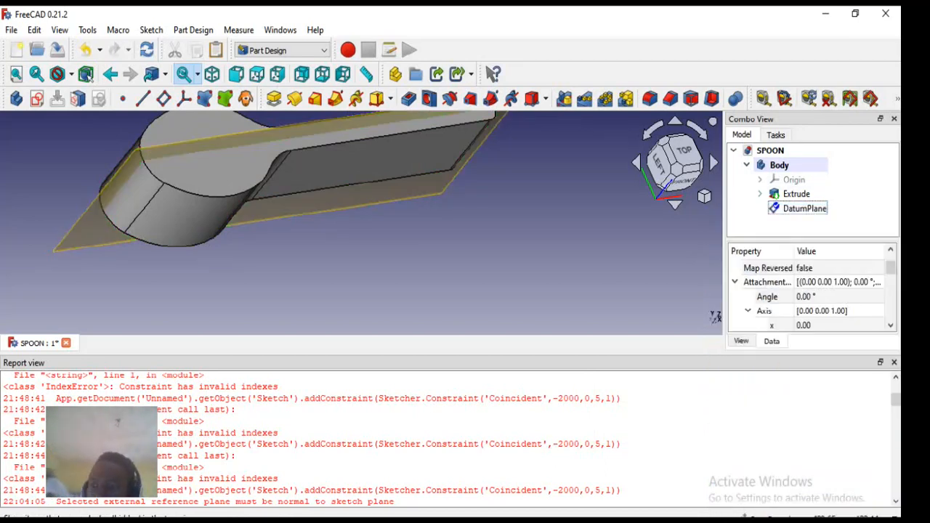
# Create a new sketch on the spoon body's datum plane
pyautogui.click(804, 208)
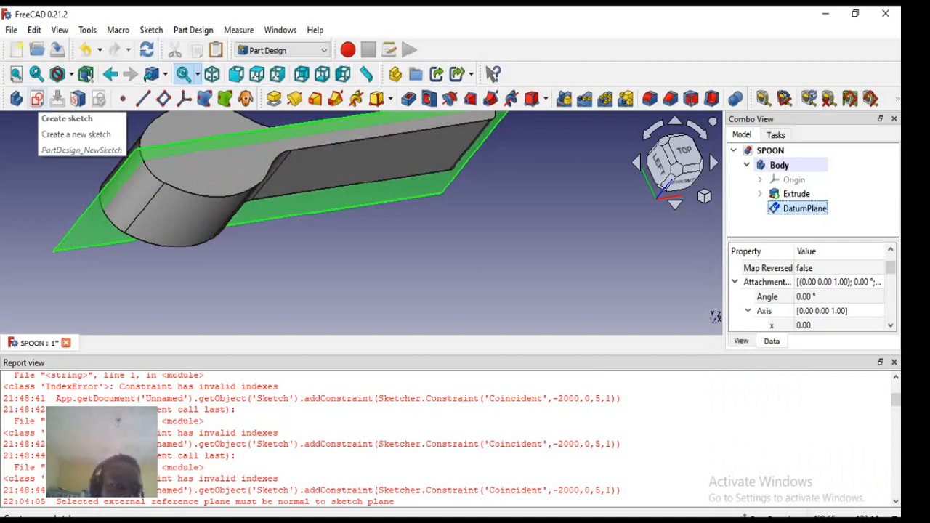
pyautogui.click(37, 99)
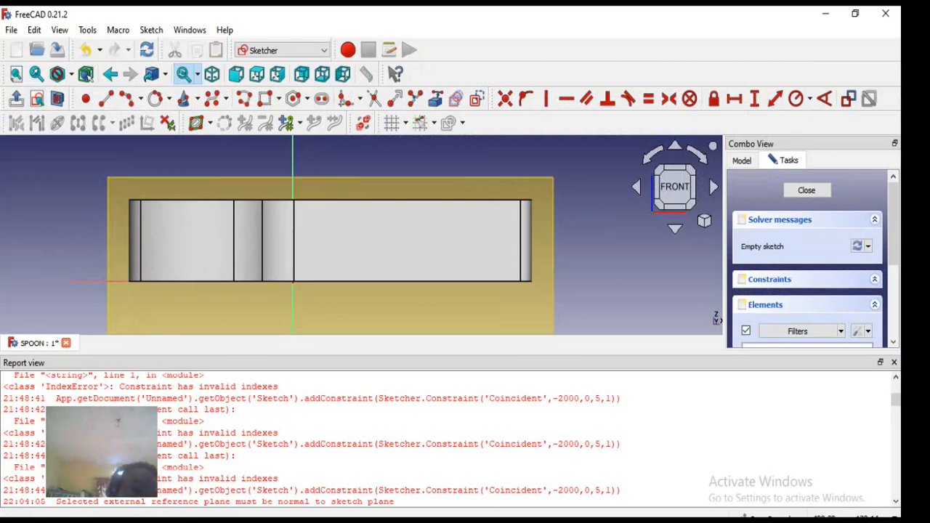
pyautogui.scroll(2, 256, 245)
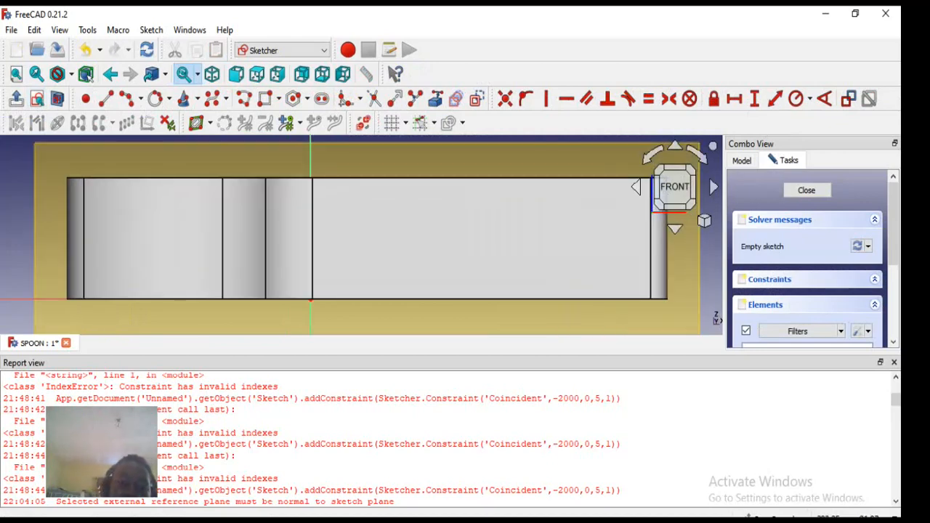
pyautogui.scroll(-1, 256, 246)
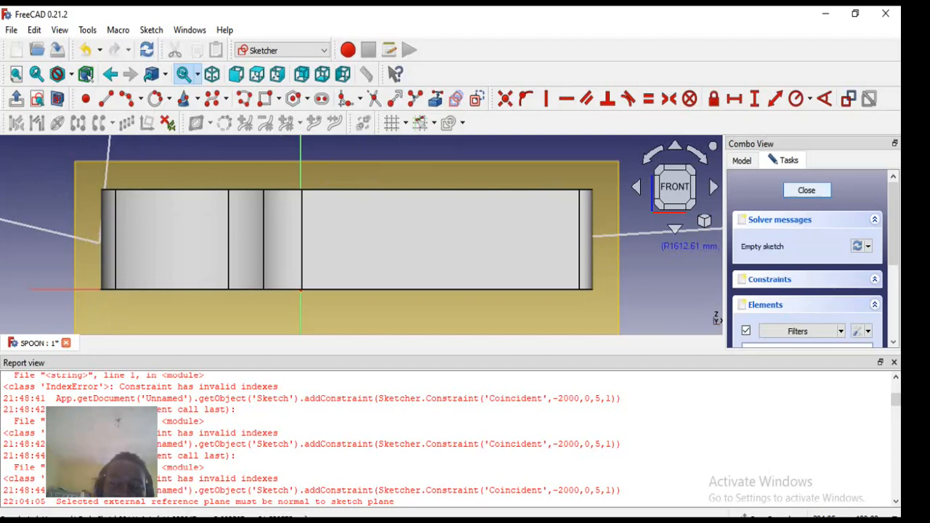
pyautogui.press('Escape')
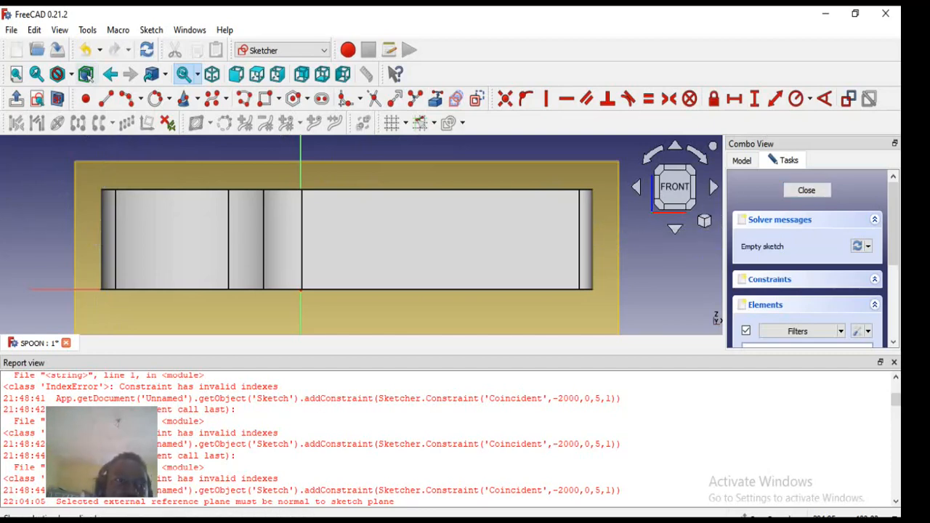
# Compare the spoon in the Wireframe, Hidden line, No shading and Flat lines draw styles
pyautogui.click(71, 74)
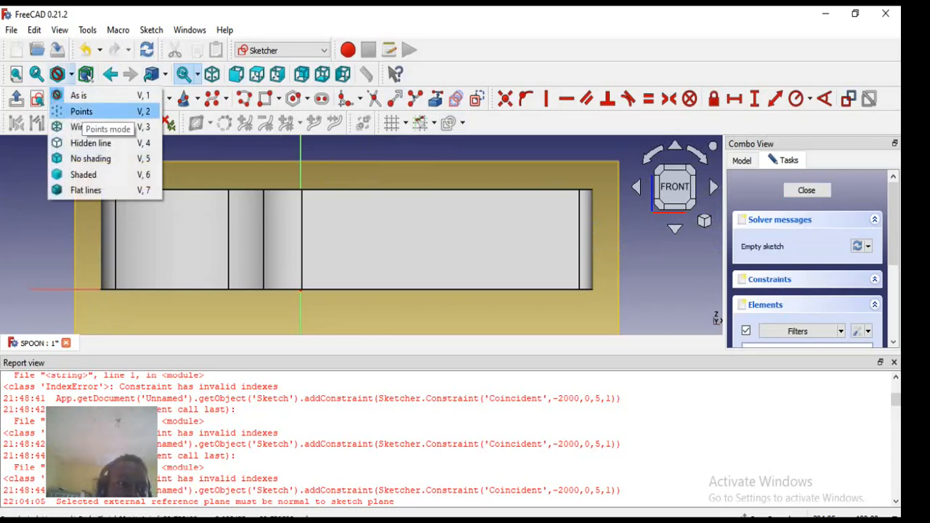
pyautogui.click(89, 127)
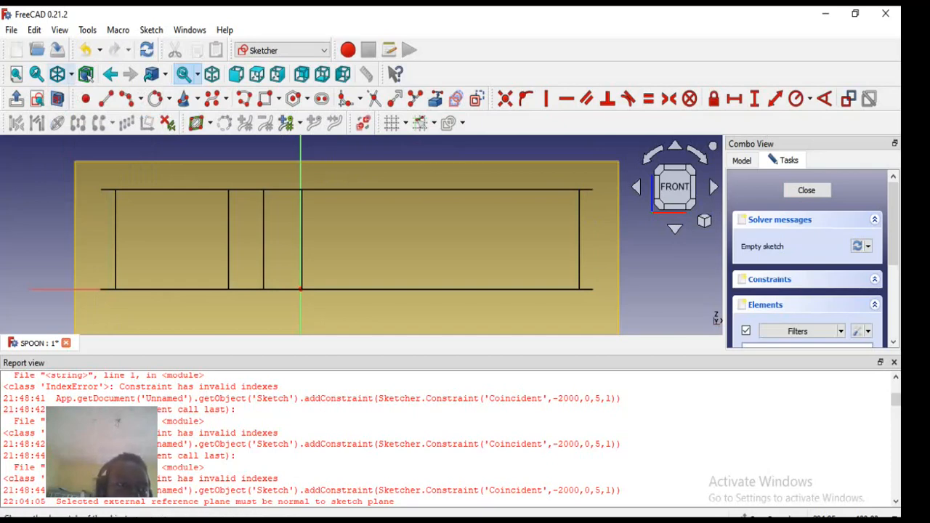
pyautogui.click(71, 75)
pyautogui.click(91, 142)
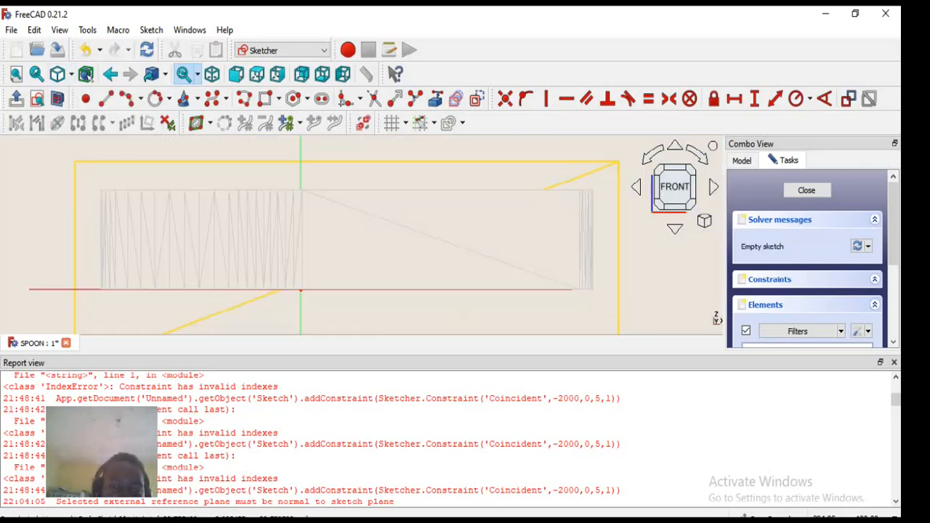
pyautogui.click(71, 74)
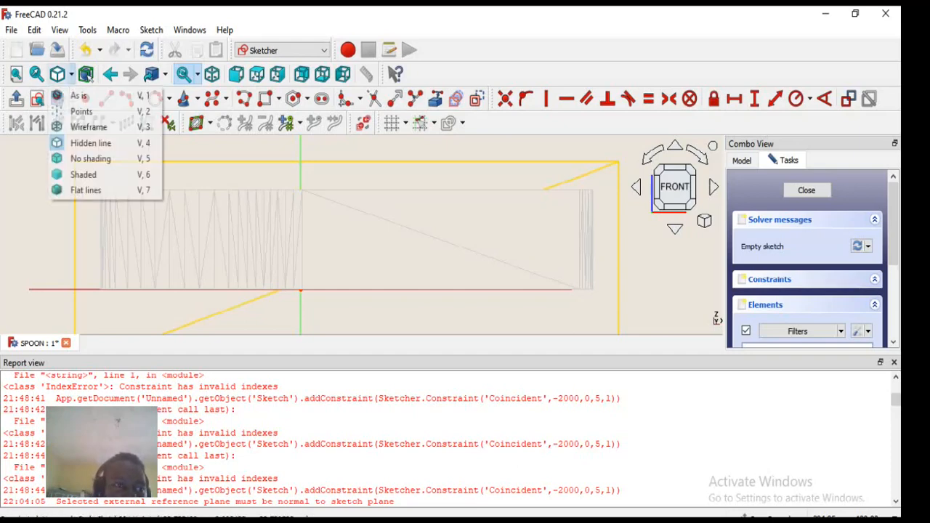
pyautogui.click(91, 159)
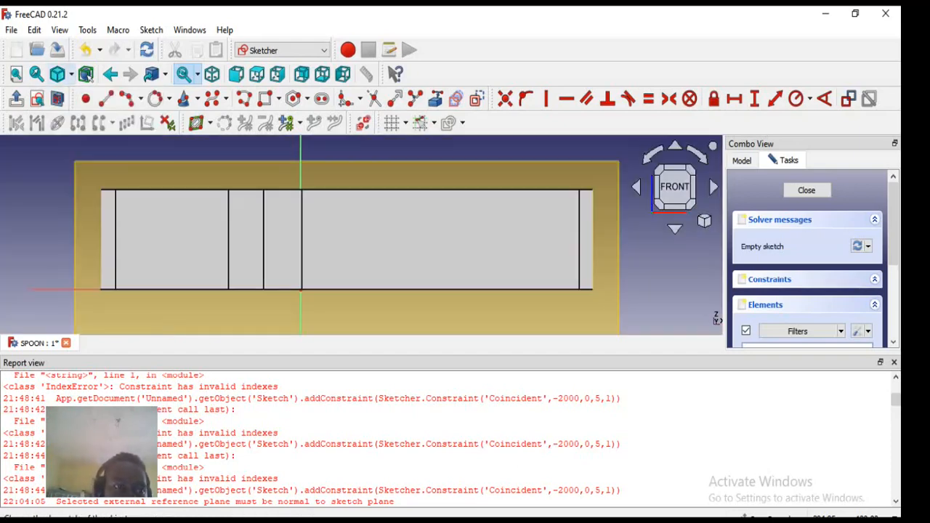
pyautogui.click(71, 74)
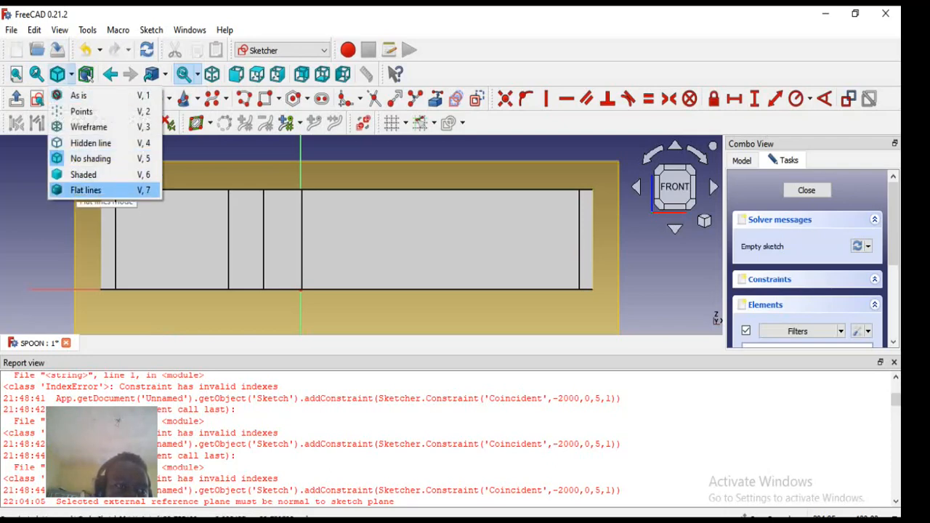
pyautogui.click(86, 190)
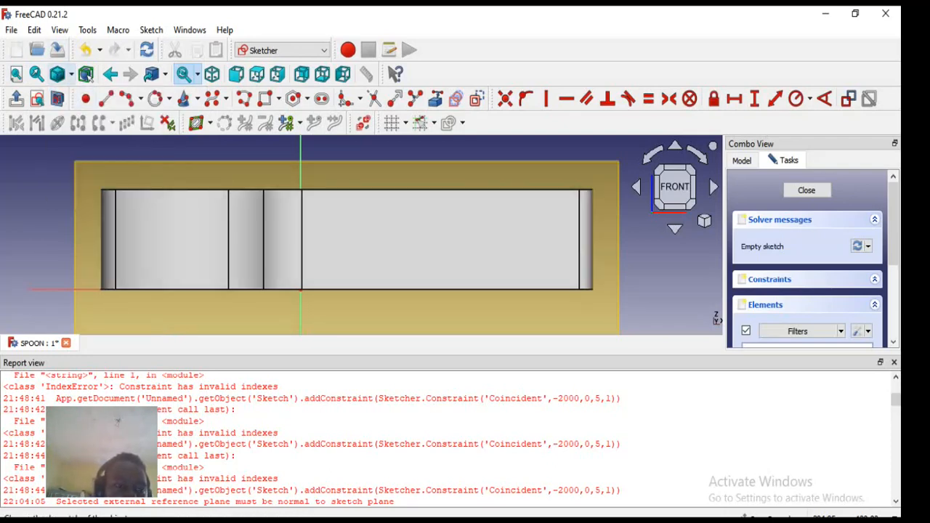
# Try the Points and Wireframe draw styles on the spoon, and set the view to Hidden line
pyautogui.click(71, 74)
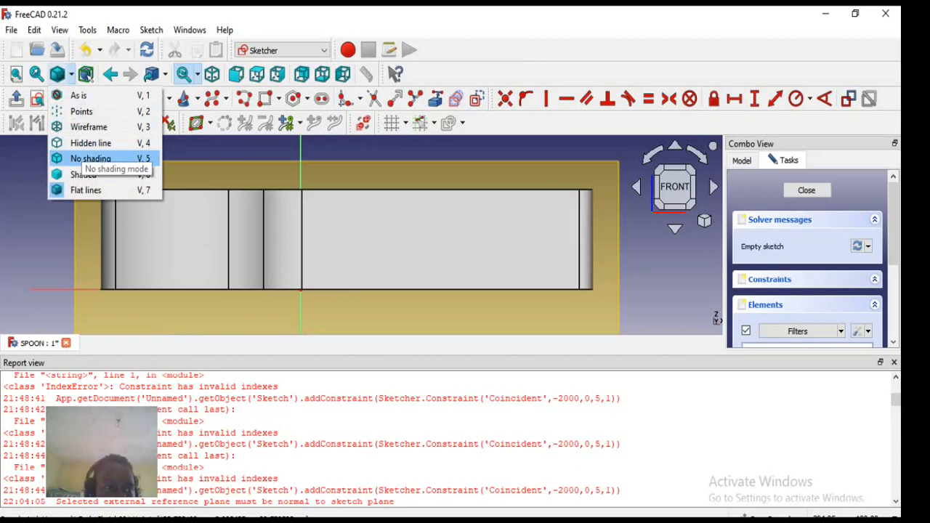
pyautogui.click(82, 112)
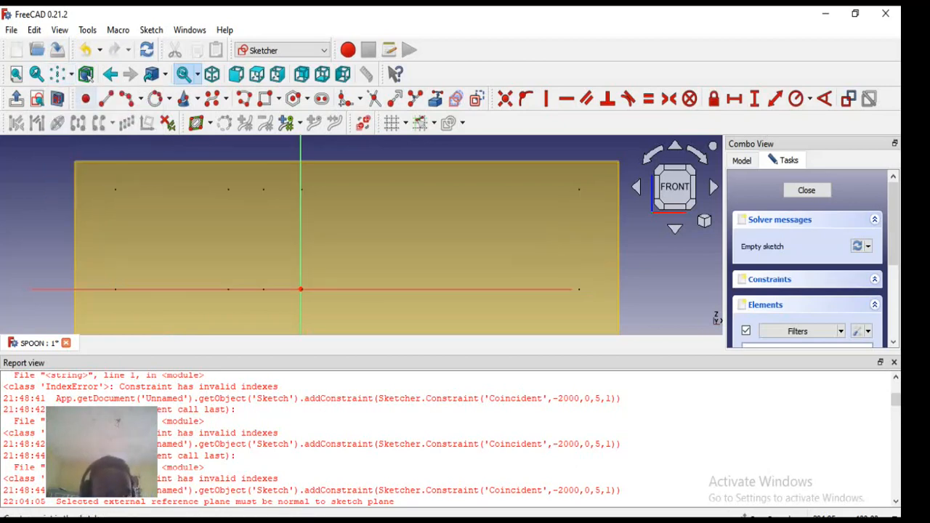
pyautogui.click(72, 74)
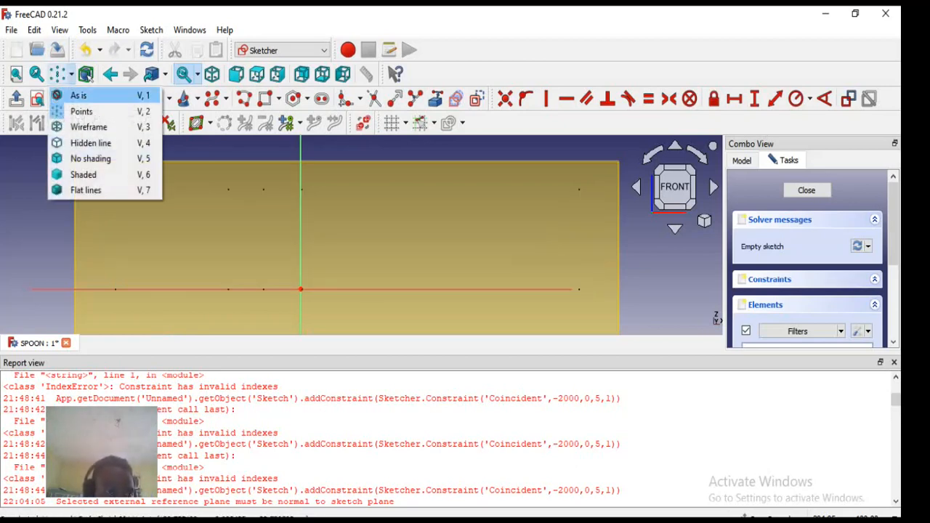
pyautogui.click(89, 126)
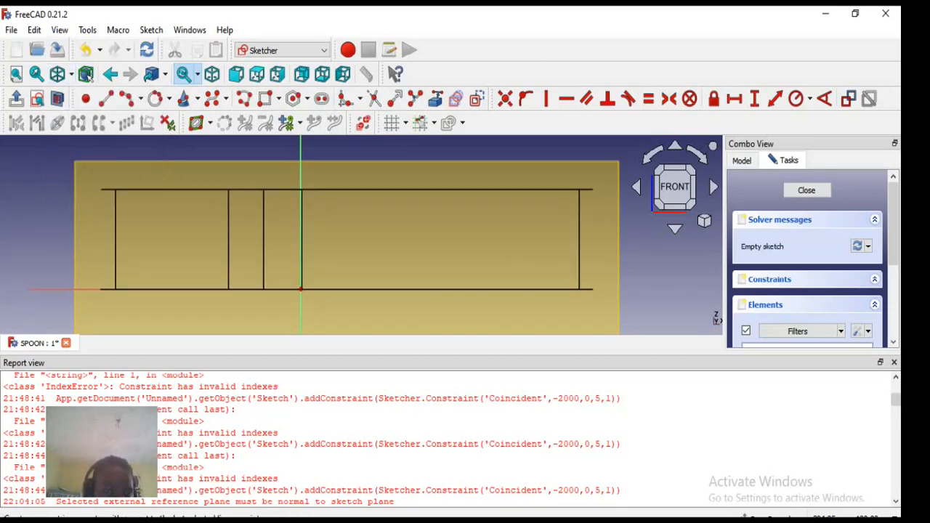
pyautogui.click(58, 74)
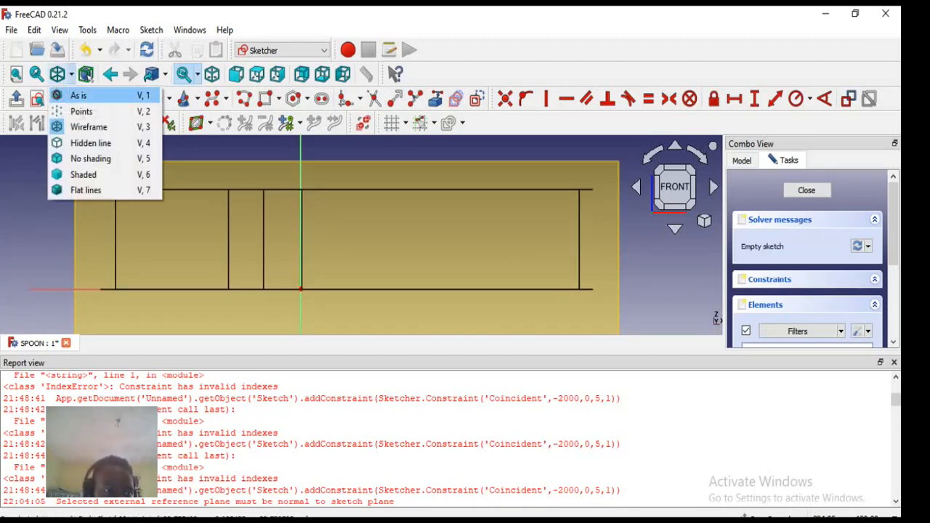
pyautogui.click(83, 141)
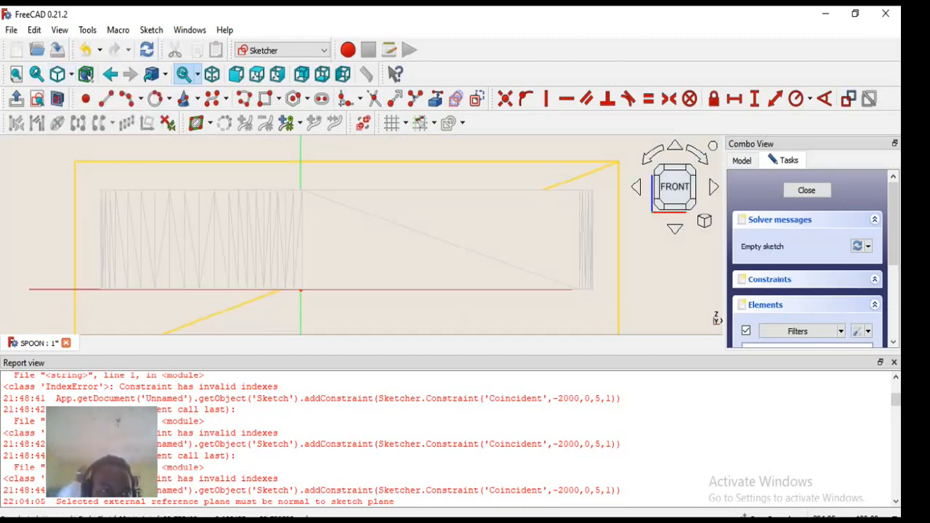
pyautogui.click(57, 73)
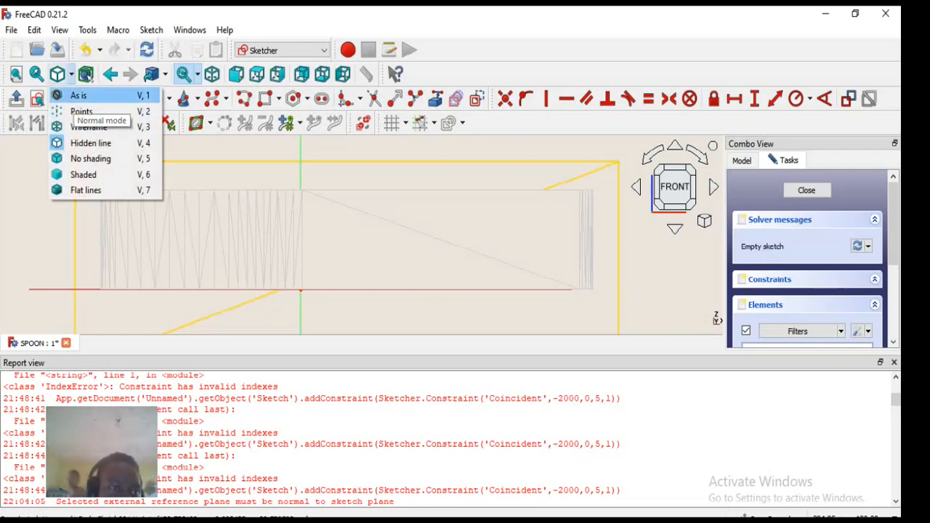
pyautogui.click(72, 98)
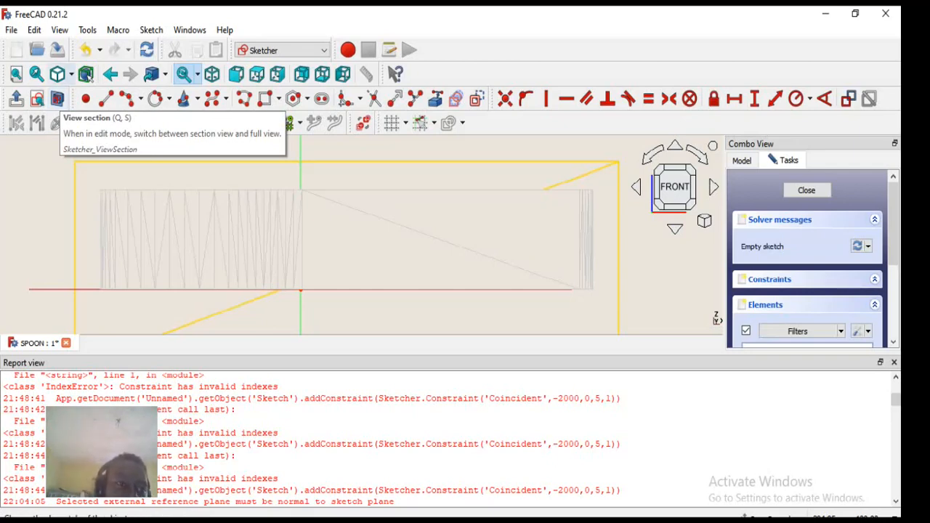
# Turn off the sketch section view and switch the draw style to wireframe
pyautogui.click(63, 97)
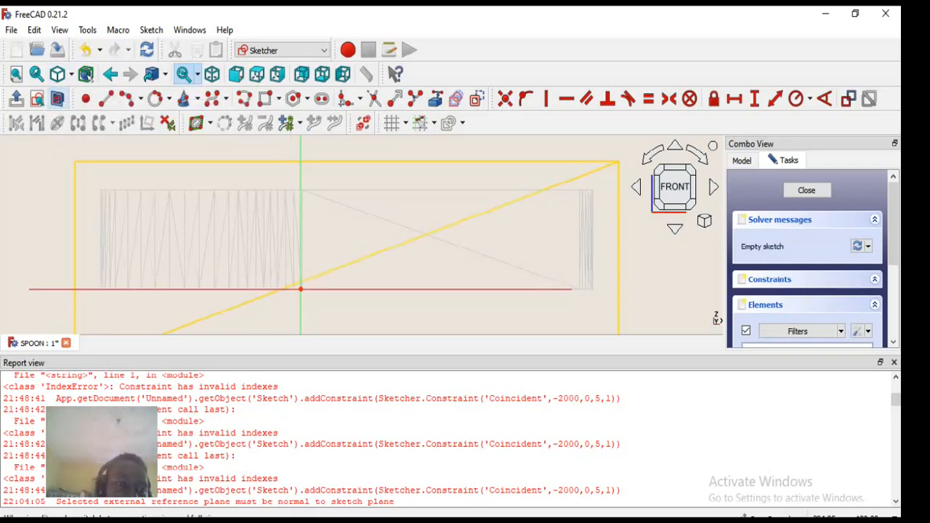
pyautogui.click(71, 74)
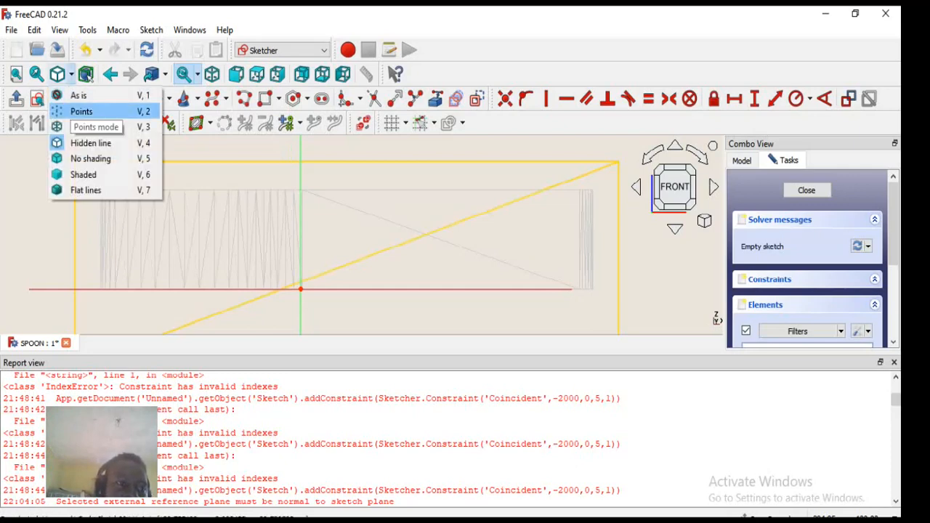
pyautogui.click(109, 143)
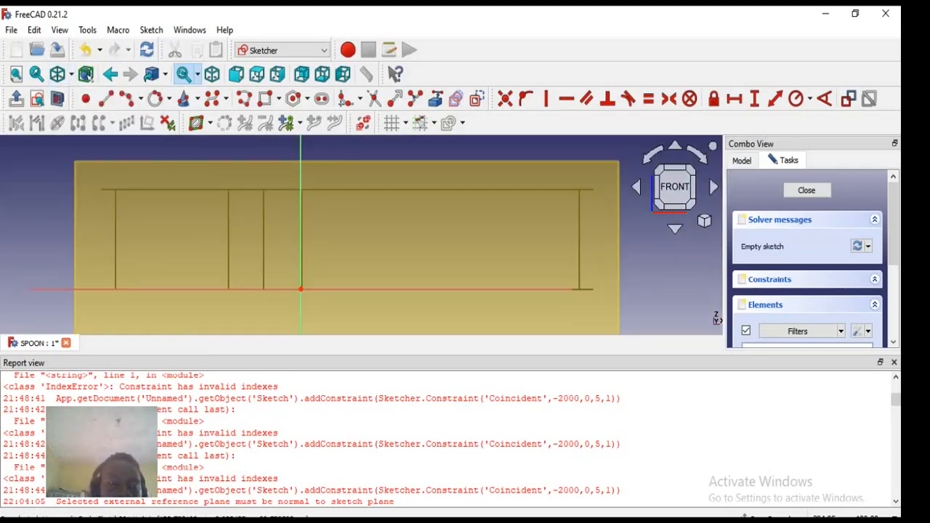
pyautogui.scroll(-2, 196, 211)
pyautogui.scroll(2, 217, 209)
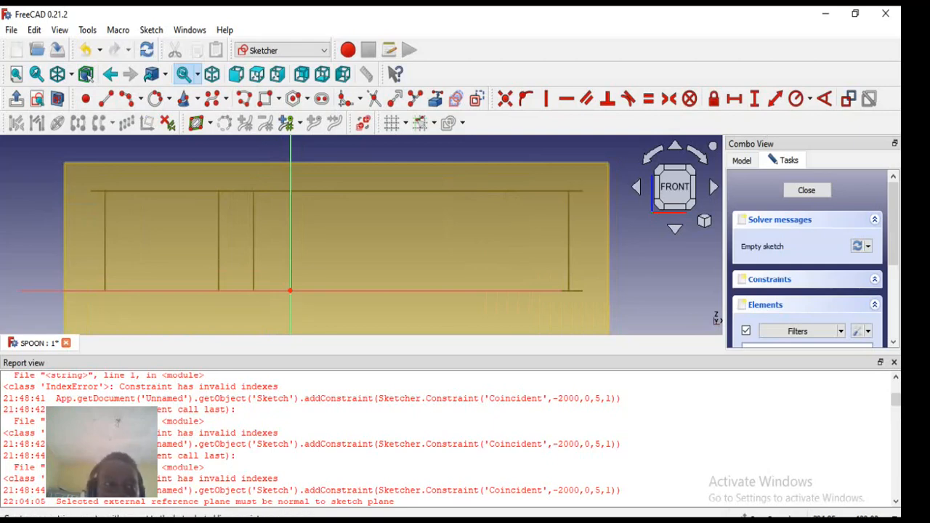
# Draw the spoon bowl as a downward-bulging three-point arc of about 56 mm radius near the outline's left end
pyautogui.click(141, 99)
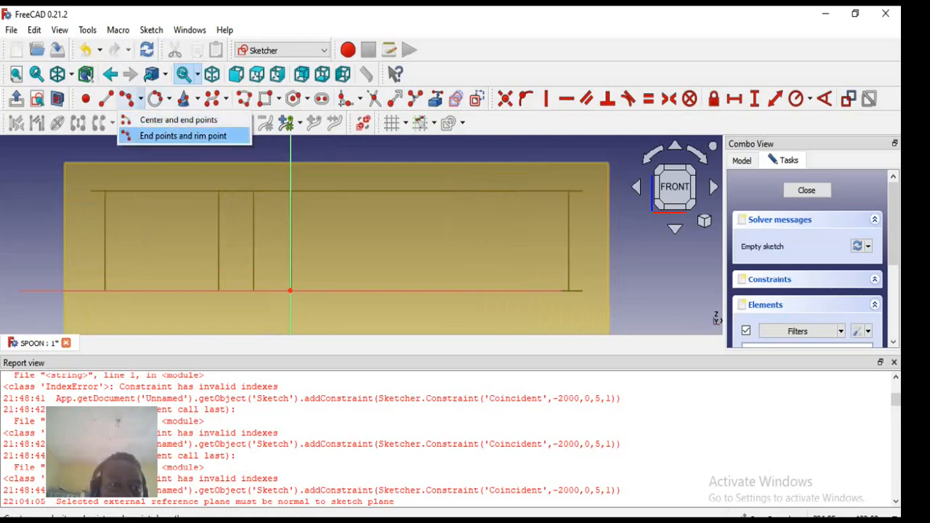
pyautogui.click(184, 136)
pyautogui.click(94, 268)
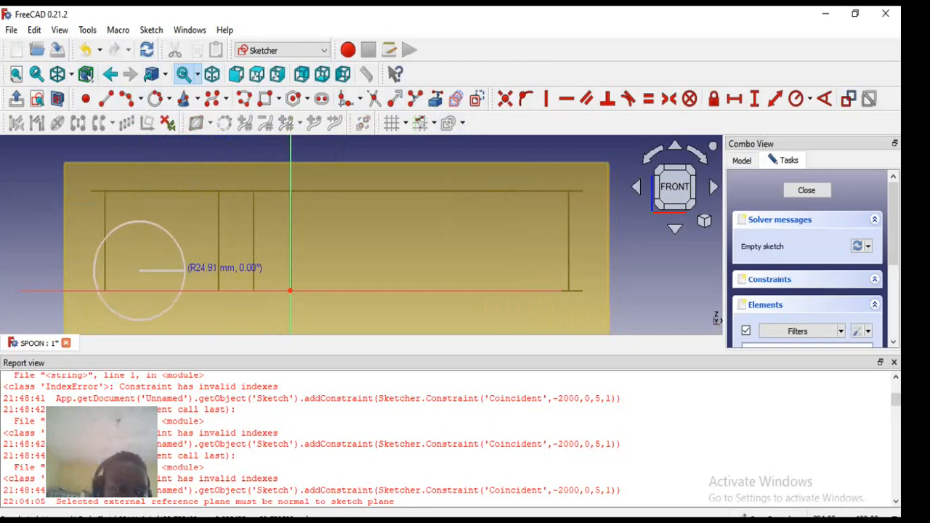
pyautogui.click(236, 243)
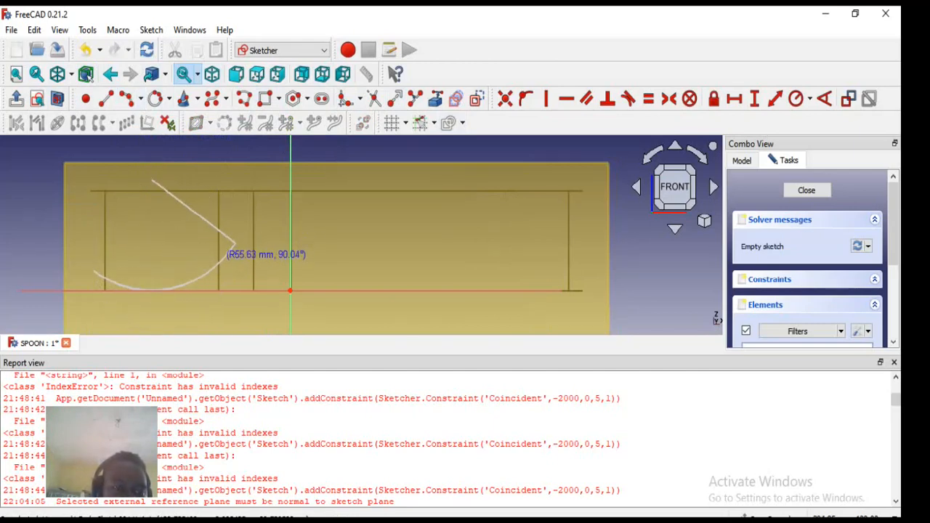
pyautogui.click(224, 258)
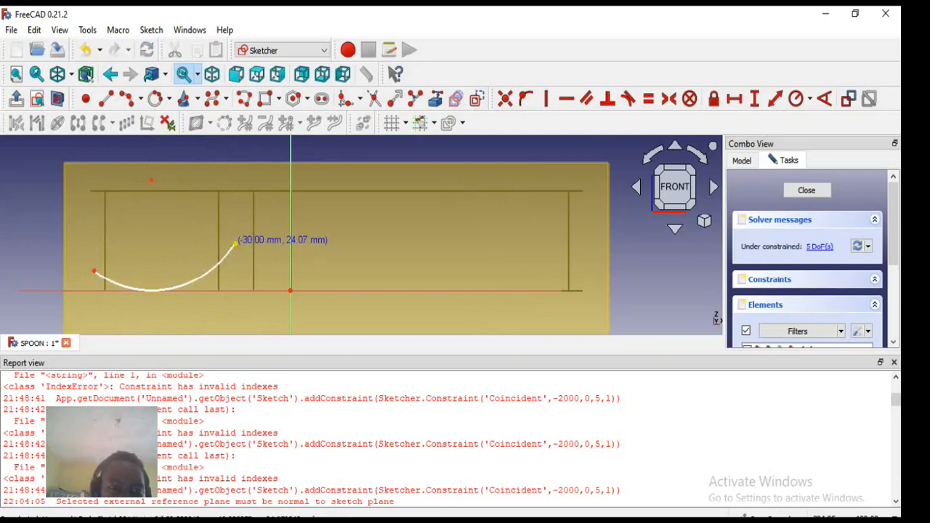
# Add an upward-bulging three-point arc from the bowl arc's right endpoint to about (13.5 mm, 30 mm), just past the vertical axis
pyautogui.click(235, 245)
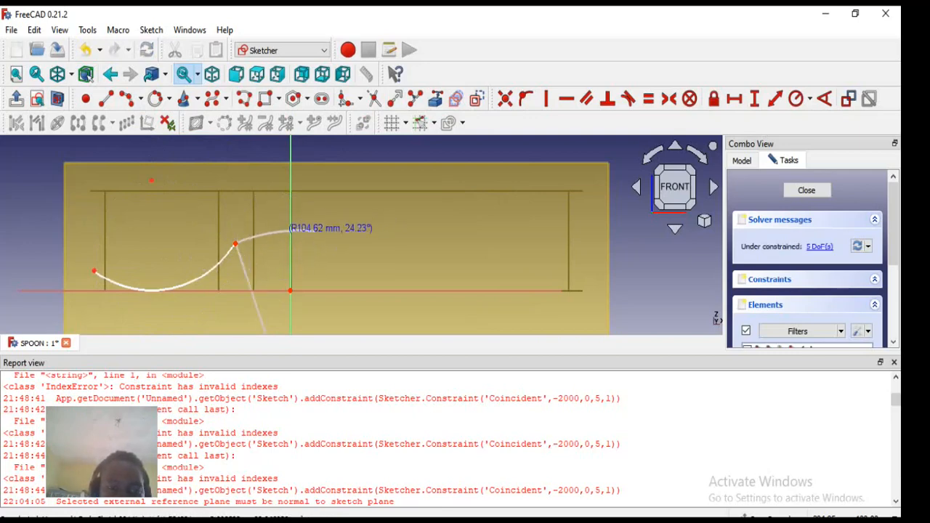
pyautogui.click(314, 231)
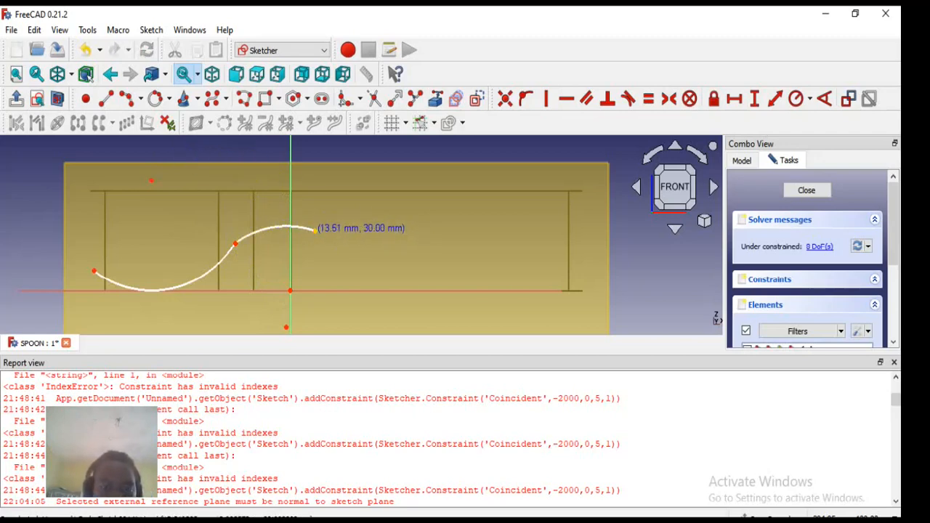
pyautogui.click(315, 230)
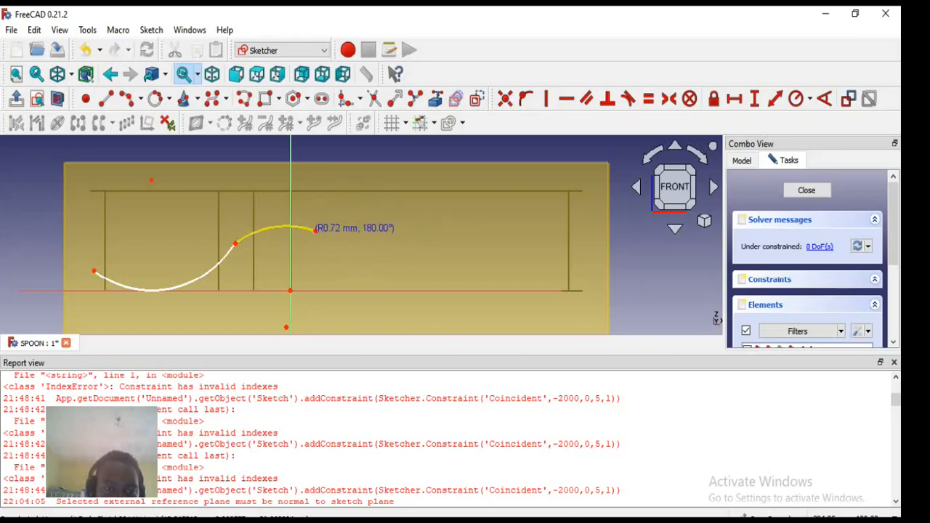
# Draw the handle as a straight line from the second arc's free endpoint to the upper right corner of the body outline
pyautogui.click(106, 99)
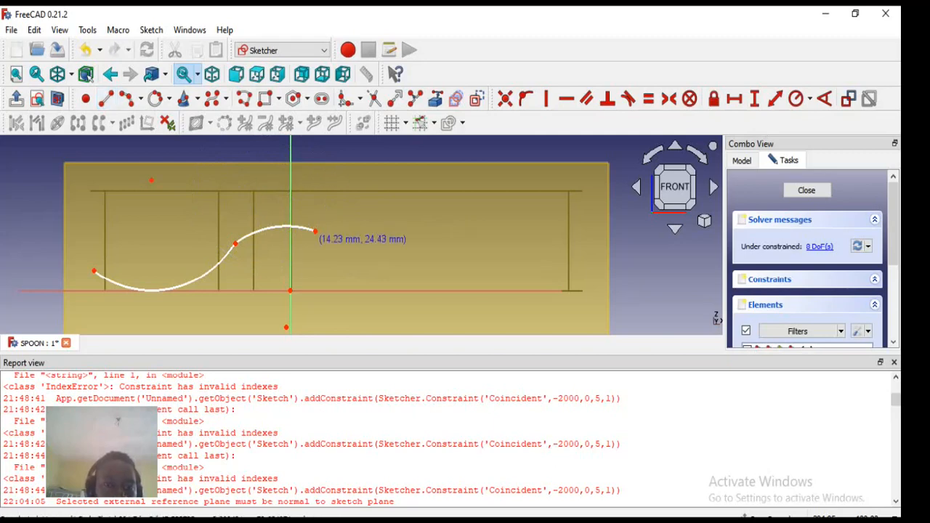
pyautogui.click(314, 231)
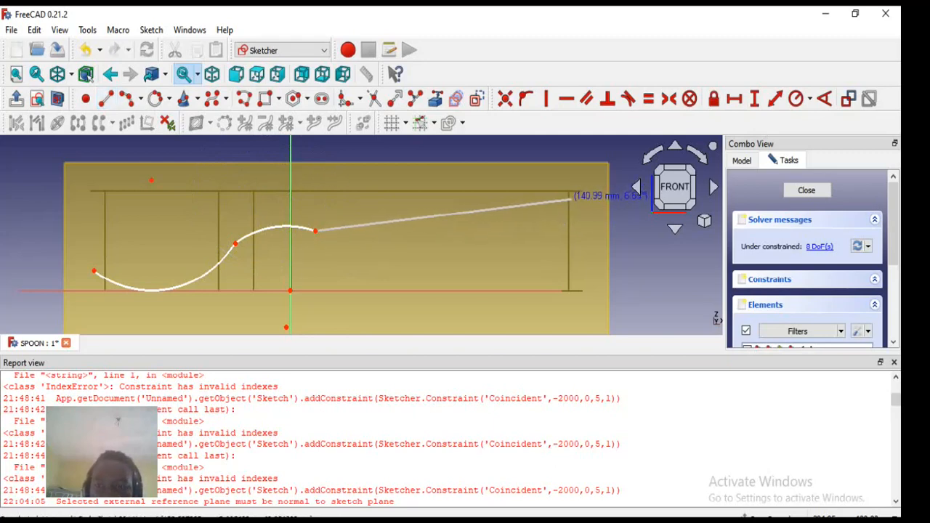
pyautogui.click(581, 191)
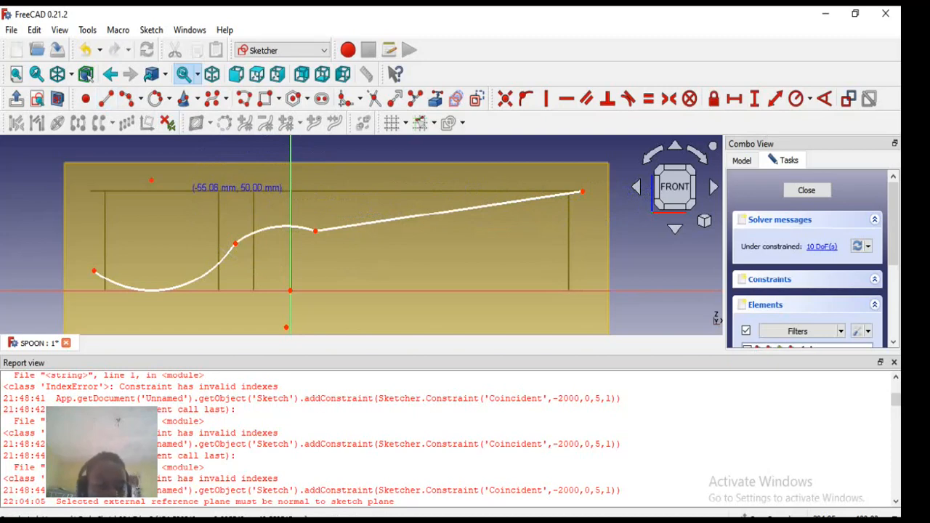
pyautogui.press('Escape')
# Make the handle line tangent to the upper arc and the upper arc tangent to the bowl arc
pyautogui.click(385, 220)
pyautogui.click(286, 226)
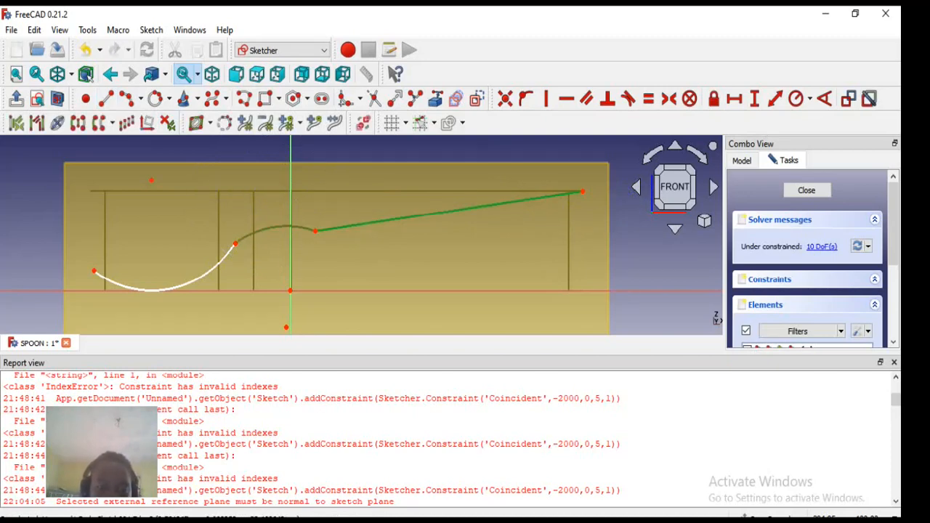
pyautogui.press('t')
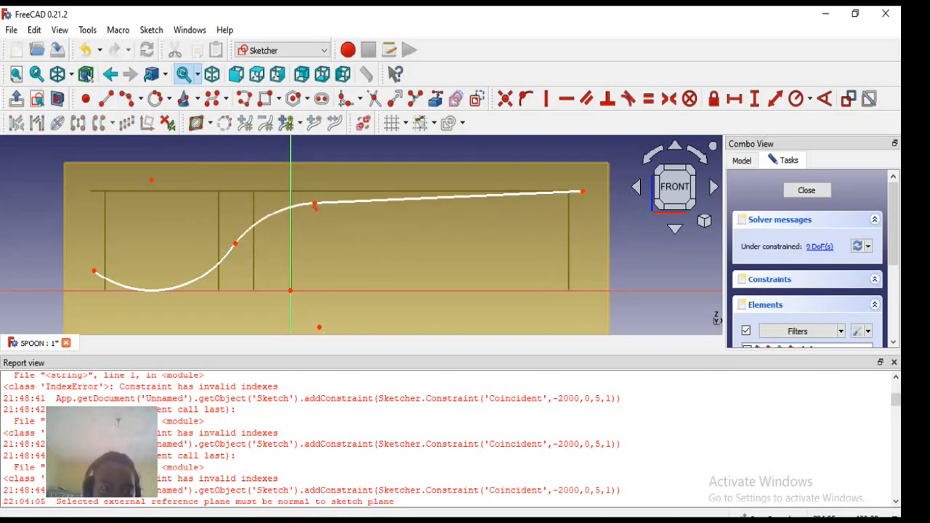
pyautogui.click(270, 216)
pyautogui.click(160, 289)
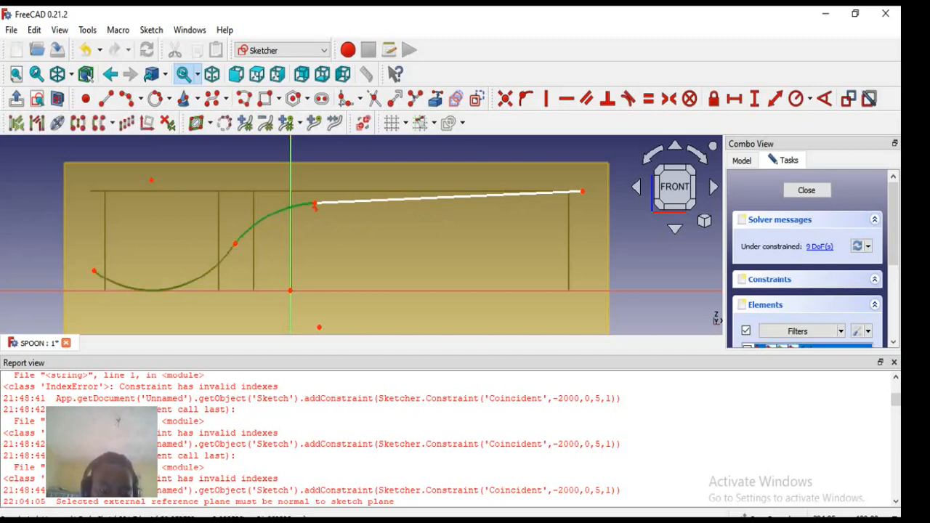
pyautogui.press('t')
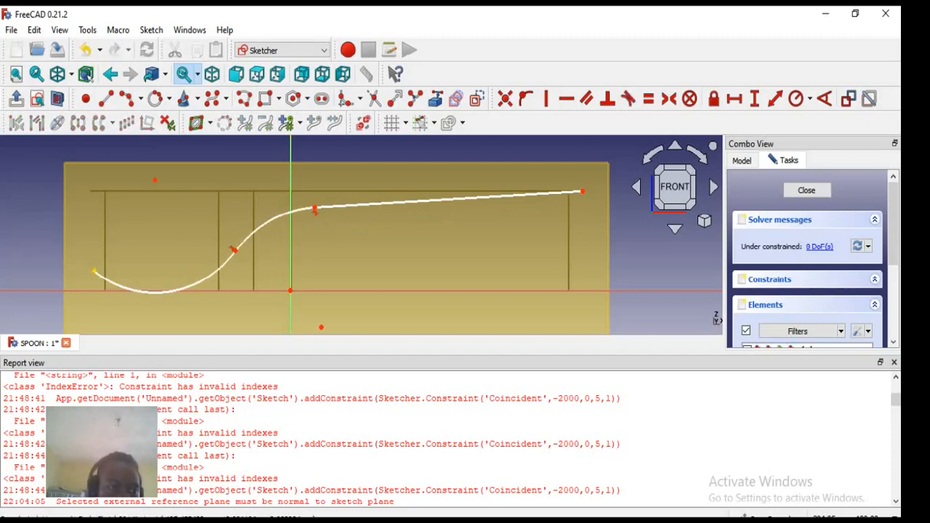
# Reshape the profile by moving its points until the bowl bottom meets the horizontal axis and the handle slopes slightly down to the right
pyautogui.moveTo(93, 272); pyautogui.dragTo(95, 212)
pyautogui.moveTo(204, 227); pyautogui.dragTo(219, 261)
pyautogui.moveTo(58, 215); pyautogui.dragTo(102, 217)
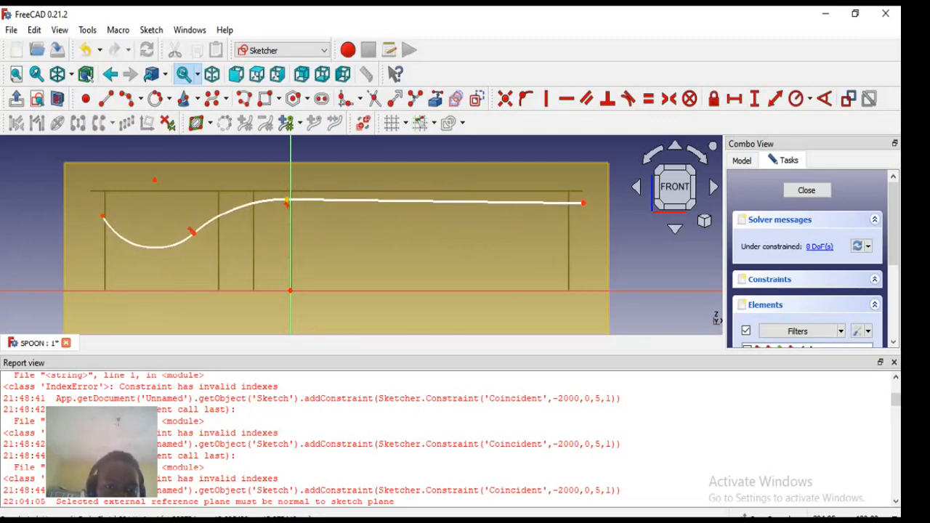
pyautogui.moveTo(287, 202); pyautogui.dragTo(319, 227)
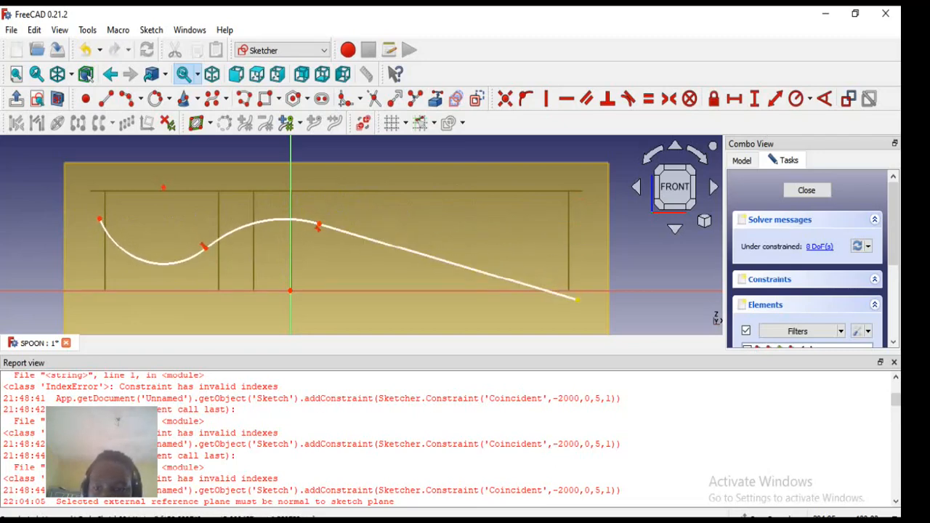
pyautogui.moveTo(576, 298); pyautogui.dragTo(579, 244)
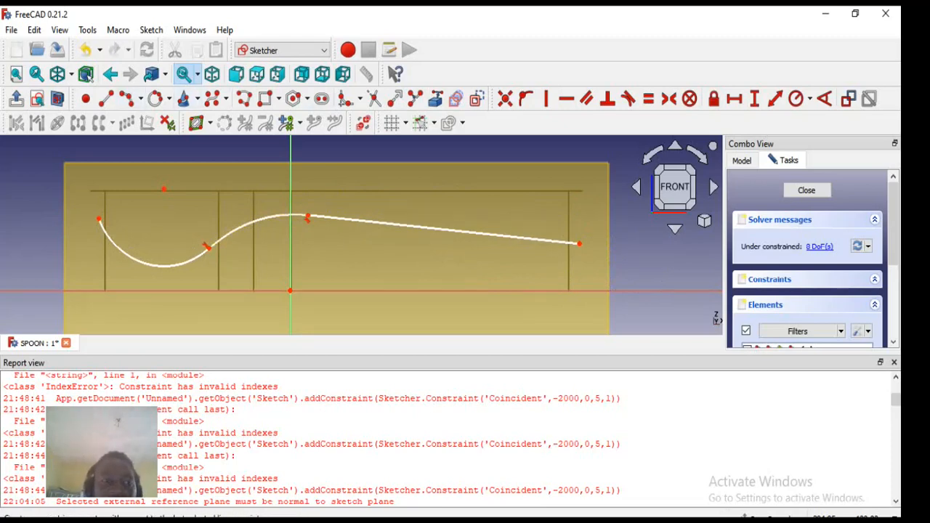
pyautogui.moveTo(579, 244); pyautogui.dragTo(582, 192)
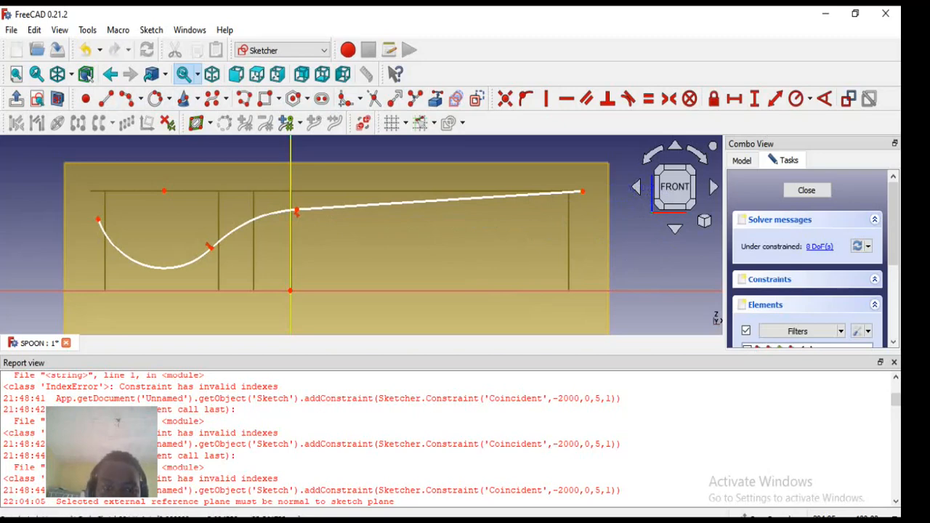
pyautogui.moveTo(297, 212); pyautogui.dragTo(309, 240)
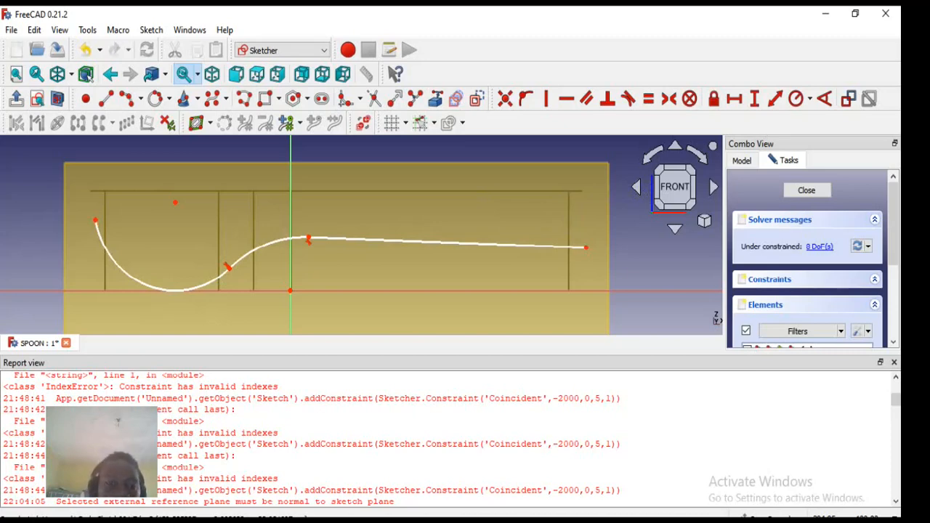
pyautogui.scroll(-1, 430, 228)
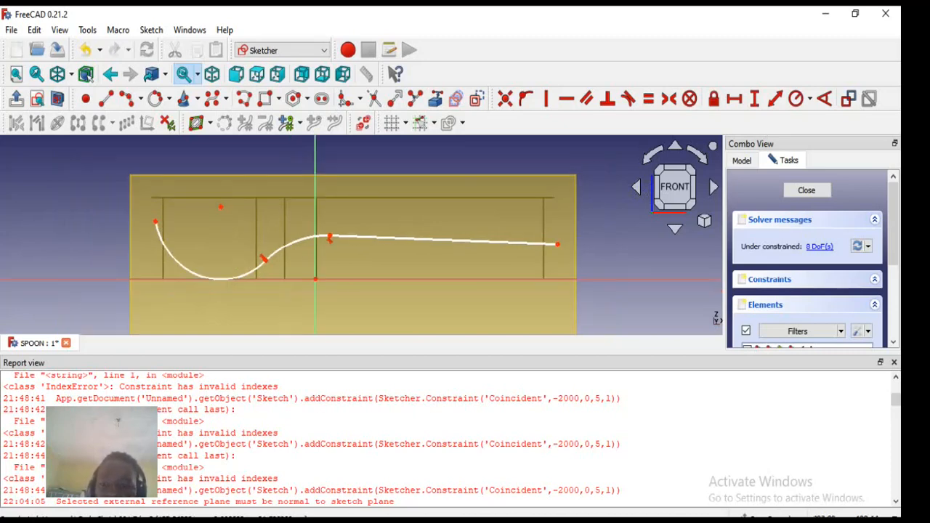
pyautogui.scroll(3, 621, 254)
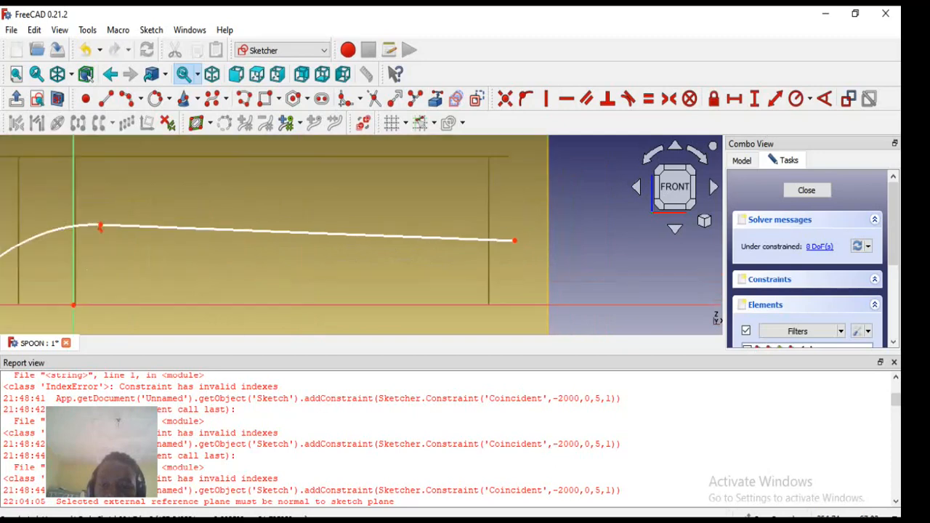
pyautogui.scroll(-2, 577, 253)
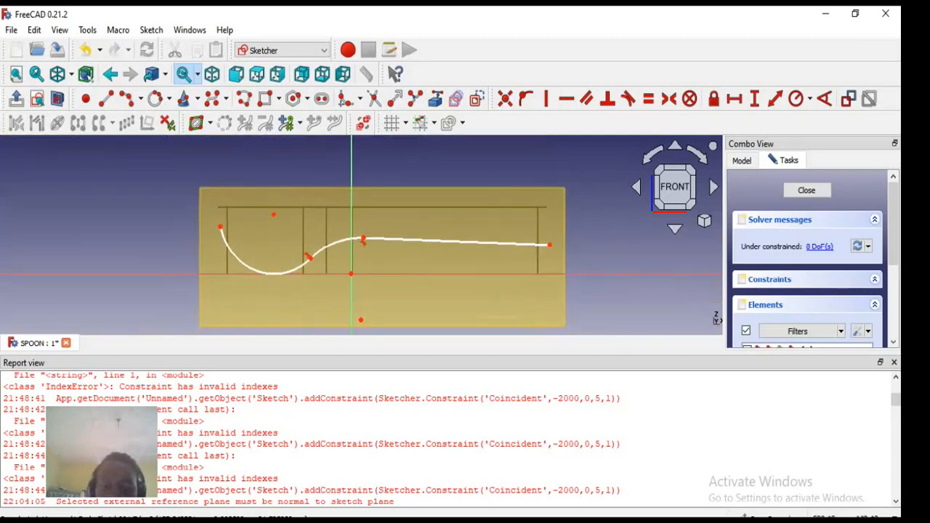
pyautogui.moveTo(595, 206); pyautogui.dragTo(590, 222, button='middle')
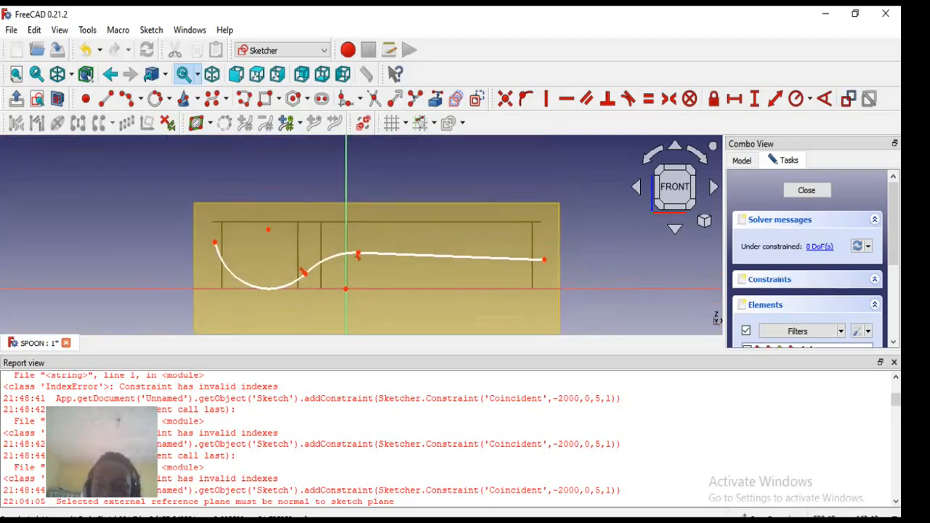
pyautogui.rightClick(590, 222)
pyautogui.click(584, 222)
pyautogui.rightClick(579, 224)
pyautogui.press('Escape')
# Try placing a sketch point near the datum plane's upper right edge, and undo it
pyautogui.rightClick(571, 216)
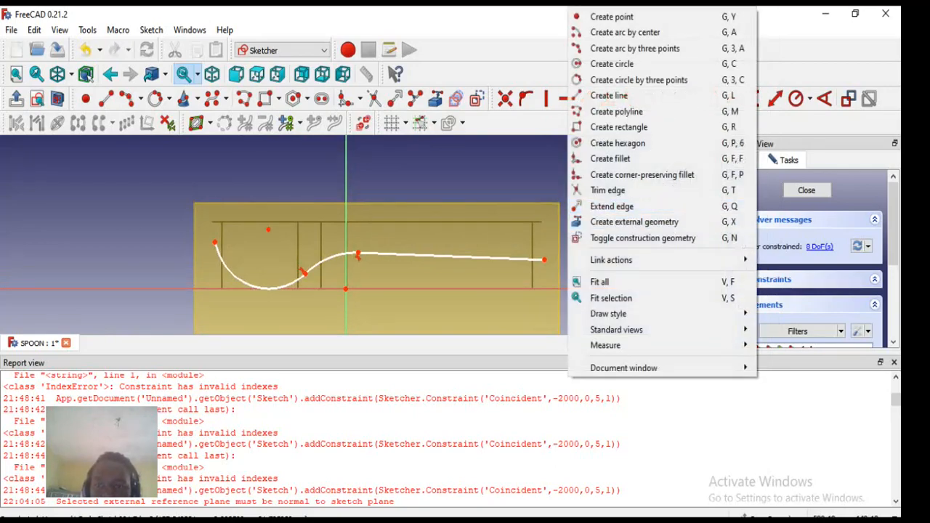
pyautogui.click(612, 17)
pyautogui.click(530, 203)
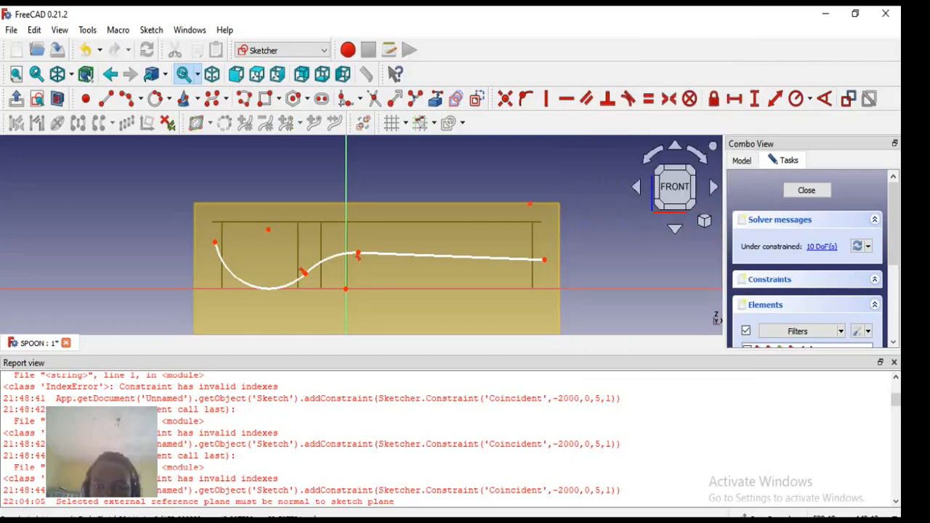
pyautogui.rightClick(532, 204)
pyautogui.press('Escape')
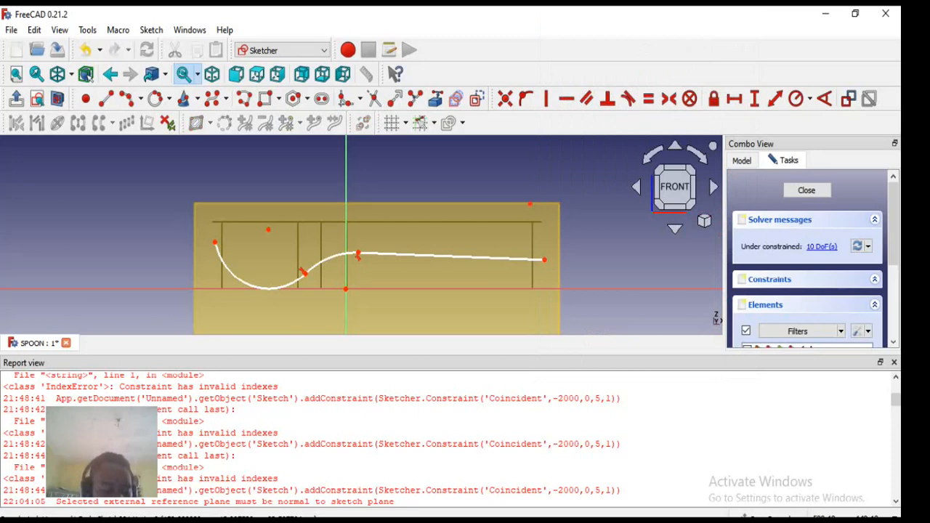
pyautogui.hotkey('ctrl', 'z')
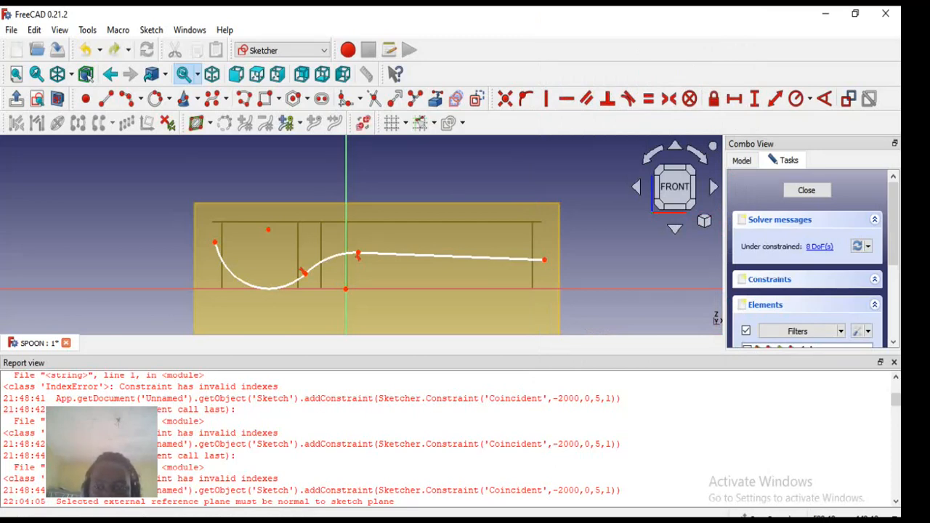
# Switch geometry creation to construction mode with Toggle construction geometry
pyautogui.rightClick(576, 204)
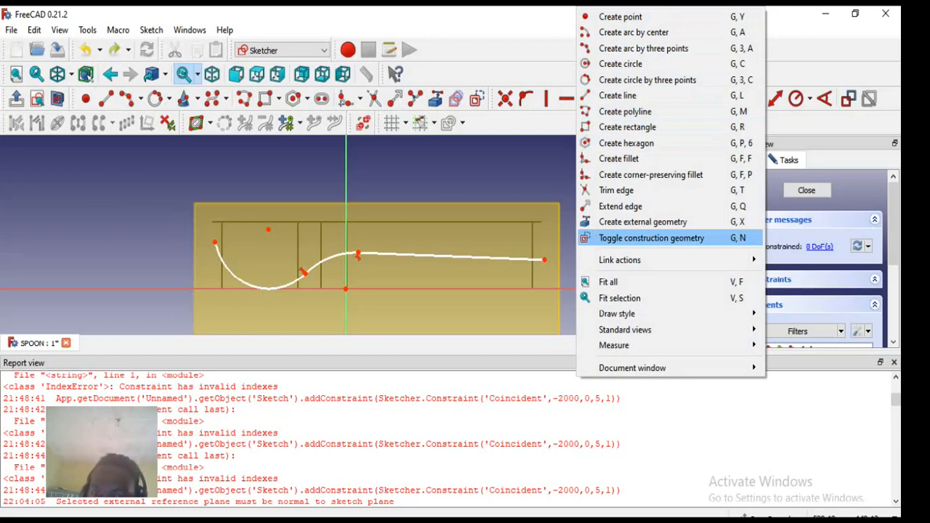
pyautogui.click(651, 238)
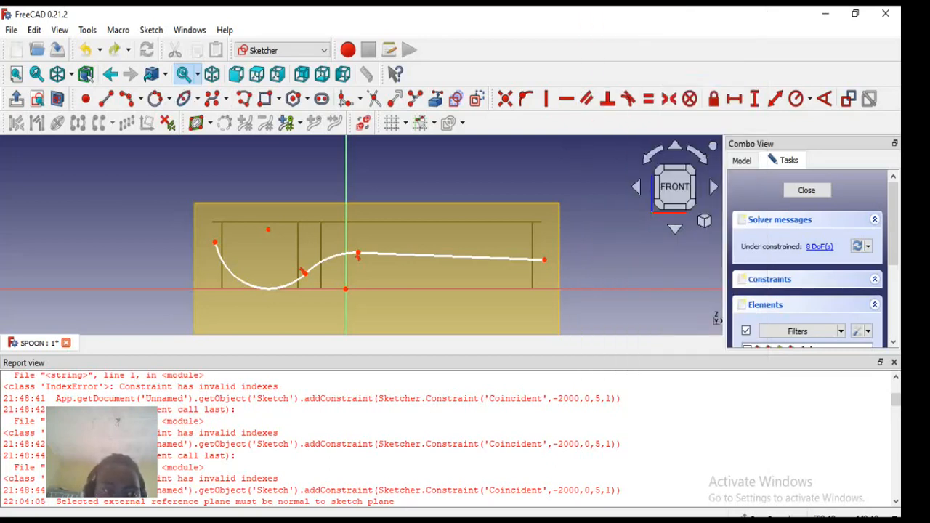
pyautogui.scroll(-3, 266, 200)
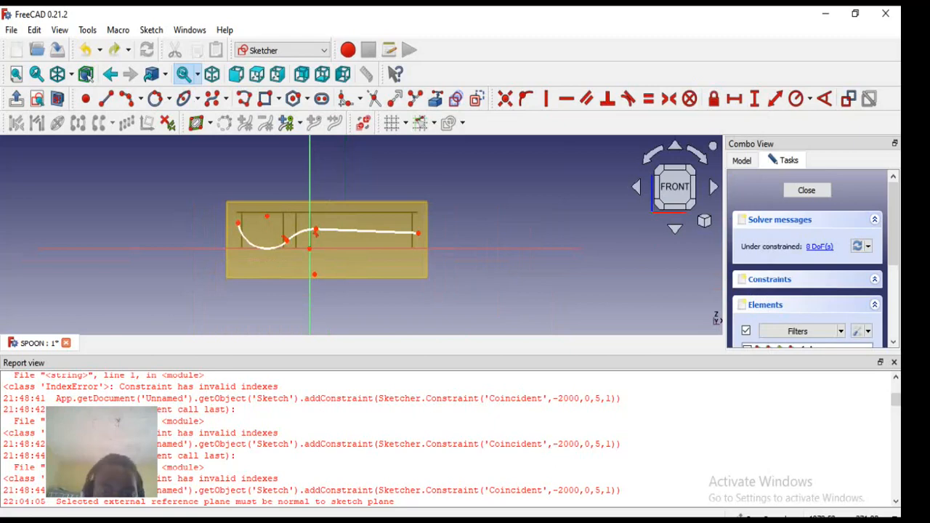
pyautogui.rightClick(455, 205)
pyautogui.click(393, 175)
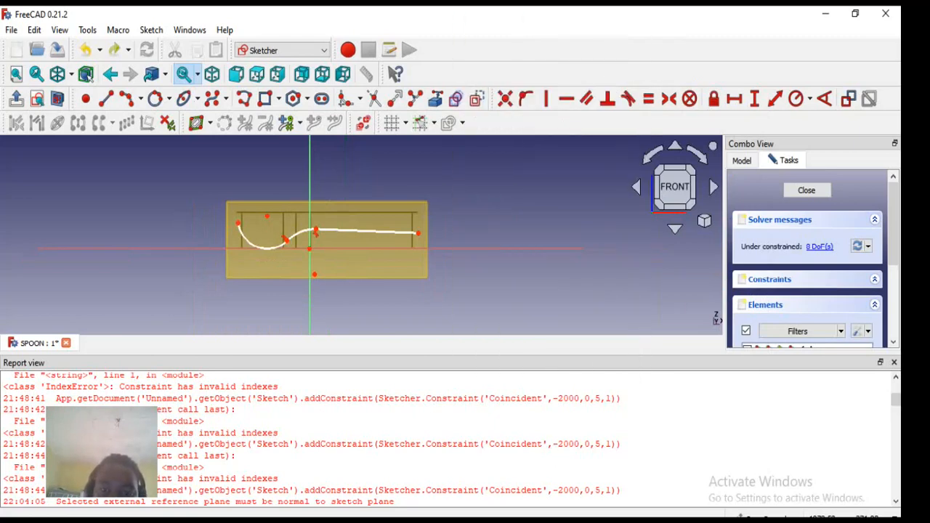
pyautogui.rightClick(393, 174)
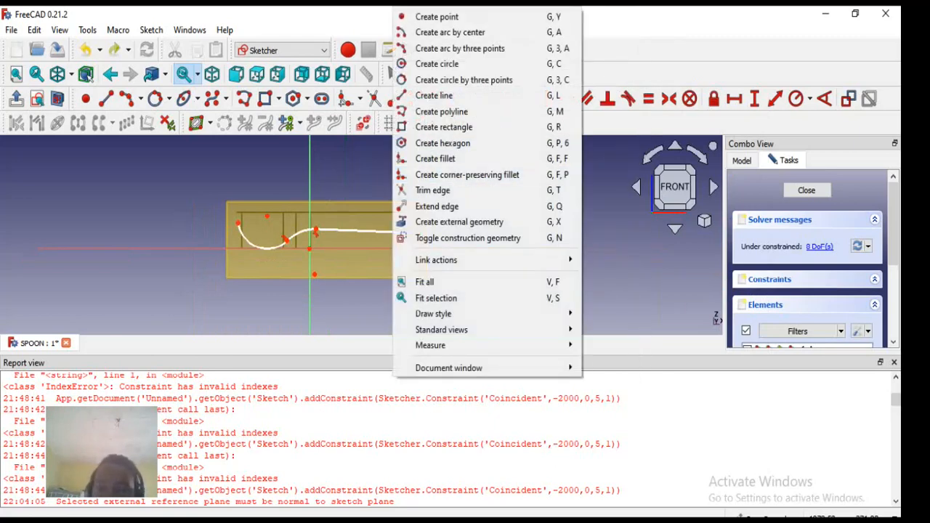
pyautogui.click(615, 248)
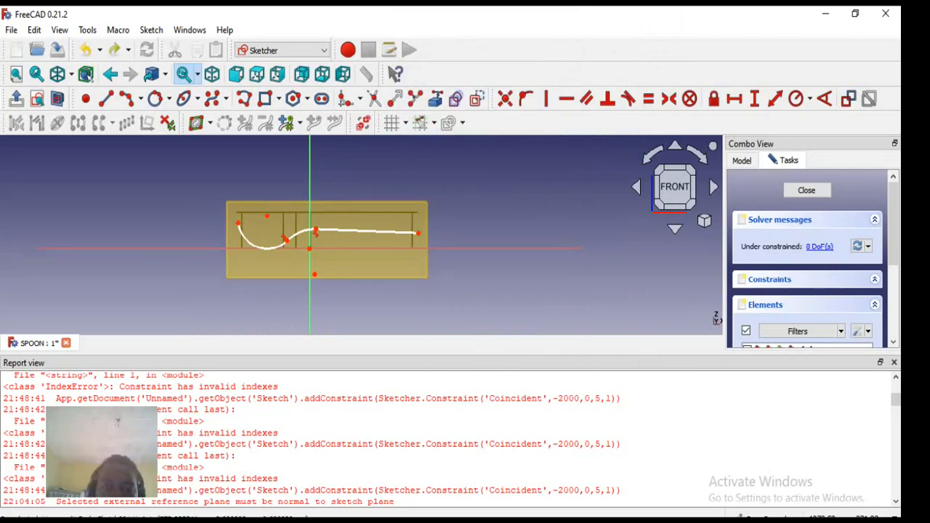
pyautogui.scroll(2, 322, 217)
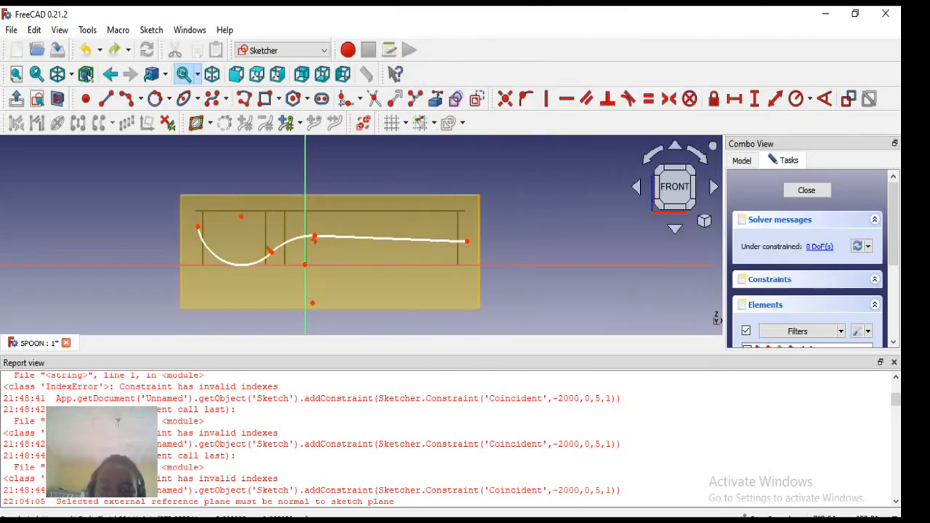
pyautogui.moveTo(322, 217)
pyautogui.mouseDown(button='middle')
pyautogui.moveTo(364, 220)
pyautogui.moveTo(393, 201)
pyautogui.moveTo(385, 208)
pyautogui.mouseUp(button='middle')
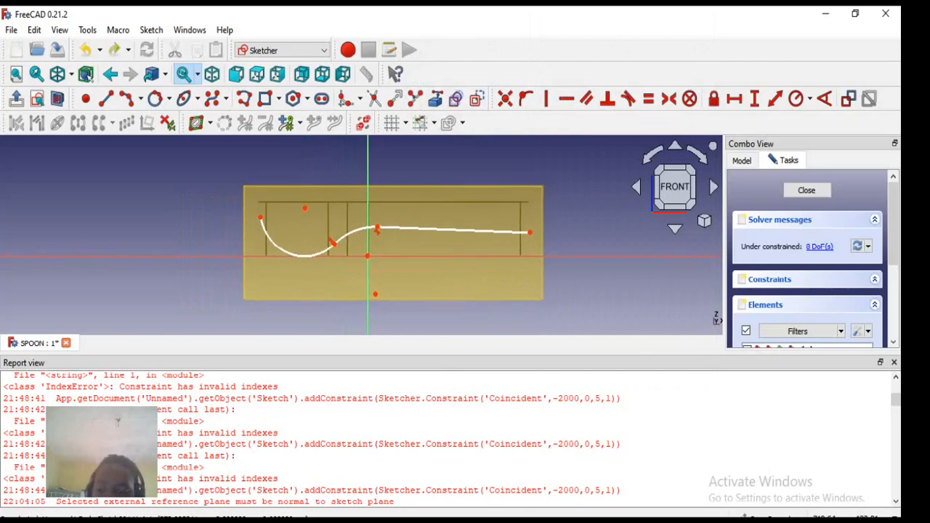
# Try the Gesture navigation style for moving the 3D view around the spoon sketch
pyautogui.click(769, 516)
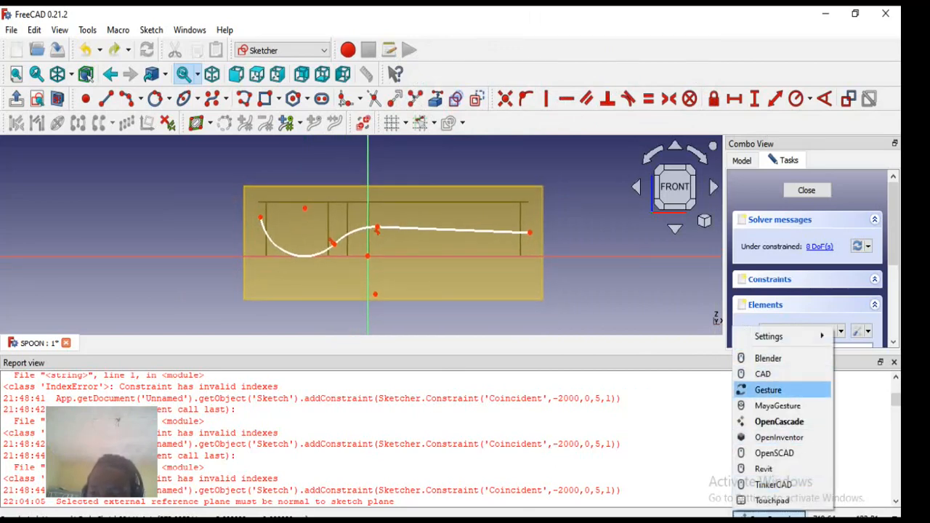
pyautogui.click(768, 390)
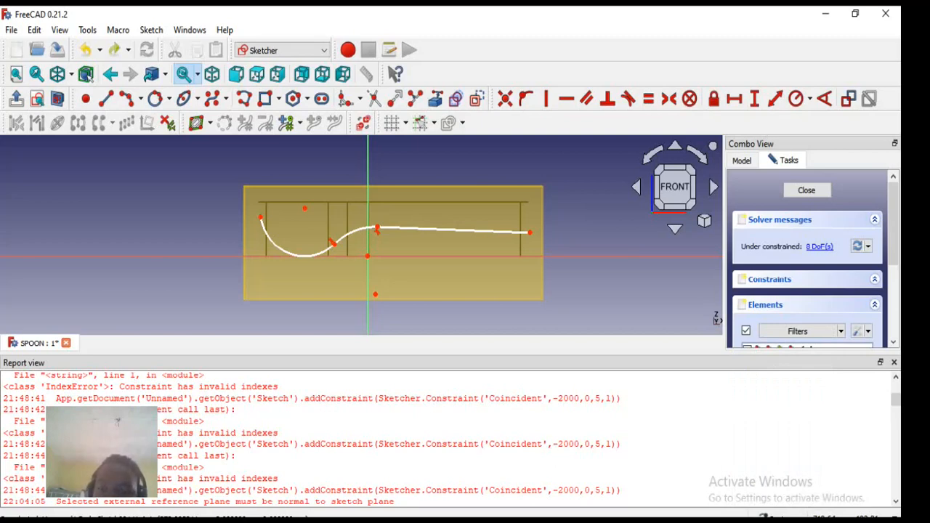
pyautogui.rightClick(552, 221)
pyautogui.press('Escape')
pyautogui.moveTo(564, 235)
pyautogui.mouseDown(button='middle')
pyautogui.moveTo(514, 234)
pyautogui.moveTo(577, 231)
pyautogui.mouseUp(button='middle')
pyautogui.rightClick(577, 231)
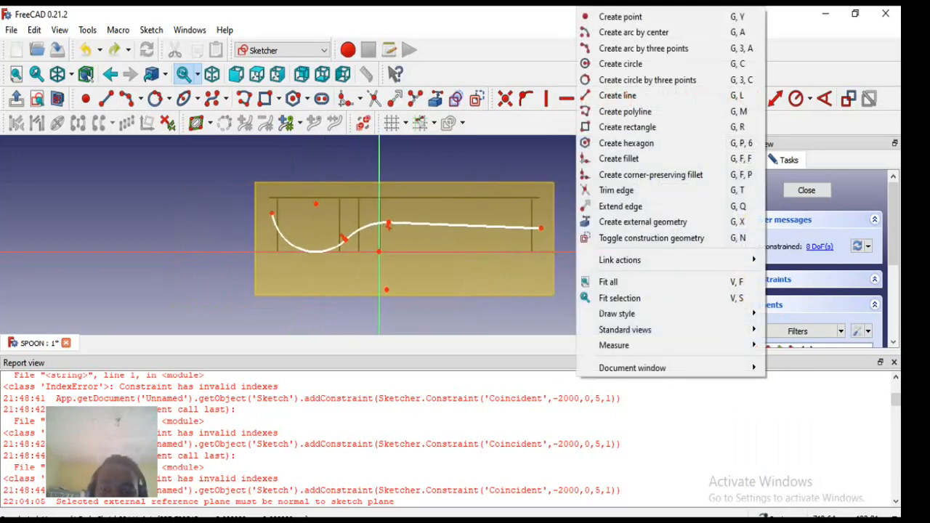
pyautogui.press('Escape')
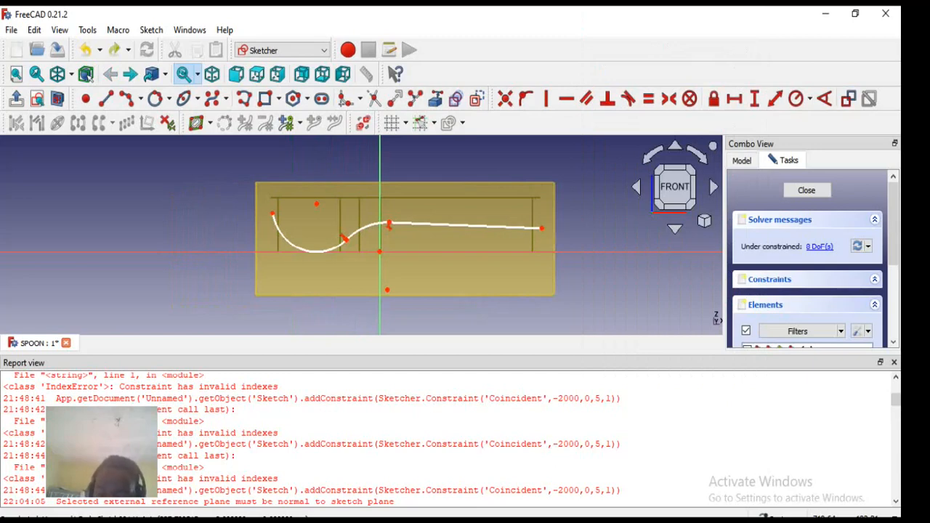
pyautogui.press('Left')
pyautogui.press('Right')
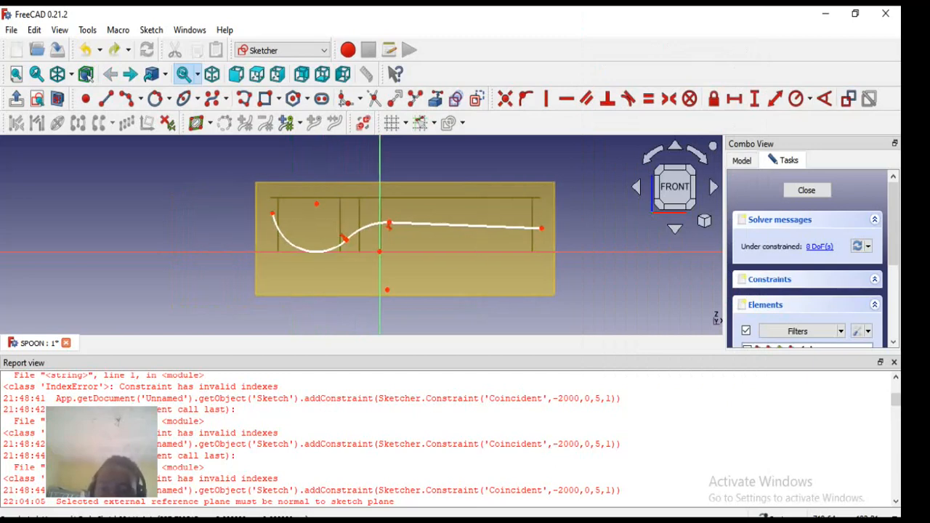
# Set the 3D navigation style to CAD
pyautogui.rightClick(558, 233)
pyautogui.click(778, 516)
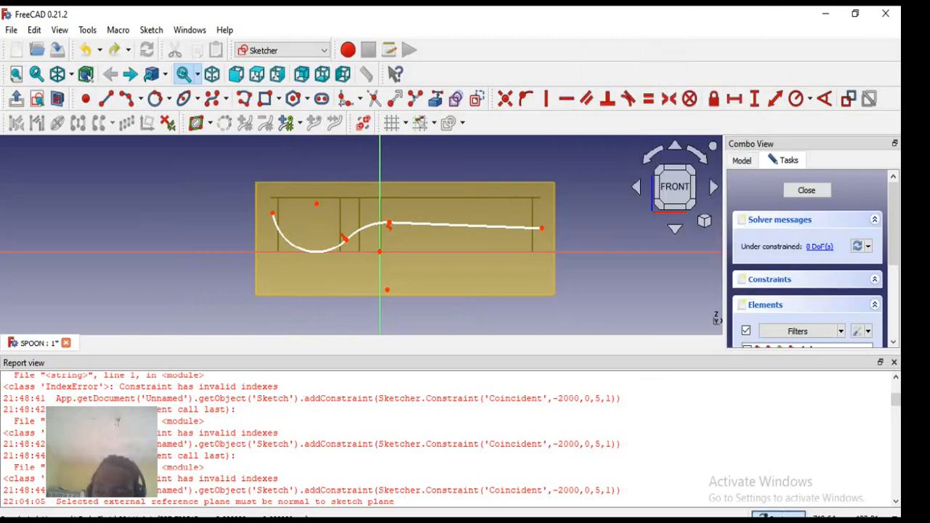
pyautogui.click(782, 374)
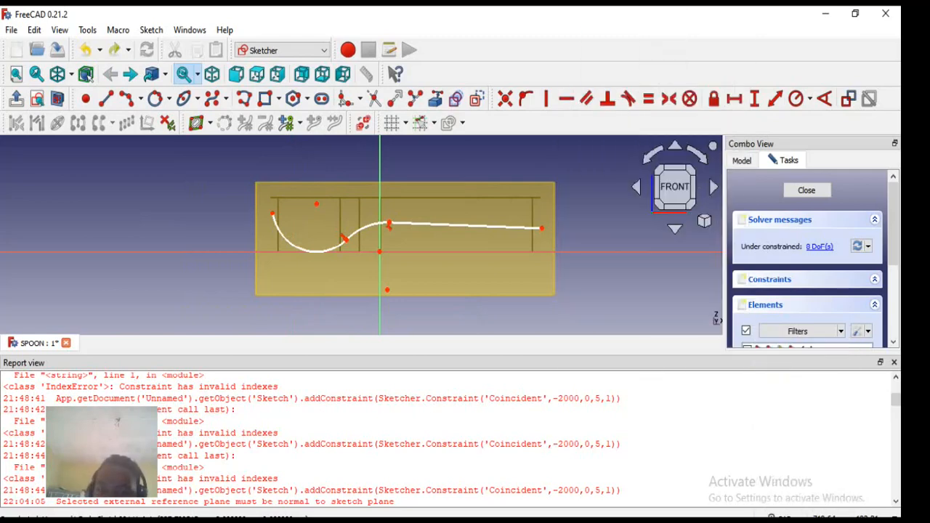
# Examine at an angle how the handle line's outer end sits relative to the spoon body's handle end
pyautogui.moveTo(437, 240)
pyautogui.mouseDown(button='middle')
pyautogui.moveTo(371, 288)
pyautogui.moveTo(436, 225)
pyautogui.moveTo(509, 284)
pyautogui.moveTo(590, 229)
pyautogui.mouseUp(button='middle')
pyautogui.moveTo(590, 229); pyautogui.dragTo(637, 286)
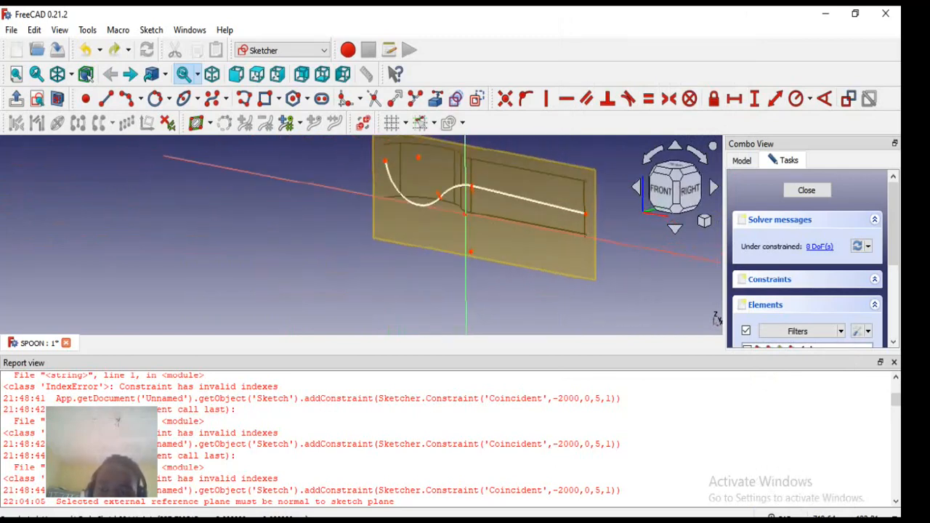
pyautogui.scroll(2, 588, 201)
pyautogui.scroll(2, 588, 195)
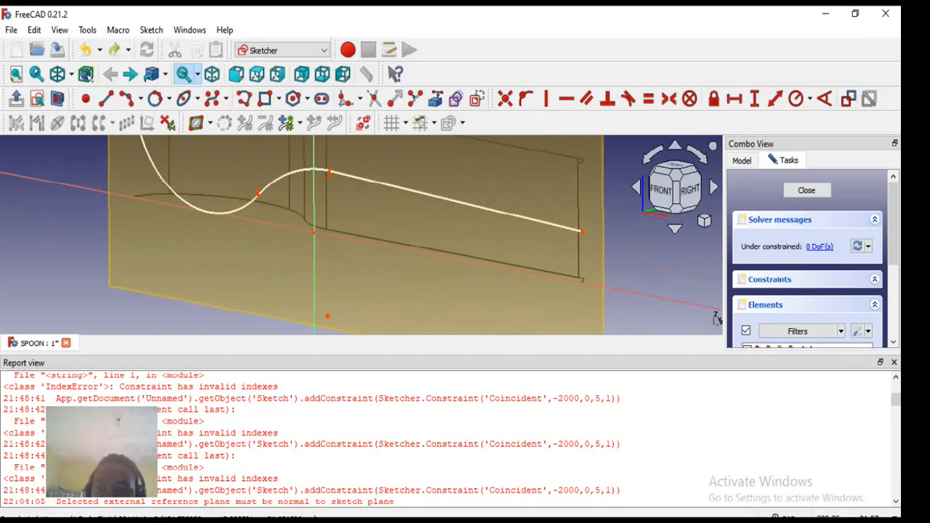
pyautogui.scroll(-1, 581, 167)
pyautogui.scroll(-2, 590, 163)
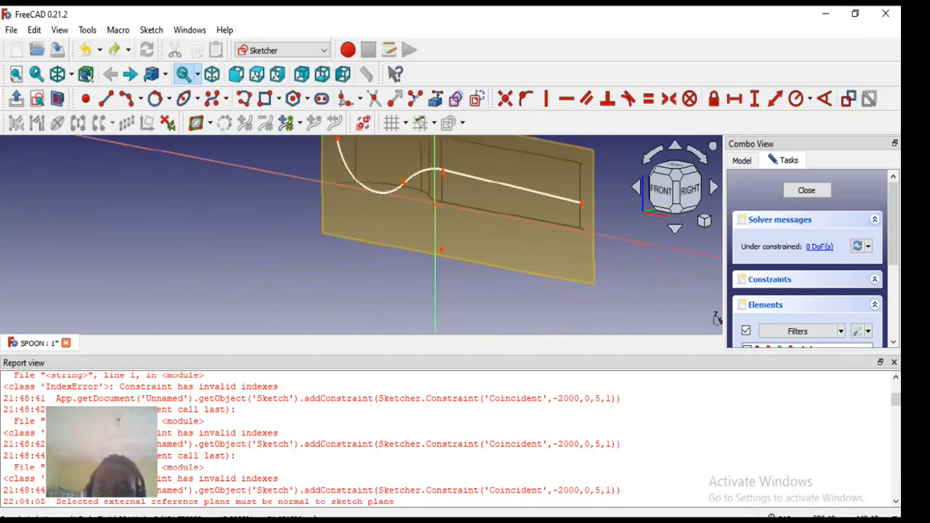
pyautogui.scroll(2, 590, 163)
pyautogui.scroll(1, 581, 165)
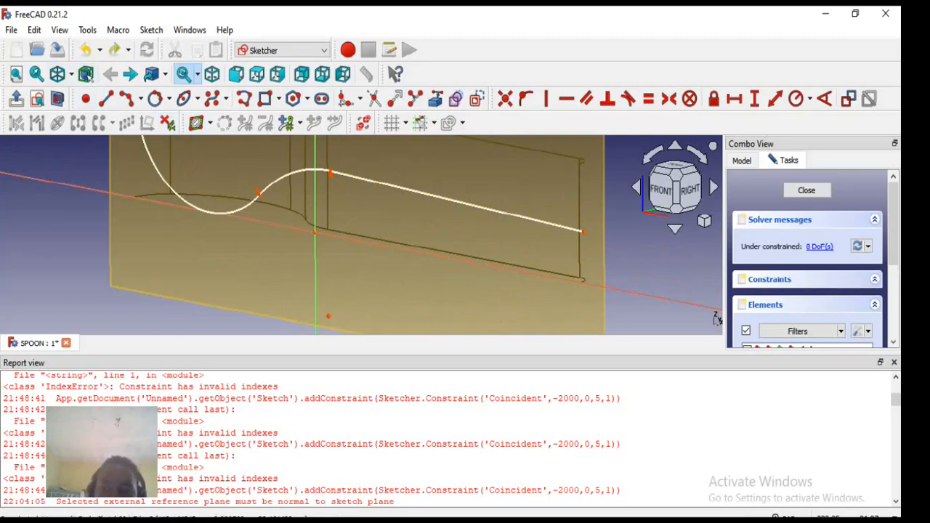
pyautogui.scroll(2, 575, 166)
pyautogui.scroll(-1, 575, 166)
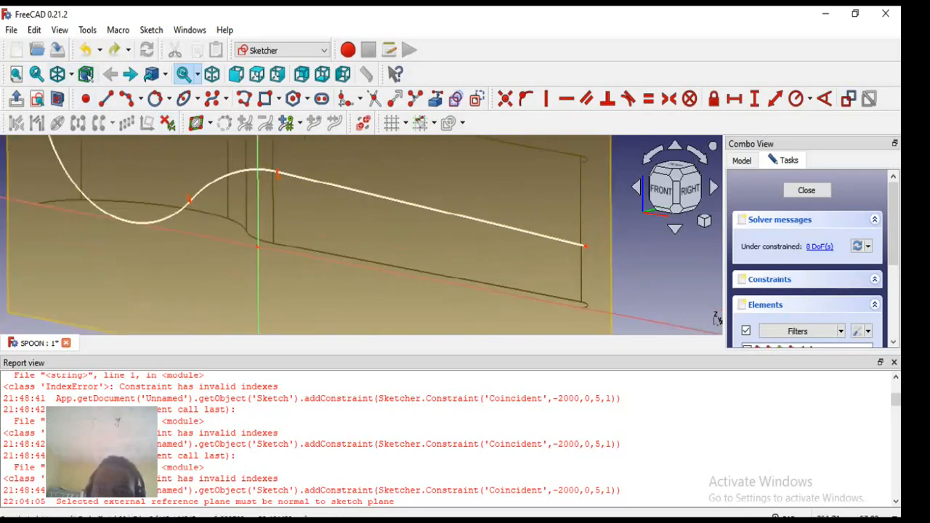
pyautogui.scroll(-2, 580, 168)
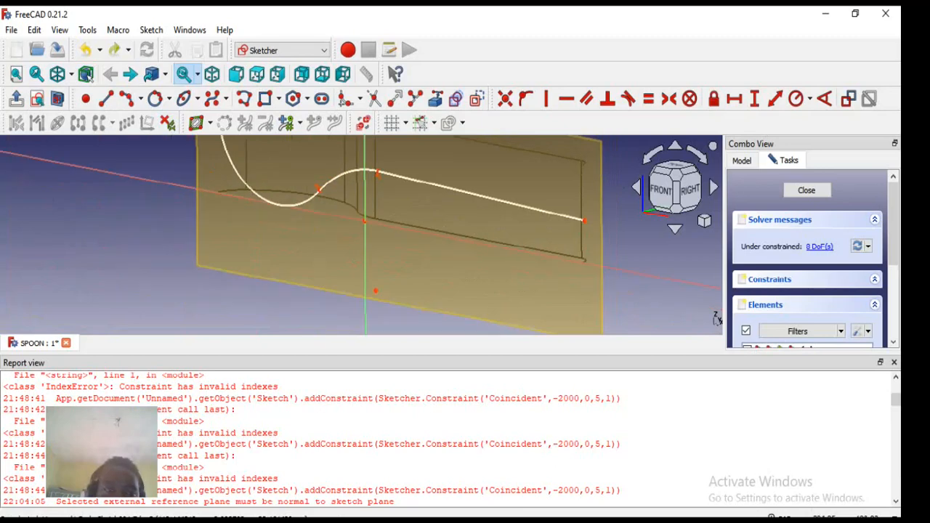
# Project the spoon body's outer handle end into the sketch as external geometry
pyautogui.scroll(1, 577, 168)
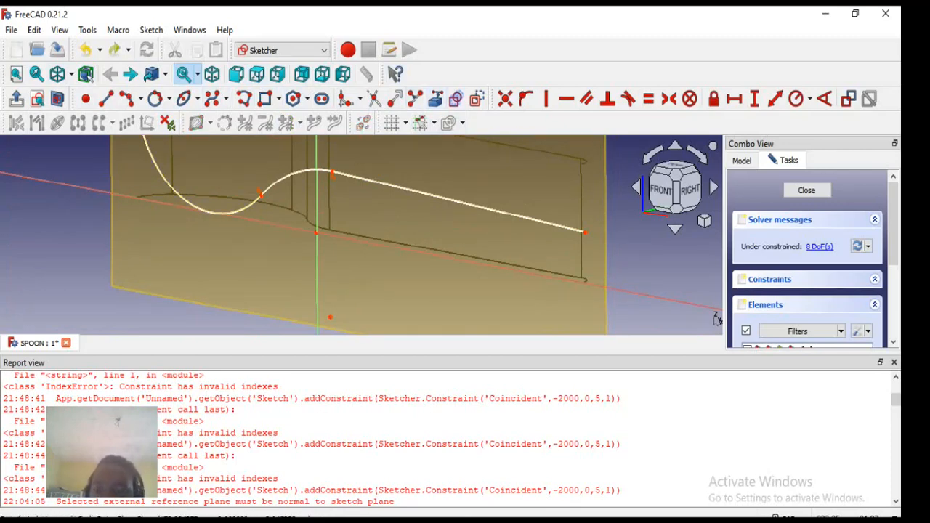
pyautogui.scroll(2, 614, 278)
pyautogui.moveTo(465, 233); pyautogui.dragTo(448, 242, button='middle')
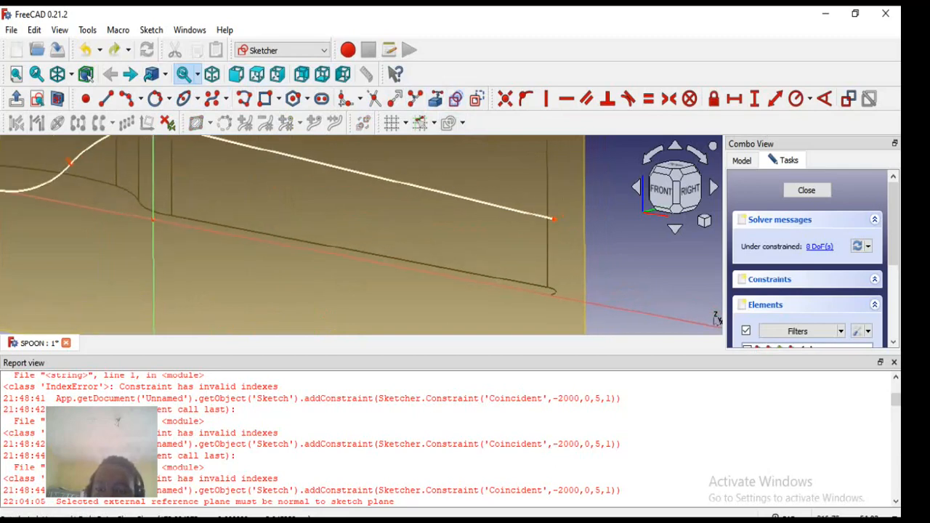
pyautogui.rightClick(583, 239)
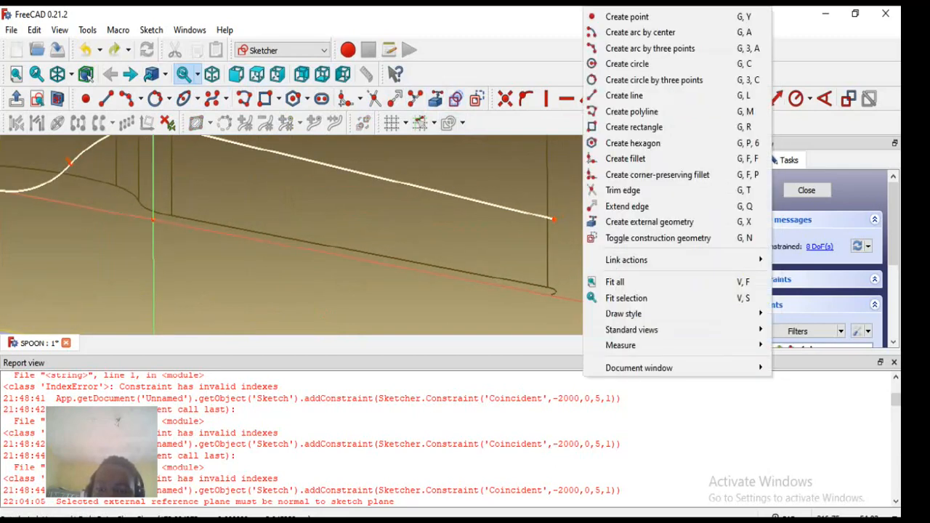
pyautogui.click(554, 184)
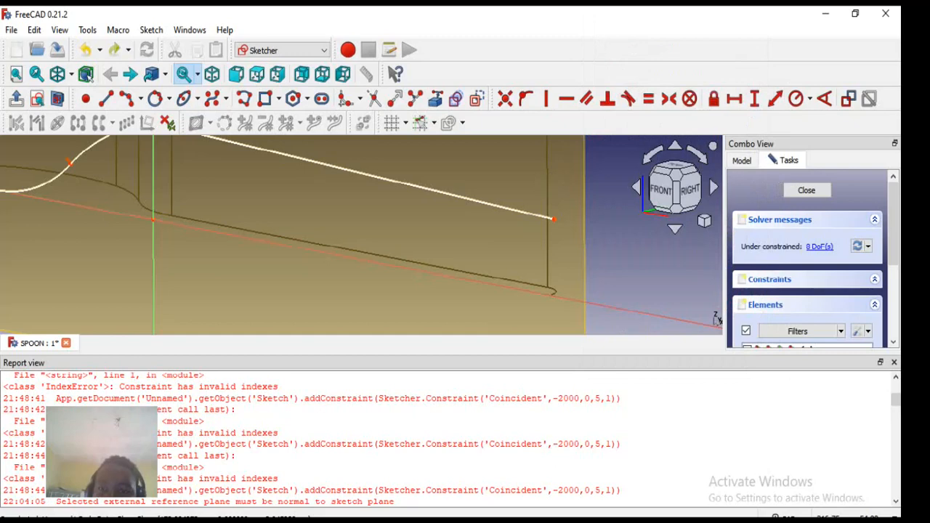
pyautogui.moveTo(465, 232)
pyautogui.mouseDown(button='middle')
pyautogui.moveTo(444, 221)
pyautogui.moveTo(418, 240)
pyautogui.moveTo(378, 218)
pyautogui.mouseUp(button='middle')
pyautogui.scroll(3, 621, 256)
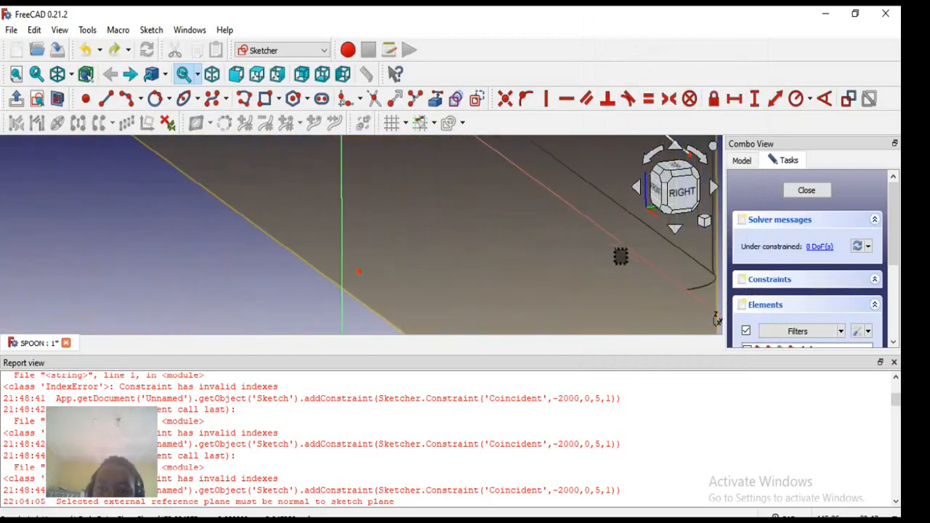
pyautogui.scroll(-6, 621, 255)
pyautogui.scroll(-2, 620, 256)
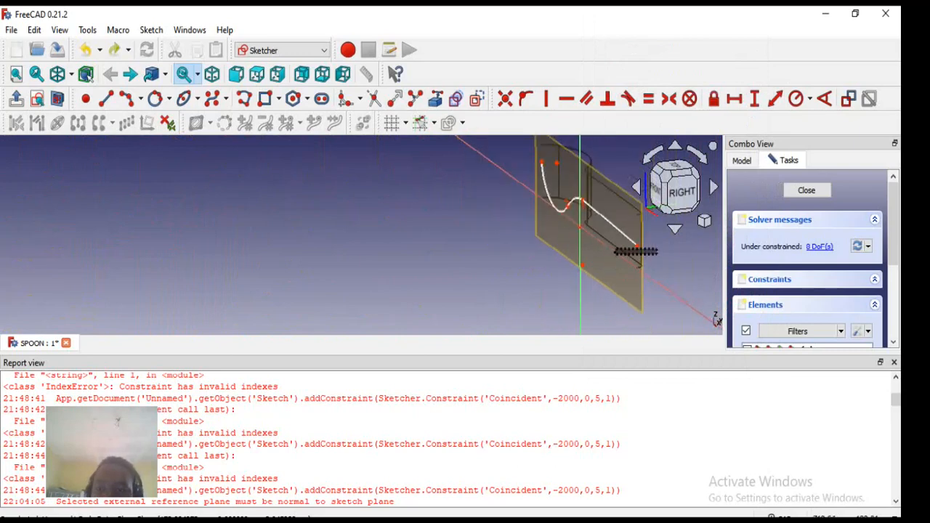
pyautogui.moveTo(642, 224); pyautogui.dragTo(665, 274)
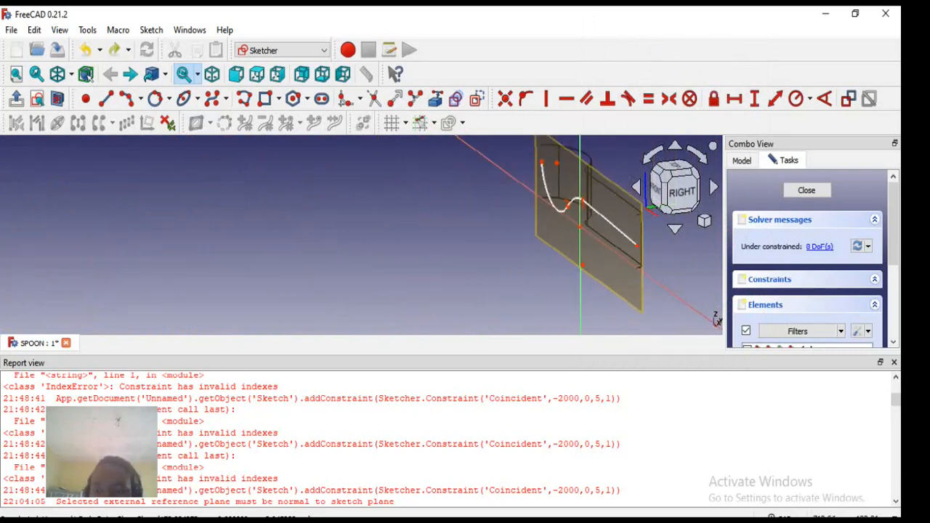
pyautogui.scroll(2, 643, 222)
pyautogui.moveTo(642, 222)
pyautogui.mouseDown(button='middle')
pyautogui.moveTo(546, 213)
pyautogui.moveTo(590, 251)
pyautogui.mouseUp(button='middle')
pyautogui.moveTo(589, 251); pyautogui.dragTo(629, 238)
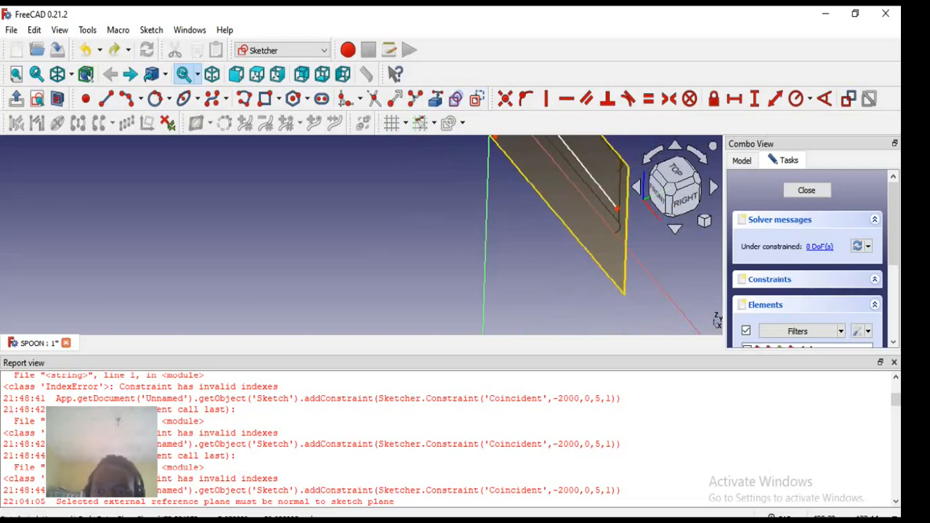
pyautogui.scroll(2, 634, 276)
pyautogui.press('3')
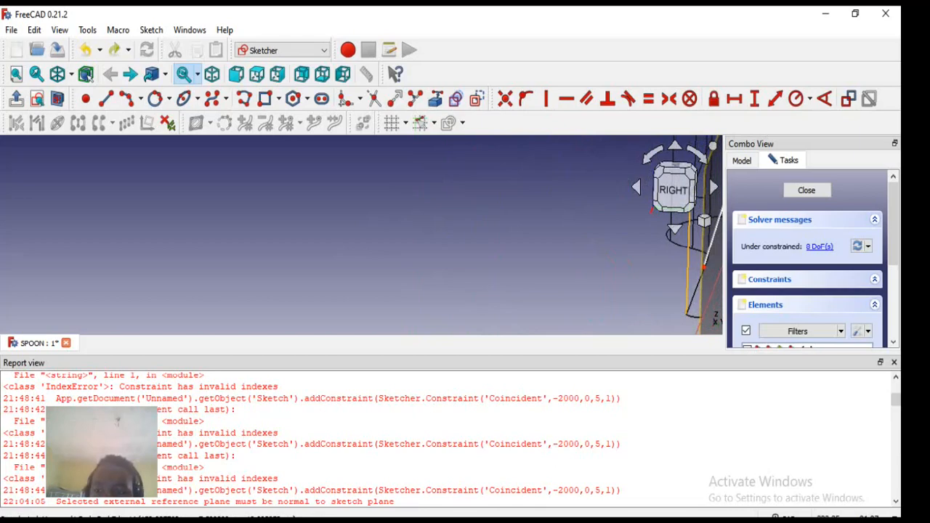
pyautogui.scroll(-3, 682, 285)
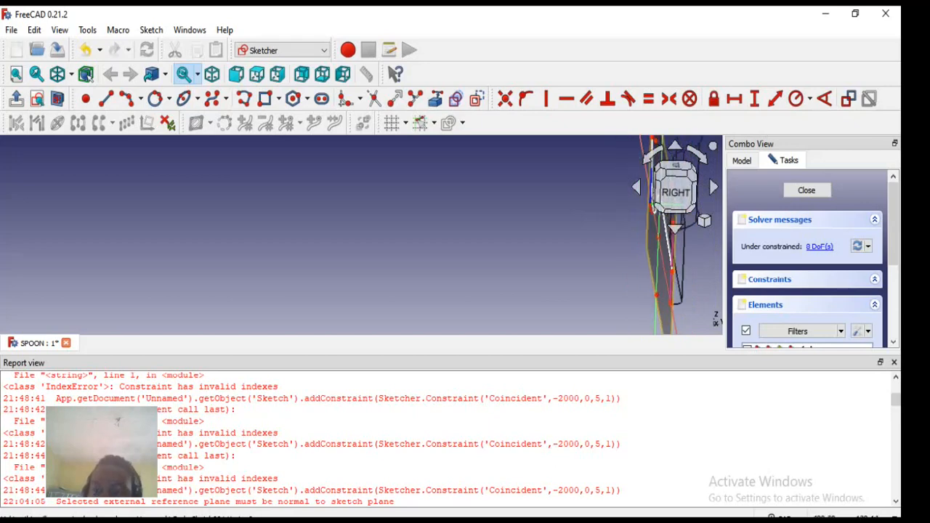
# Examine the sketch profile and the spoon body from the bowl side
pyautogui.rightClick(466, 260)
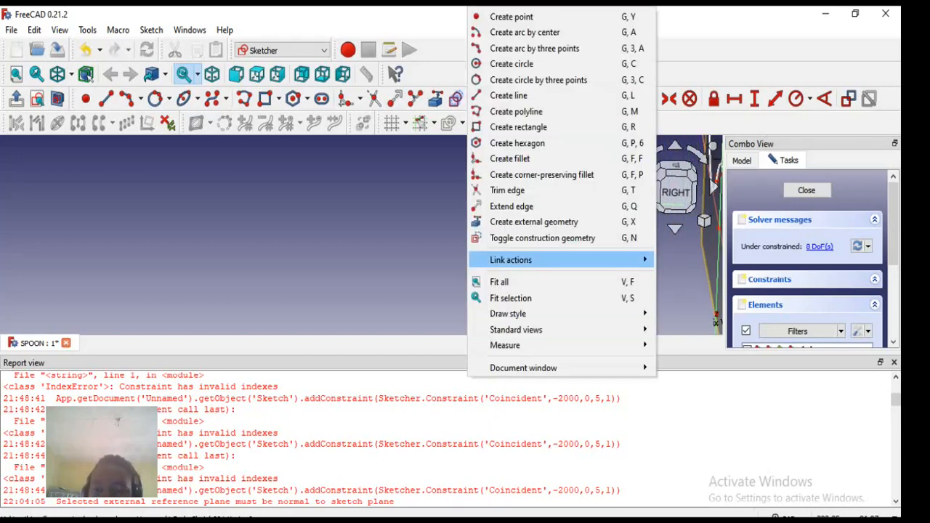
pyautogui.press('Escape')
pyautogui.moveTo(407, 233)
pyautogui.mouseDown(button='middle')
pyautogui.moveTo(472, 218)
pyautogui.moveTo(509, 255)
pyautogui.moveTo(480, 218)
pyautogui.mouseUp(button='middle')
pyautogui.moveTo(501, 218); pyautogui.dragTo(584, 235)
pyautogui.scroll(-4, 489, 226)
pyautogui.moveTo(500, 235)
pyautogui.mouseDown()
pyautogui.moveTo(122, 203)
pyautogui.moveTo(151, 203)
pyautogui.mouseUp()
pyautogui.moveTo(362, 234)
pyautogui.mouseDown(button='middle')
pyautogui.moveTo(404, 287)
pyautogui.moveTo(411, 240)
pyautogui.moveTo(429, 269)
pyautogui.moveTo(450, 236)
pyautogui.moveTo(465, 235)
pyautogui.mouseUp(button='middle')
pyautogui.moveTo(276, 237); pyautogui.dragTo(319, 234, button='middle')
pyautogui.moveTo(168, 204); pyautogui.dragTo(311, 232)
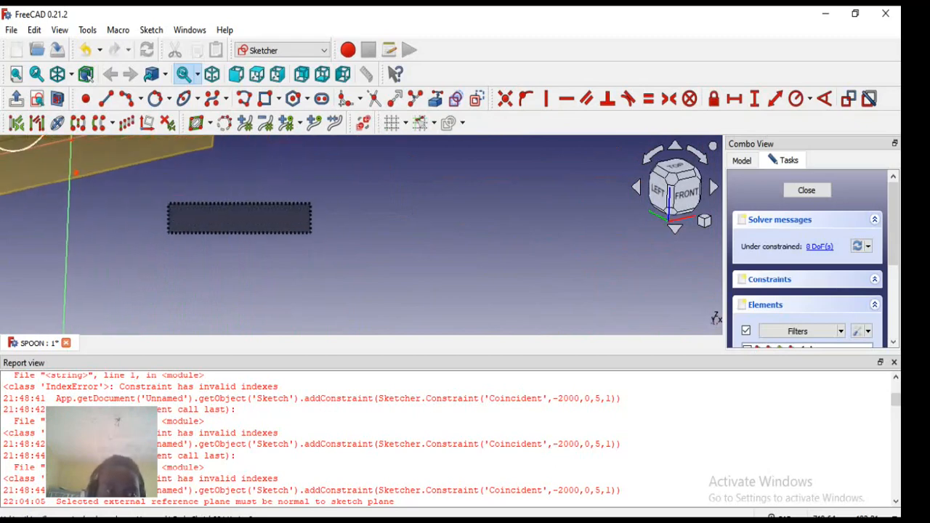
pyautogui.press('Left')
pyautogui.press('Left')
pyautogui.press('Left')
pyautogui.press('Left')
pyautogui.press('Left')
pyautogui.press('Left')
pyautogui.press('Up')
pyautogui.press('Up')
pyautogui.press('Up')
pyautogui.press('Up')
pyautogui.press('Up')
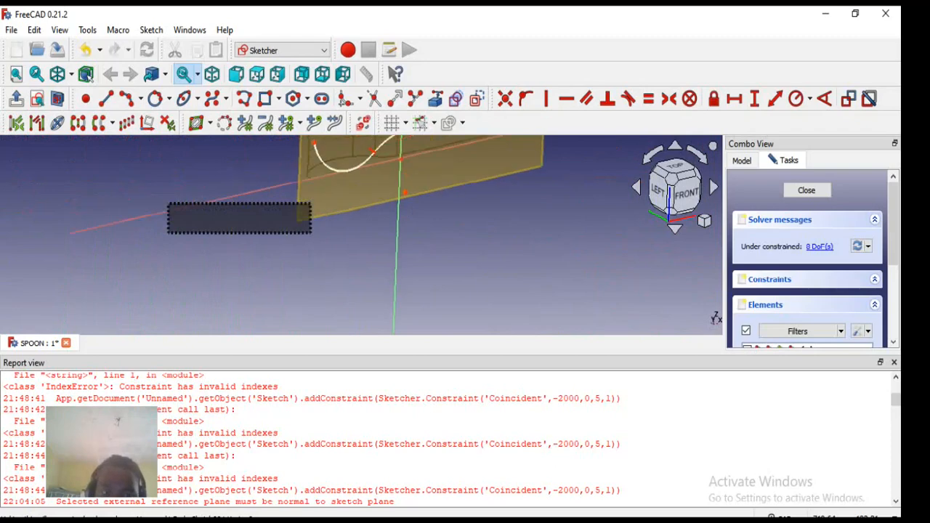
pyautogui.press('Left')
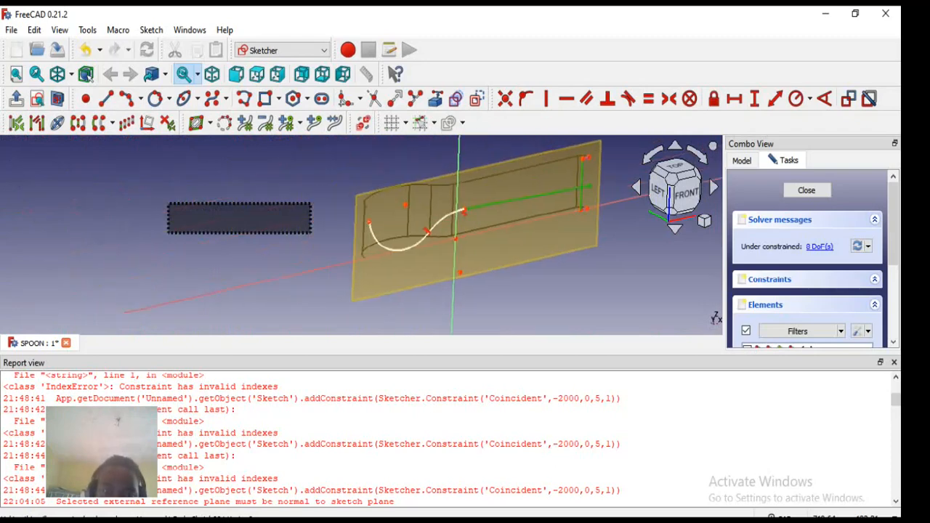
# Project the spoon body's outer bowl end into the sketch as external geometry with Create external geometry
pyautogui.press('Escape')
pyautogui.moveTo(363, 239); pyautogui.dragTo(466, 240, button='middle')
pyautogui.moveTo(311, 231); pyautogui.dragTo(500, 321)
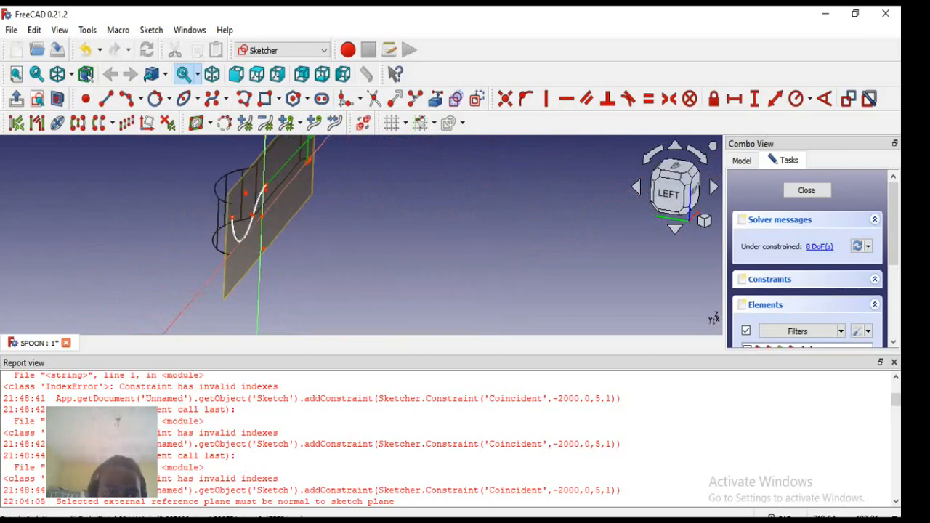
pyautogui.click(436, 98)
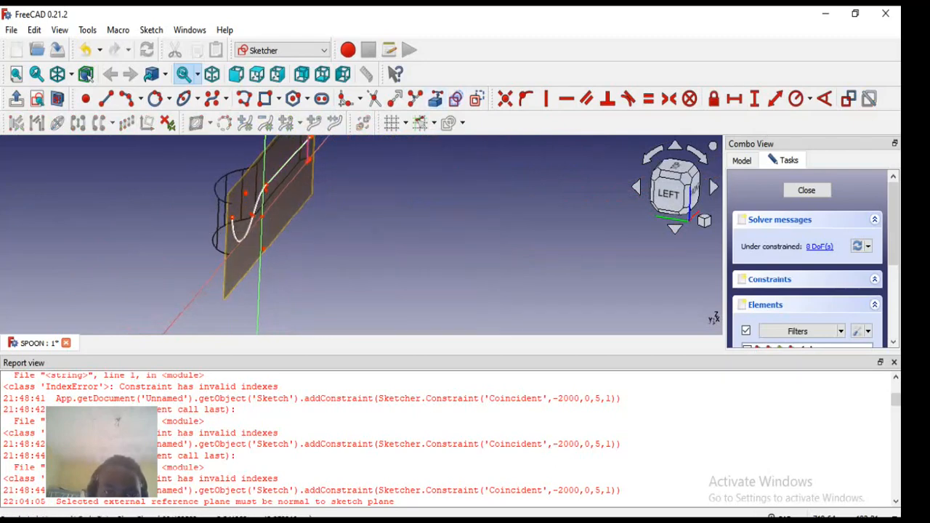
pyautogui.click(218, 224)
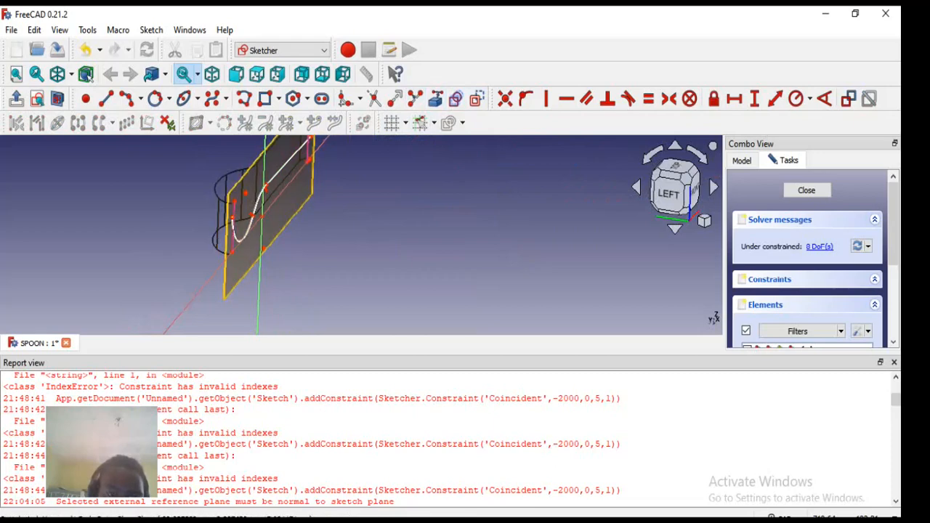
pyautogui.scroll(2, 237, 215)
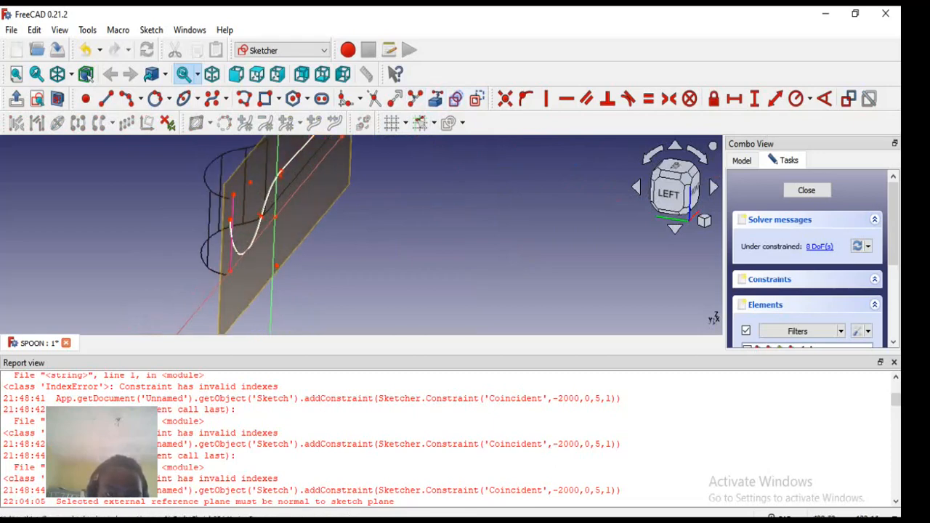
# Examine the spoon profile against the projected bowl-end and handle-end references, at an angle and from the front
pyautogui.scroll(-5, 268, 184)
pyautogui.scroll(2, 269, 184)
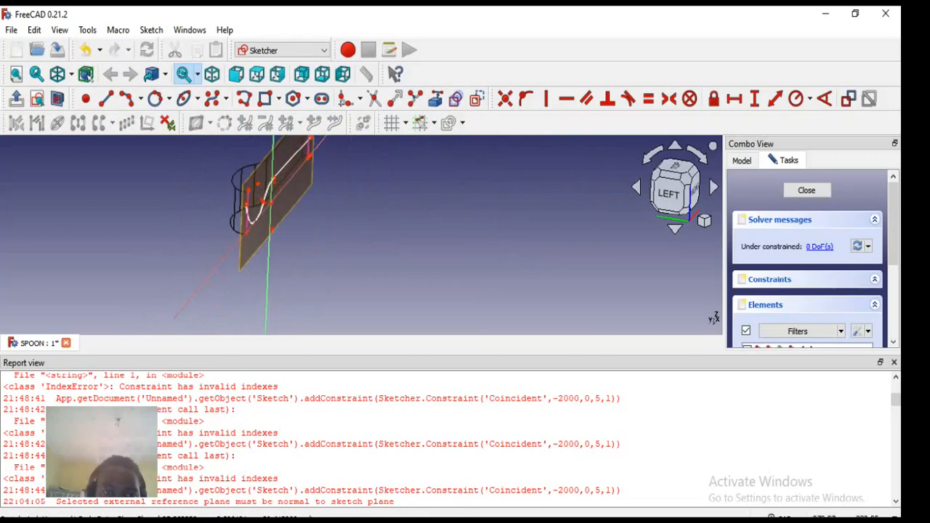
pyautogui.scroll(2, 268, 184)
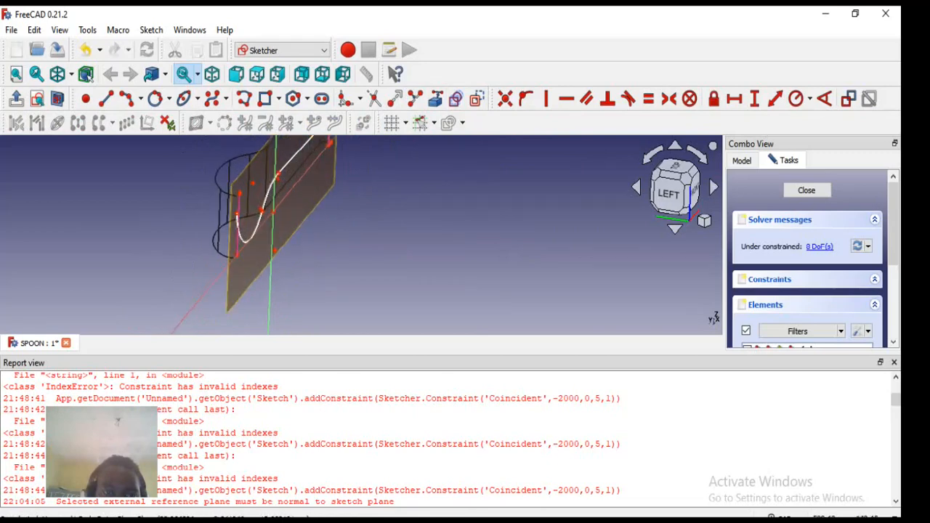
pyautogui.scroll(-3, 280, 185)
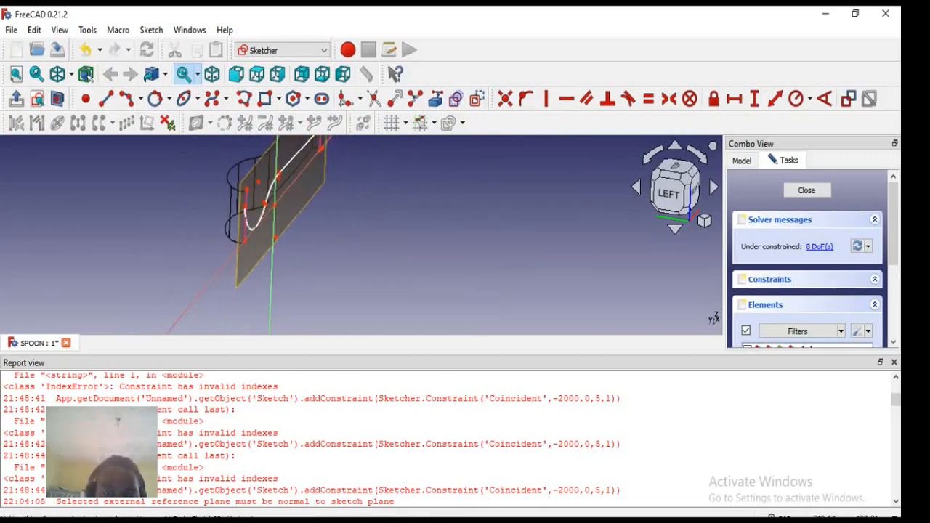
pyautogui.scroll(2, 411, 185)
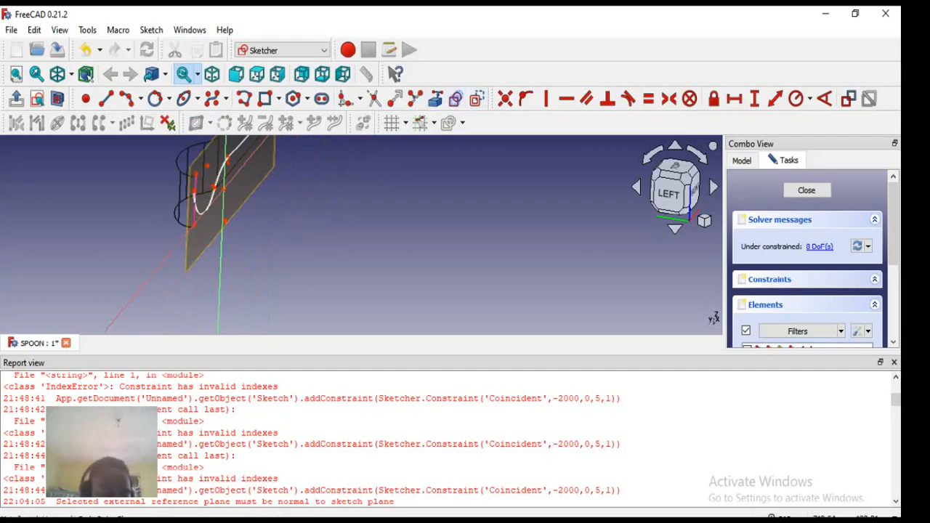
pyautogui.scroll(-3, 331, 211)
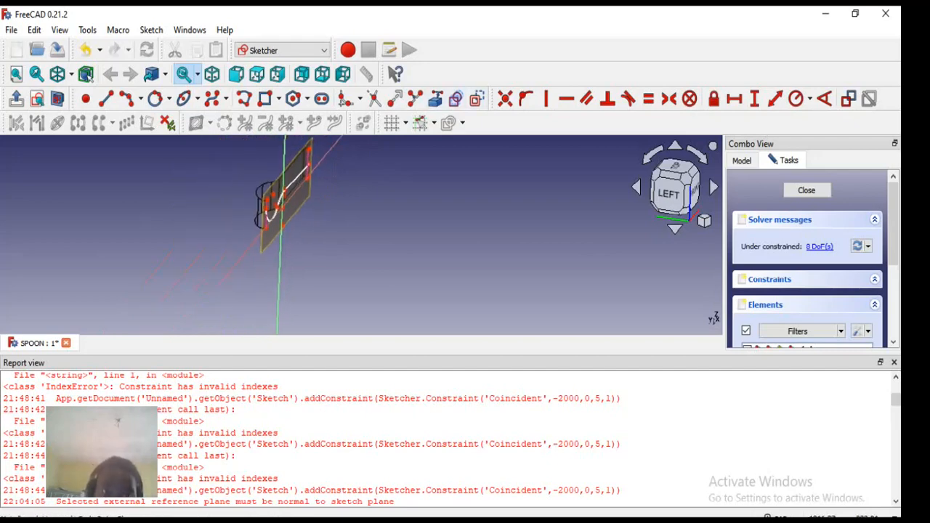
pyautogui.scroll(3, 291, 167)
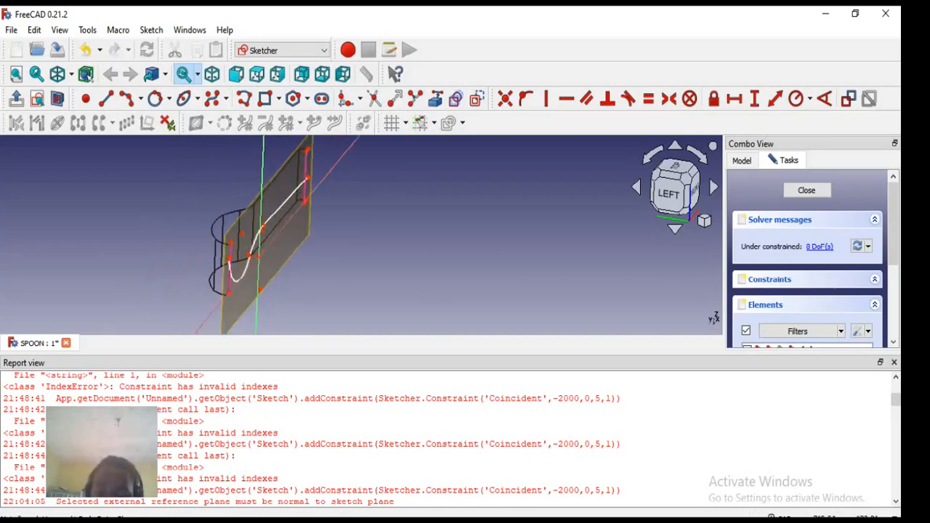
pyautogui.press('1')
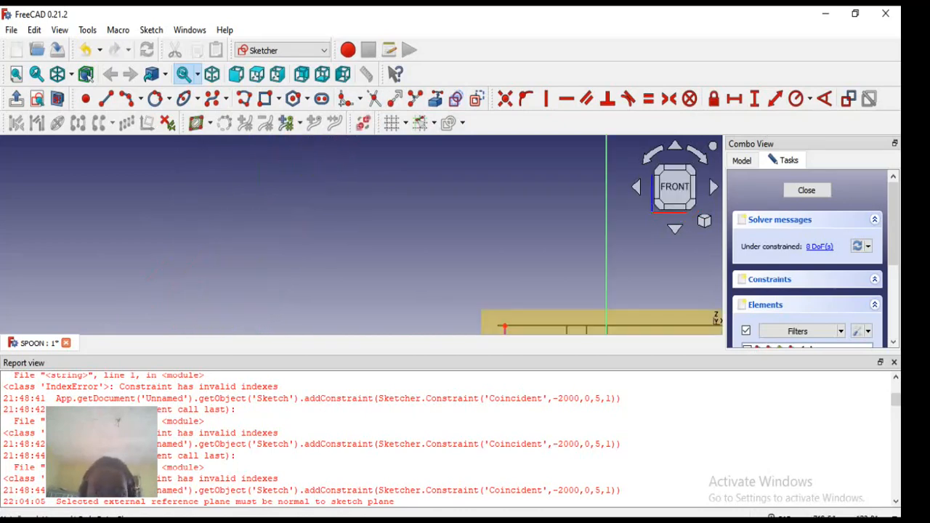
pyautogui.scroll(-1, 505, 286)
pyautogui.press('v')
pyautogui.press('f')
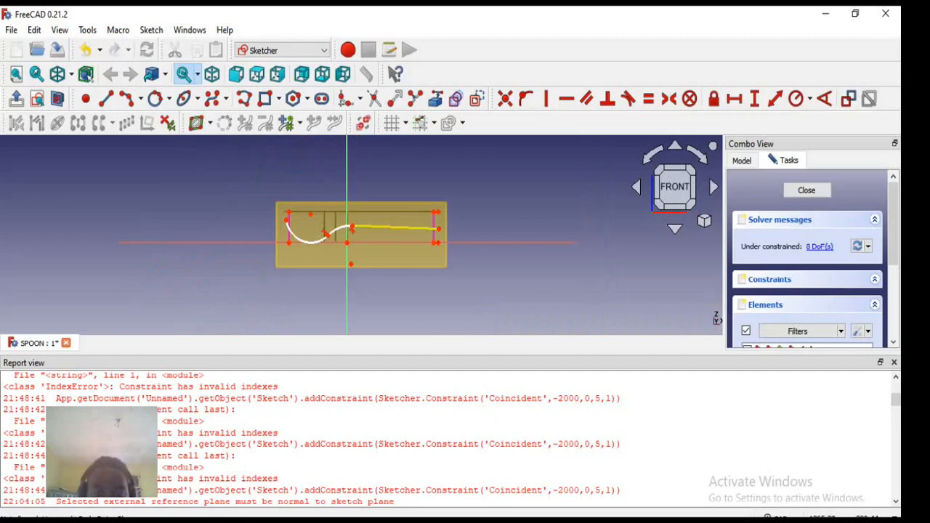
pyautogui.scroll(4, 356, 195)
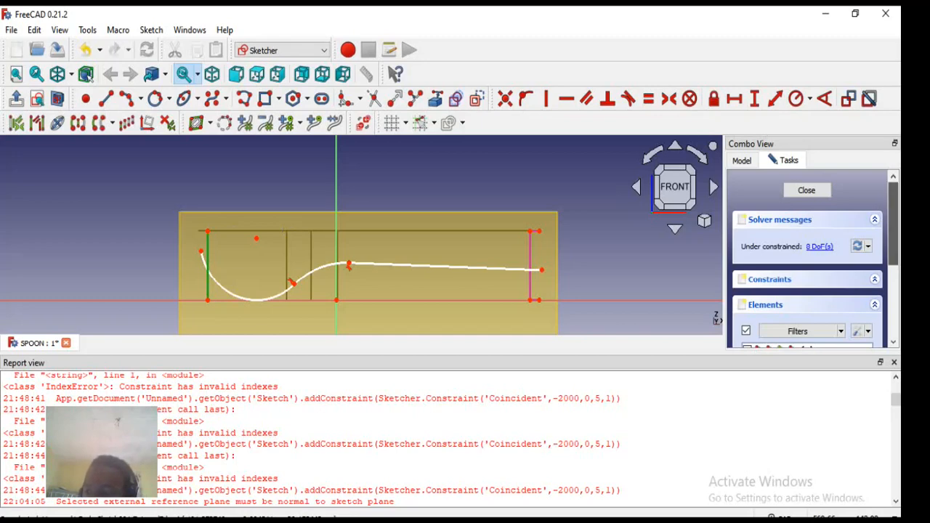
pyautogui.scroll(-5, 813, 258)
pyautogui.scroll(4, 811, 258)
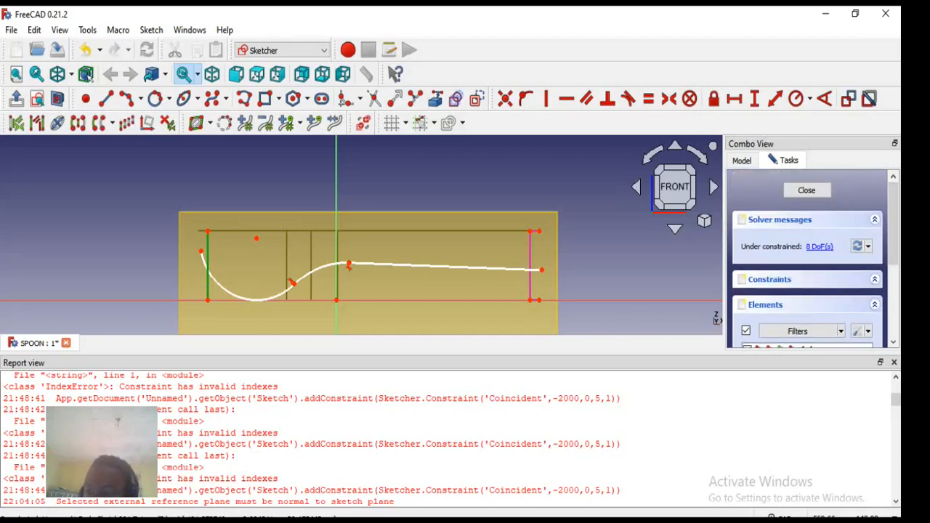
# Clear the linked Extrude edges from Sketch001's External Geometry property
pyautogui.click(806, 279)
pyautogui.moveTo(892, 209); pyautogui.dragTo(892, 236)
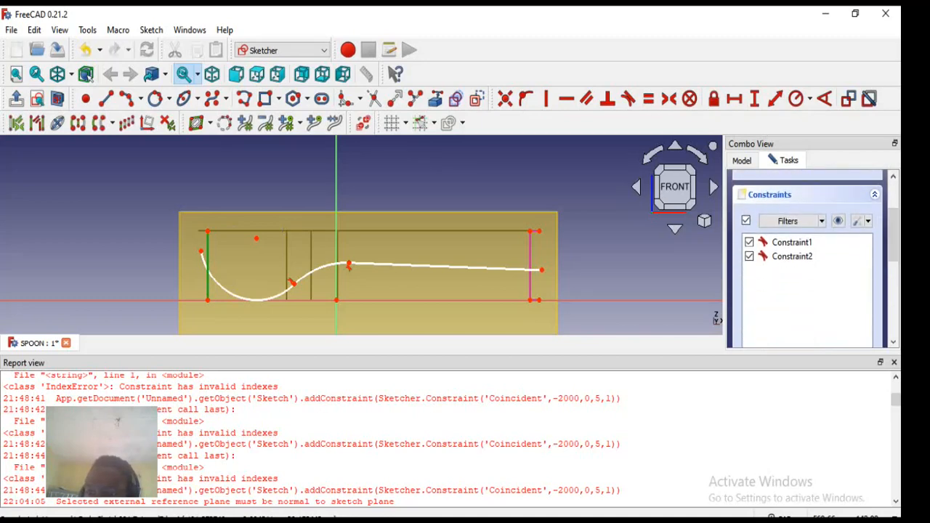
pyautogui.click(742, 160)
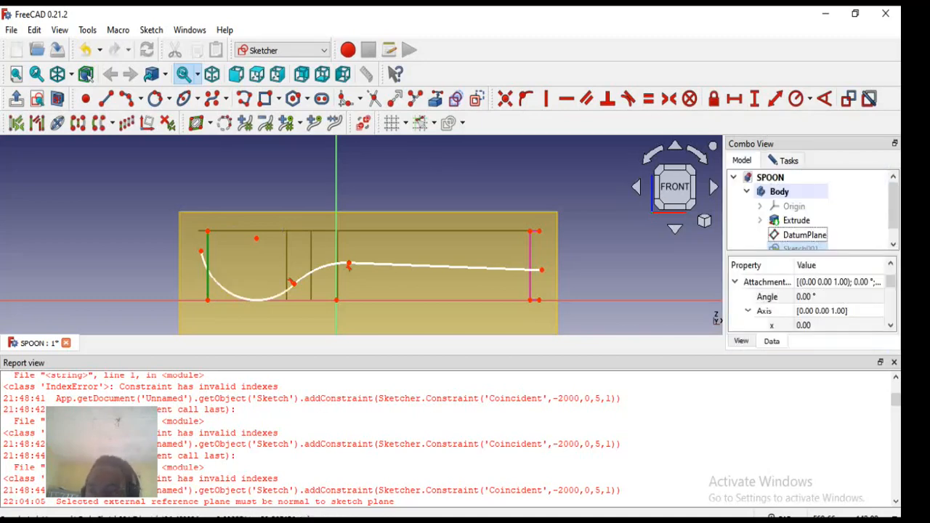
pyautogui.moveTo(890, 285); pyautogui.dragTo(891, 316)
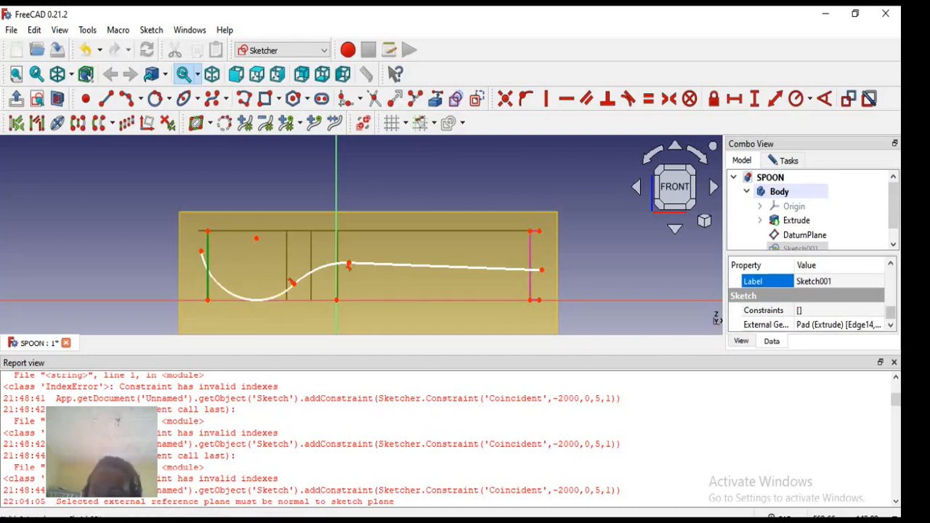
pyautogui.click(836, 324)
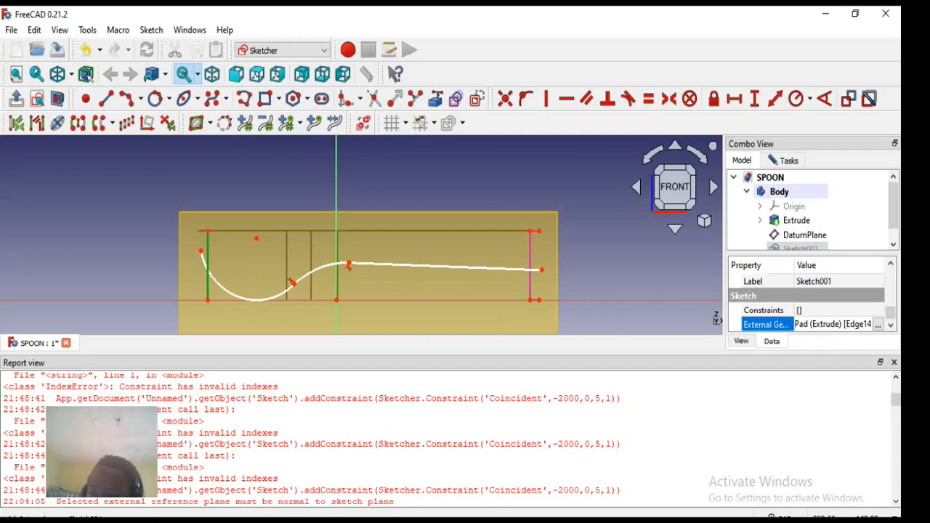
pyautogui.doubleClick(858, 324)
pyautogui.click(858, 325)
pyautogui.click(878, 325)
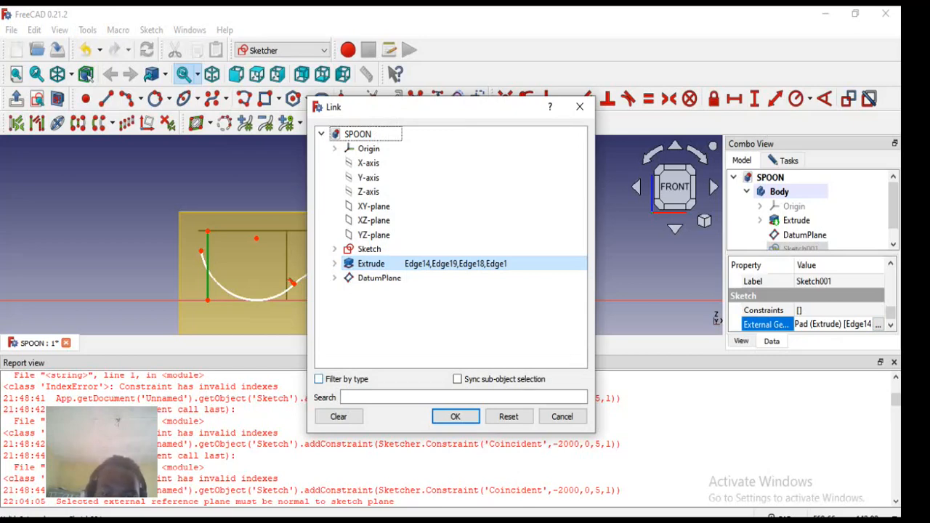
pyautogui.click(338, 417)
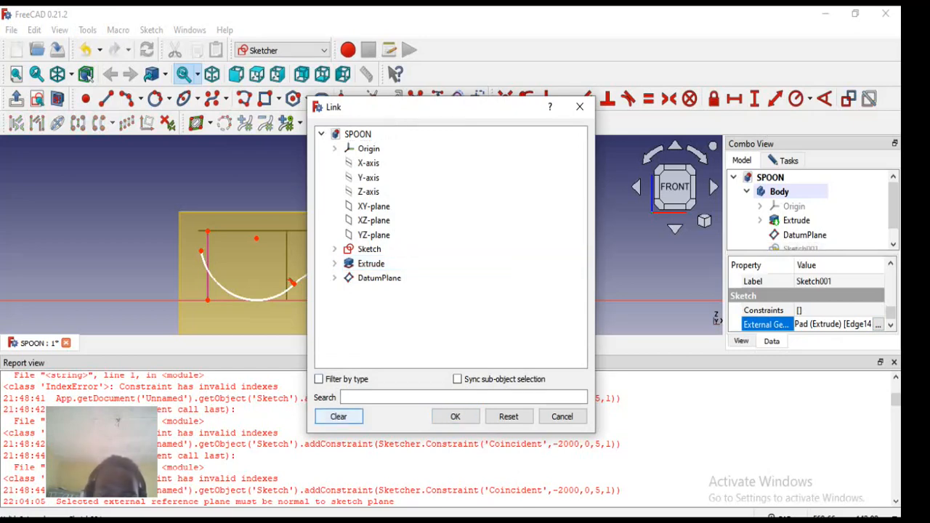
pyautogui.click(455, 416)
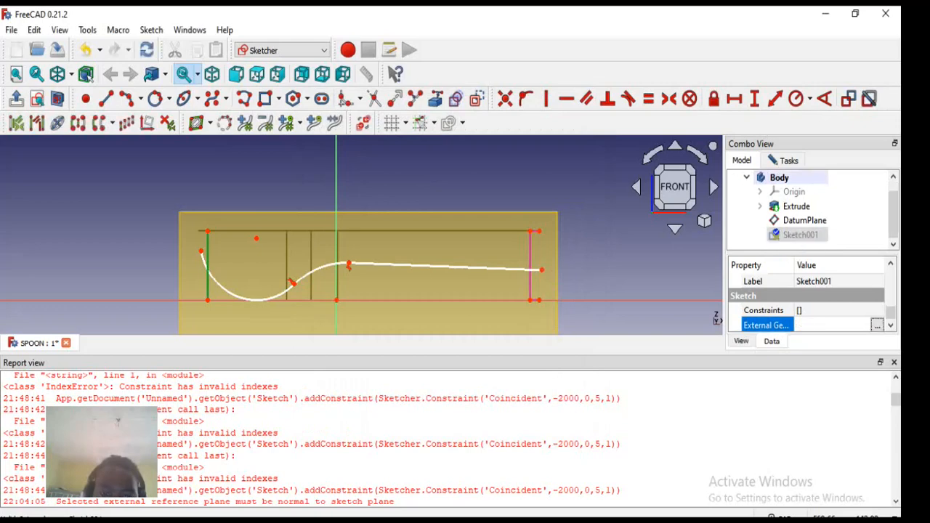
# Delete the projected bowl-end and handle-end reference lines from the sketch
pyautogui.click(530, 266)
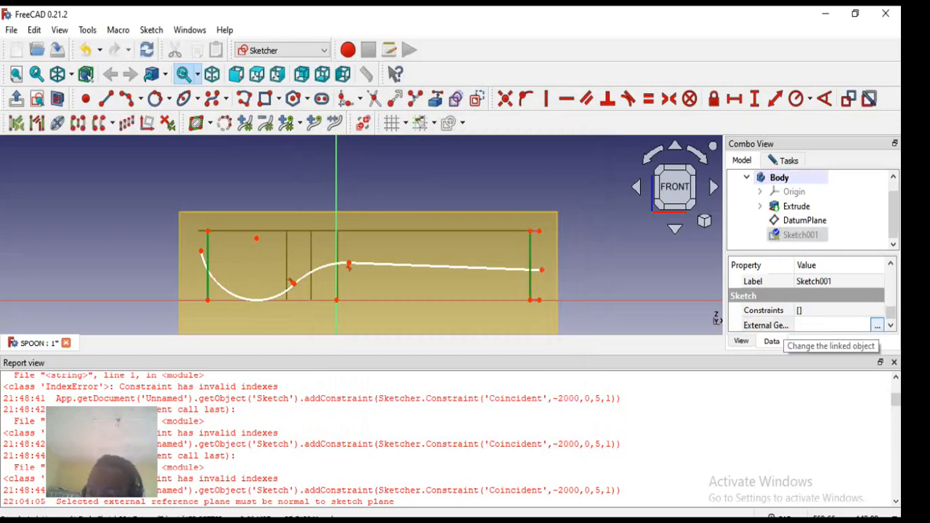
pyautogui.click(877, 325)
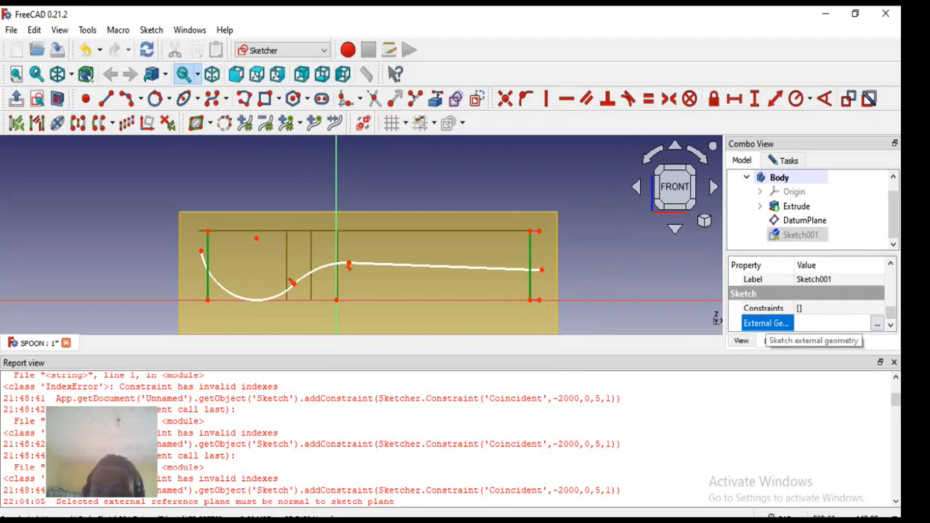
pyautogui.press('Delete')
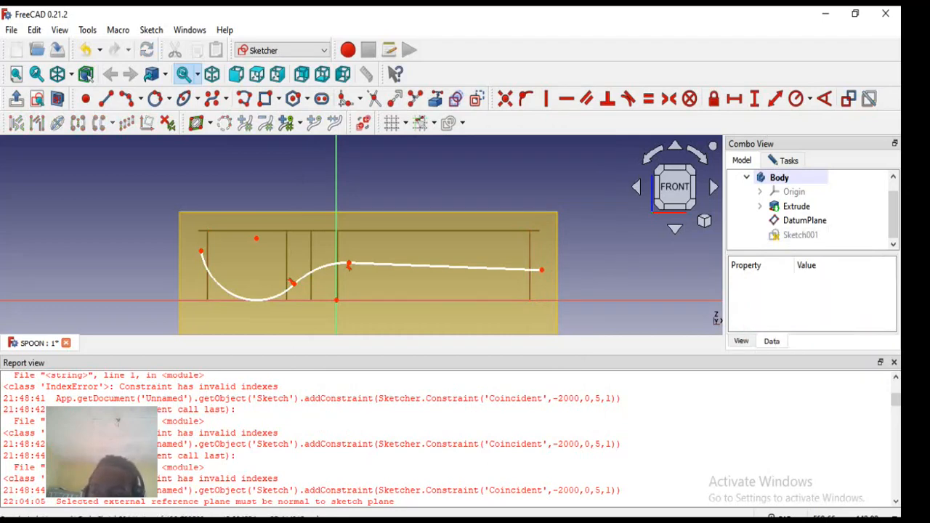
# Inspect Sketch001's external geometry entry and its display properties, reopening the sketch for editing
pyautogui.click(801, 235)
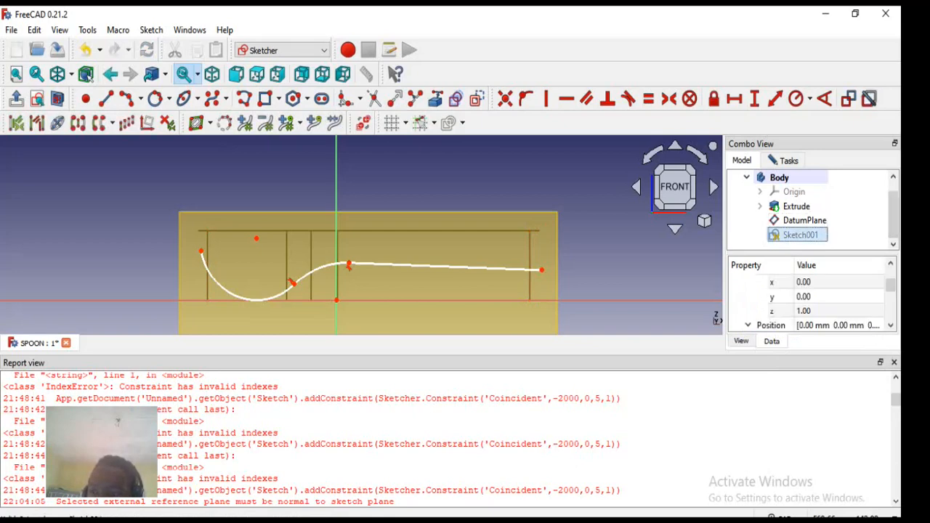
pyautogui.moveTo(891, 285); pyautogui.dragTo(890, 313)
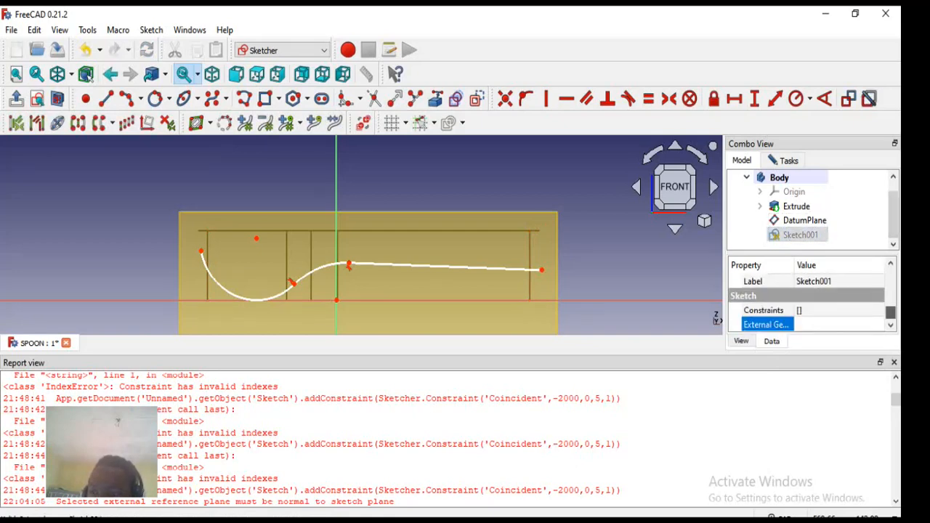
pyautogui.click(800, 234)
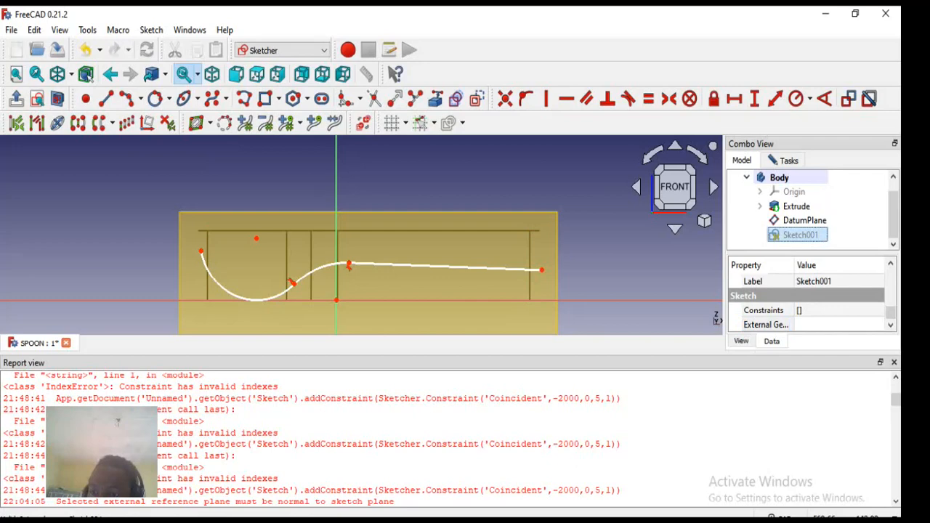
pyautogui.doubleClick(801, 235)
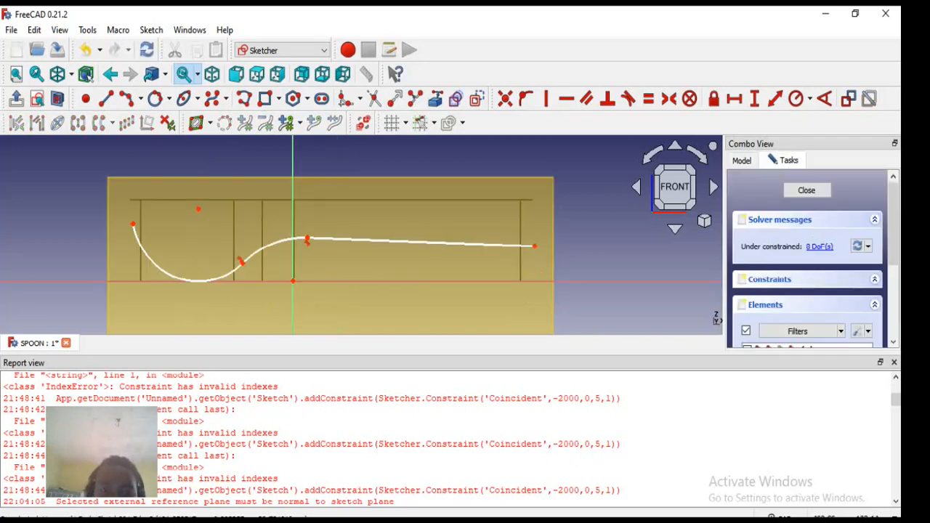
pyautogui.click(741, 160)
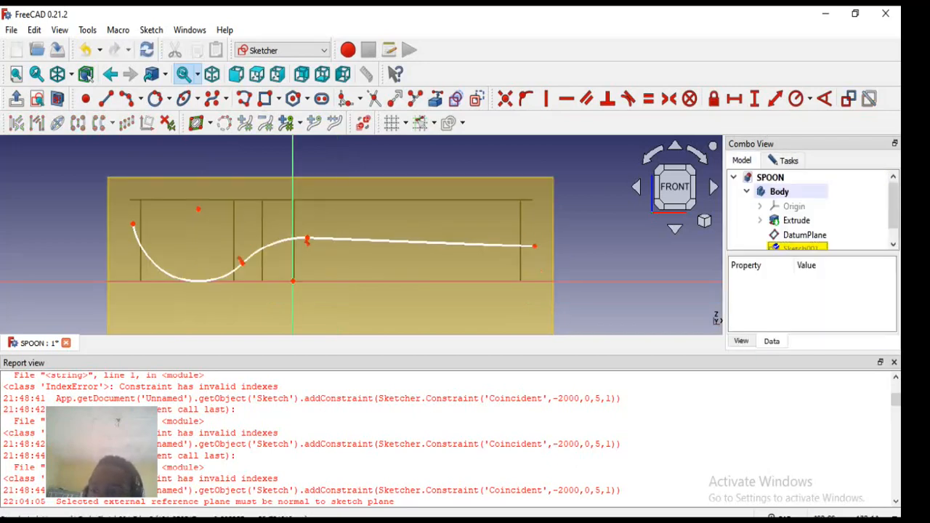
pyautogui.moveTo(893, 206); pyautogui.dragTo(893, 214)
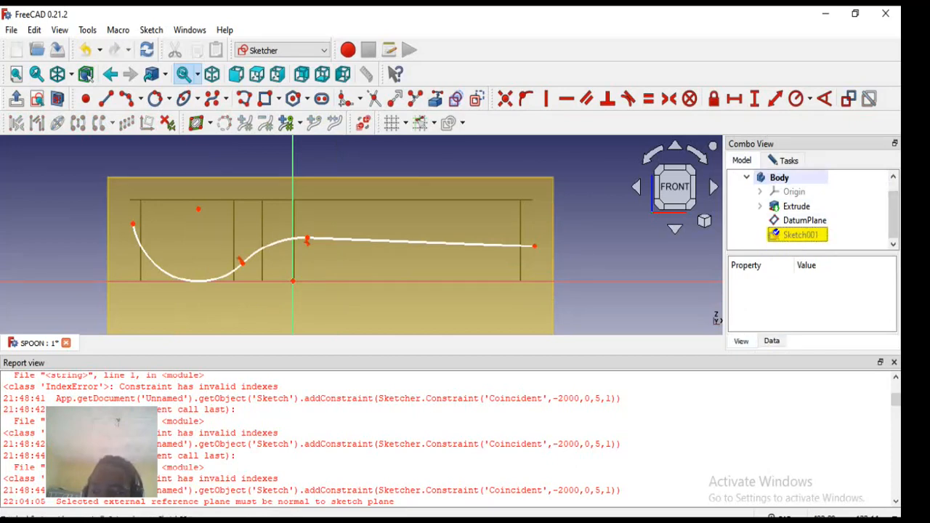
pyautogui.click(800, 235)
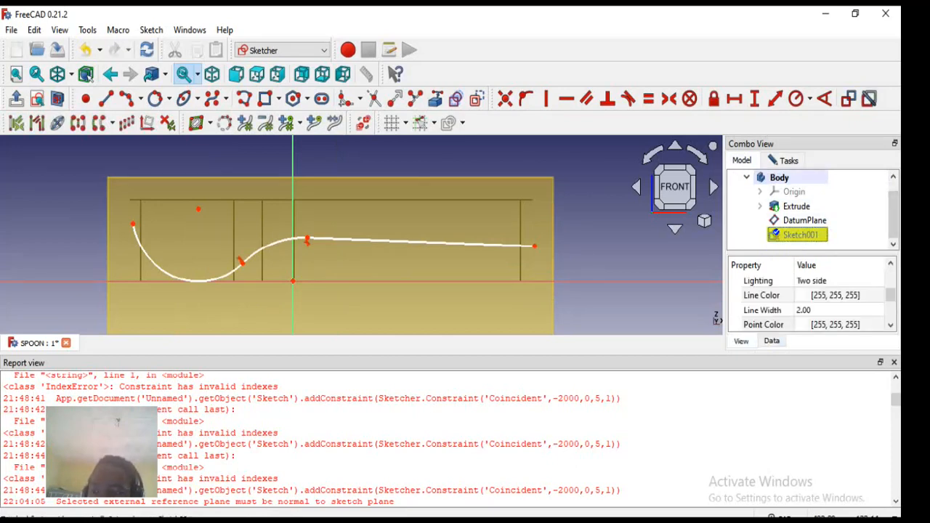
pyautogui.moveTo(890, 295)
pyautogui.mouseDown()
pyautogui.moveTo(890, 309)
pyautogui.moveTo(891, 291)
pyautogui.mouseUp()
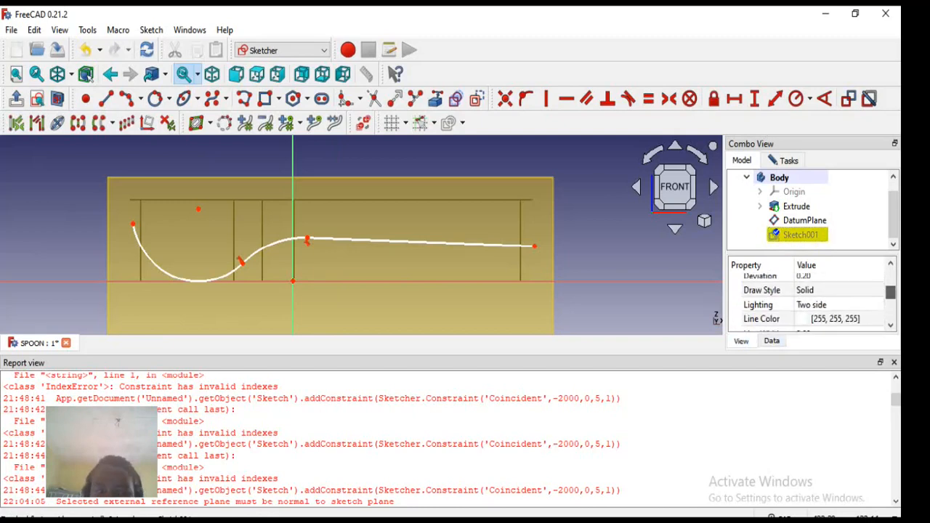
pyautogui.scroll(-2, 321, 249)
pyautogui.scroll(2, 312, 262)
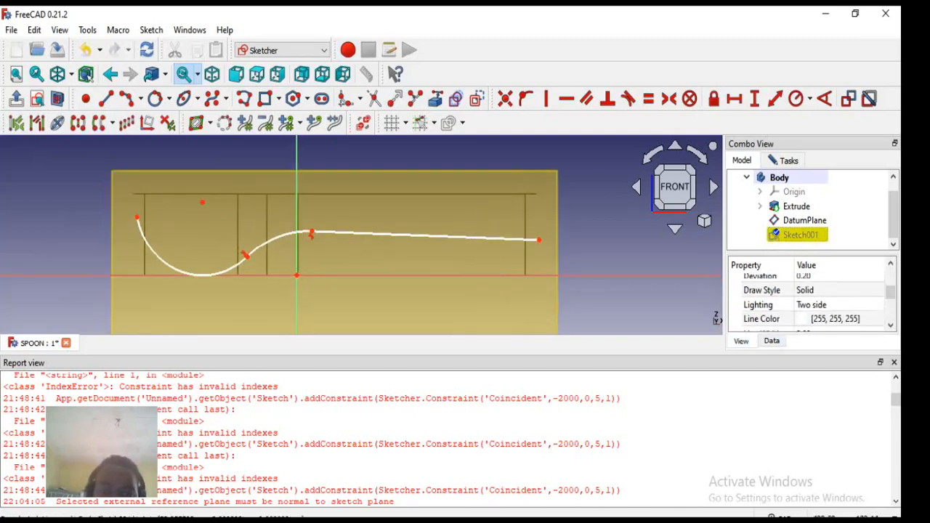
# Undo the deletion of the projected reference lines
pyautogui.hotkey('ctrl', 'z')
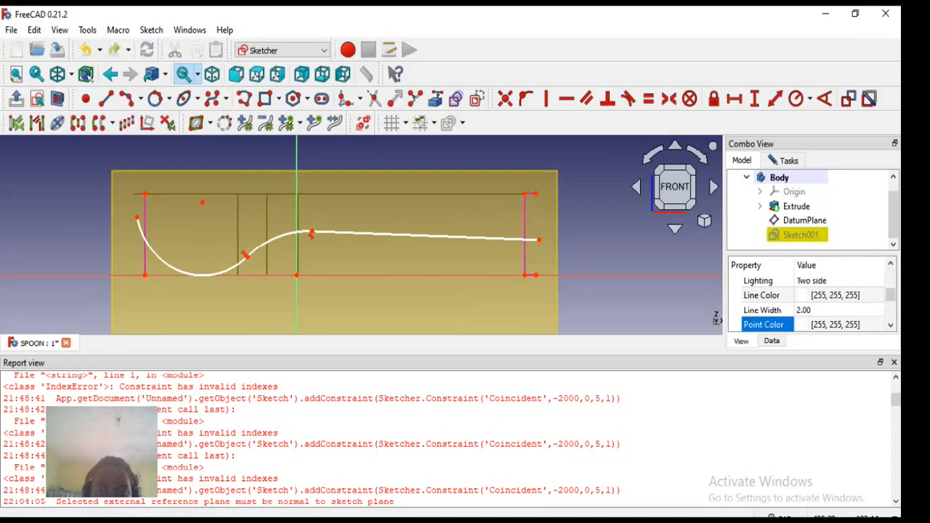
pyautogui.moveTo(891, 294); pyautogui.dragTo(890, 313)
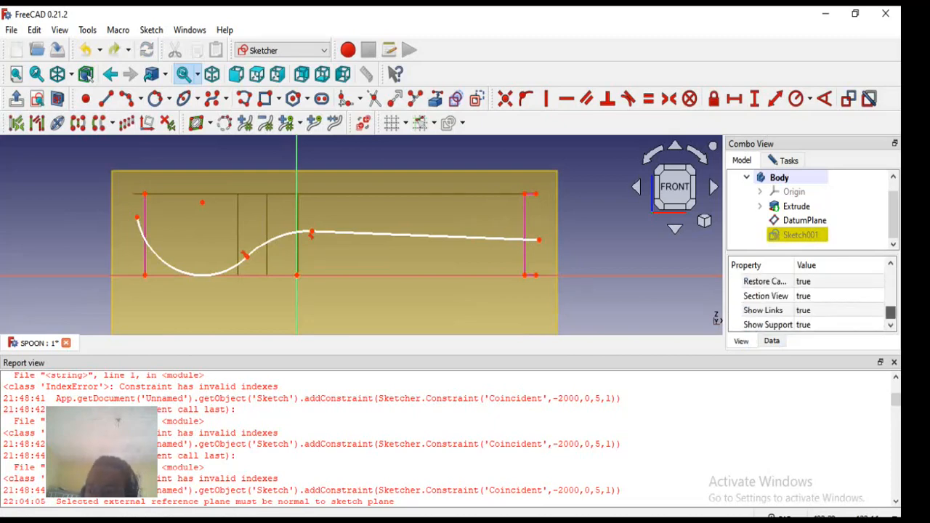
pyautogui.moveTo(145, 193); pyautogui.dragTo(138, 193)
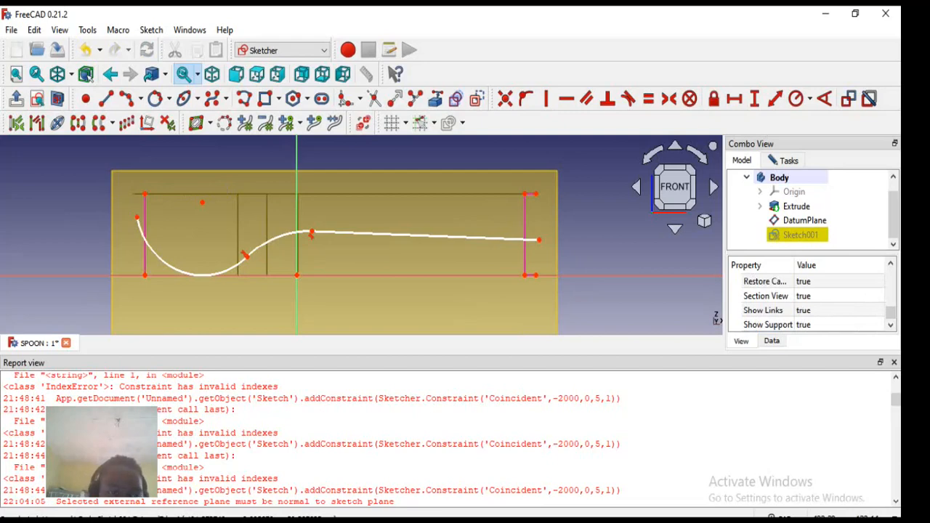
# Set Sketch001's Autoconstraints property to false and keep Avoid Redundant set to true
pyautogui.click(524, 228)
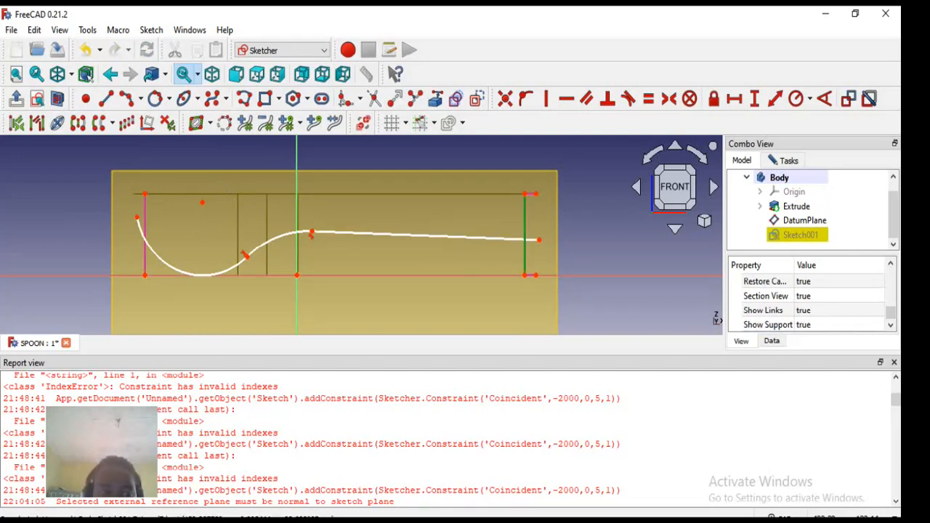
pyautogui.click(144, 218)
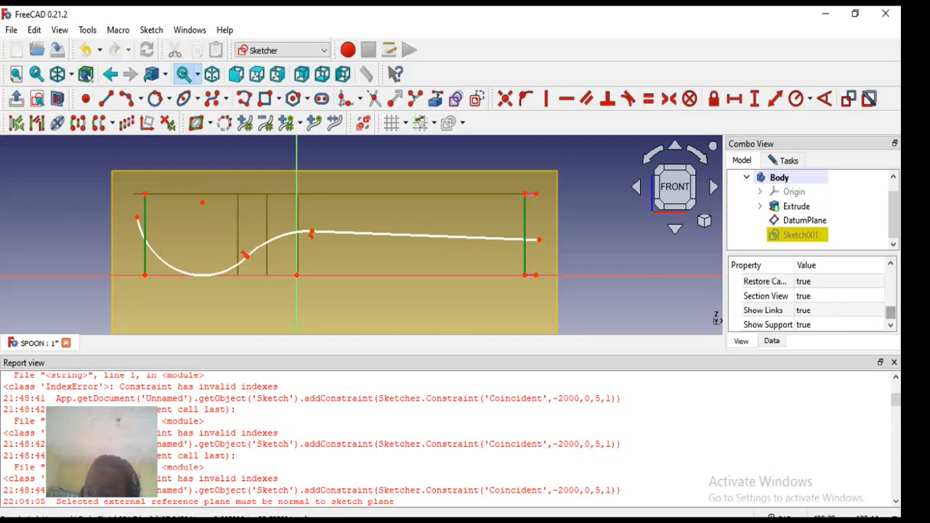
pyautogui.scroll(6, 806, 302)
pyautogui.scroll(-1, 807, 302)
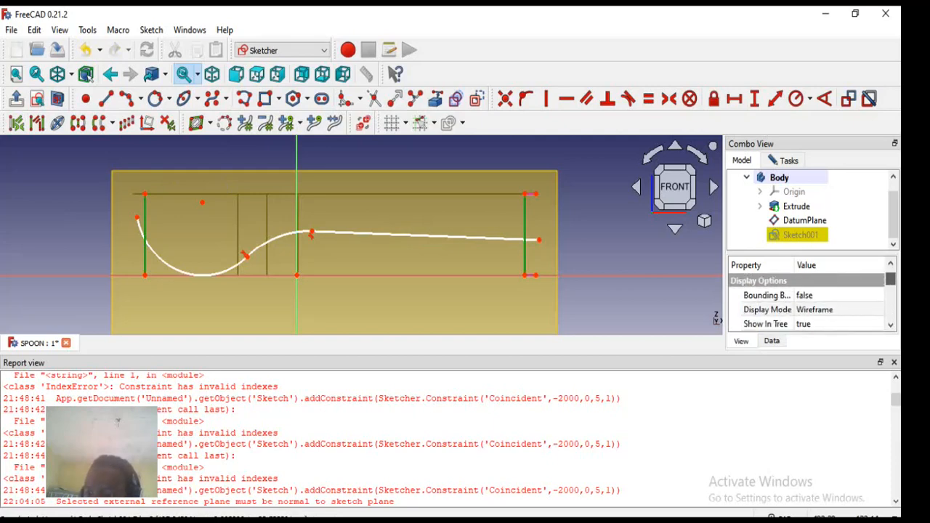
pyautogui.scroll(1, 807, 302)
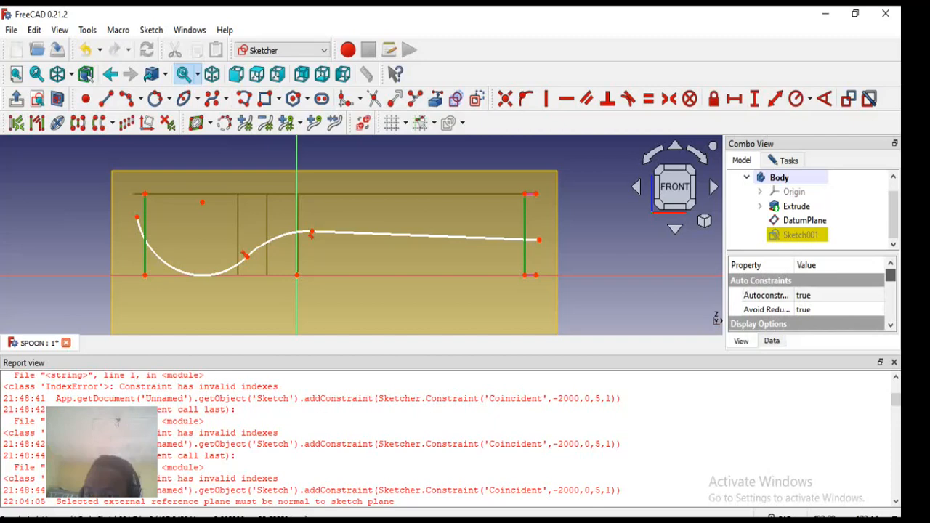
pyautogui.click(836, 295)
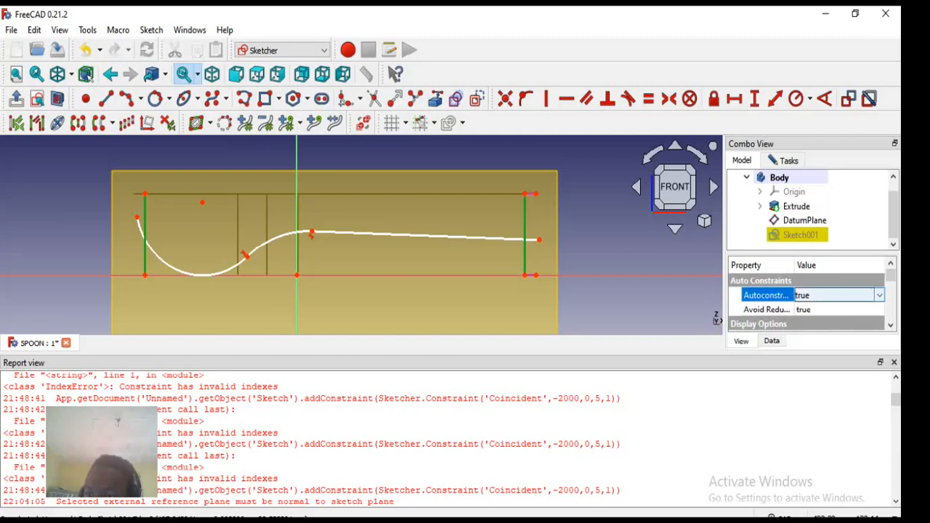
pyautogui.click(835, 295)
pyautogui.click(836, 308)
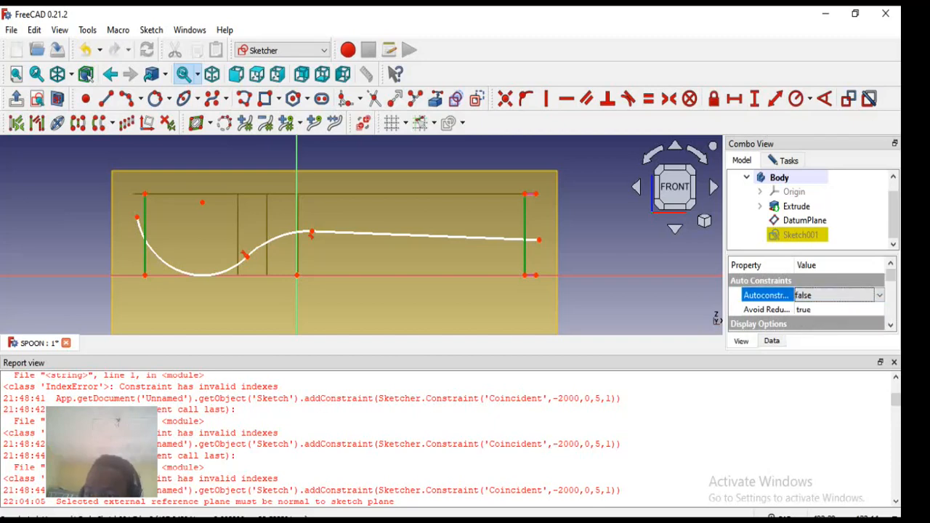
pyautogui.click(836, 310)
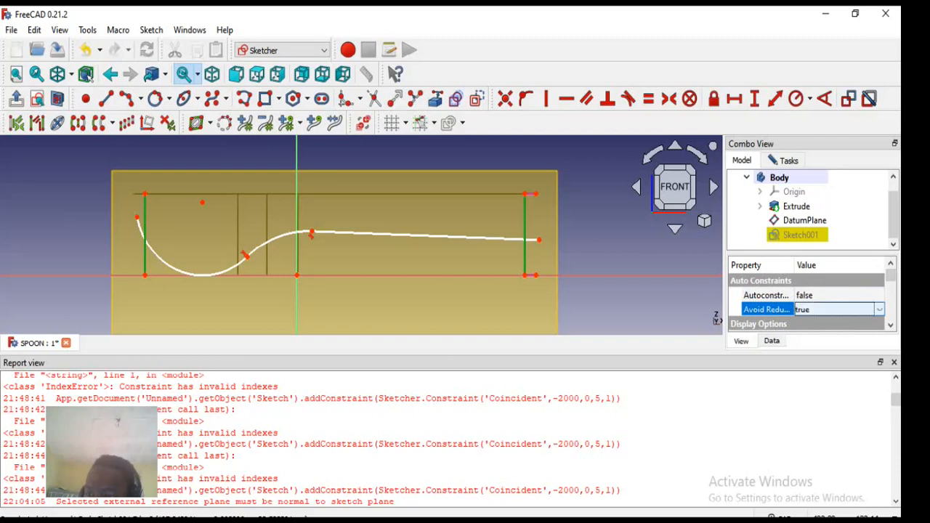
pyautogui.click(835, 309)
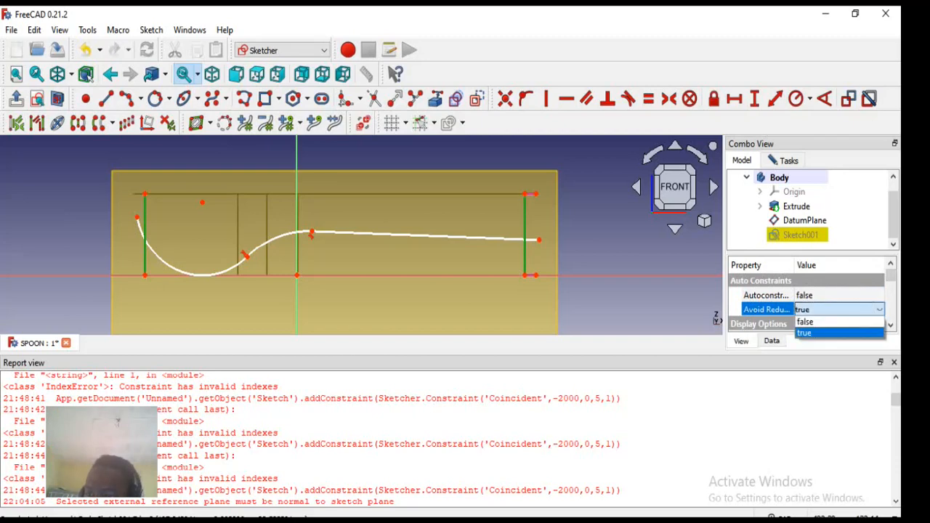
pyautogui.click(836, 333)
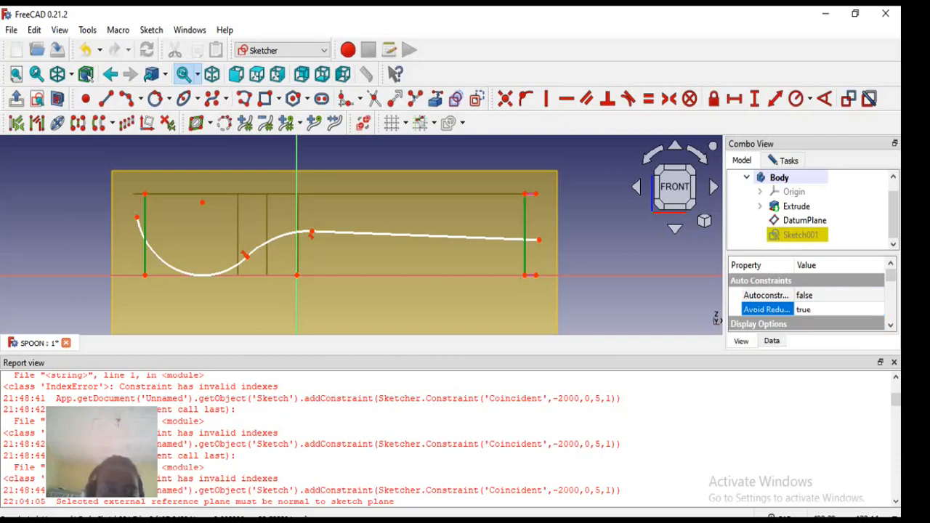
# Clear the linked Extrude edges from Sketch001's External Geometry property again
pyautogui.click(145, 194)
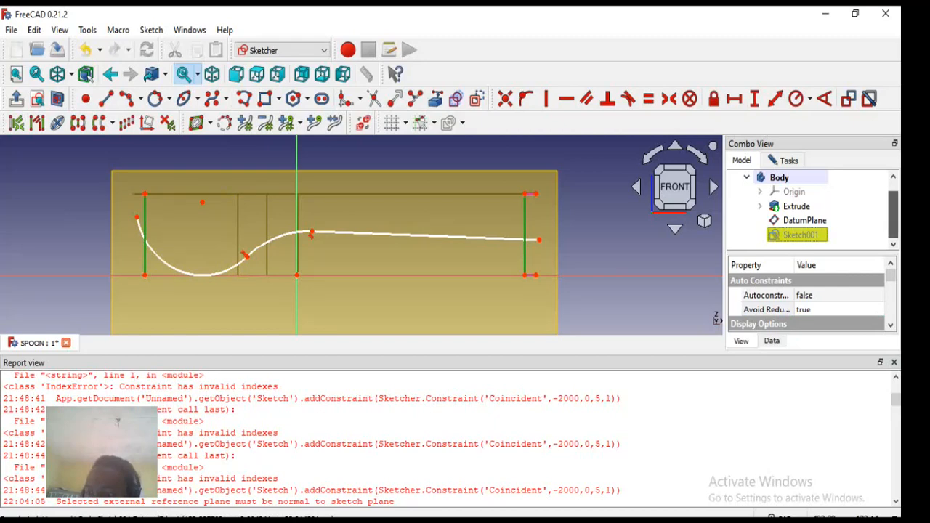
pyautogui.moveTo(891, 275); pyautogui.dragTo(890, 312)
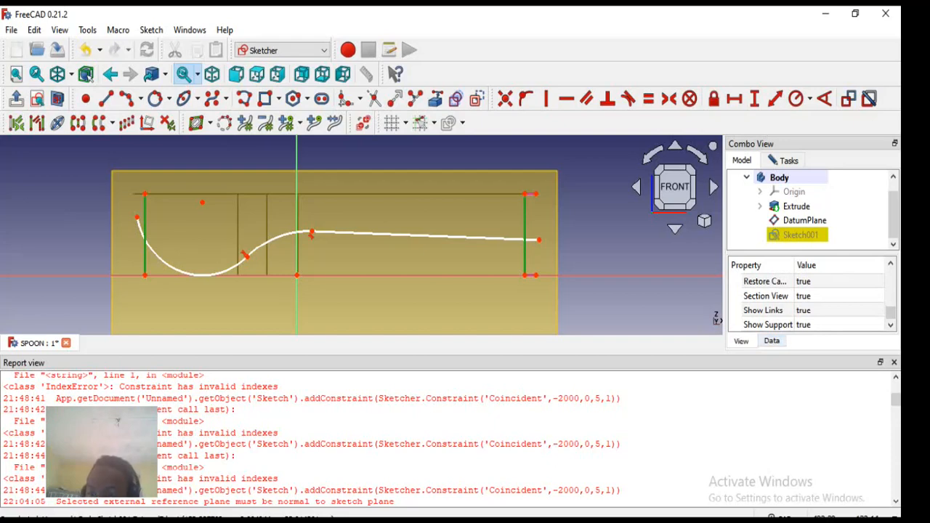
pyautogui.click(771, 341)
pyautogui.moveTo(890, 313); pyautogui.dragTo(890, 314)
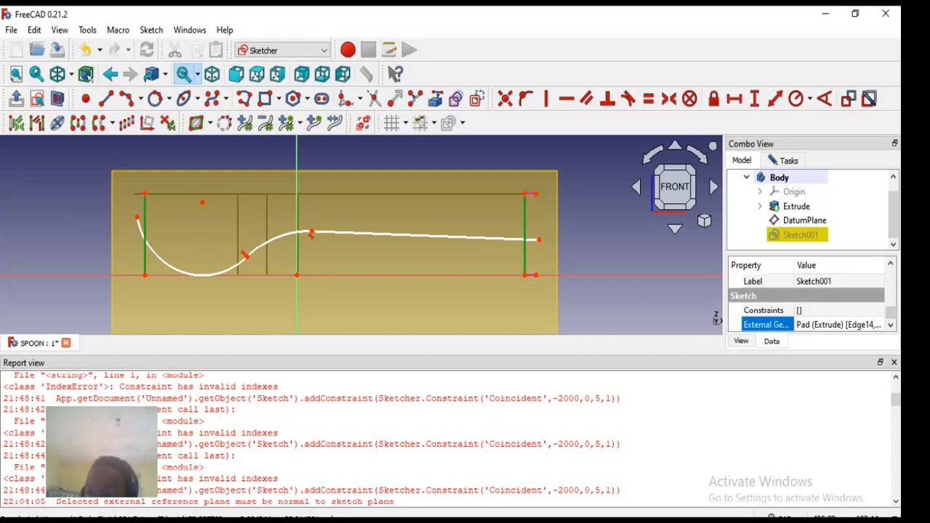
pyautogui.click(840, 325)
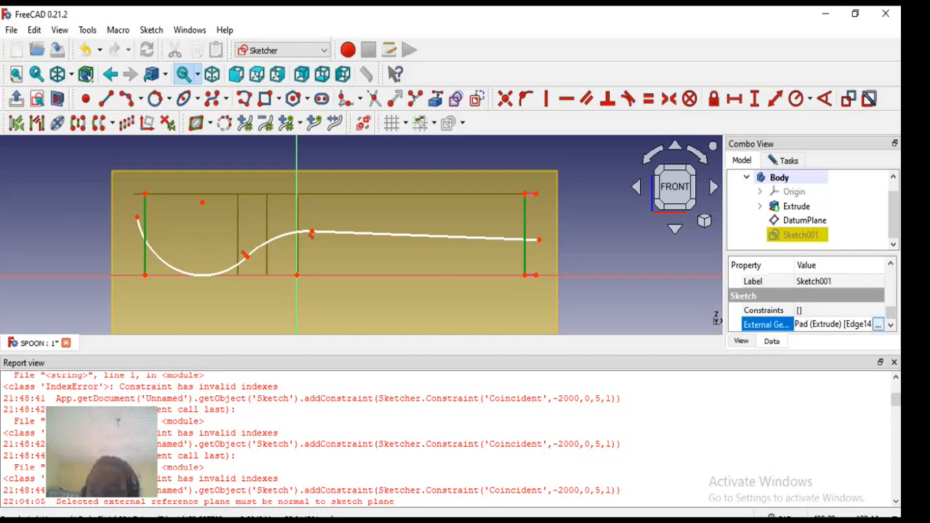
pyautogui.click(878, 325)
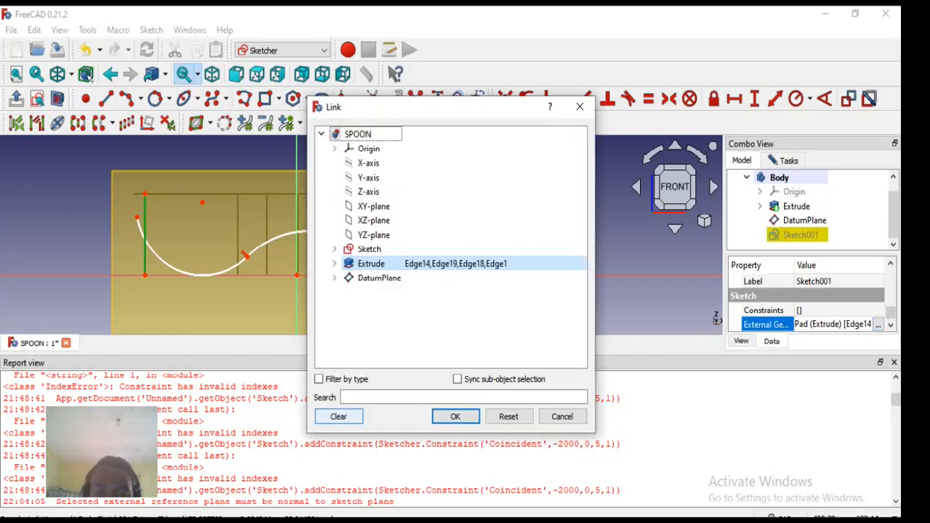
pyautogui.click(338, 416)
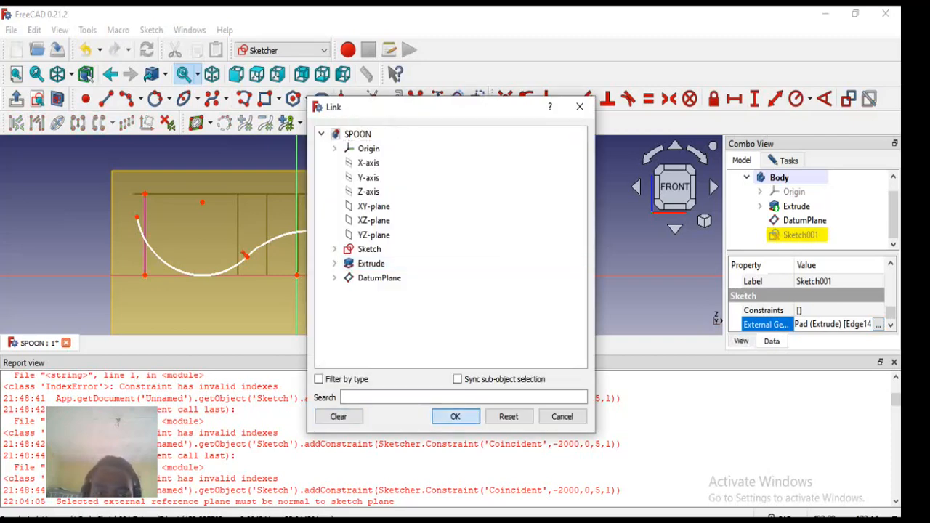
pyautogui.click(455, 417)
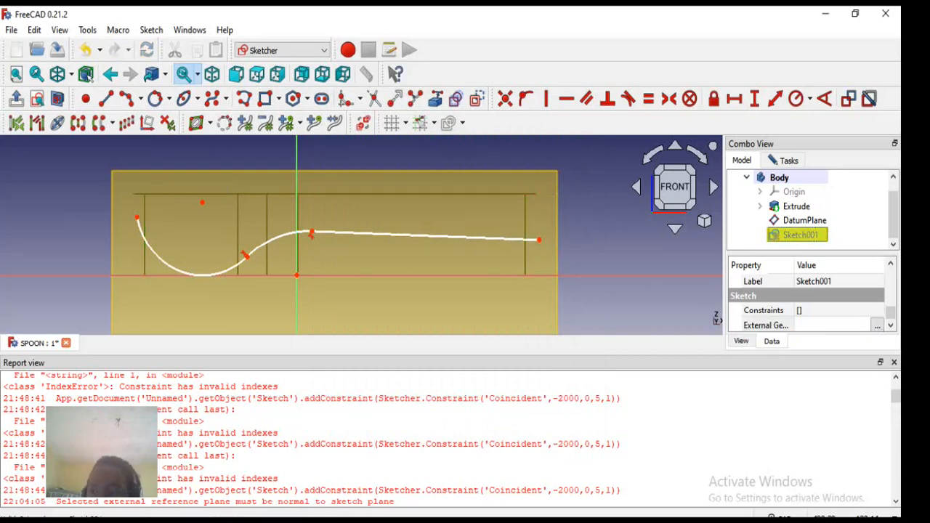
# Close Sketch001, check its External Geometry property, and reopen the sketch for editing
pyautogui.click(784, 161)
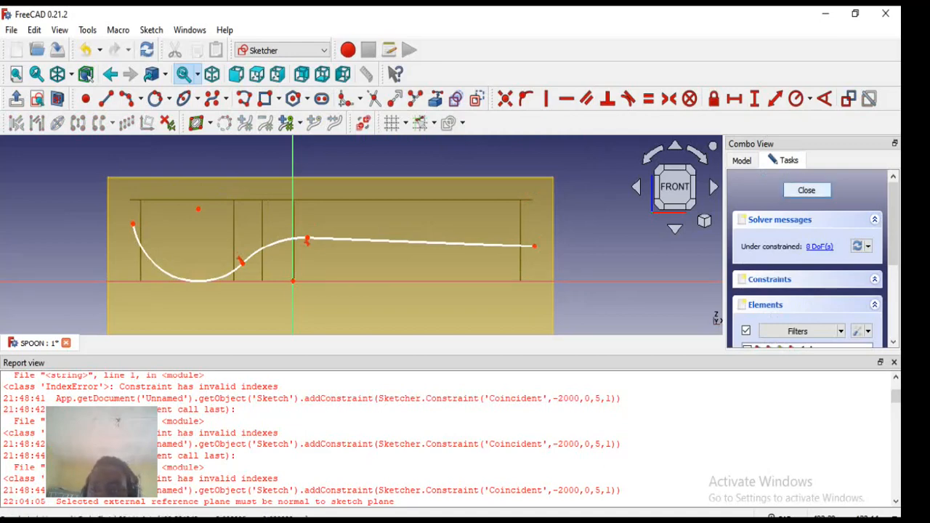
pyautogui.click(807, 190)
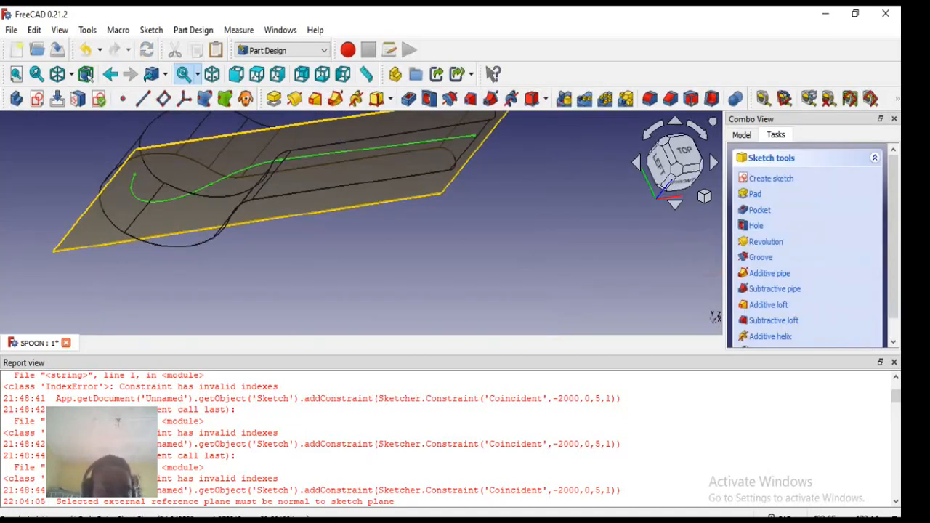
pyautogui.click(741, 134)
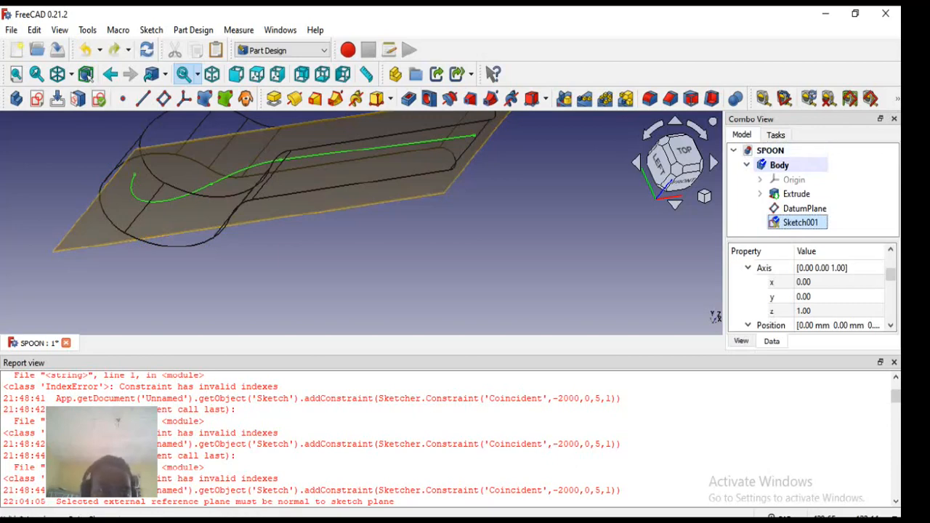
pyautogui.scroll(-2, 807, 291)
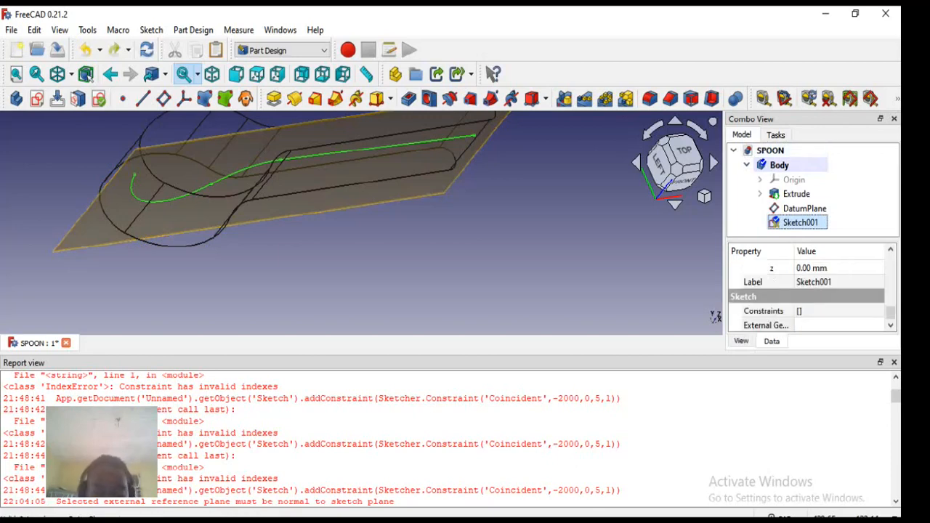
pyautogui.doubleClick(800, 222)
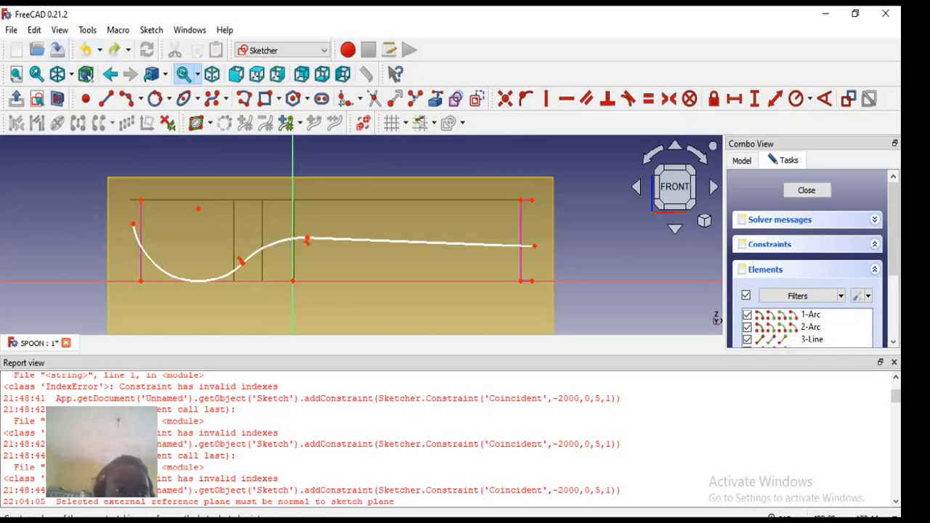
# Draw two vertical construction lines 50 mm long, spanning the body's height at the bowl tip and the handle tip
pyautogui.click(106, 98)
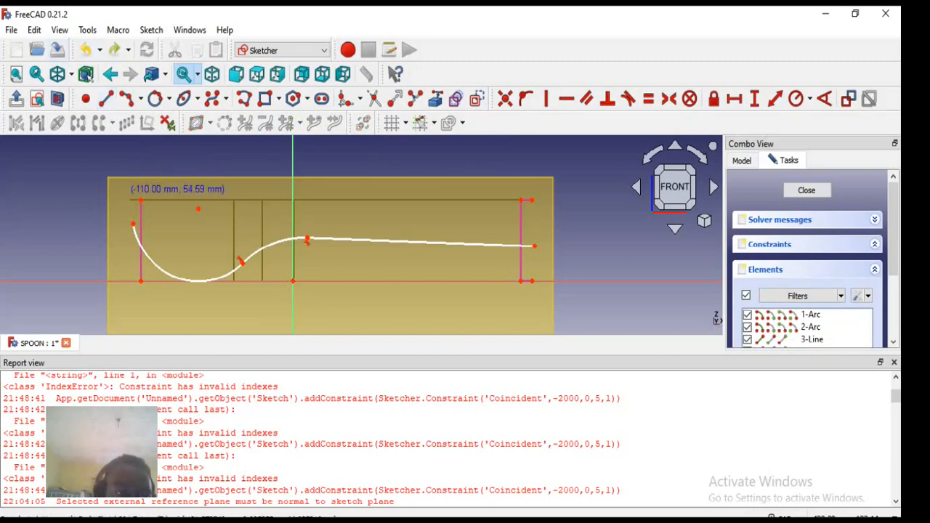
pyautogui.click(132, 202)
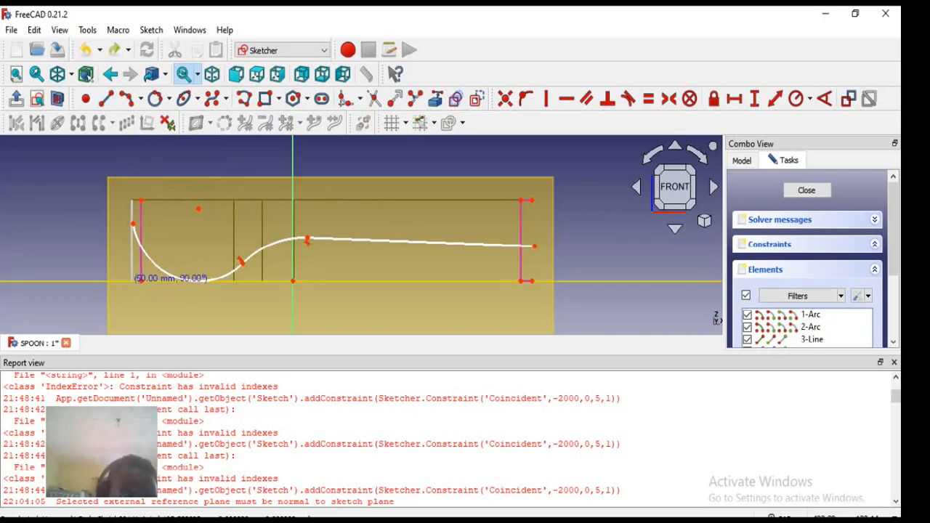
pyautogui.click(131, 281)
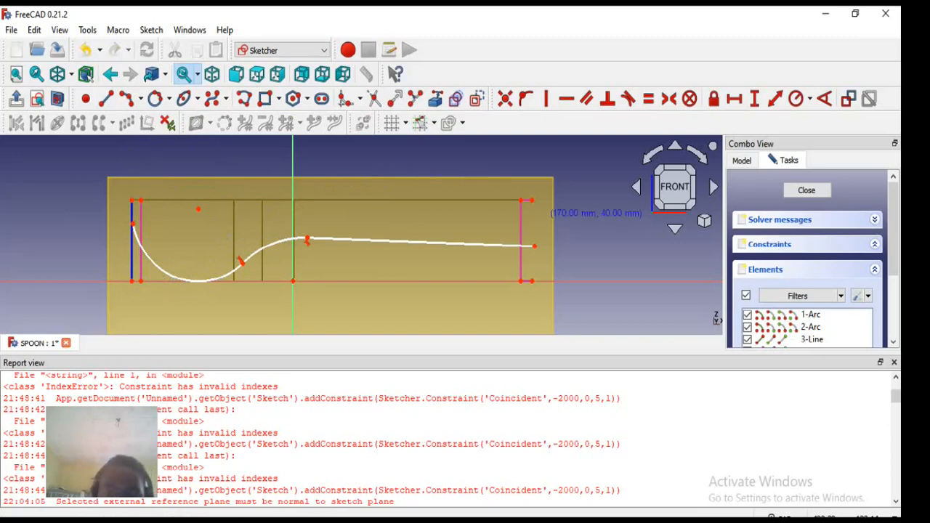
pyautogui.click(532, 199)
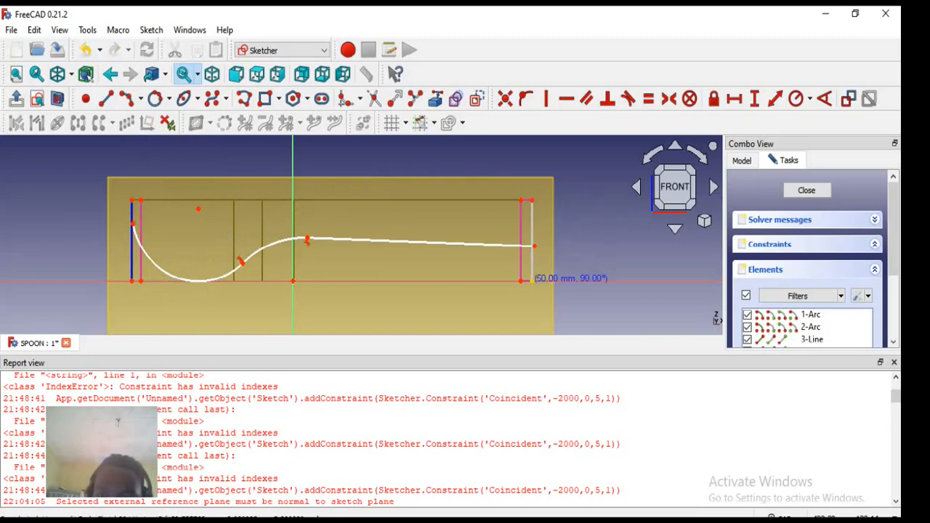
pyautogui.click(532, 281)
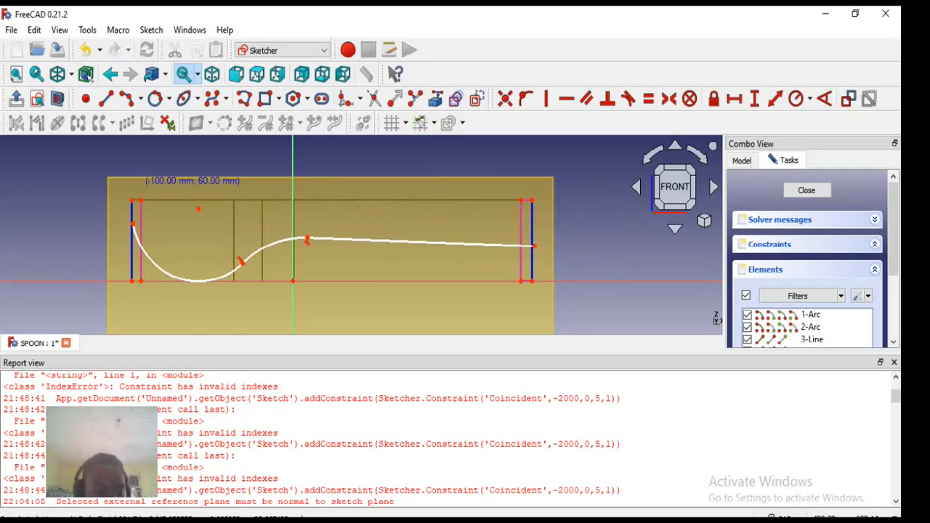
pyautogui.press('Escape')
# Delete the inner projected vertical lines at both ends and convert the two drawn vertical lines to normal geometry
pyautogui.click(141, 240)
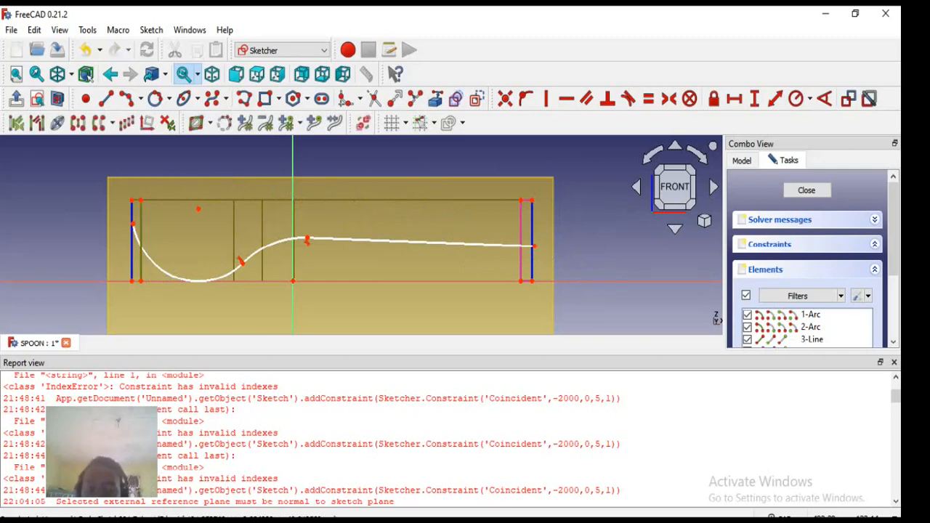
pyautogui.press('Delete')
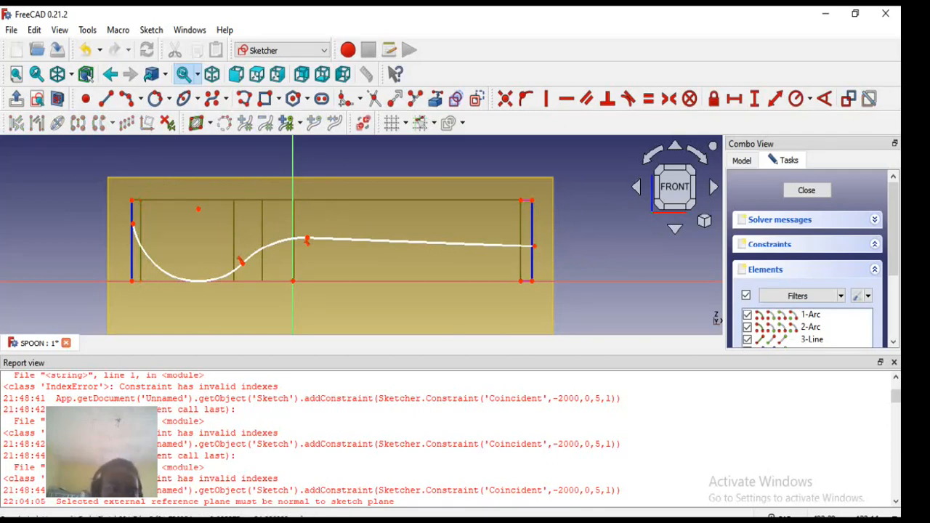
pyautogui.click(131, 251)
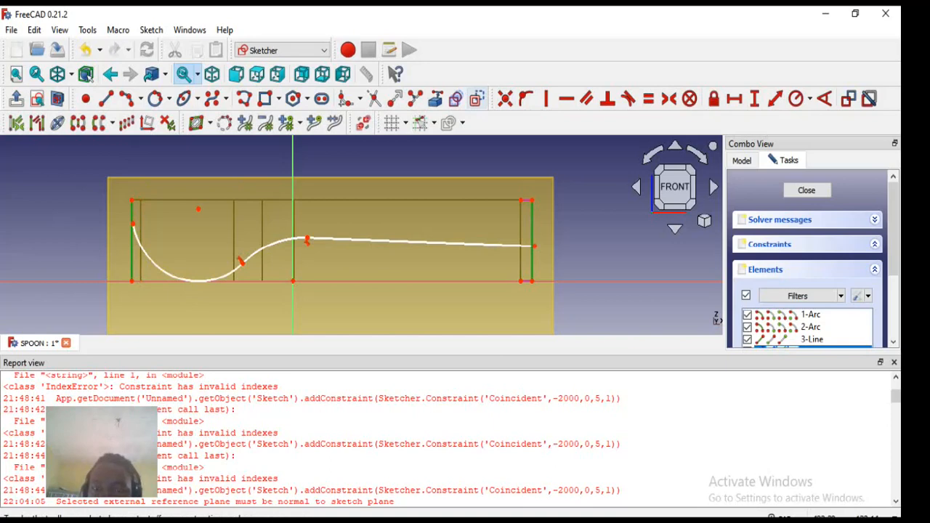
pyautogui.click(476, 98)
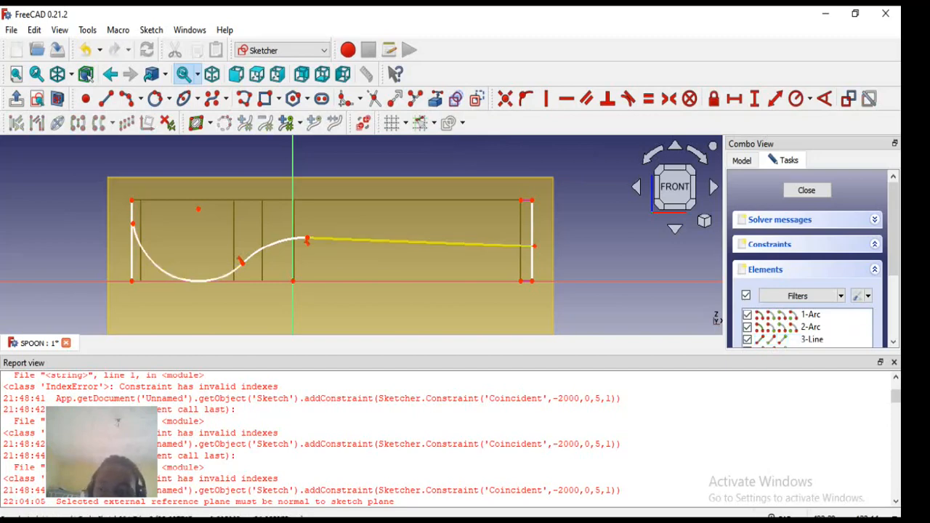
pyautogui.click(806, 190)
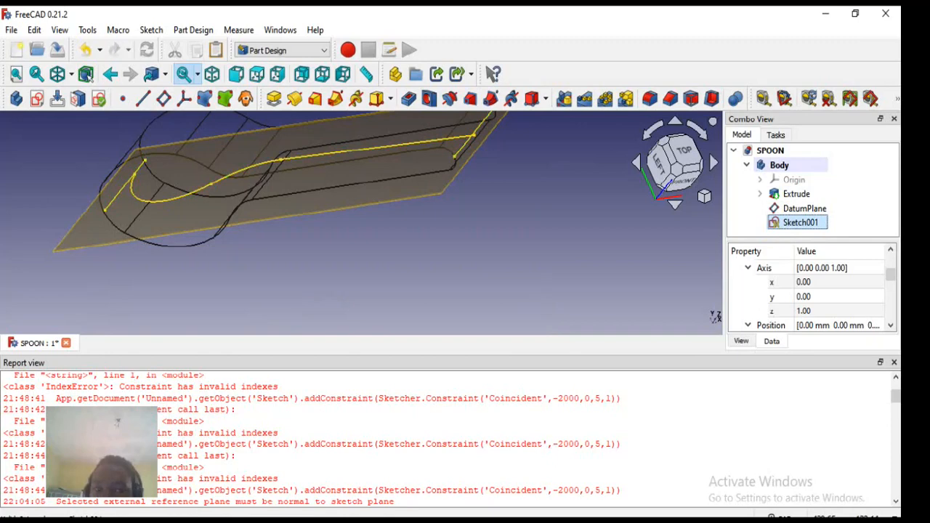
# Reopen Sketch001 and move the bowl arc's free endpoint up onto the vertical line at the bowl tip
pyautogui.doubleClick(800, 223)
pyautogui.moveTo(132, 226); pyautogui.dragTo(134, 253)
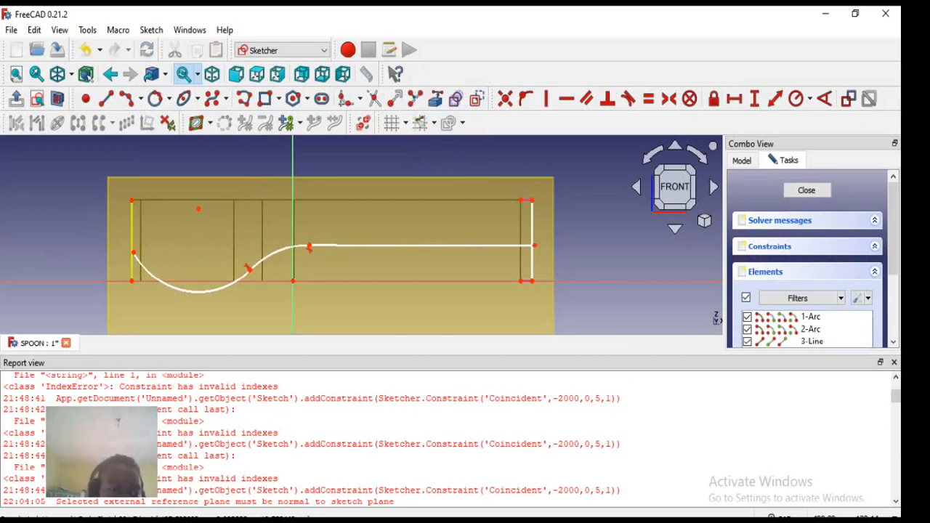
pyautogui.click(133, 253)
pyautogui.click(131, 237)
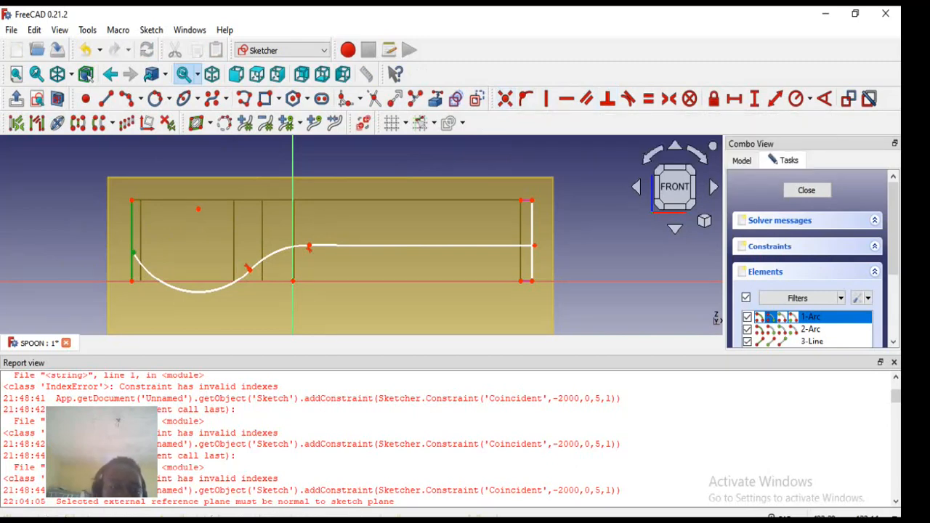
pyautogui.click(121, 255)
pyautogui.moveTo(133, 252); pyautogui.dragTo(131, 232)
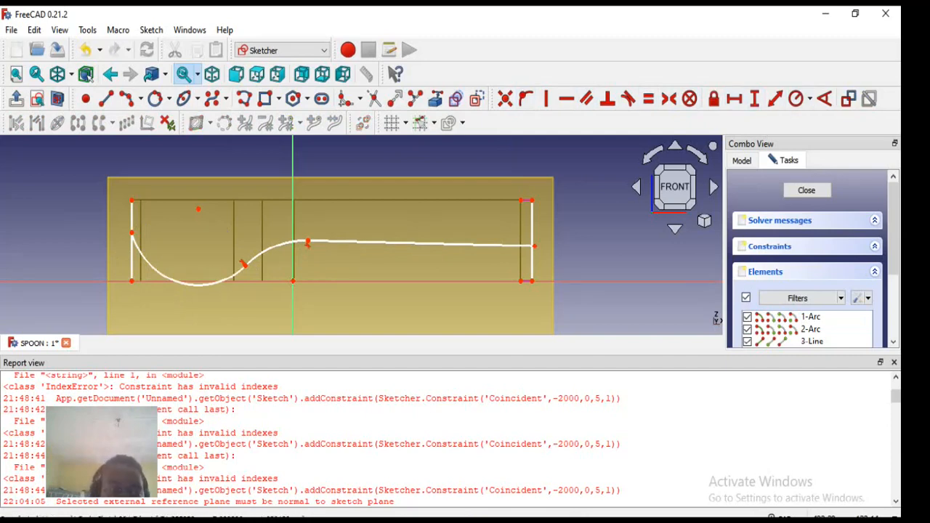
# Constrain the bowl arc's endpoint to a vertical distance of 20 mm below the bowl-end line's upper endpoint
pyautogui.click(132, 233)
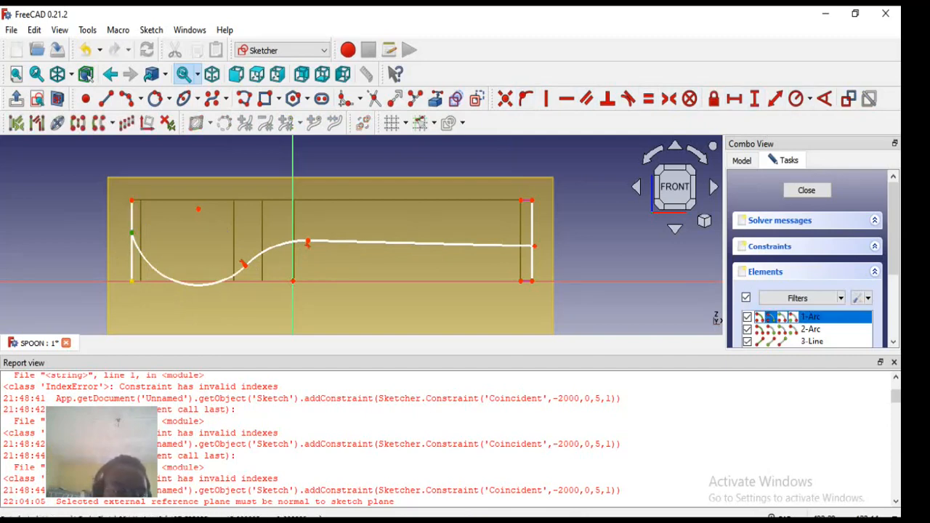
pyautogui.click(132, 200)
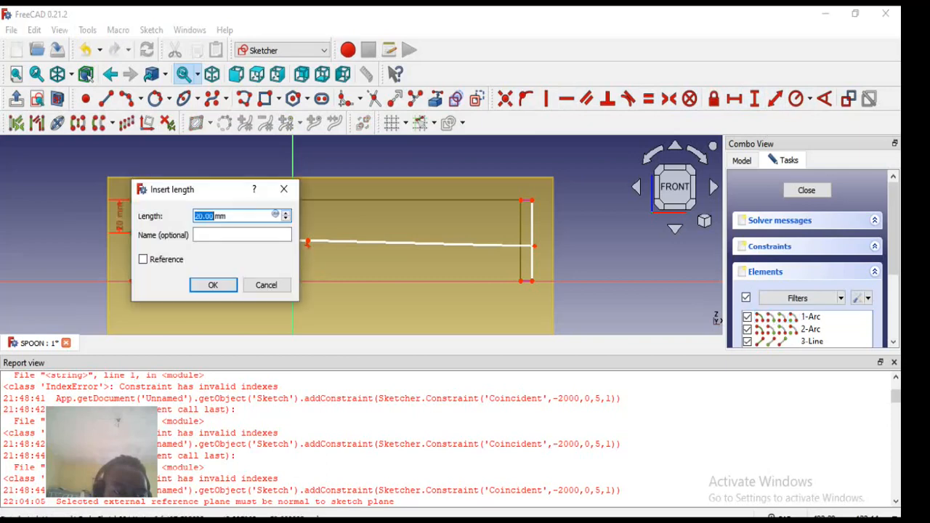
pyautogui.click(213, 285)
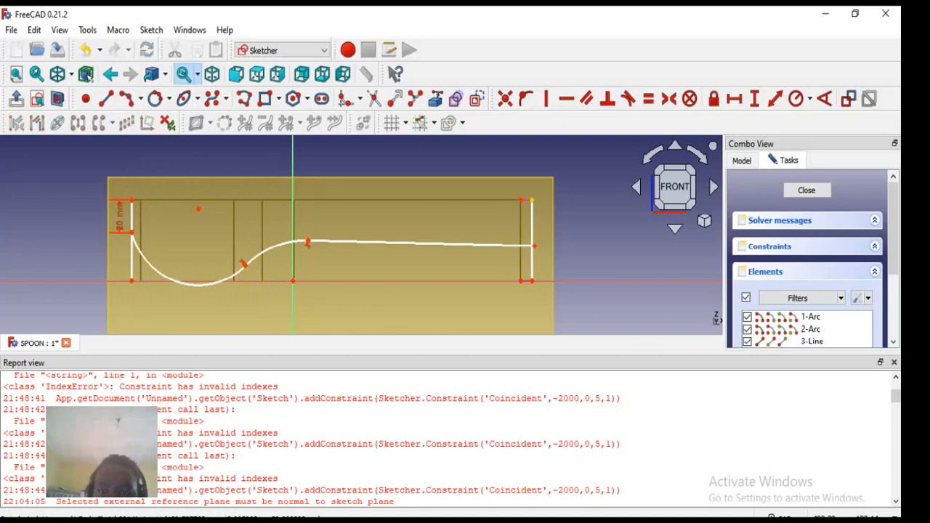
# Constrain the handle line's endpoint 15 mm vertically from the upper end of the handle-tip line and leave the sketch
pyautogui.click(532, 200)
pyautogui.click(534, 246)
pyautogui.press('i')
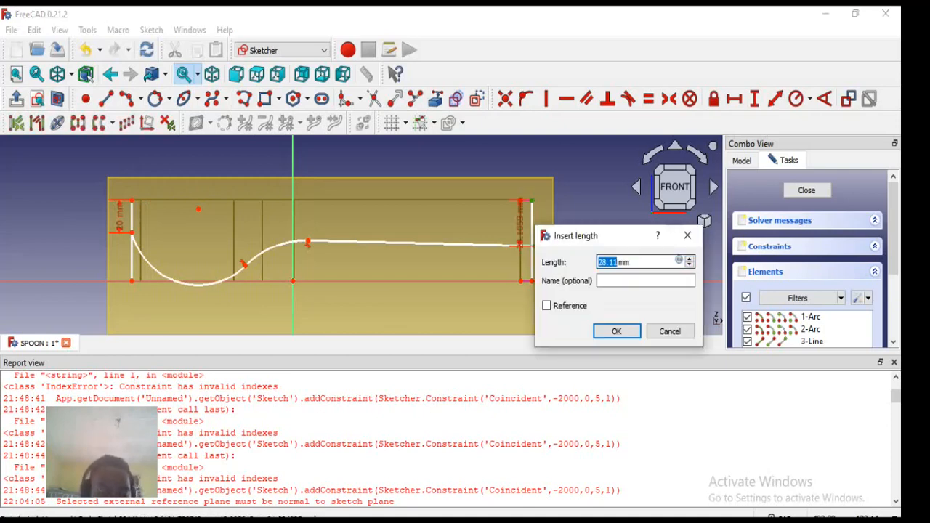
pyautogui.write('1')
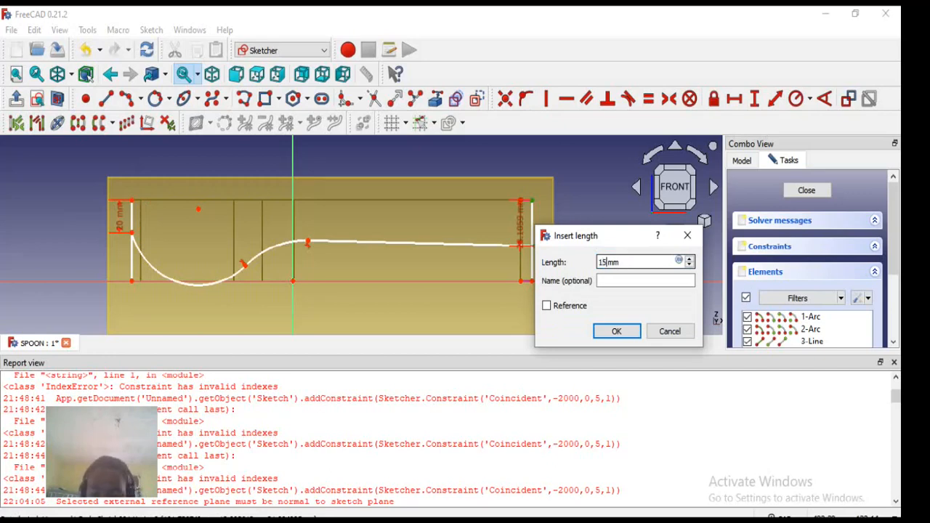
pyautogui.press('Return')
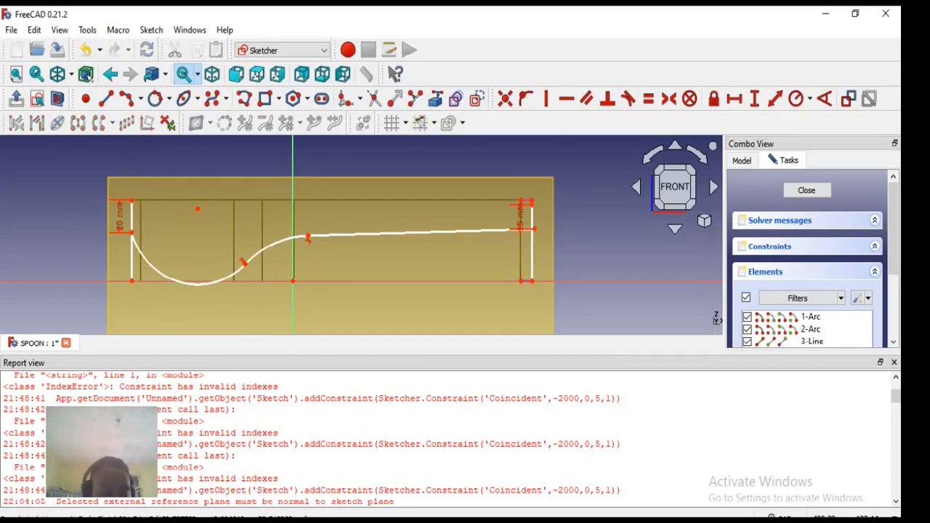
pyautogui.press('Escape')
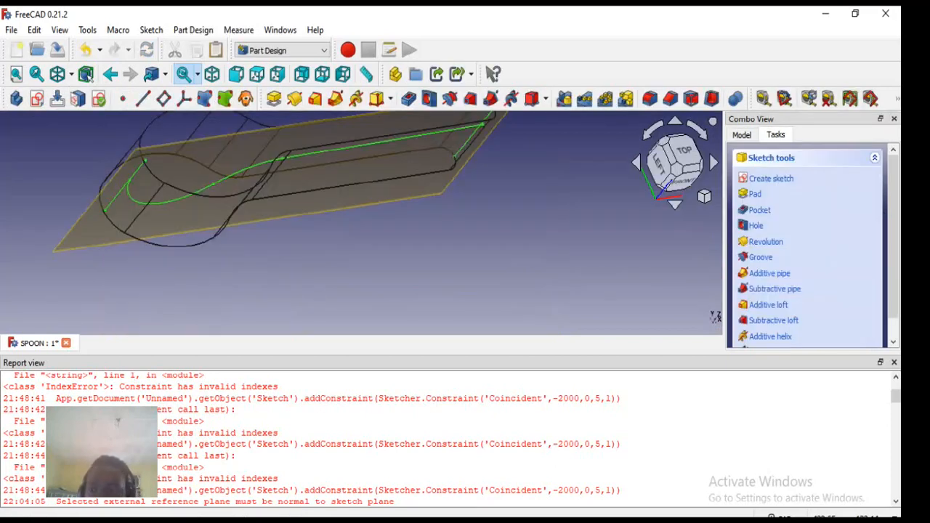
# Reopen Sketch001, move the handle-end dimension outside the body, and set it to 10 mm
pyautogui.click(742, 134)
pyautogui.doubleClick(797, 223)
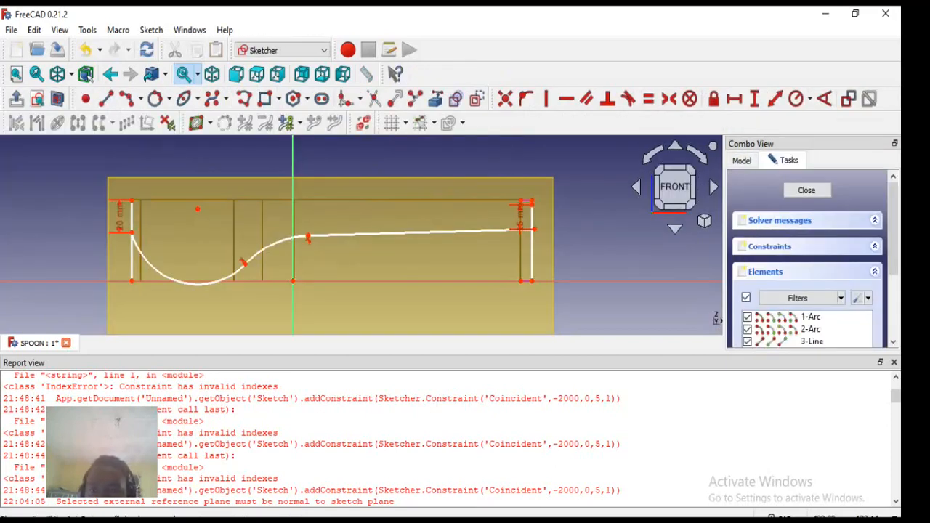
pyautogui.moveTo(520, 218); pyautogui.dragTo(592, 218)
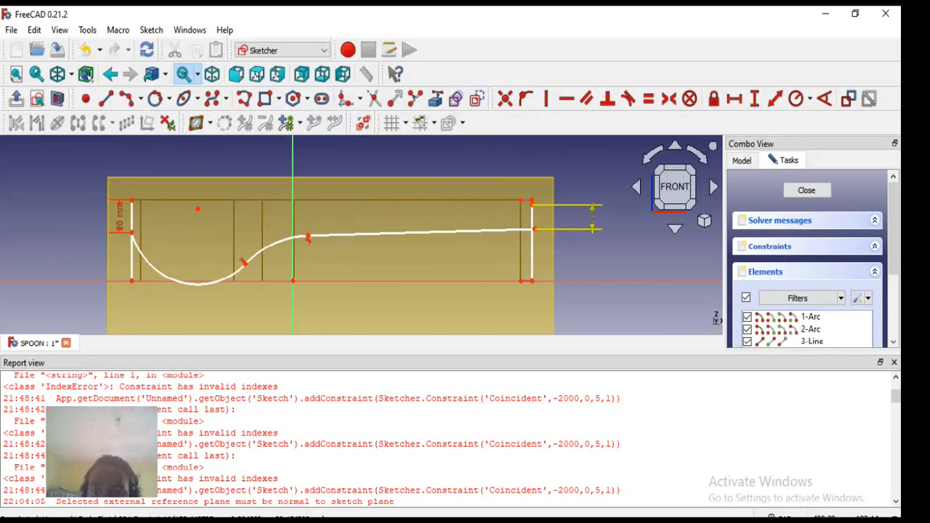
pyautogui.doubleClick(593, 214)
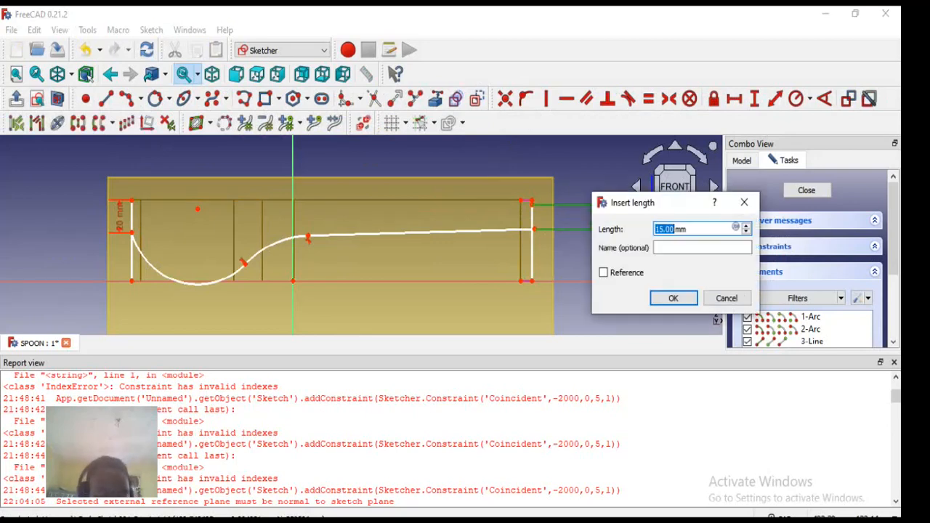
pyautogui.write('10')
pyautogui.press('Return')
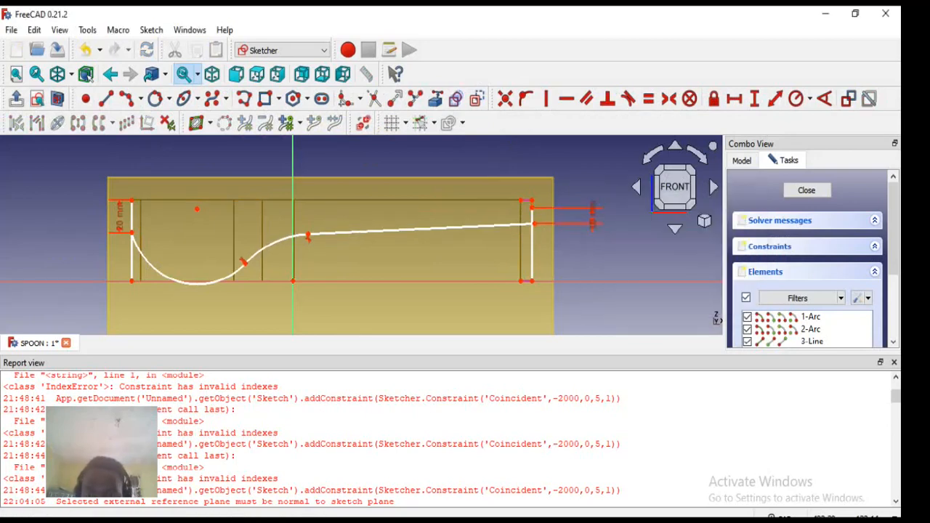
# Remove the vertical line at the handle tip and vertically align the handle's endpoint with the body's upper corner
pyautogui.scroll(-2, 199, 247)
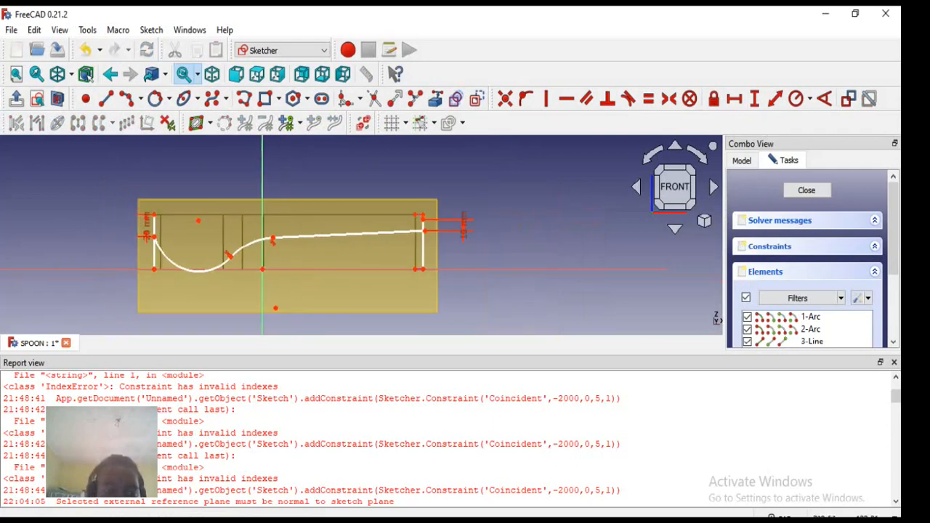
pyautogui.scroll(2, 268, 247)
pyautogui.moveTo(273, 237)
pyautogui.mouseDown()
pyautogui.moveTo(308, 234)
pyautogui.moveTo(298, 249)
pyautogui.moveTo(325, 187)
pyautogui.moveTo(274, 237)
pyautogui.mouseUp()
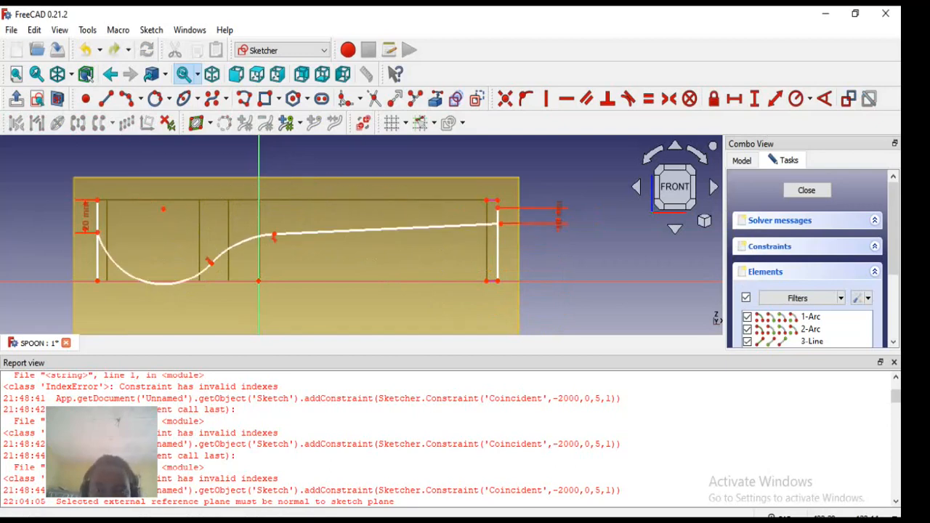
pyautogui.click(499, 224)
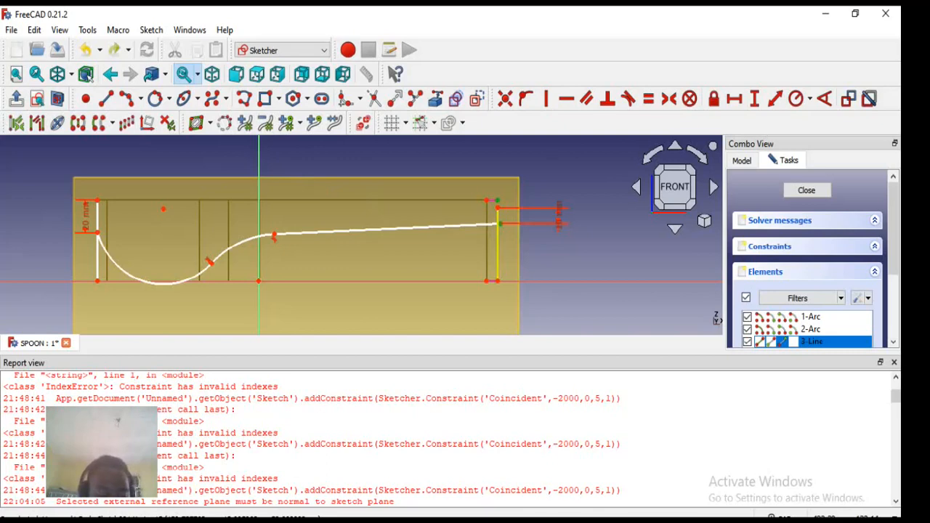
pyautogui.press('v')
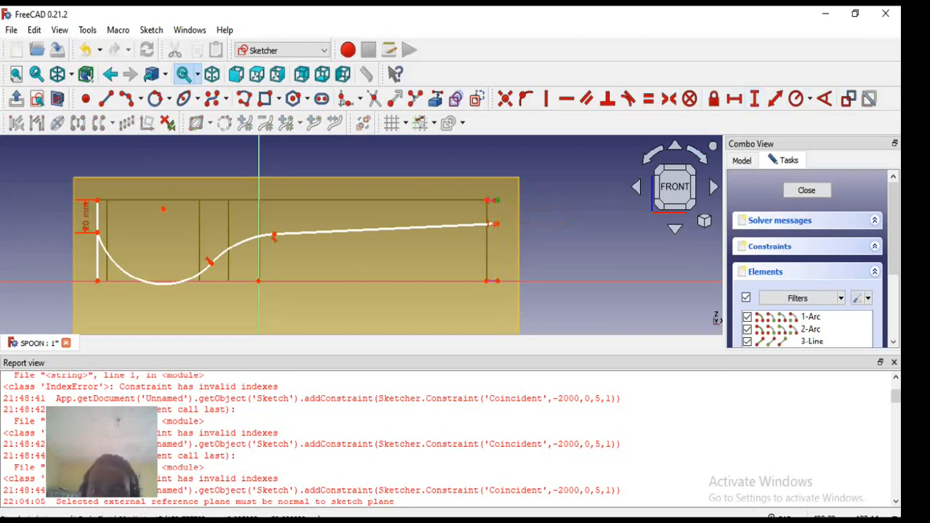
# Constrain the handle's endpoint 10 mm vertically below the body's upper corner and place the dimension outside the body
pyautogui.click(497, 223)
pyautogui.write('i')
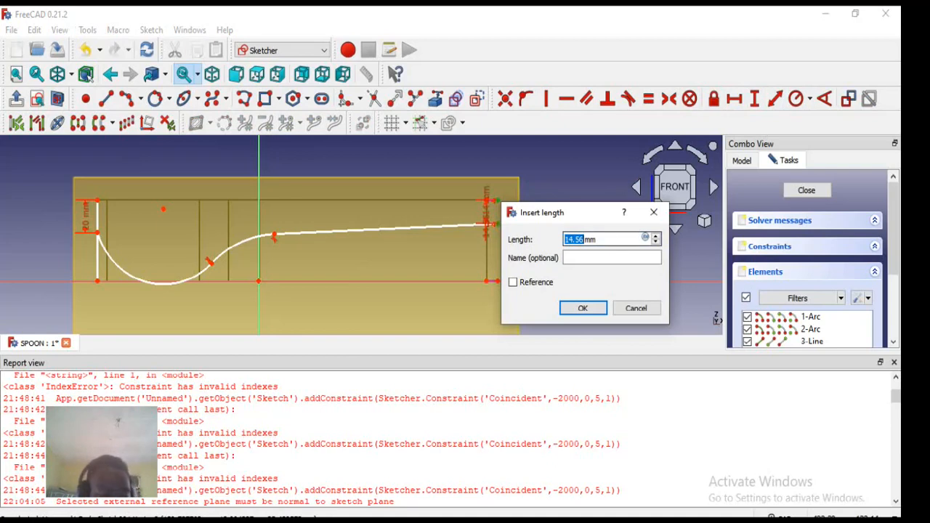
pyautogui.write('1')
pyautogui.press('Return')
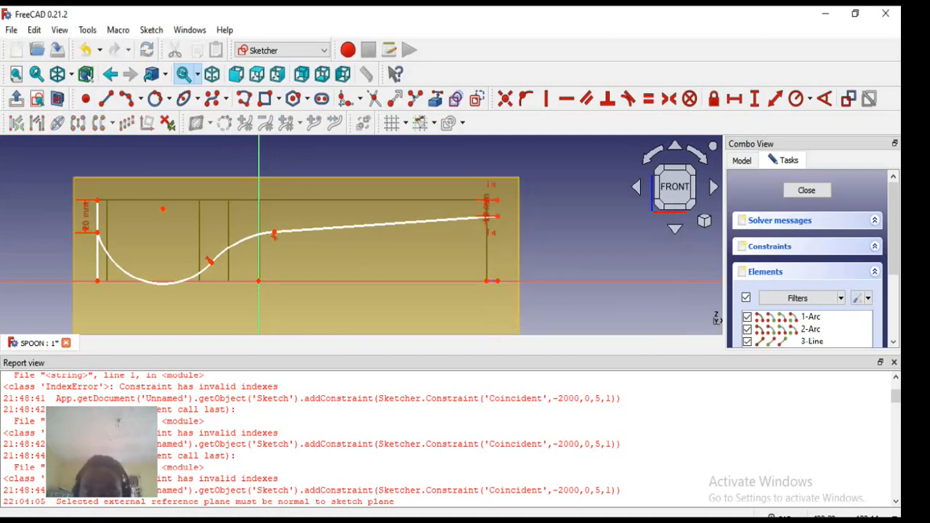
pyautogui.scroll(-1, 446, 204)
pyautogui.scroll(2, 417, 218)
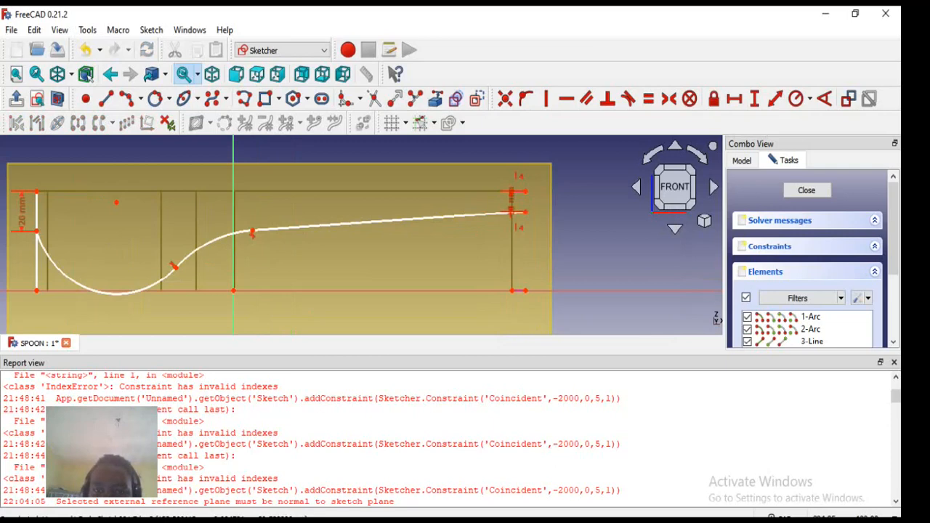
pyautogui.scroll(2, 512, 211)
pyautogui.scroll(-3, 512, 211)
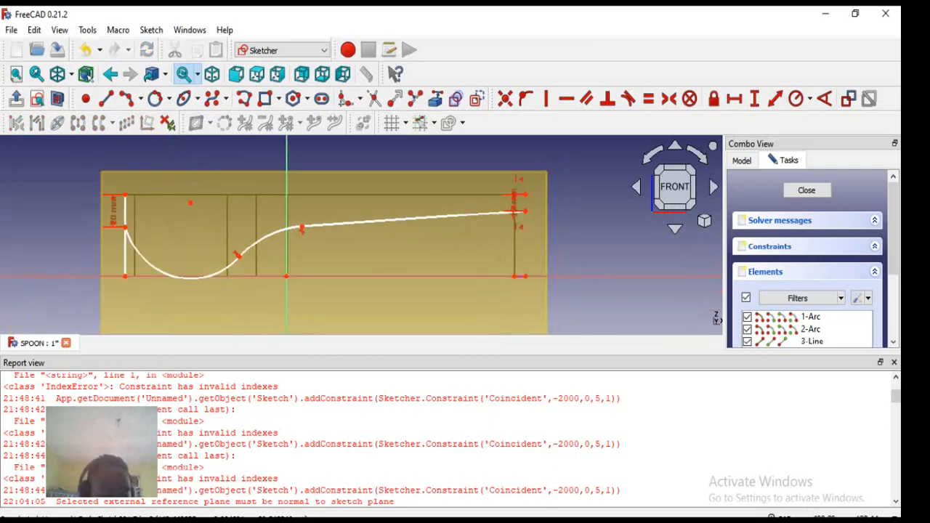
pyautogui.moveTo(518, 203); pyautogui.dragTo(582, 204)
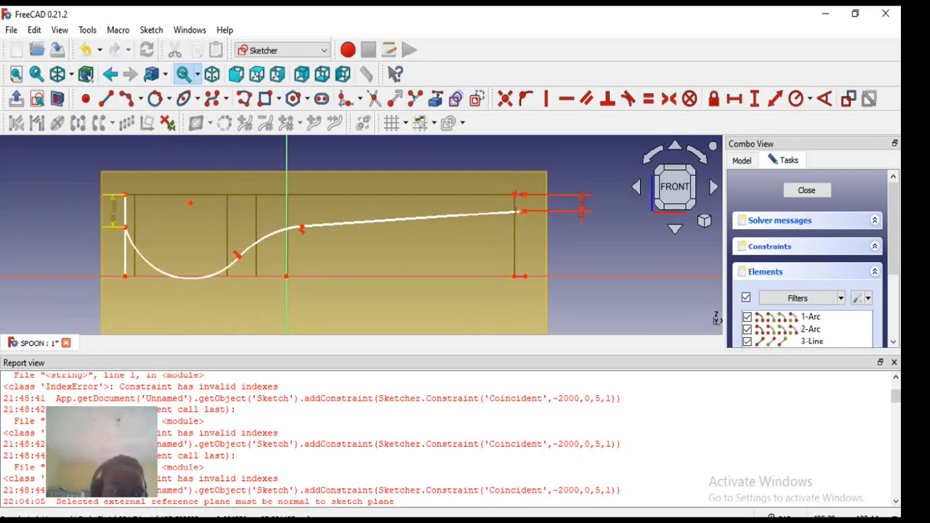
# Switch the bowl-end vertical line to construction geometry and back to normal geometry
pyautogui.scroll(1, 113, 212)
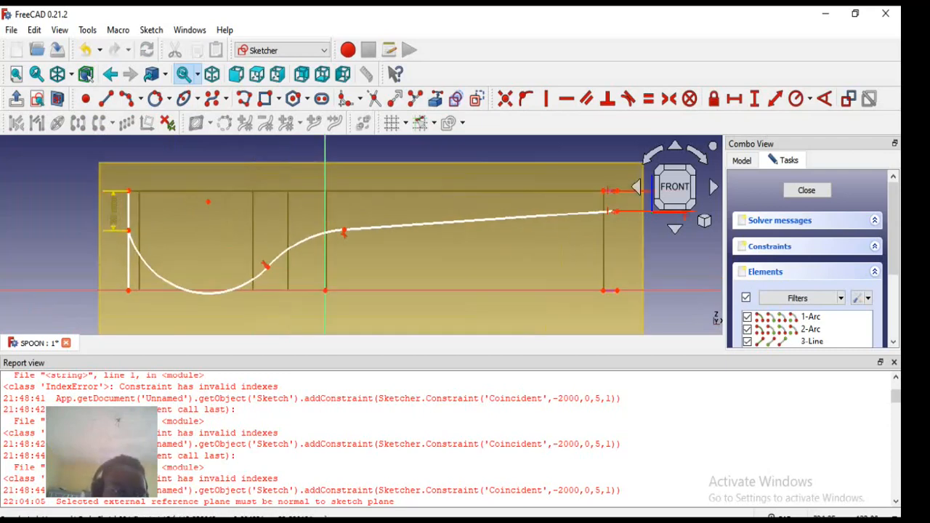
pyautogui.click(128, 258)
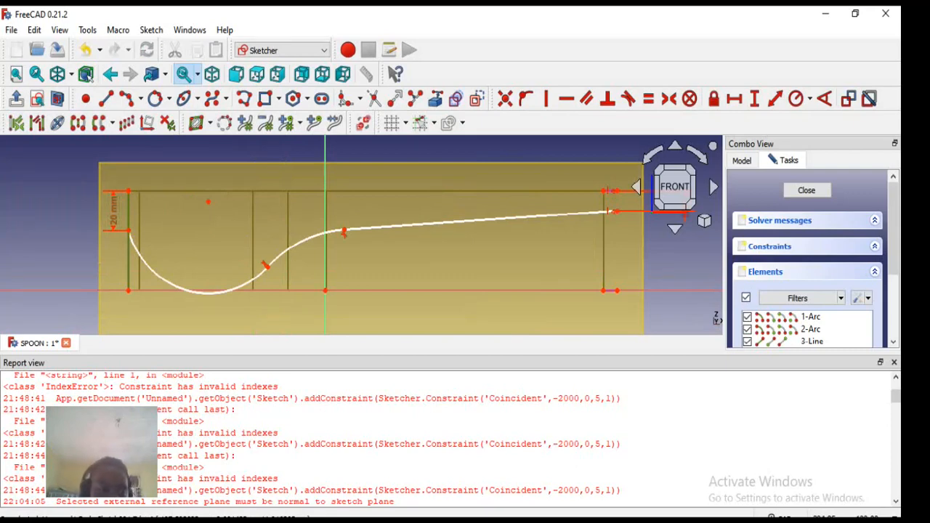
pyautogui.click(477, 99)
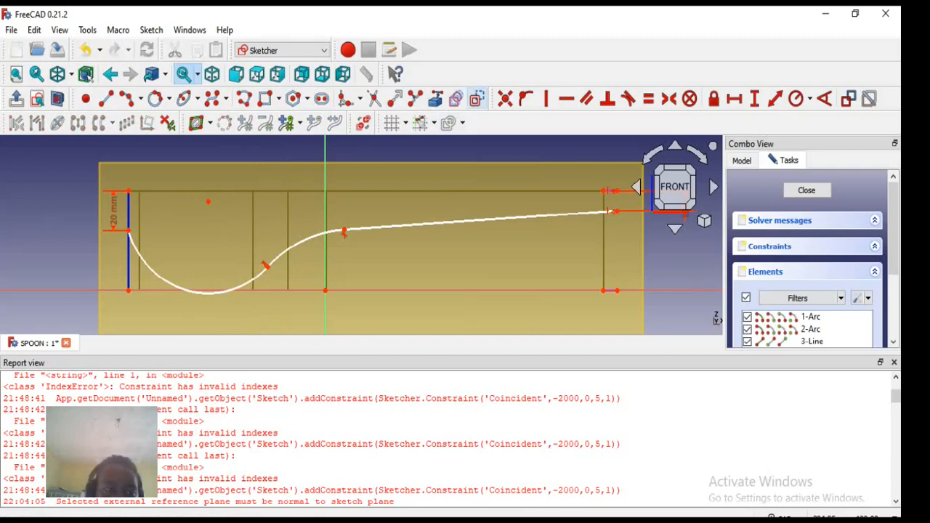
pyautogui.click(128, 261)
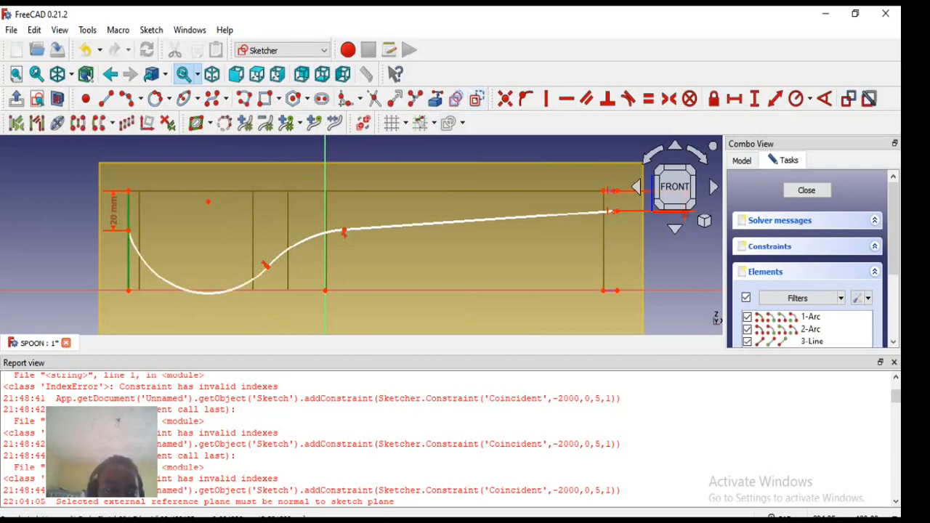
pyautogui.click(477, 99)
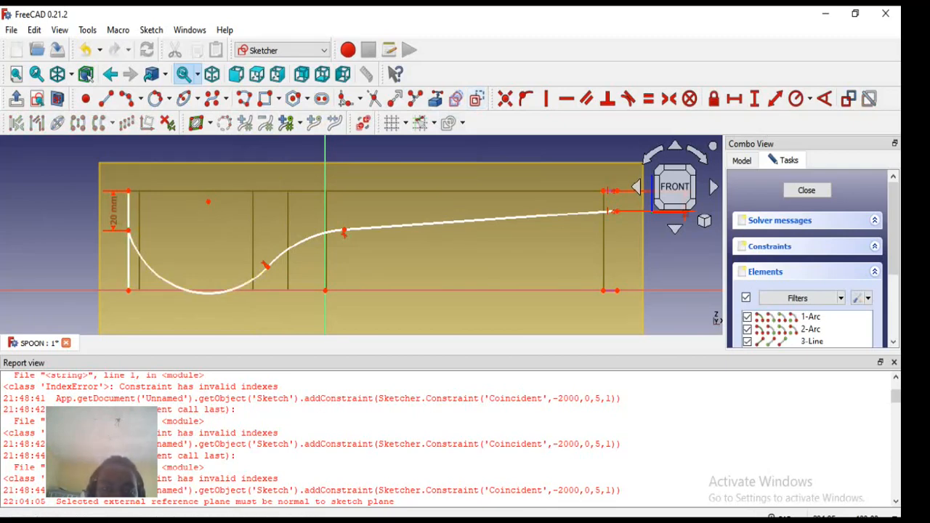
# Reshape the profile by moving the junction of the two arcs slightly up and the arc-to-handle junction down toward the bowl
pyautogui.scroll(-1, 331, 289)
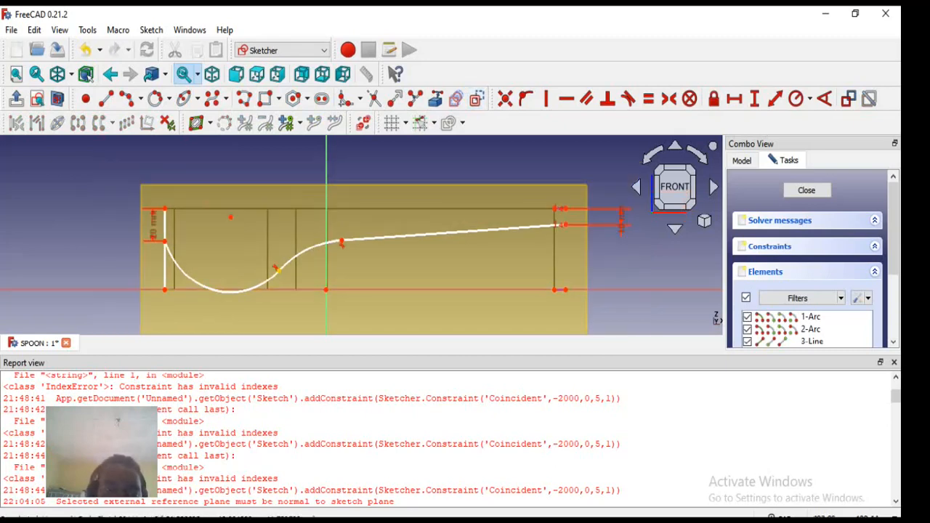
pyautogui.moveTo(274, 267)
pyautogui.mouseDown()
pyautogui.moveTo(274, 252)
pyautogui.moveTo(276, 260)
pyautogui.mouseUp()
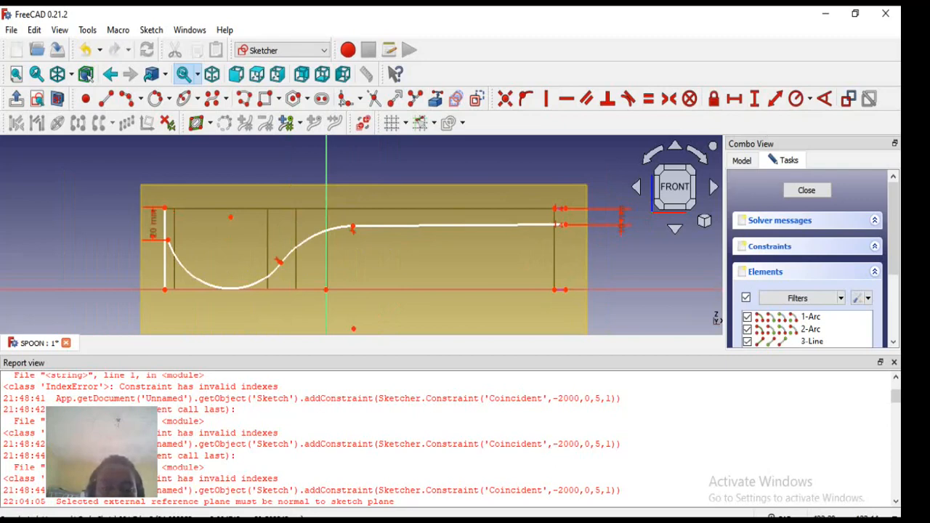
pyautogui.scroll(-1, 247, 268)
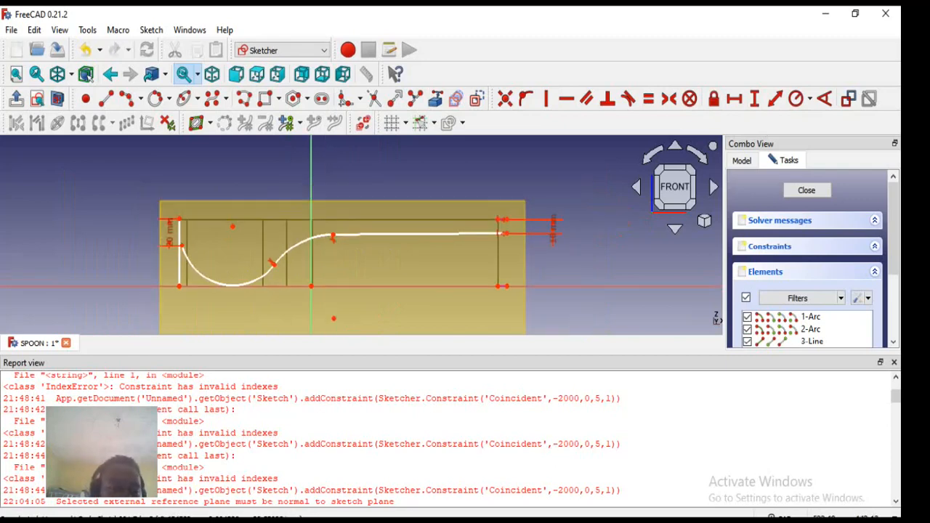
pyautogui.moveTo(334, 235)
pyautogui.mouseDown()
pyautogui.moveTo(315, 247)
pyautogui.moveTo(322, 242)
pyautogui.mouseUp()
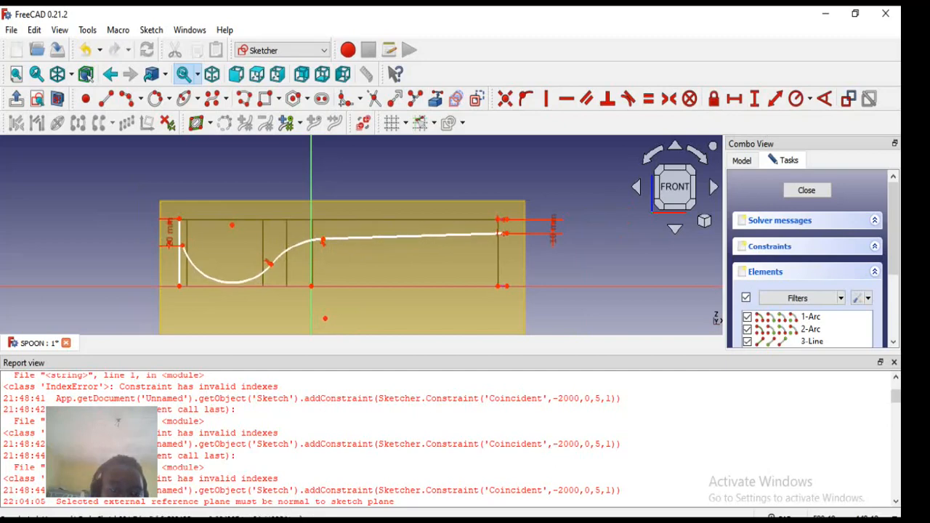
# Vertically align the bowl arc's endpoint with the upper endpoint of the bowl-end line
pyautogui.click(182, 246)
pyautogui.click(179, 219)
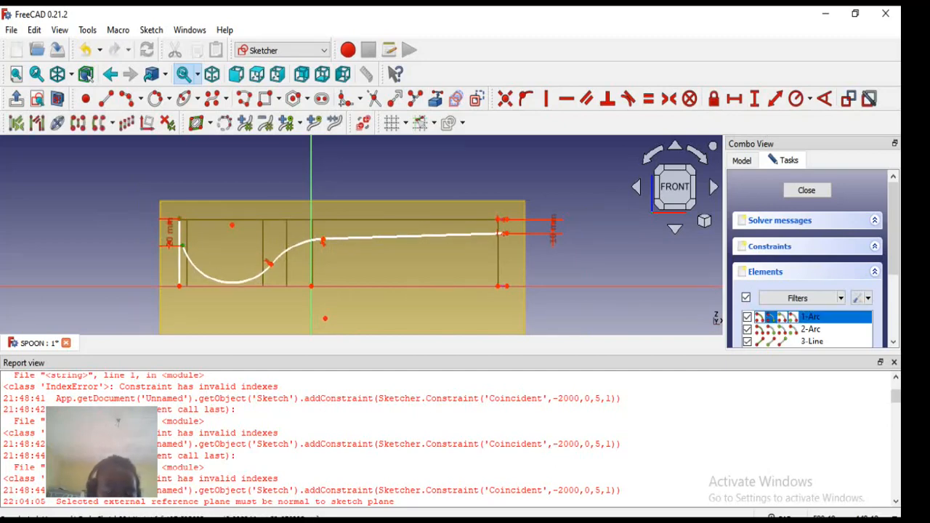
pyautogui.press('v')
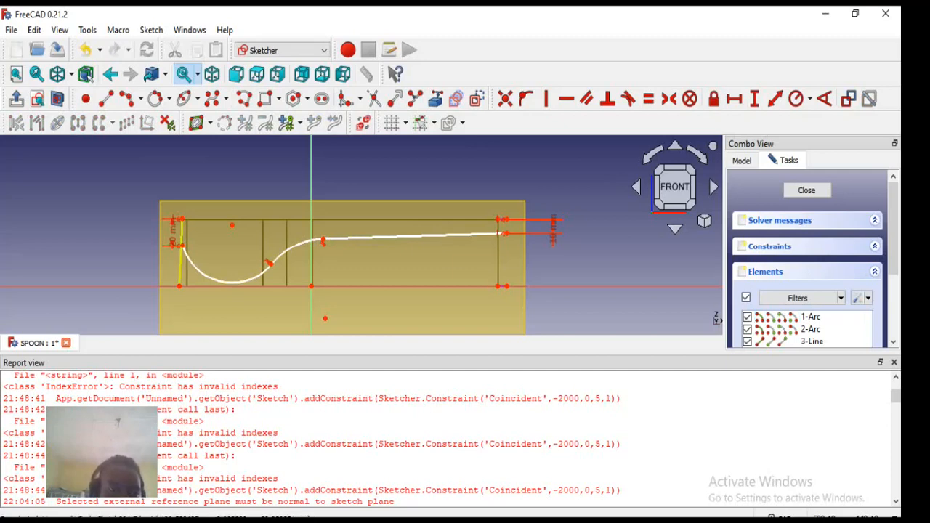
pyautogui.scroll(5, 179, 223)
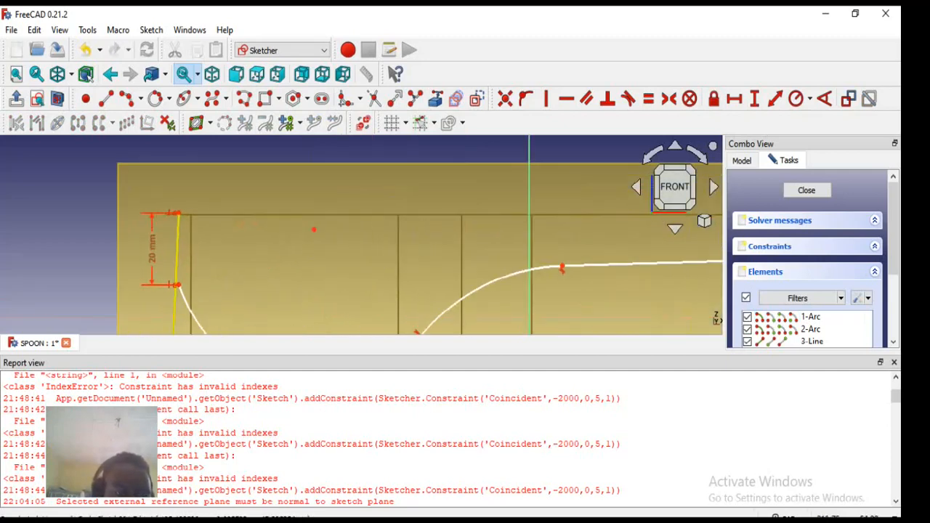
# Constrain the line at the bowl end to be vertical and try moving it sideways
pyautogui.click(178, 239)
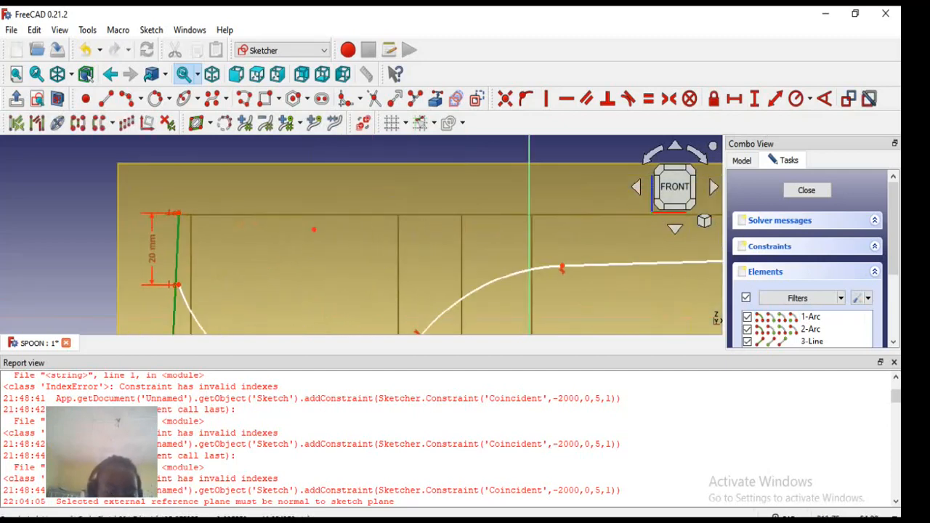
pyautogui.press('v')
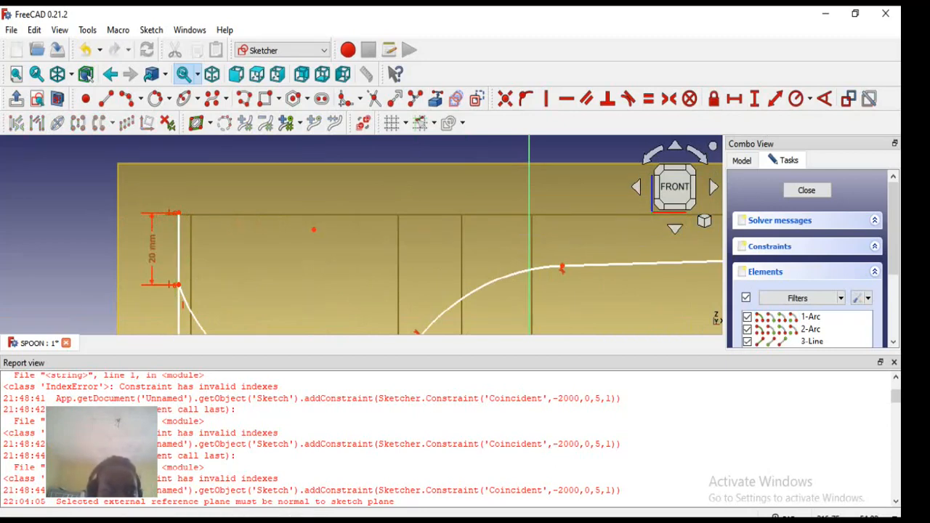
pyautogui.scroll(-2, 183, 235)
pyautogui.moveTo(180, 240); pyautogui.dragTo(169, 237)
pyautogui.scroll(-4, 196, 233)
pyautogui.scroll(3, 240, 247)
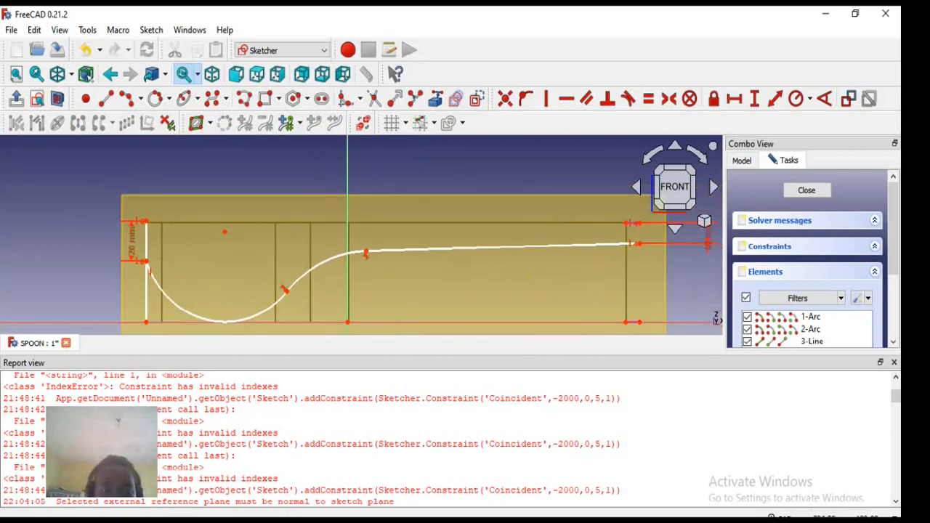
# Inspect the spoon profile against the body from several angles, inside and outside sketch editing
pyautogui.scroll(-3, 359, 264)
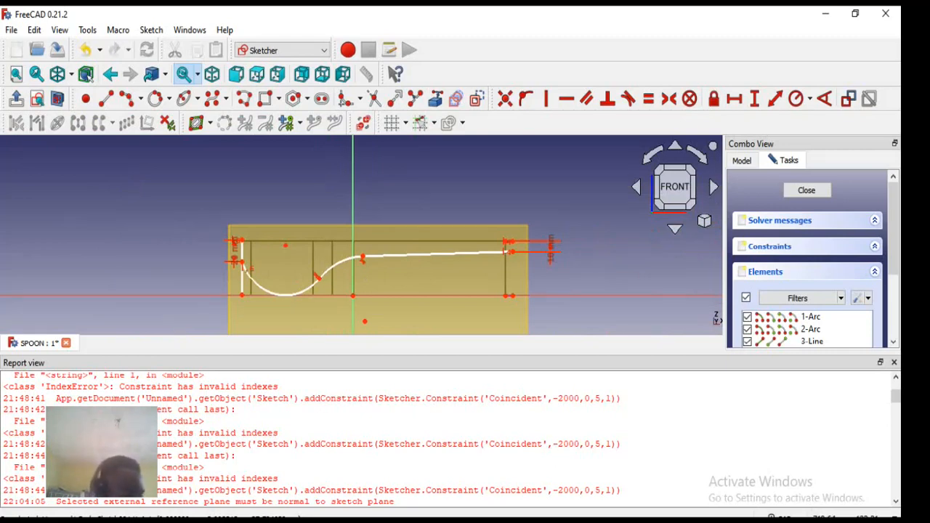
pyautogui.scroll(2, 587, 218)
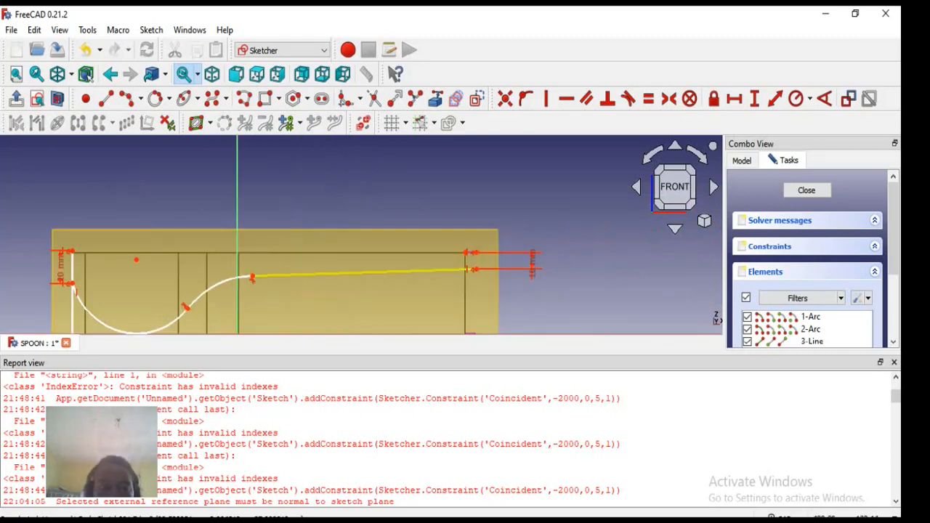
pyautogui.scroll(-2, 362, 271)
pyautogui.scroll(-1, 358, 275)
pyautogui.moveTo(358, 276)
pyautogui.mouseDown(button='middle')
pyautogui.moveTo(342, 298)
pyautogui.moveTo(291, 316)
pyautogui.mouseUp(button='middle')
pyautogui.moveTo(290, 231); pyautogui.dragTo(289, 205, button='middle')
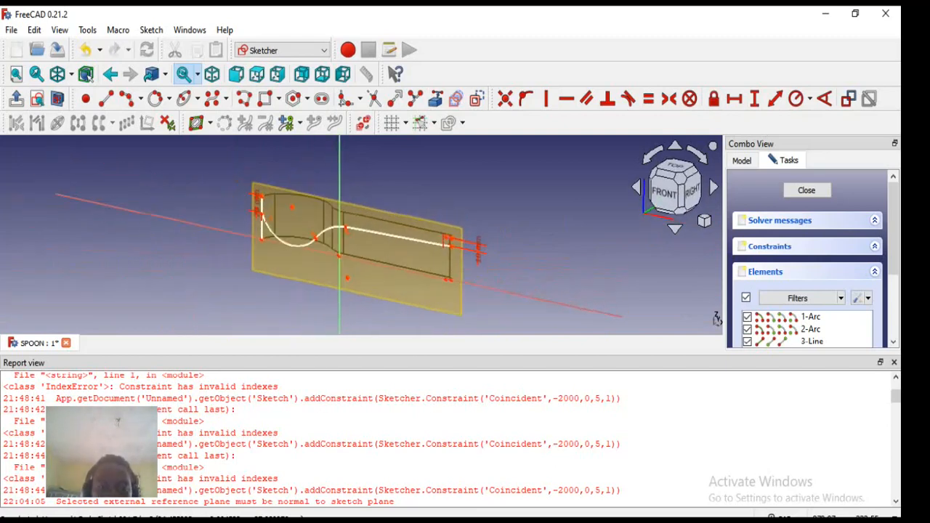
pyautogui.scroll(2, 290, 206)
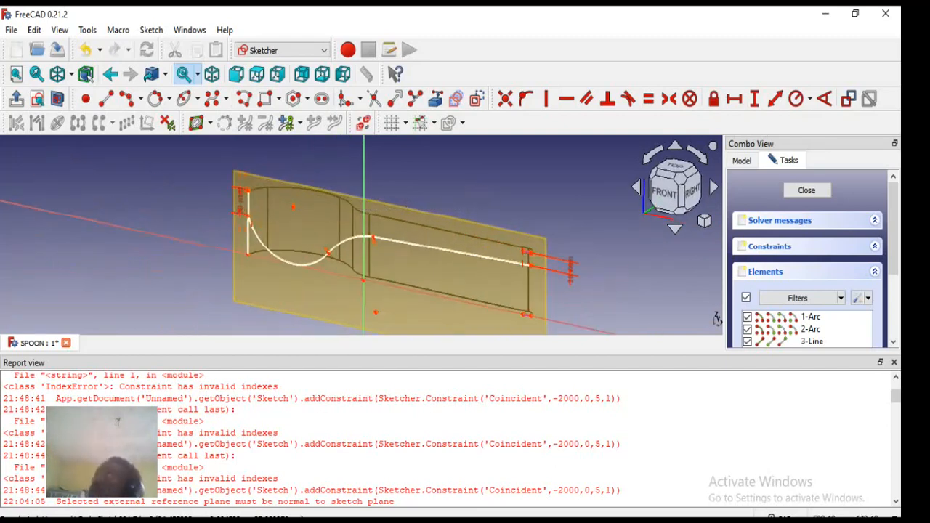
pyautogui.scroll(2, 340, 229)
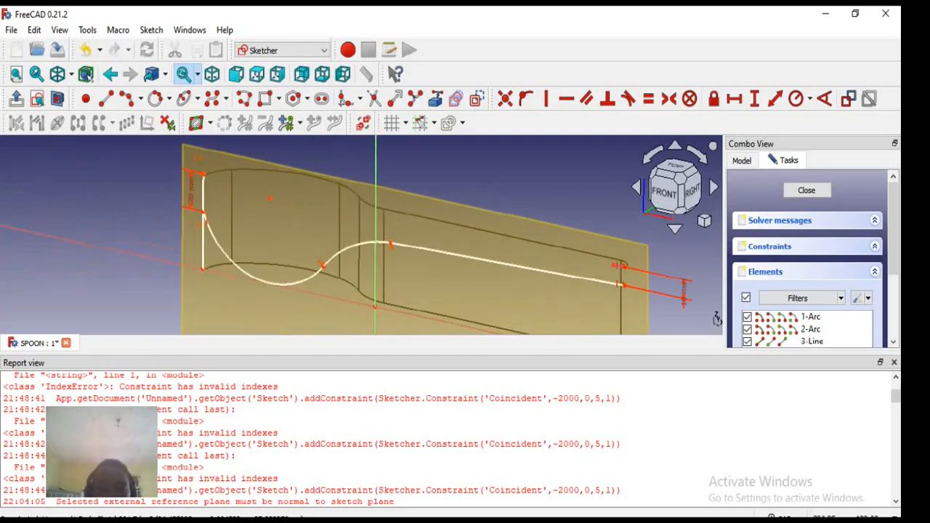
pyautogui.press('Escape')
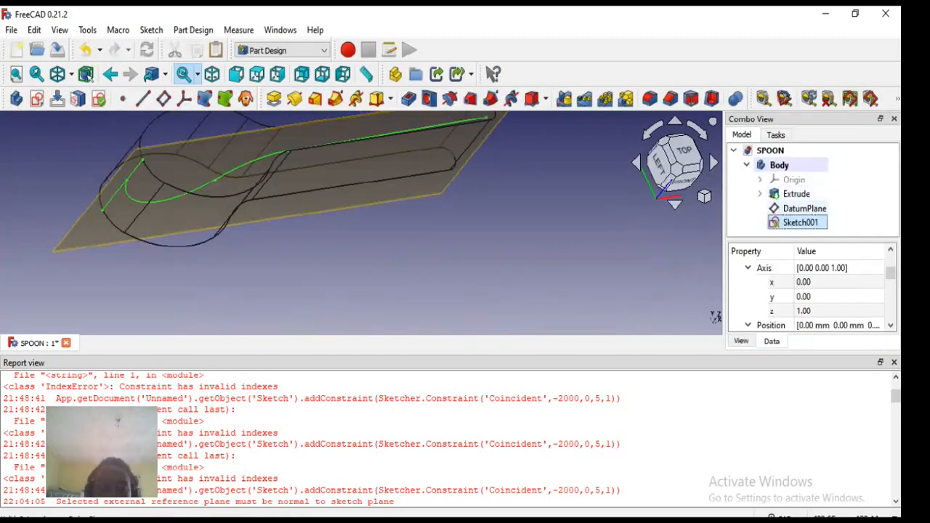
pyautogui.moveTo(407, 240)
pyautogui.mouseDown(button='middle')
pyautogui.moveTo(320, 214)
pyautogui.moveTo(363, 189)
pyautogui.moveTo(335, 211)
pyautogui.moveTo(407, 218)
pyautogui.moveTo(400, 240)
pyautogui.moveTo(396, 225)
pyautogui.mouseUp(button='middle')
pyautogui.scroll(1, 339, 145)
pyautogui.scroll(1, 327, 156)
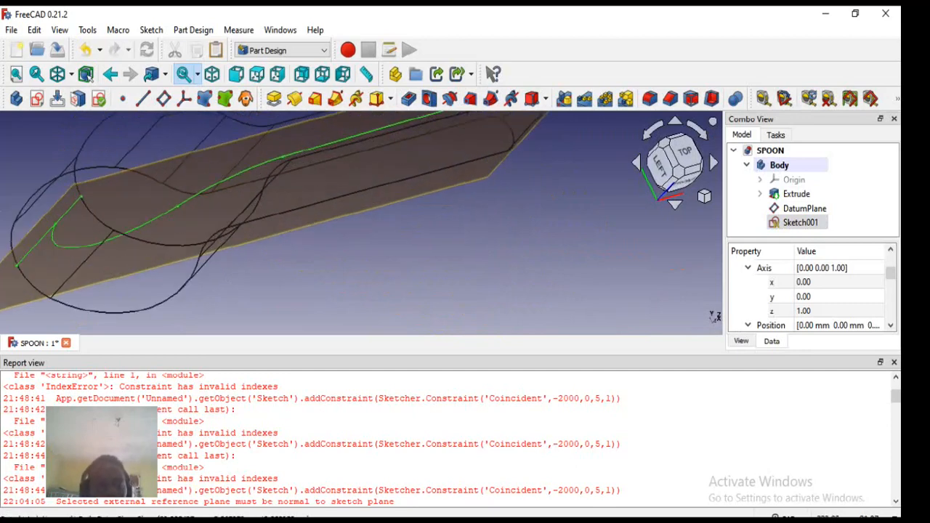
pyautogui.scroll(-2, 301, 167)
pyautogui.scroll(1, 302, 168)
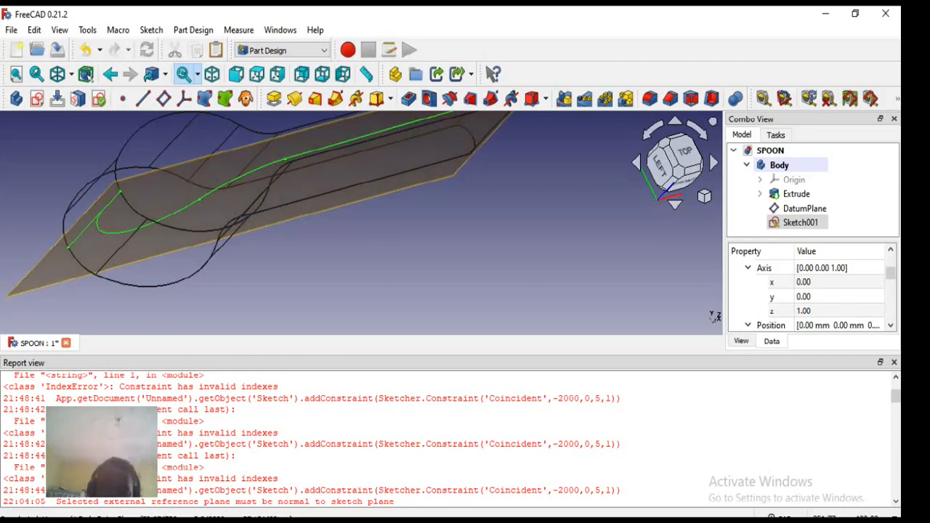
# Reopen Sketch001, delete the vertical bowl-end line and leave the sketch
pyautogui.doubleClick(800, 223)
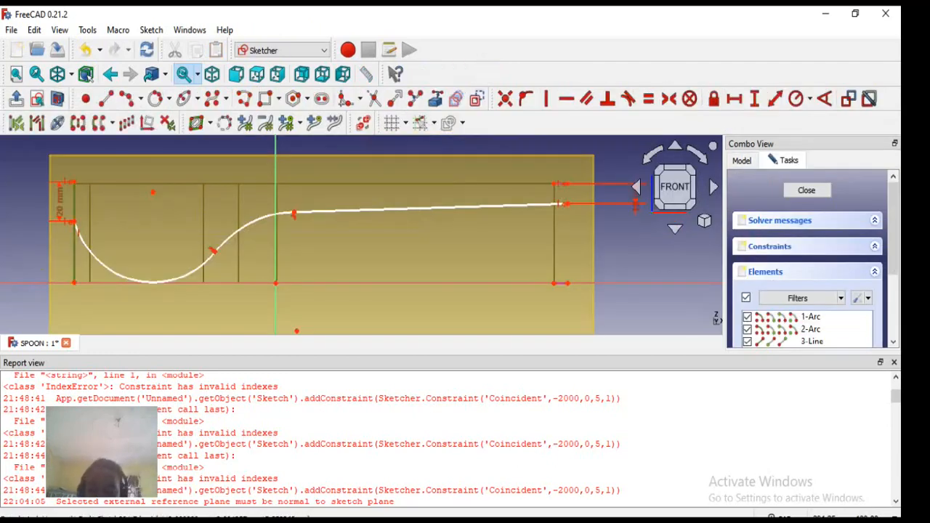
pyautogui.press('Delete')
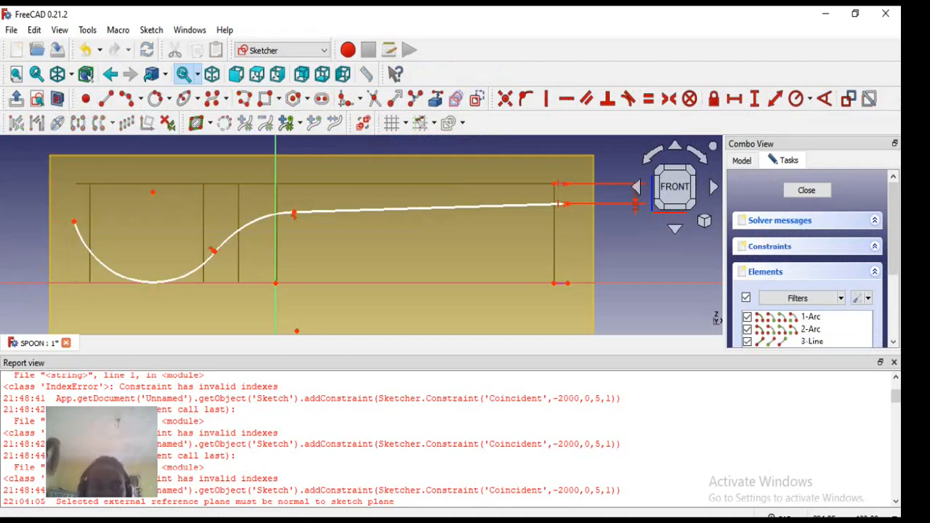
pyautogui.scroll(-1, 300, 228)
pyautogui.scroll(-1, 301, 224)
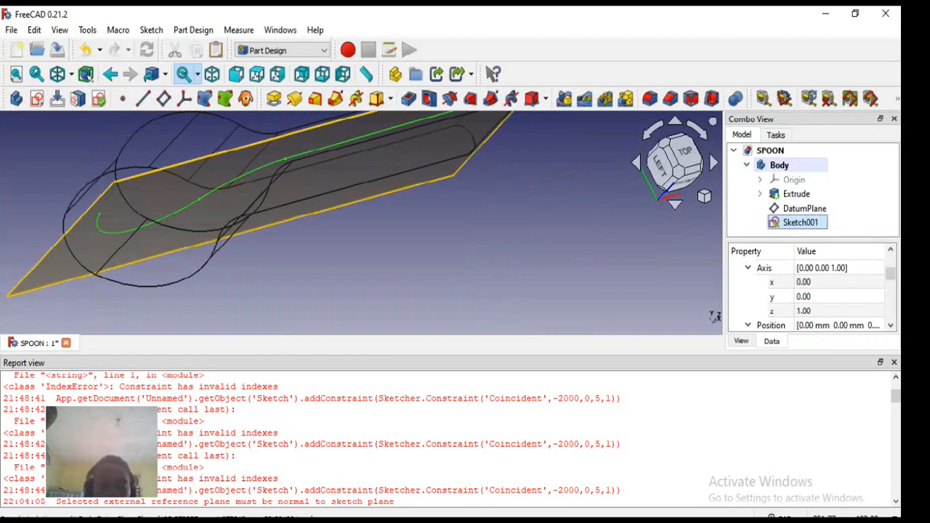
# Examine how the open spoon profile lies on the datum plane inside the body
pyautogui.scroll(5, 404, 189)
pyautogui.scroll(-5, 404, 189)
pyautogui.scroll(-2, 352, 202)
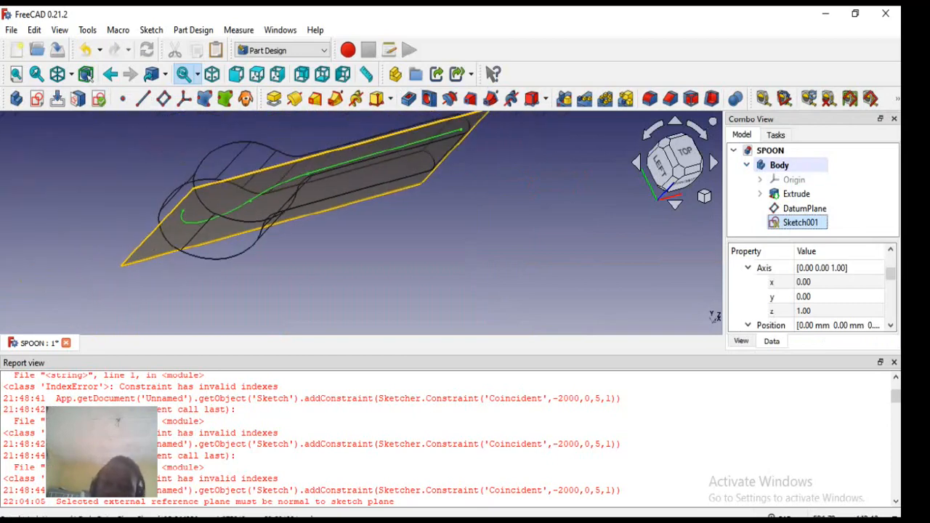
pyautogui.scroll(2, 400, 189)
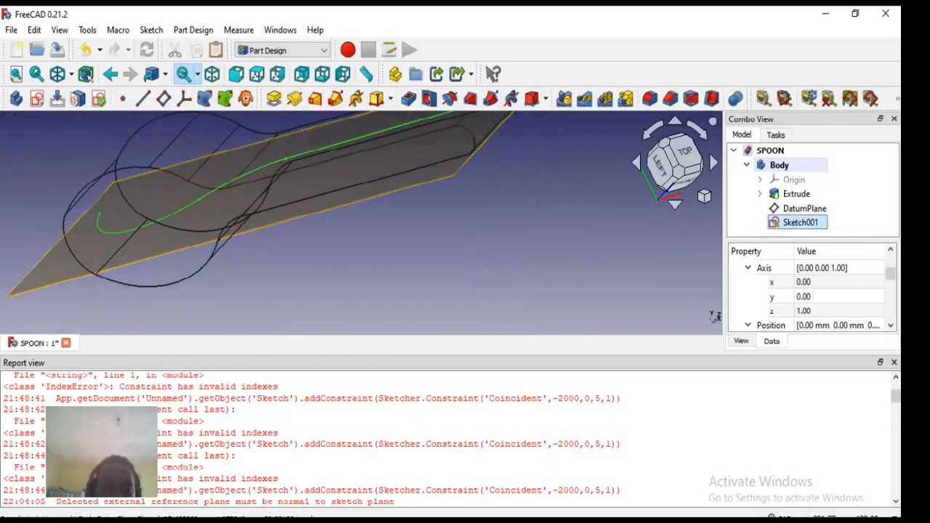
pyautogui.scroll(-1, 385, 246)
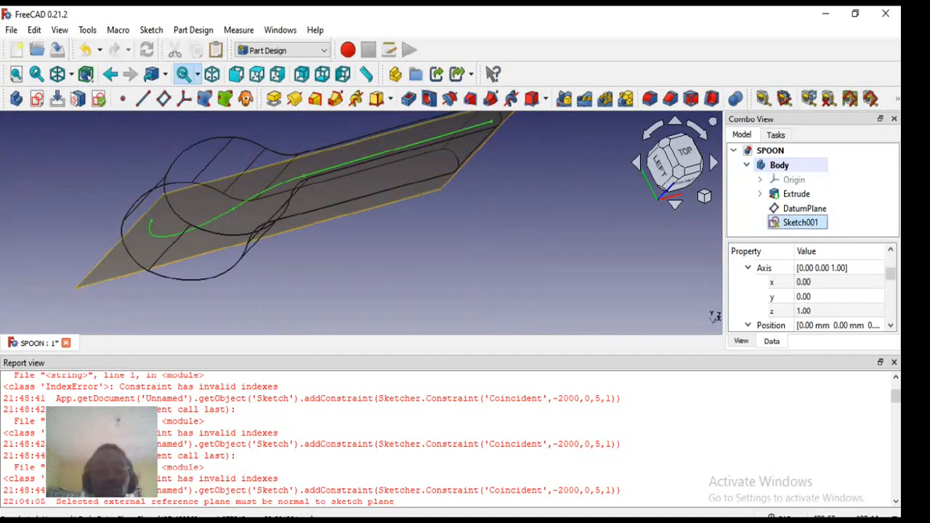
pyautogui.scroll(1, 397, 247)
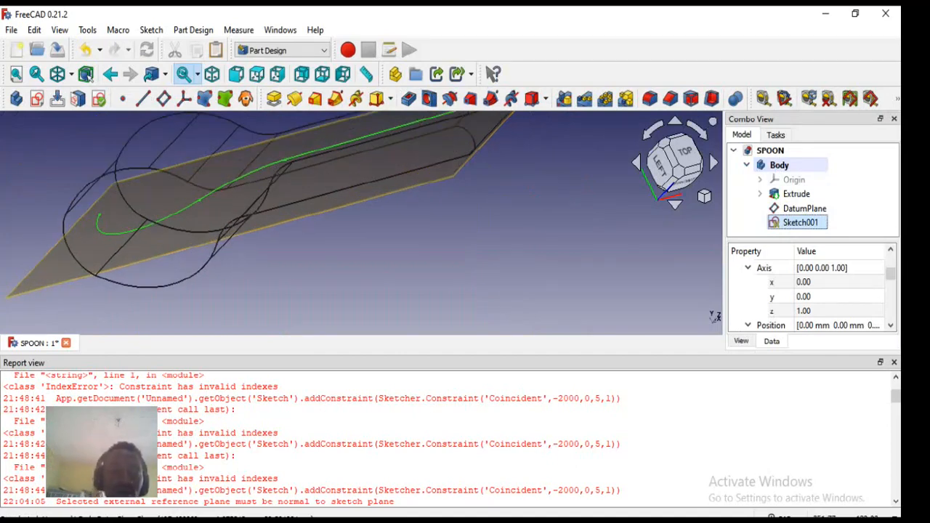
pyautogui.moveTo(397, 247); pyautogui.dragTo(382, 197, button='middle')
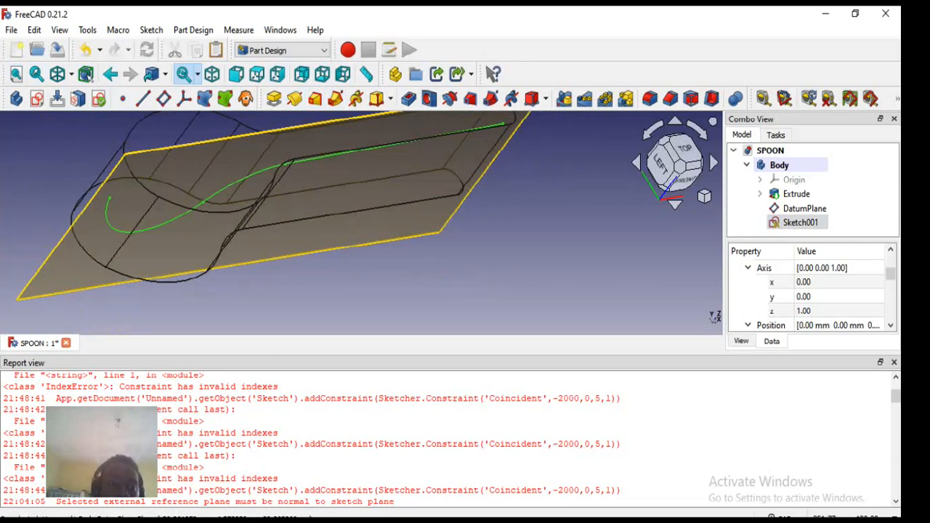
pyautogui.scroll(-1, 194, 175)
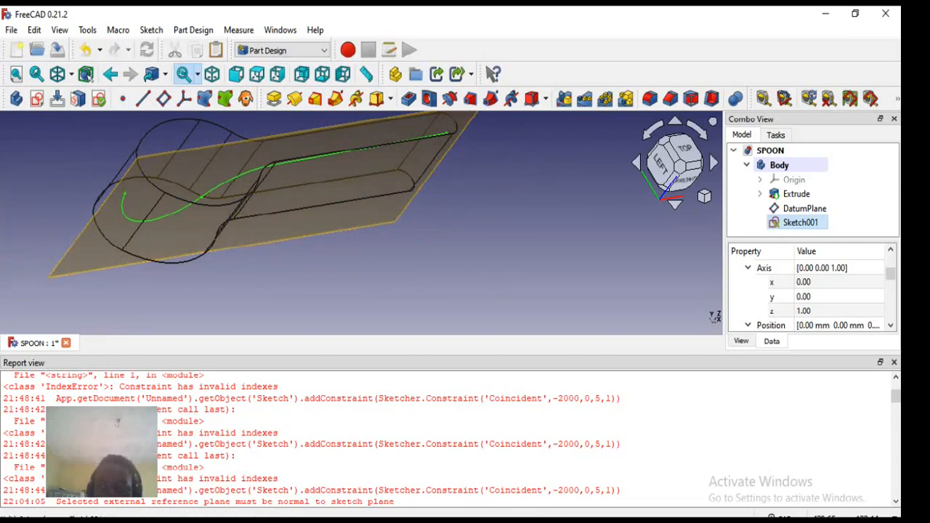
# Duplicate Sketch001 alone, excluding the XY-plane, Sketch, Extrude and DatumPlane dependencies from the copy
pyautogui.click(803, 208)
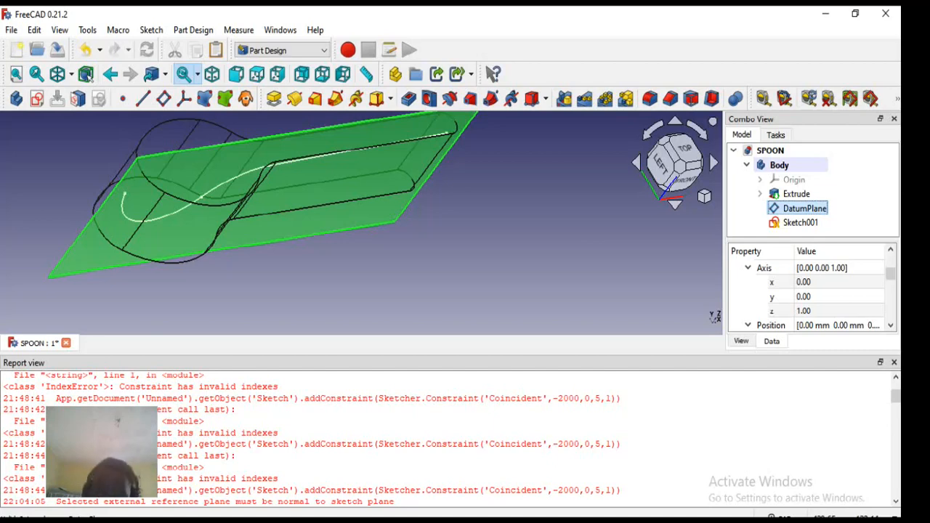
pyautogui.click(800, 222)
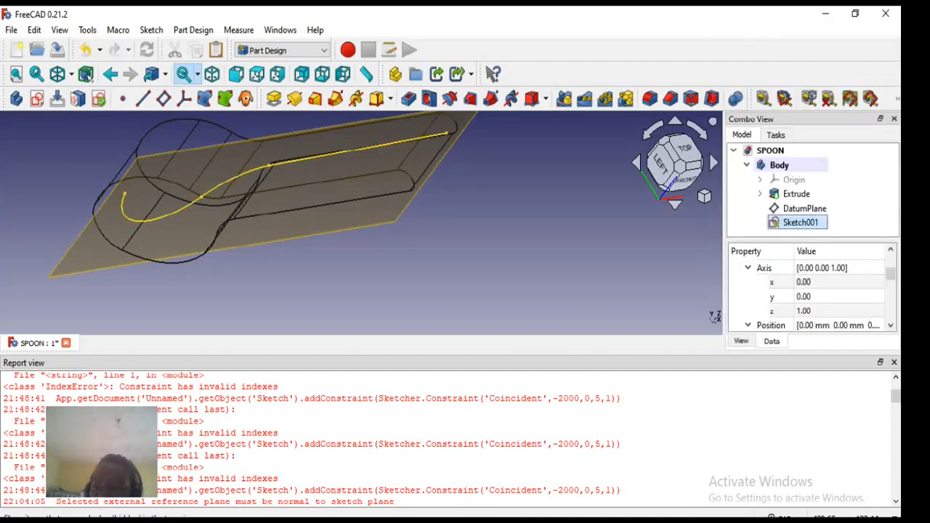
pyautogui.rightClick(800, 222)
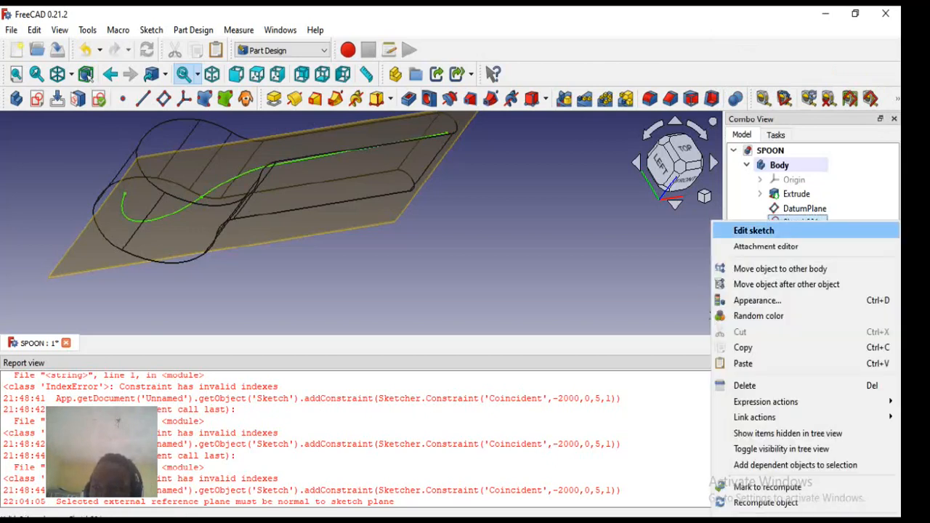
pyautogui.click(743, 348)
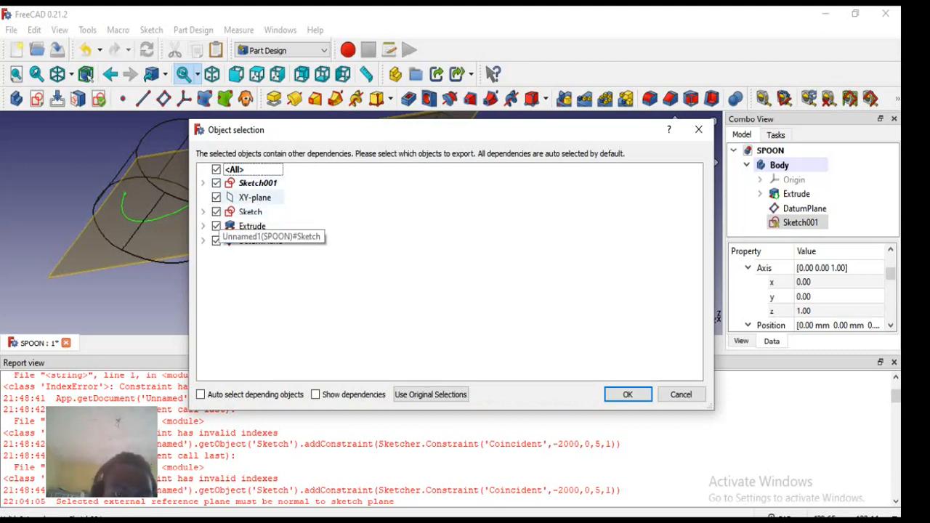
pyautogui.click(215, 226)
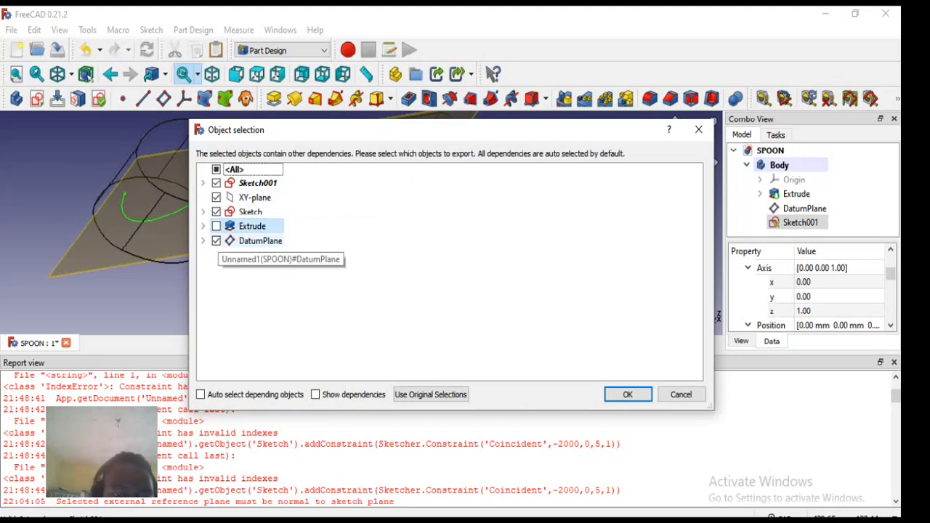
pyautogui.click(216, 241)
pyautogui.click(216, 211)
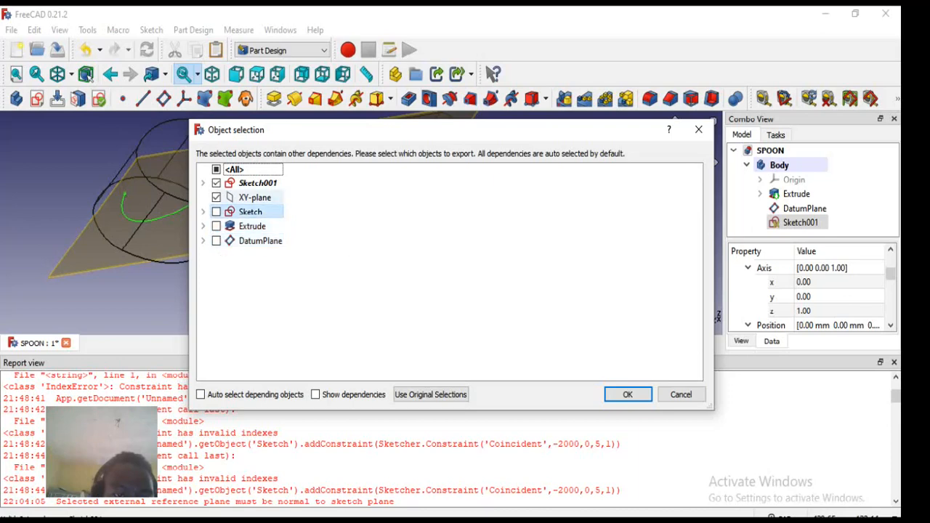
pyautogui.click(216, 197)
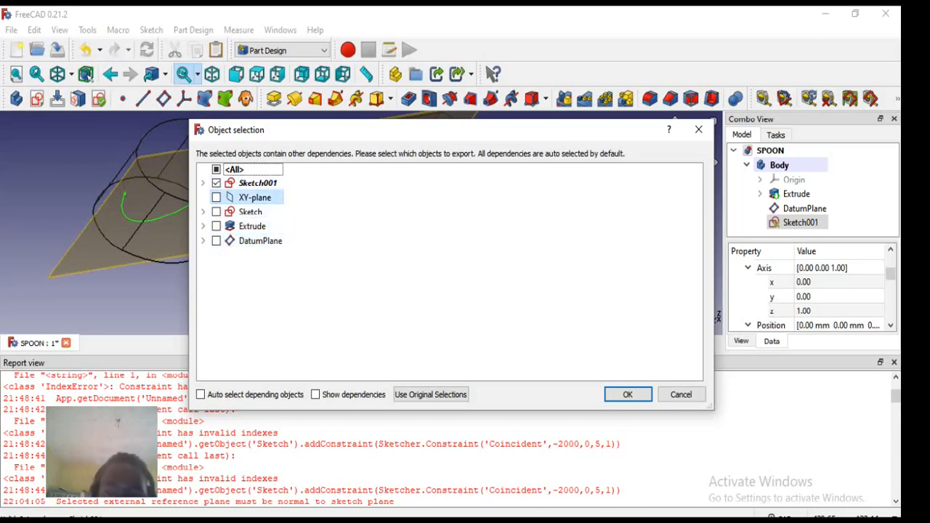
pyautogui.click(628, 394)
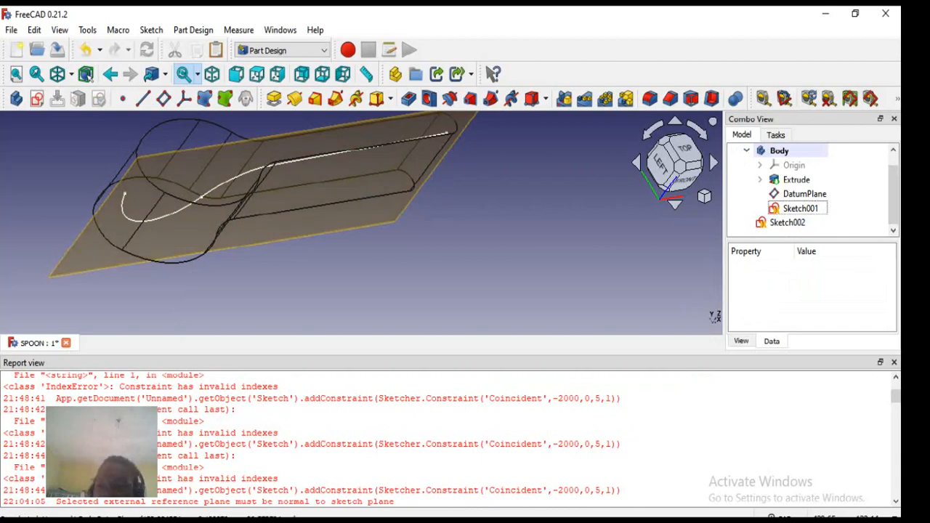
# Try raising the z position of Sketch002's attachment offset in 1 mm increments up to 23 mm
pyautogui.click(787, 223)
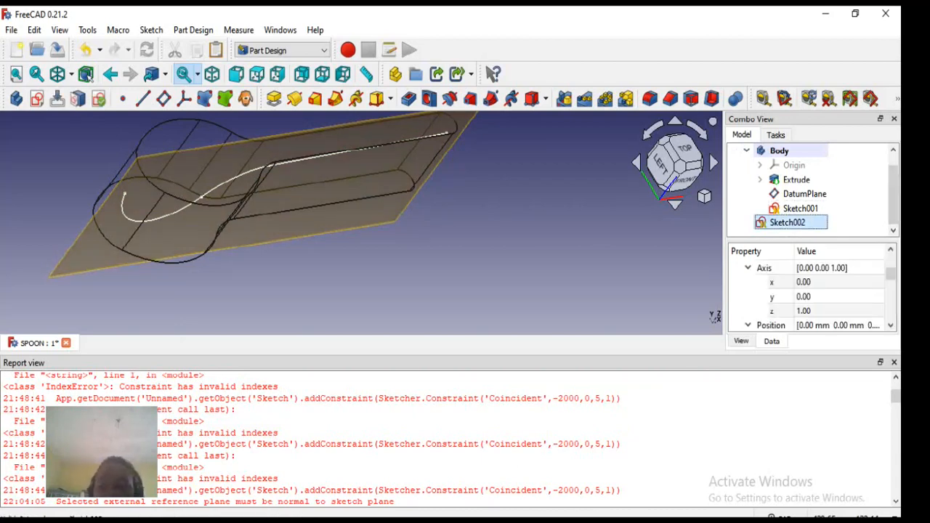
pyautogui.scroll(-3, 810, 291)
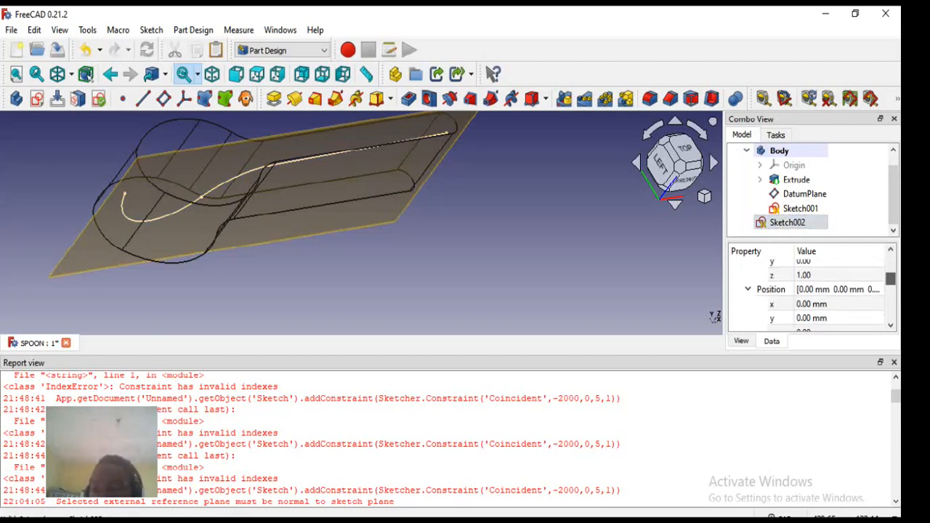
pyautogui.moveTo(890, 281); pyautogui.dragTo(890, 285)
pyautogui.click(812, 297)
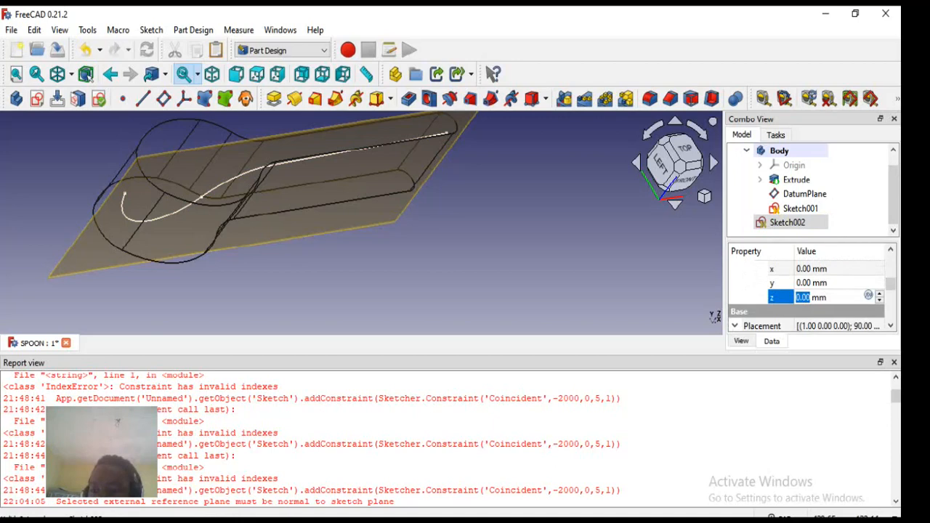
pyautogui.press('Up')
pyautogui.press('Up')
pyautogui.press('Up')
pyautogui.press('Up')
pyautogui.press('Up')
pyautogui.press('Up')
pyautogui.press('Up')
pyautogui.press('Up')
pyautogui.press('Up')
pyautogui.press('Up')
pyautogui.press('Up')
pyautogui.press('Up')
pyautogui.press('Up')
pyautogui.press('Up')
pyautogui.press('Up')
pyautogui.press('Up')
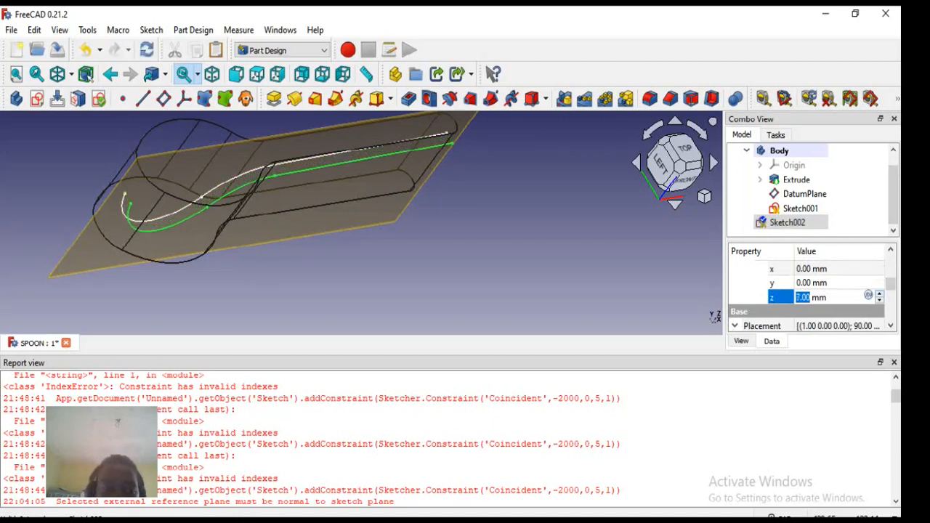
pyautogui.press('Up')
pyautogui.press('Up')
pyautogui.press('Up')
pyautogui.press('Up')
pyautogui.press('Up')
pyautogui.press('Up')
pyautogui.press('Up')
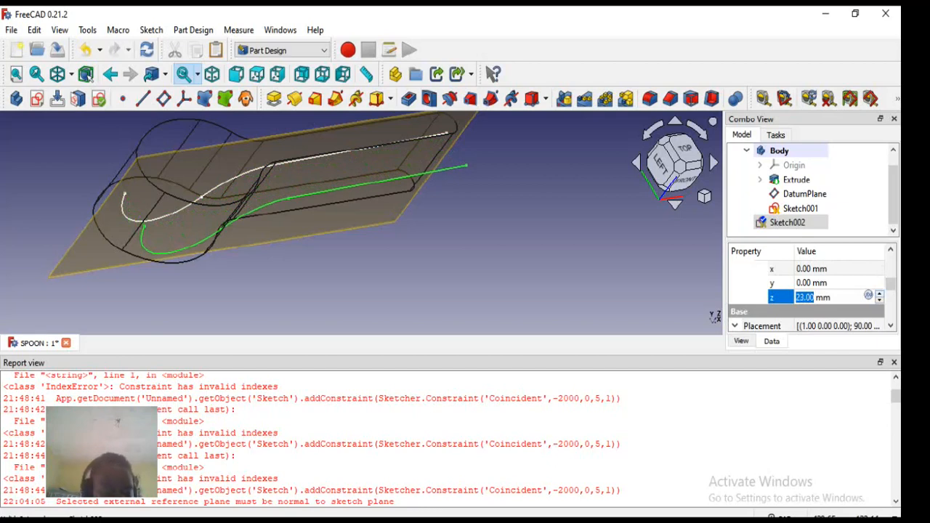
# Set the z position of Sketch002's attachment offset to 1 mm
pyautogui.write('1')
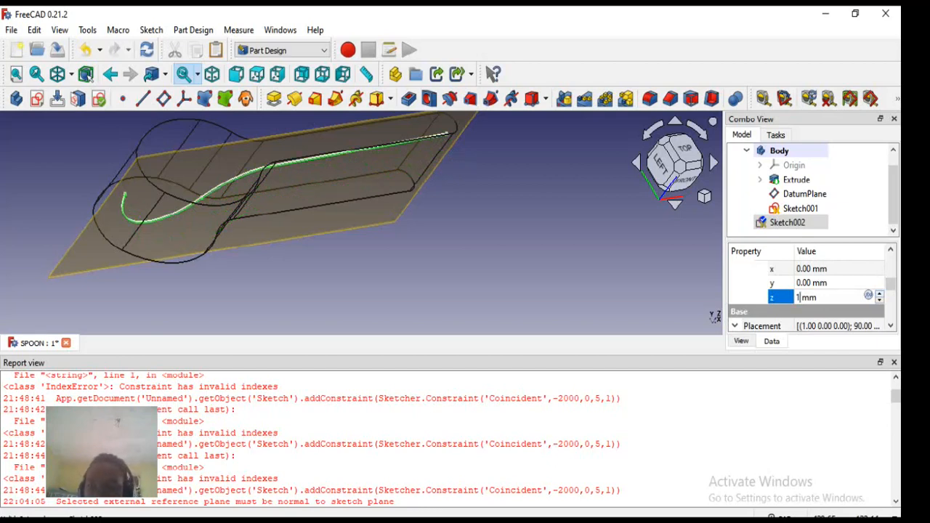
pyautogui.press('Escape')
pyautogui.press('1')
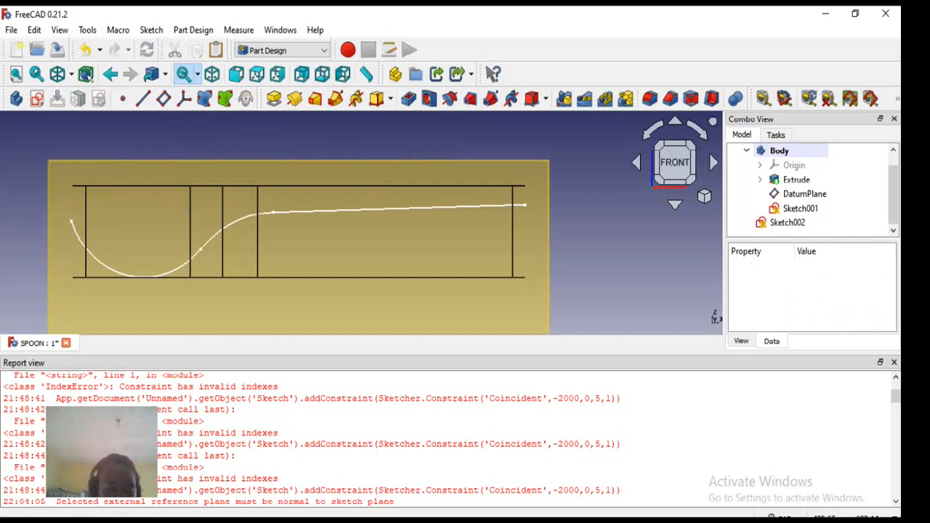
# Try raising the z component of Sketch002's attachment offset axis in increments of 1 up to 17
pyautogui.press('2')
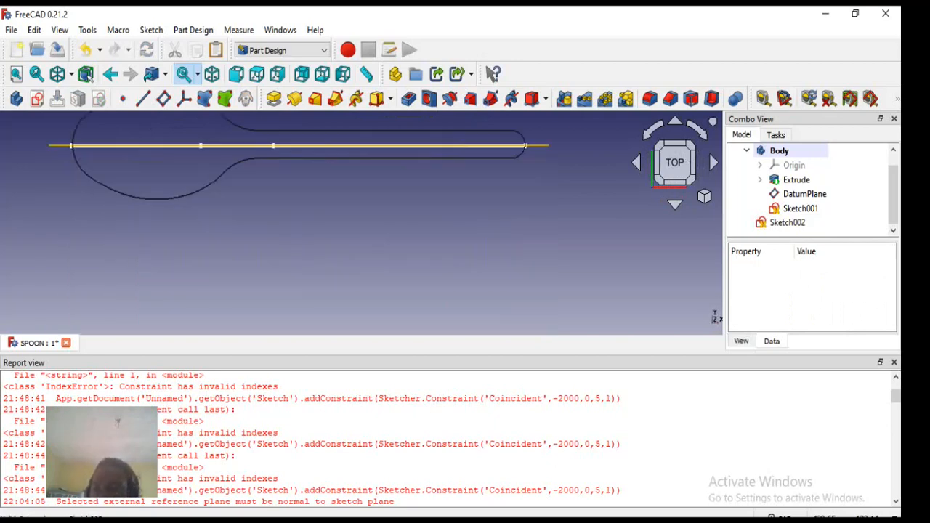
pyautogui.click(787, 223)
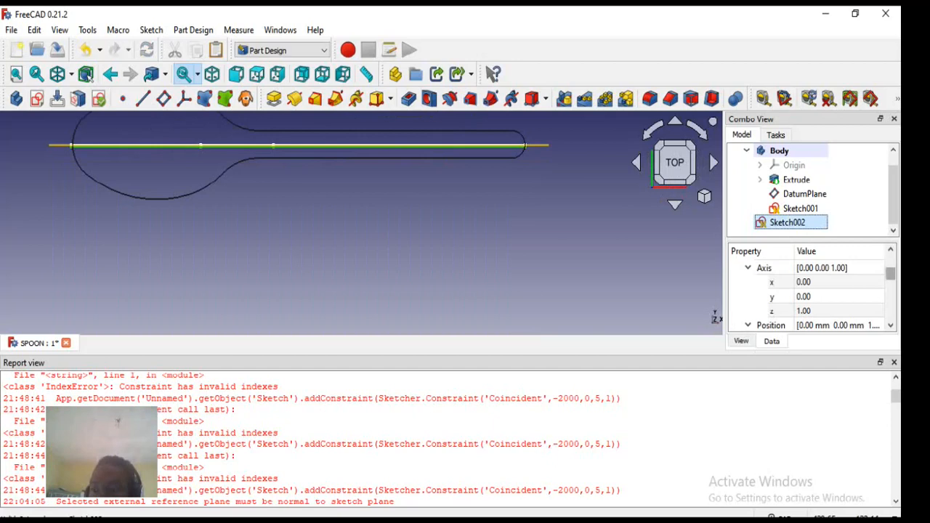
pyautogui.click(838, 310)
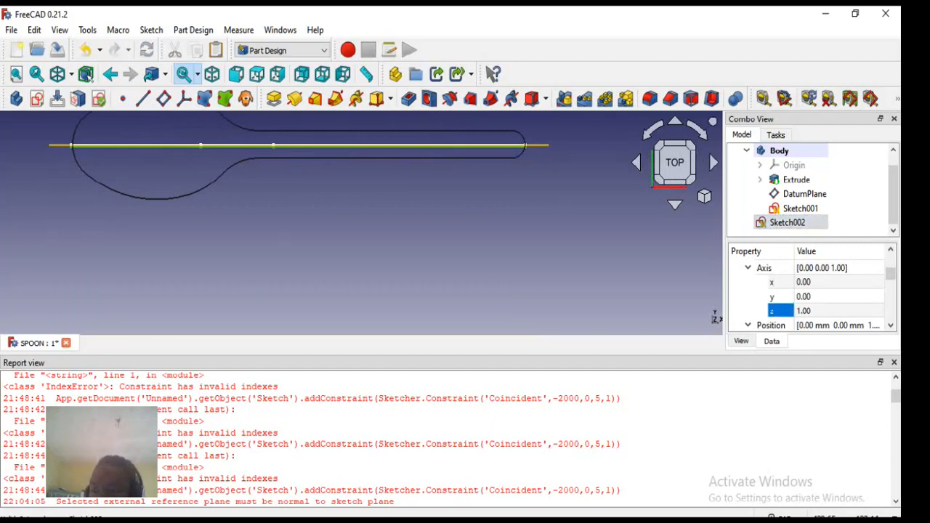
pyautogui.press('Up')
pyautogui.press('Up')
pyautogui.press('Up')
pyautogui.press('Up')
pyautogui.press('Up')
pyautogui.press('Up')
pyautogui.press('Up')
pyautogui.press('Up')
pyautogui.press('Up')
pyautogui.press('Up')
pyautogui.press('Up')
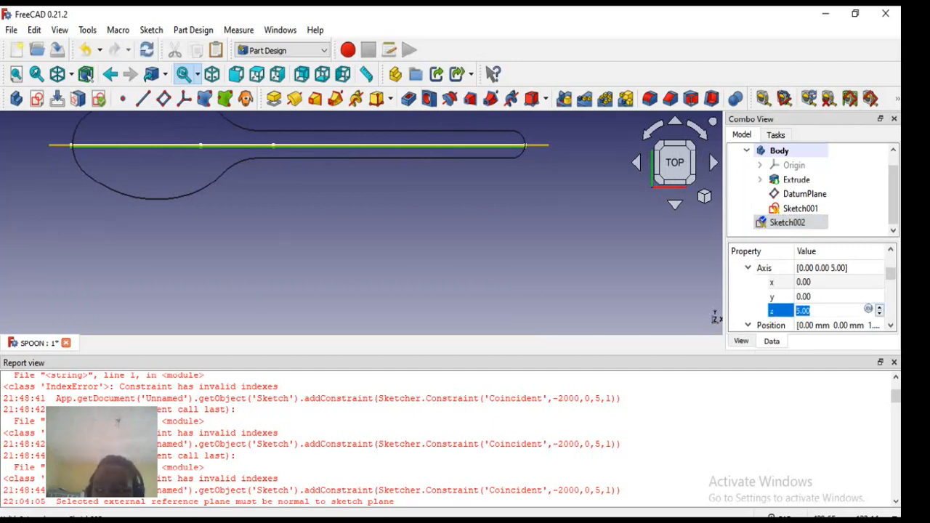
pyautogui.press('Up')
pyautogui.press('Up')
pyautogui.press('Up')
pyautogui.press('Up')
pyautogui.press('Up')
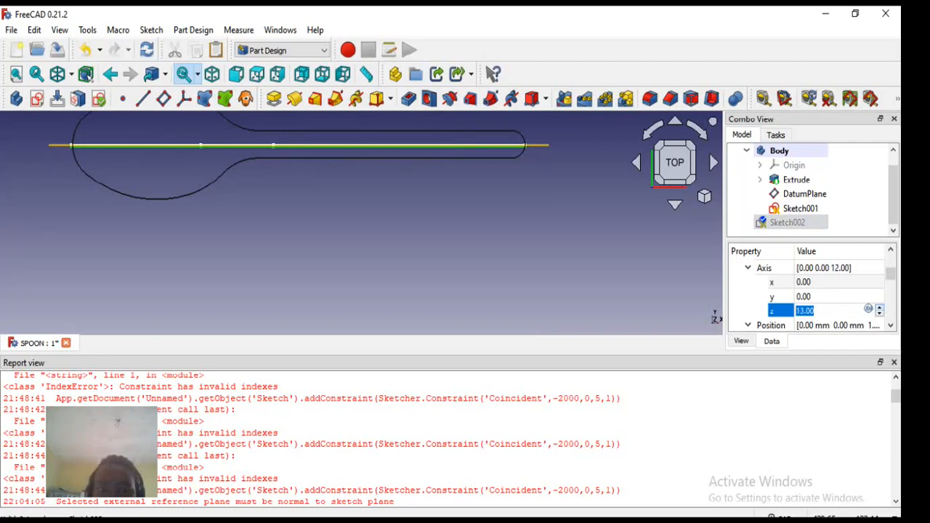
# Set the z component of Sketch002's attachment offset axis to 0
pyautogui.scroll(-1, 807, 290)
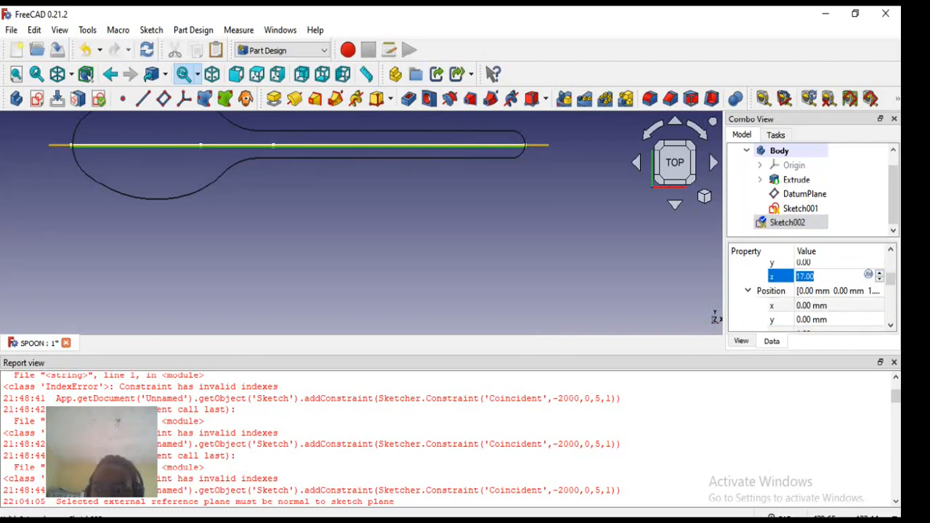
pyautogui.write('0')
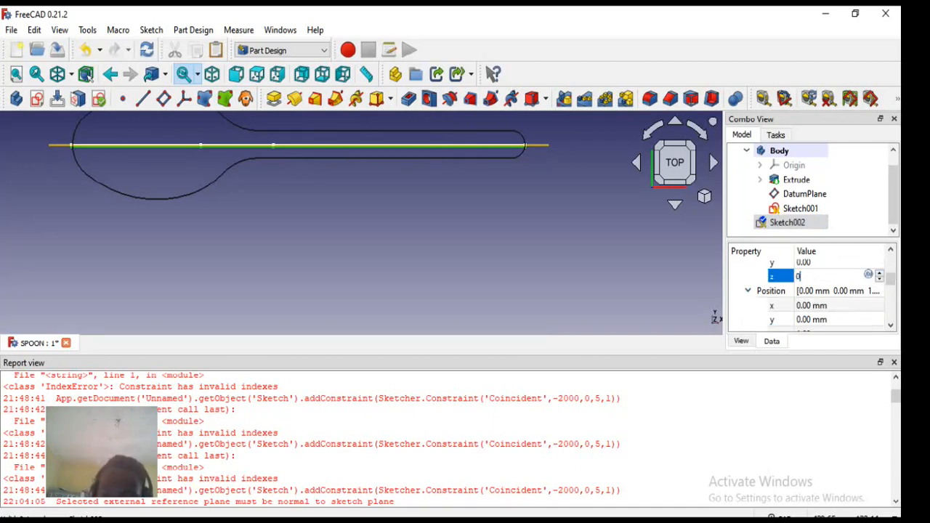
pyautogui.press('Return')
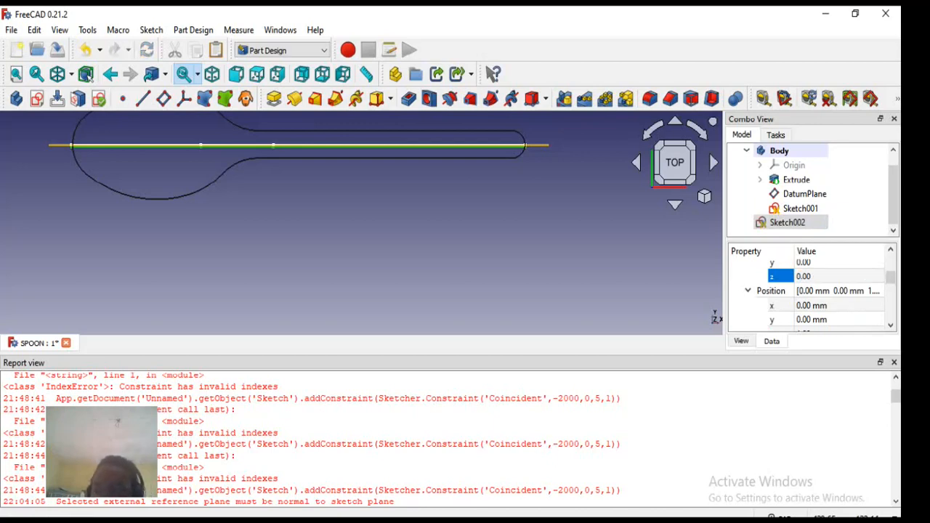
# Set the z position of Sketch002's attachment offset to 30 mm, in line with the widest edge of the spoon bowl
pyautogui.scroll(-1, 807, 291)
pyautogui.click(836, 299)
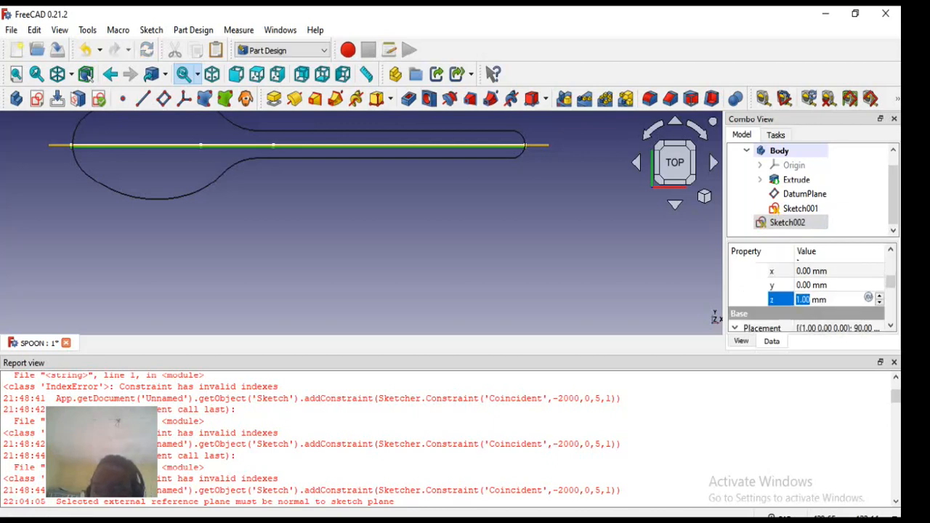
pyautogui.scroll(7, 836, 299)
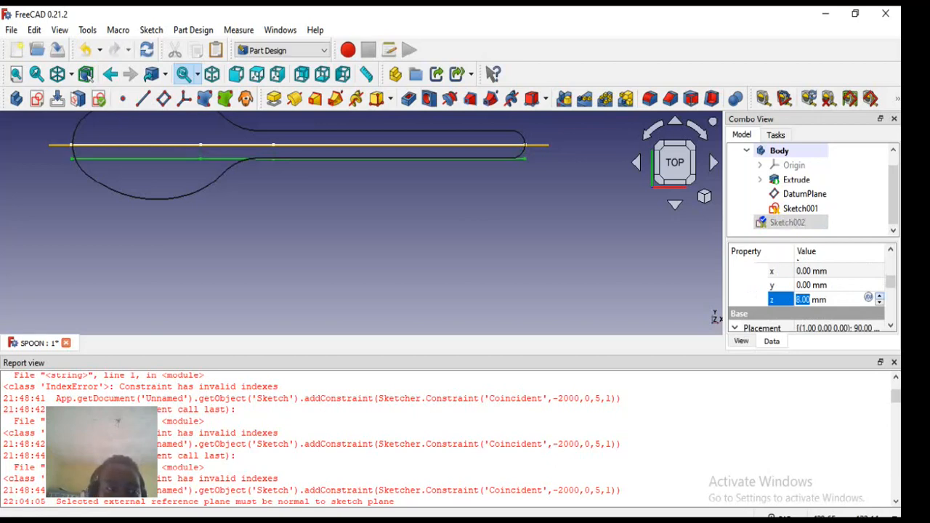
pyautogui.scroll(13, 836, 300)
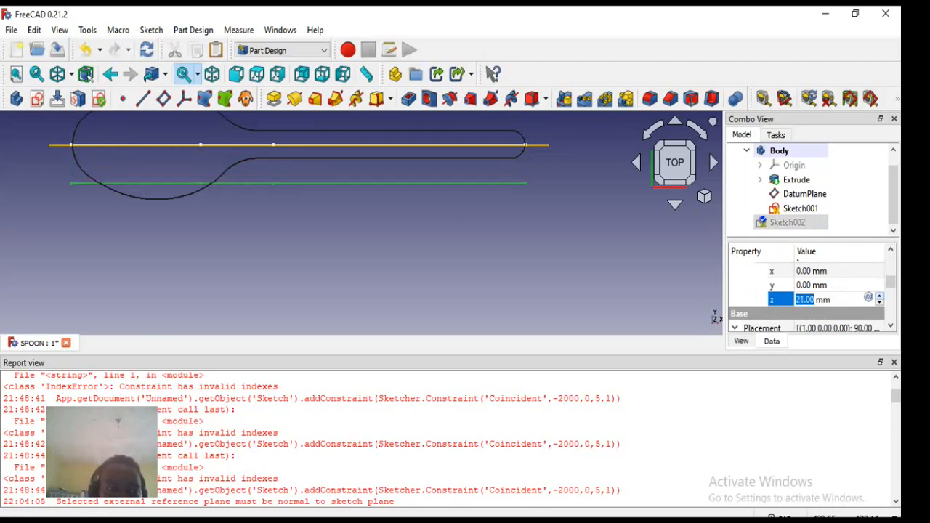
pyautogui.scroll(9, 836, 299)
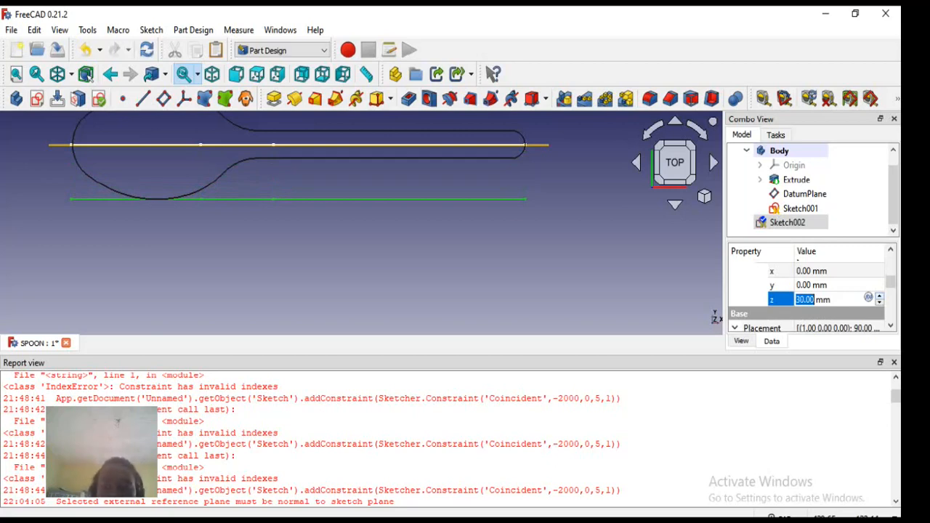
pyautogui.moveTo(831, 300); pyautogui.dragTo(796, 299)
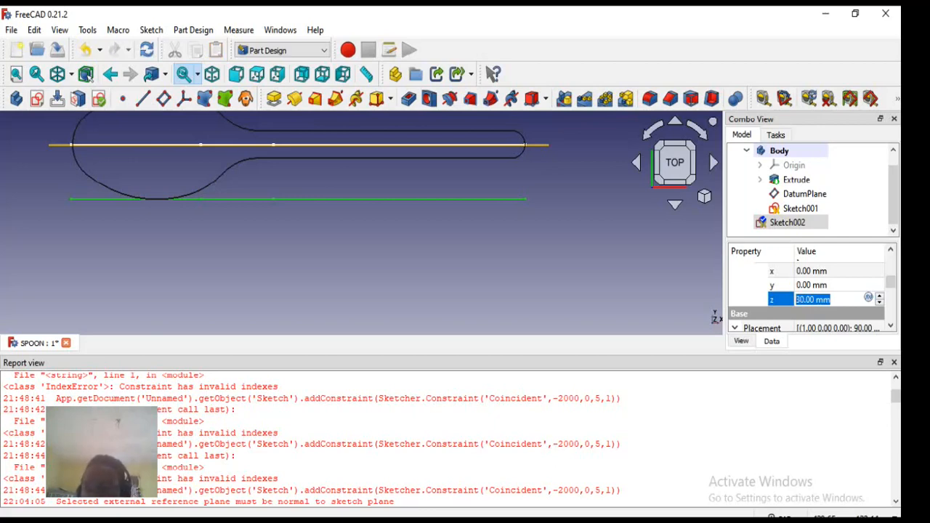
pyautogui.click(831, 299)
pyautogui.moveTo(890, 282); pyautogui.dragTo(890, 258)
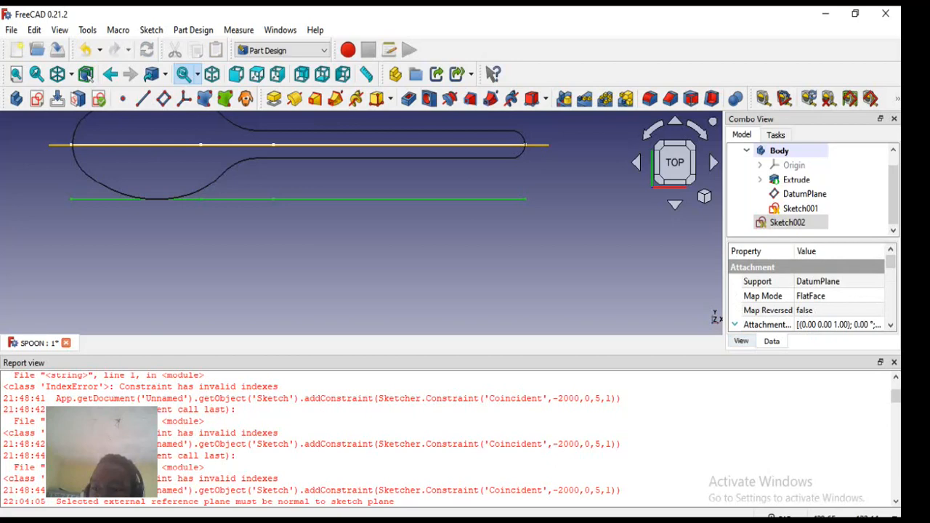
pyautogui.click(734, 324)
pyautogui.moveTo(890, 263); pyautogui.dragTo(890, 314)
pyautogui.click(735, 266)
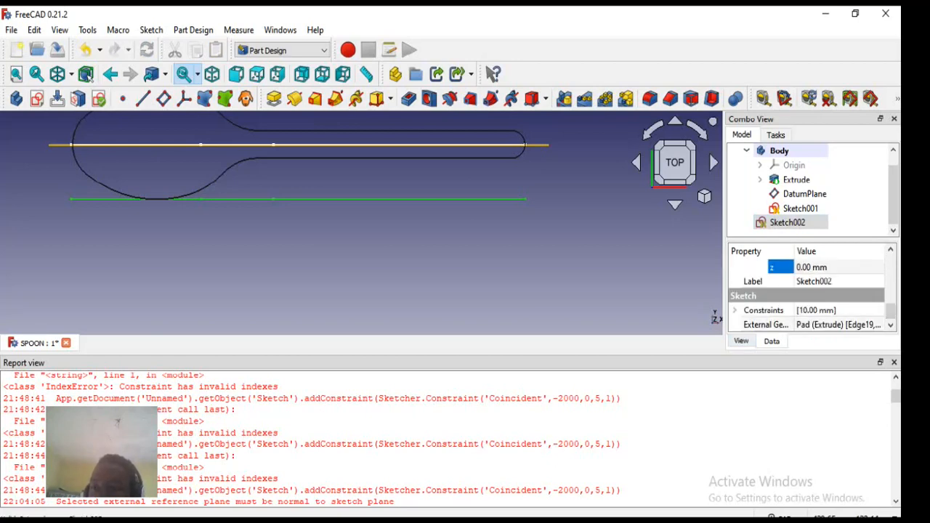
pyautogui.click(858, 222)
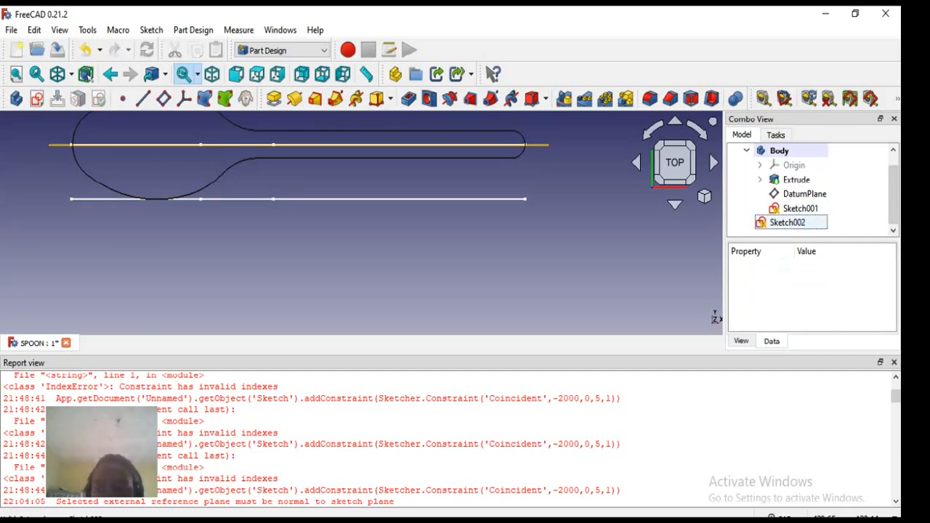
# Make another duplicate of Sketch001 alone, leaving the XY-plane, Sketch, Extrude and DatumPlane dependencies out of the copy
pyautogui.click(801, 208)
pyautogui.rightClick(800, 209)
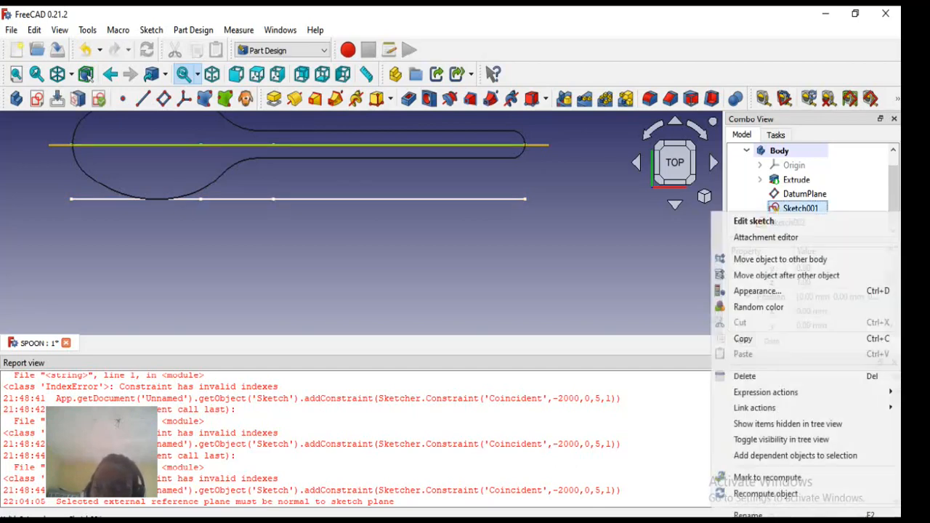
pyautogui.click(742, 339)
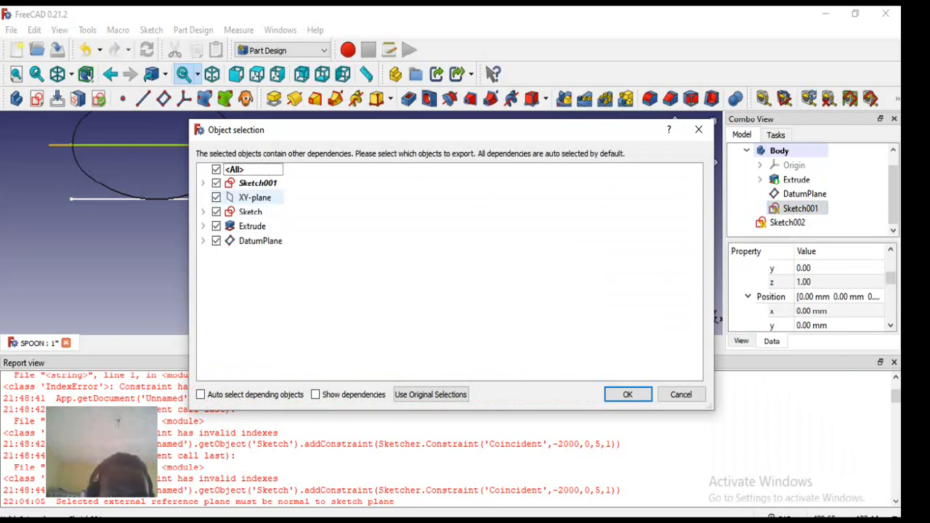
pyautogui.click(215, 197)
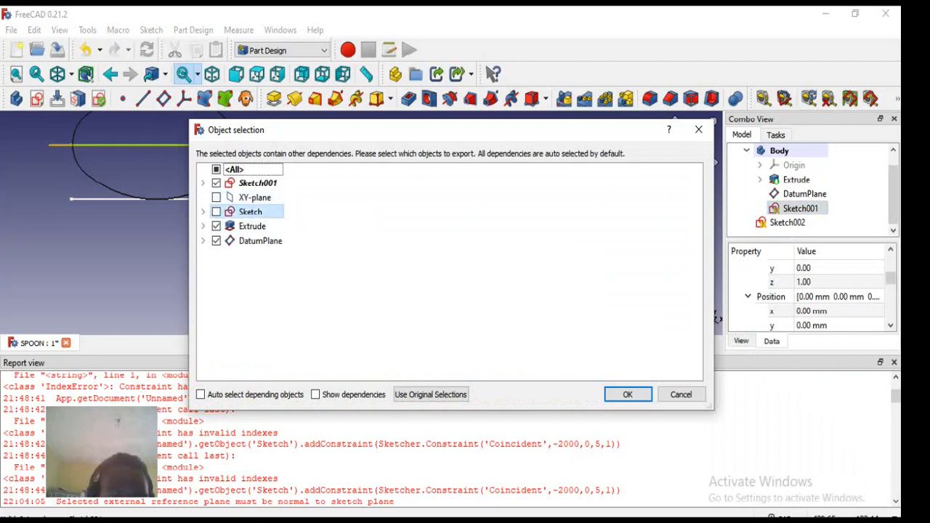
pyautogui.click(216, 212)
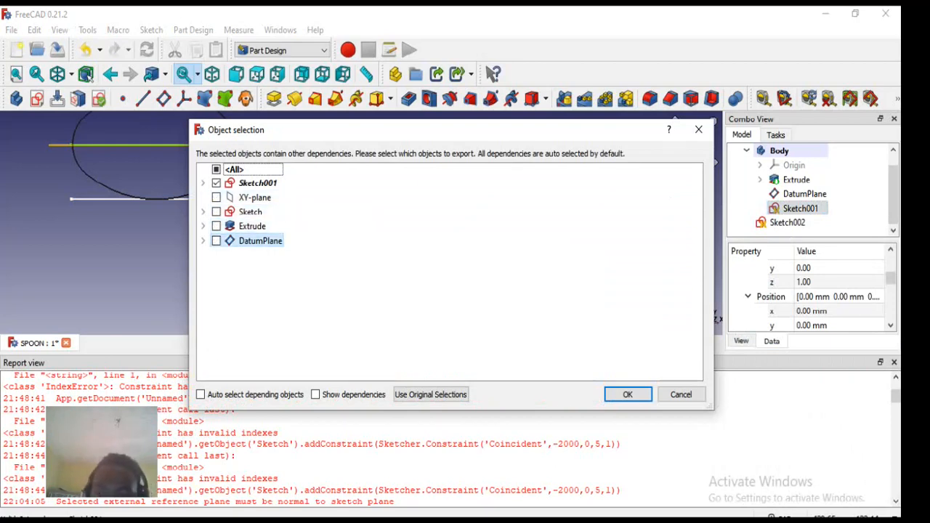
pyautogui.click(628, 395)
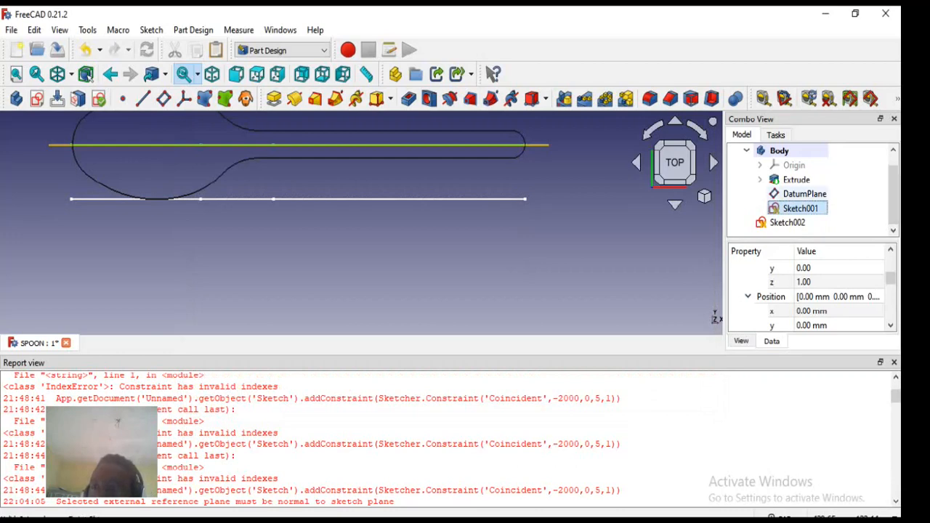
pyautogui.hotkey('ctrl', 'v')
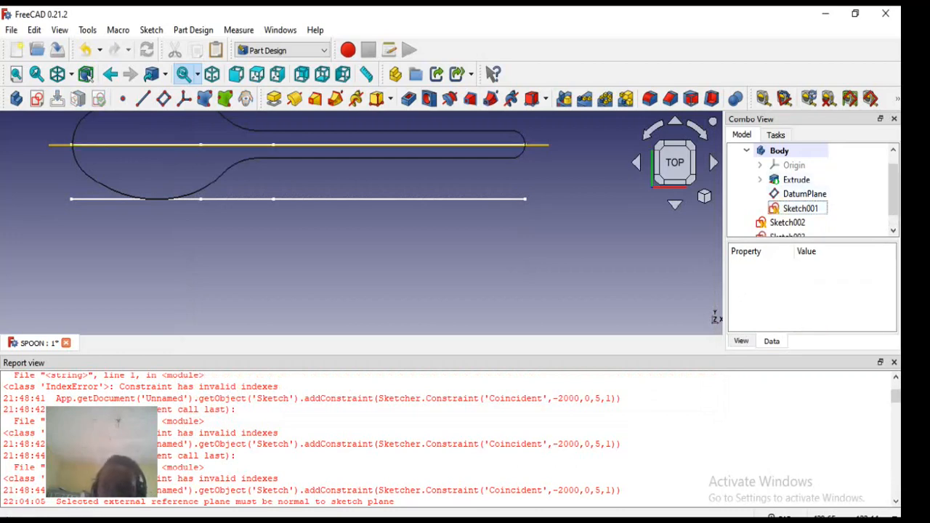
# Set the z position of Sketch003's attachment offset to -30 mm, placing it on the opposite side of the spoon bowl
pyautogui.moveTo(893, 190); pyautogui.dragTo(893, 201)
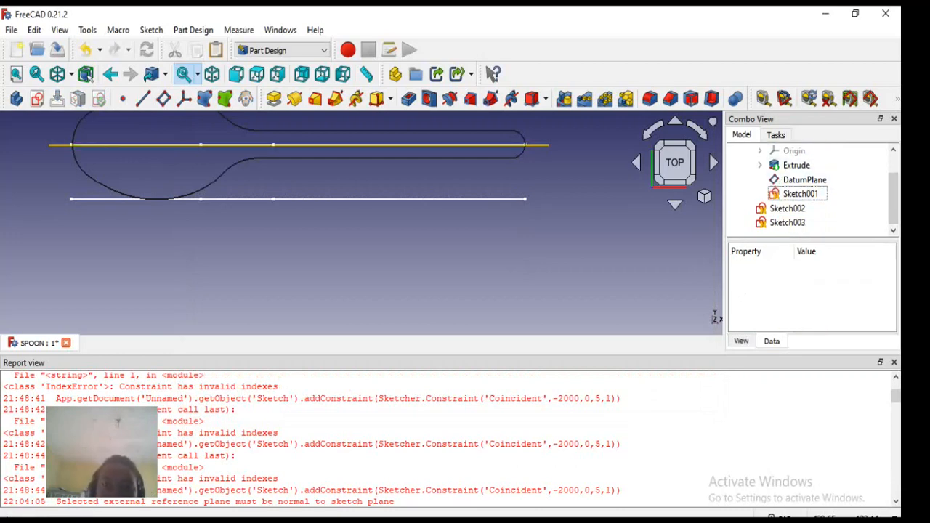
pyautogui.scroll(2, 312, 163)
pyautogui.scroll(-3, 320, 163)
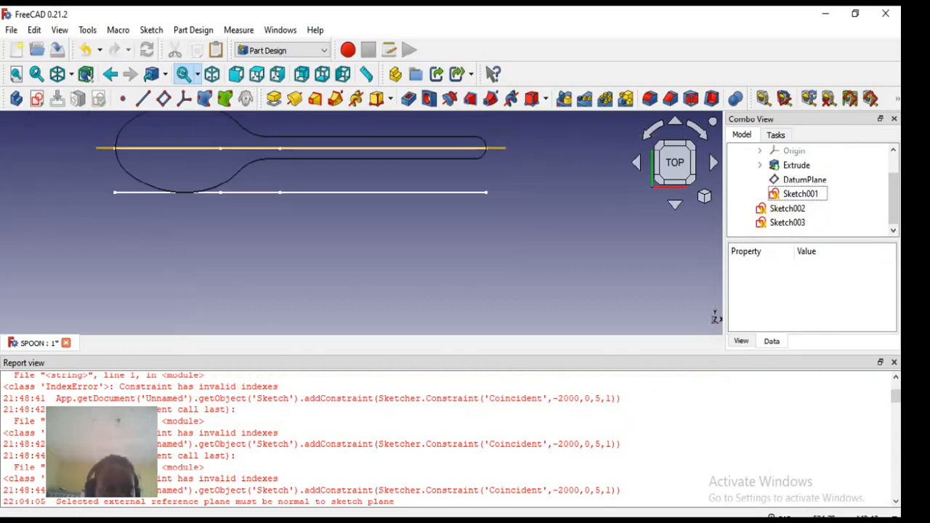
pyautogui.click(787, 208)
pyautogui.click(787, 222)
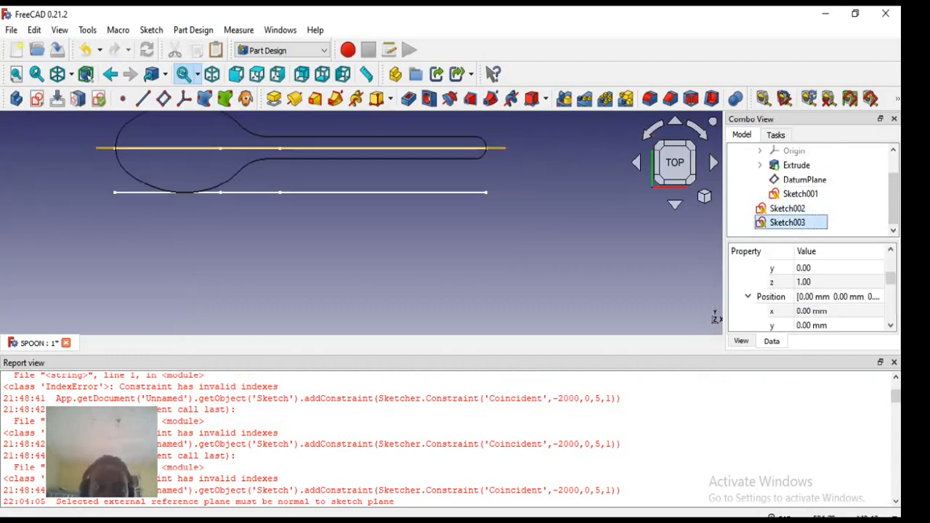
pyautogui.press('Escape')
pyautogui.moveTo(321, 163); pyautogui.dragTo(320, 252, button='middle')
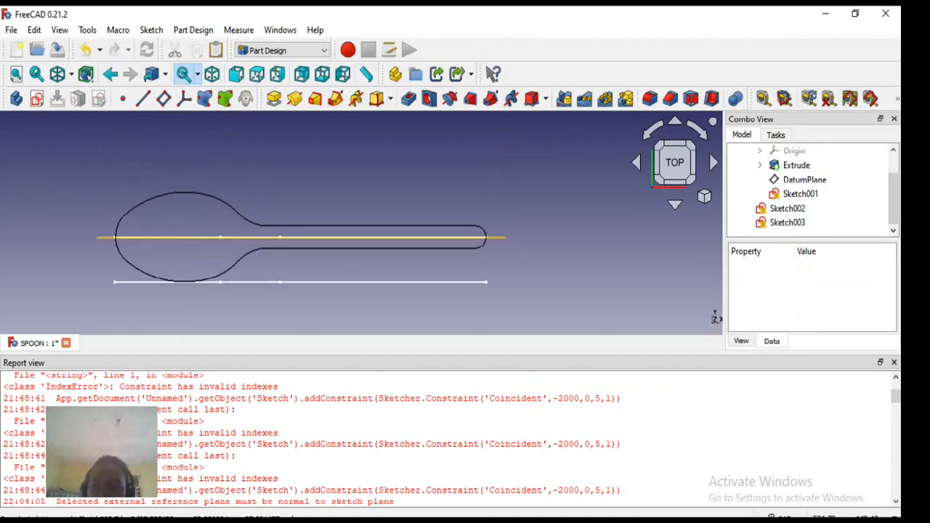
pyautogui.click(787, 223)
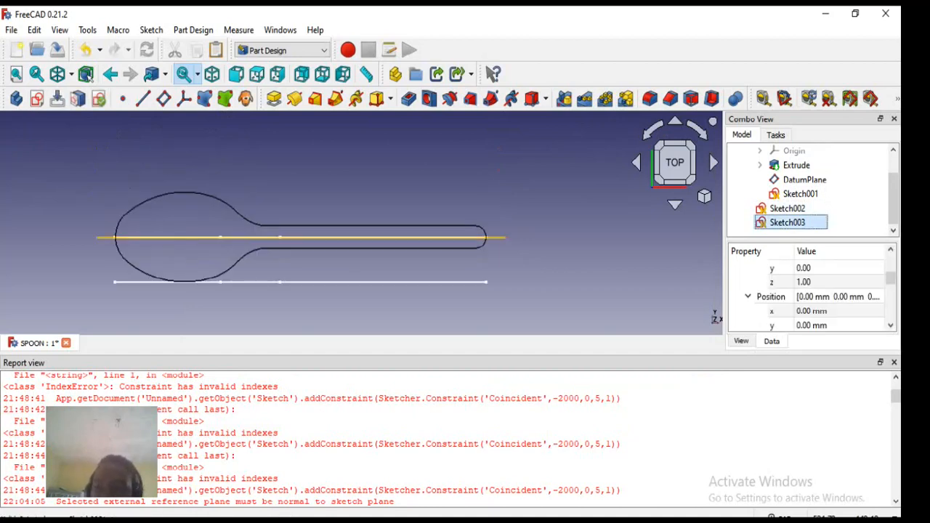
pyautogui.click(890, 278)
pyautogui.moveTo(890, 278); pyautogui.dragTo(890, 282)
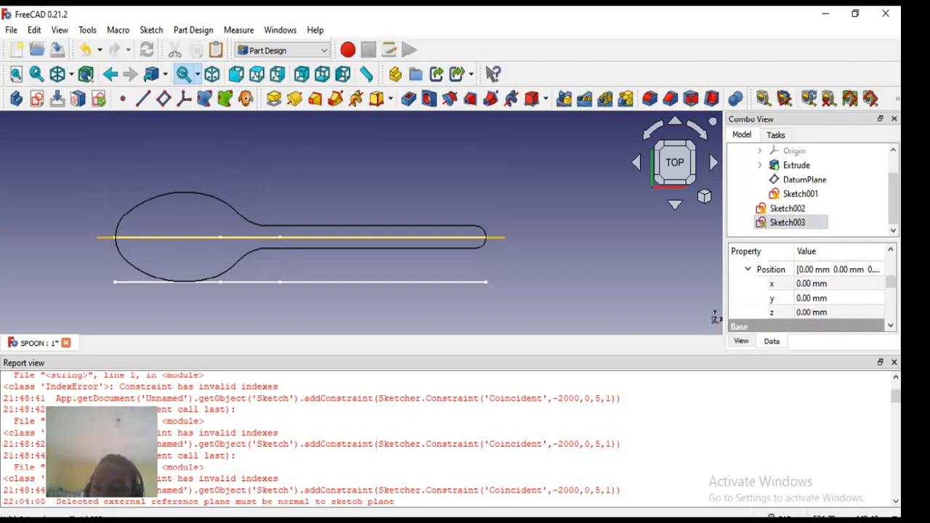
pyautogui.click(821, 312)
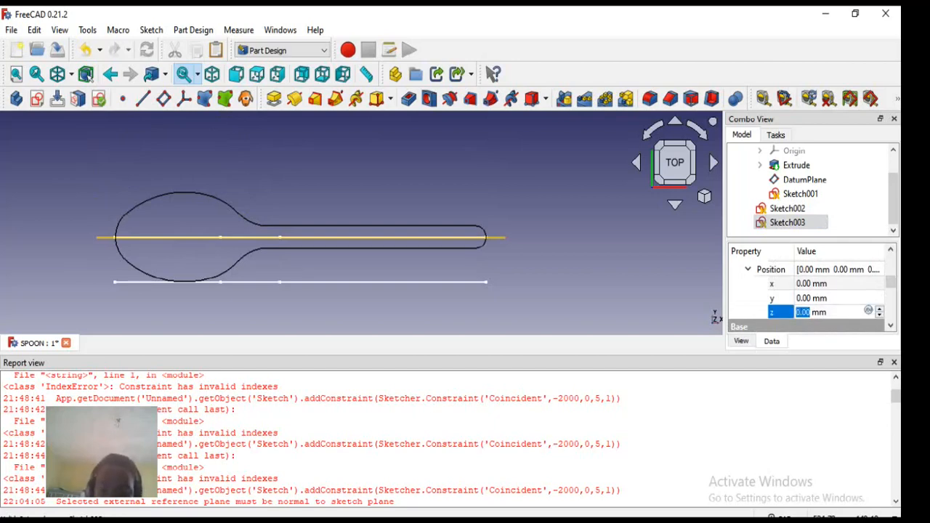
pyautogui.write('-30')
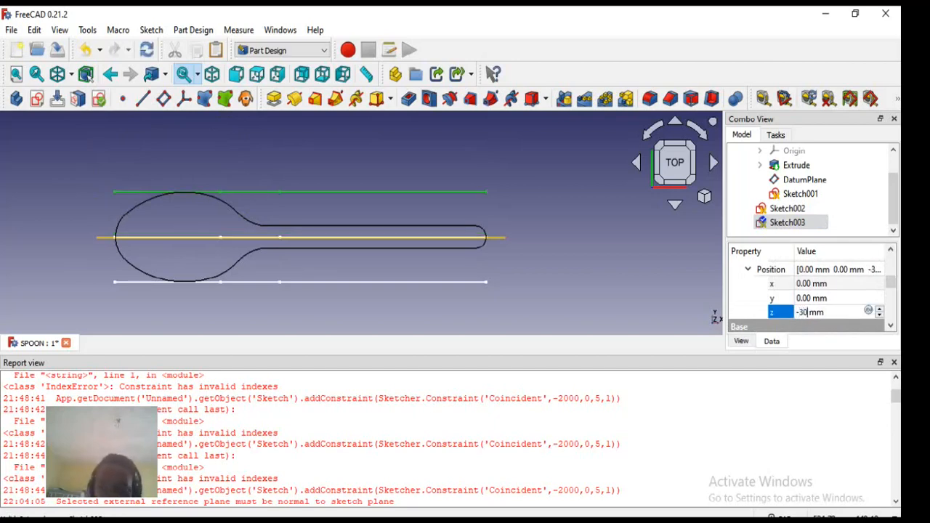
pyautogui.press('Return')
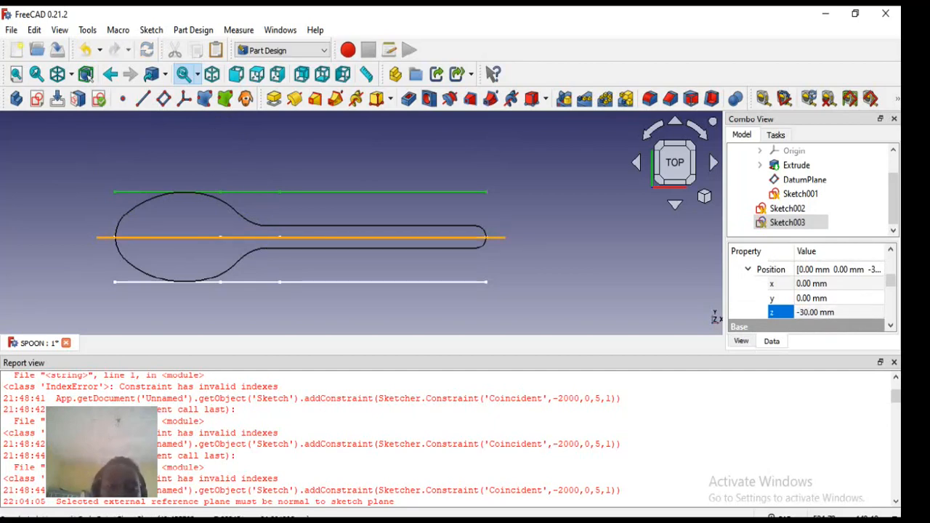
# Examine the placement of the three profile sketches around the spoon body from the top and isometric directions
pyautogui.scroll(-2, 332, 195)
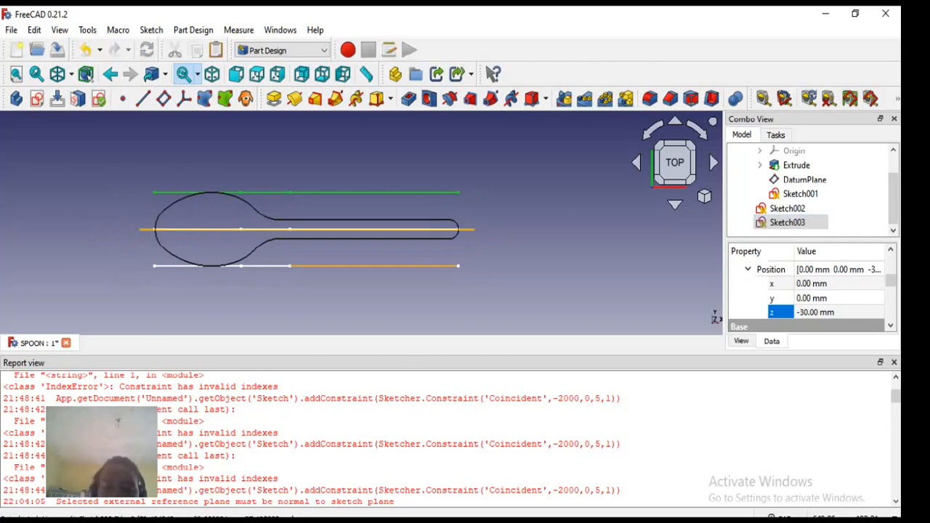
pyautogui.scroll(-1, 343, 261)
pyautogui.moveTo(343, 260); pyautogui.dragTo(345, 227, button='middle')
pyautogui.scroll(1, 367, 261)
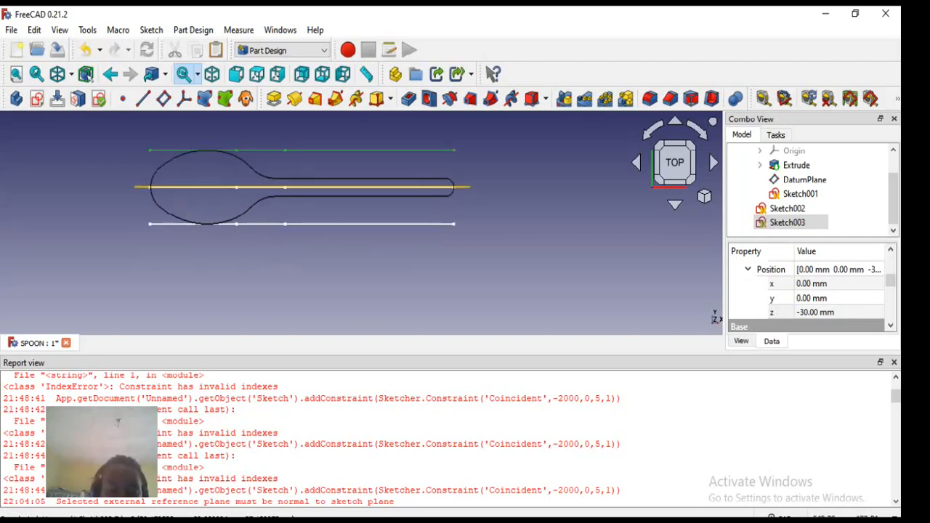
pyautogui.press('0')
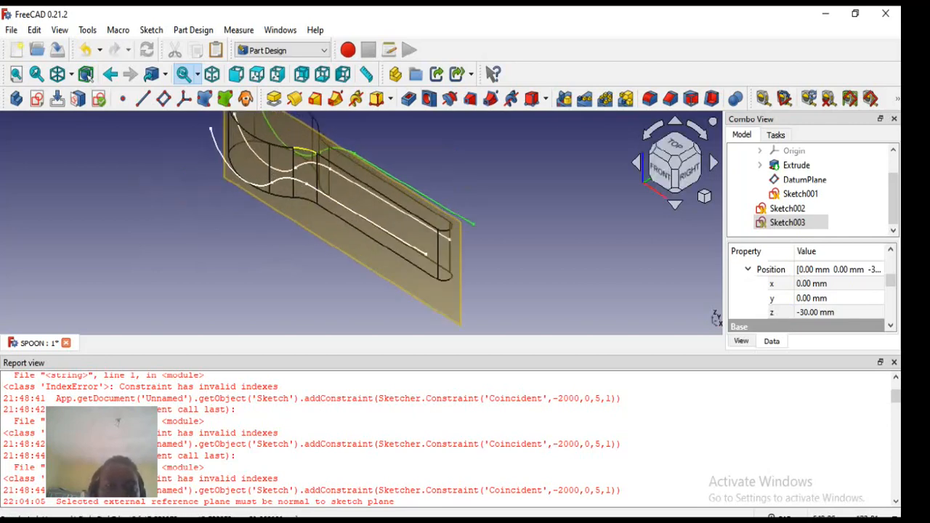
pyautogui.scroll(-4, 258, 157)
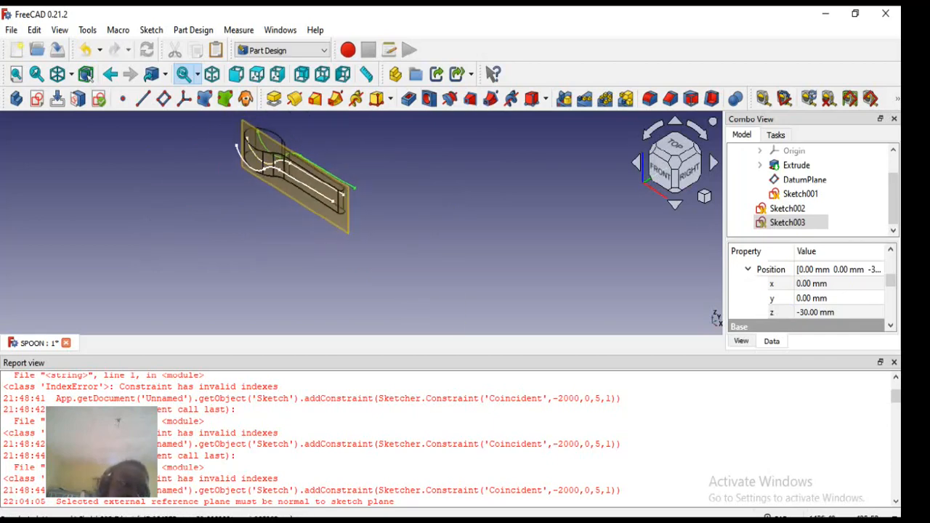
pyautogui.scroll(-3, 280, 153)
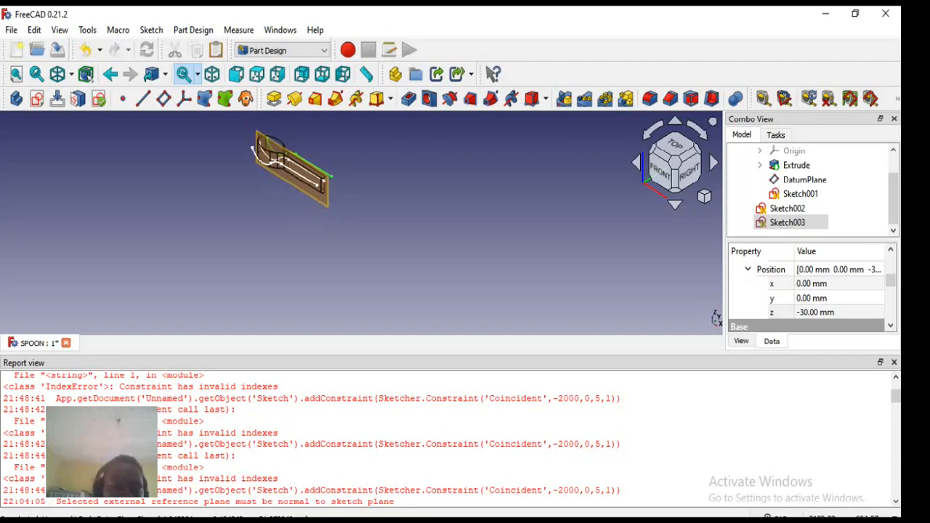
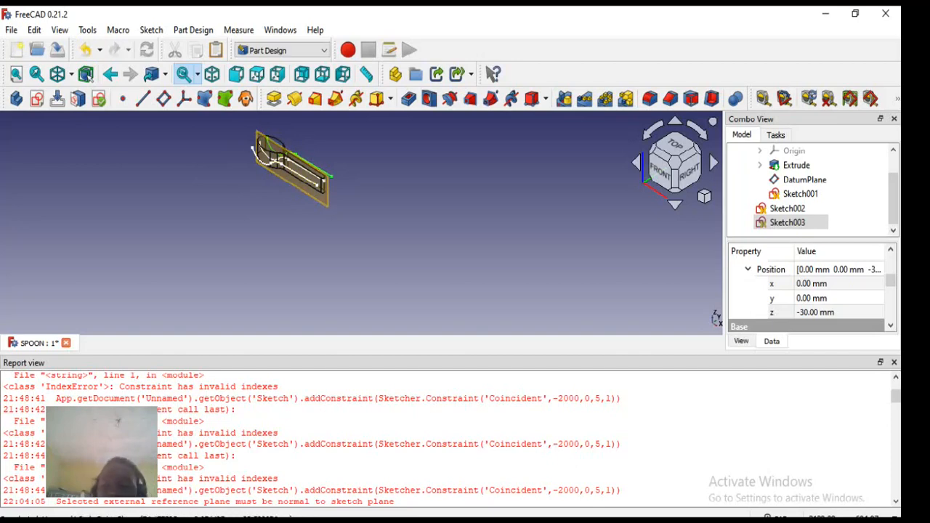
pyautogui.click(780, 312)
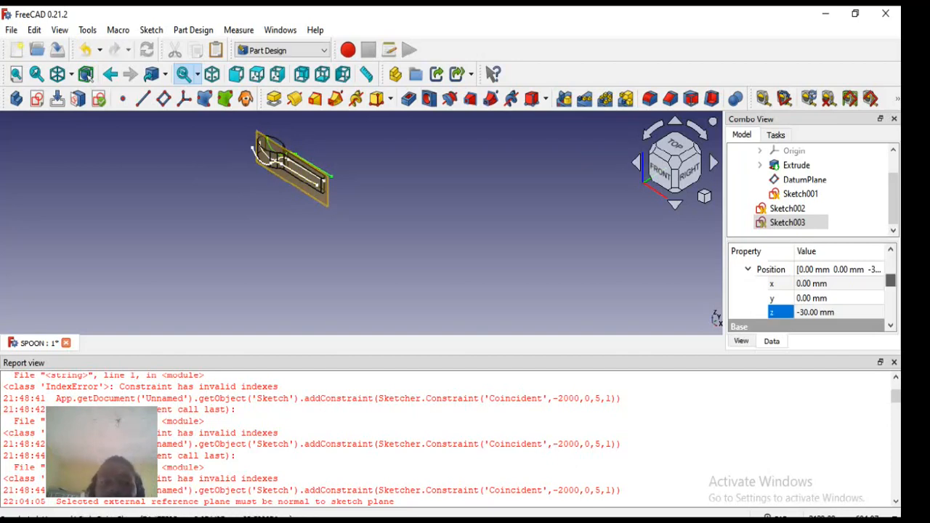
pyautogui.scroll(2, 806, 290)
pyautogui.scroll(-2, 807, 291)
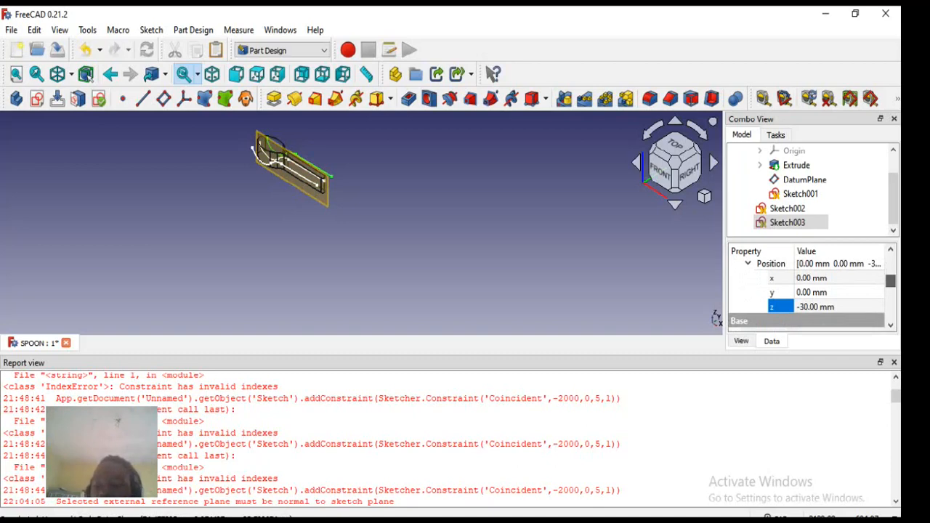
pyautogui.scroll(2, 807, 291)
pyautogui.scroll(-2, 806, 291)
pyautogui.scroll(1, 806, 290)
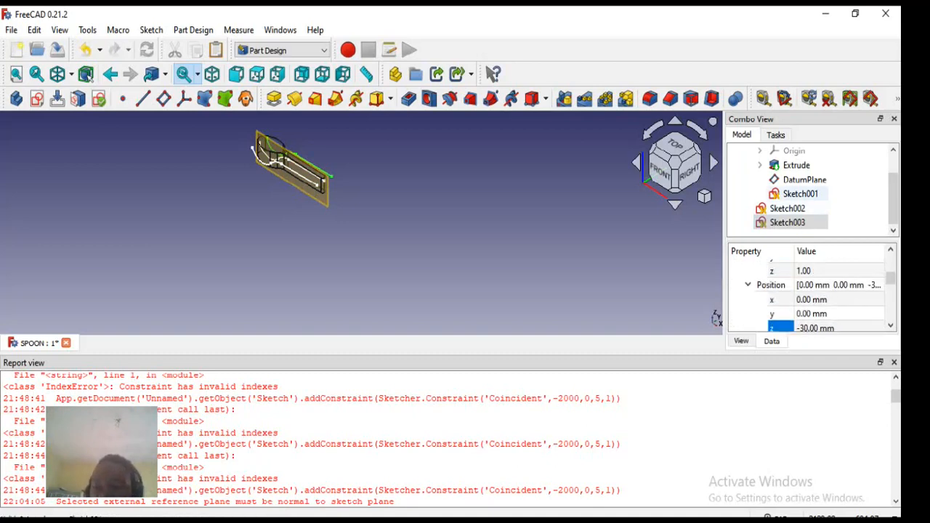
# Try a y component of 2 for the attachment offset axis of Sketch001 and set it back to 0
pyautogui.click(800, 194)
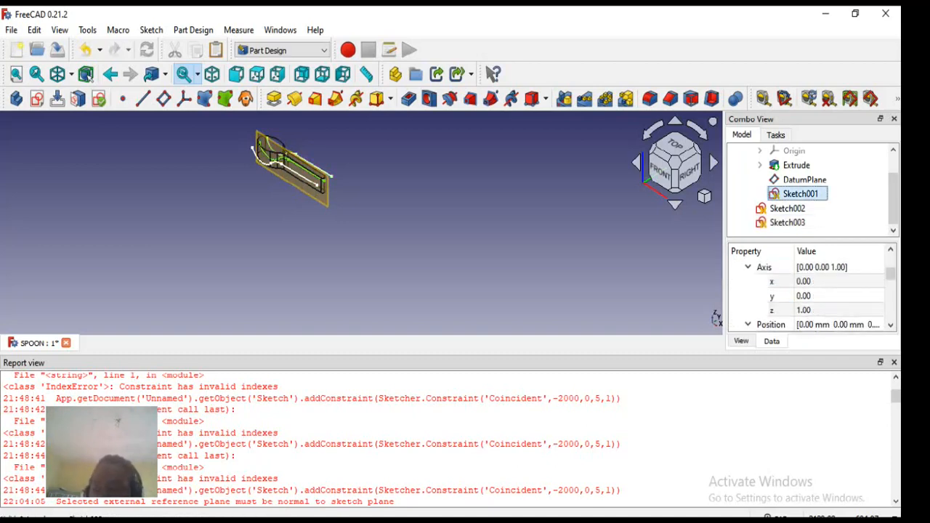
pyautogui.click(828, 296)
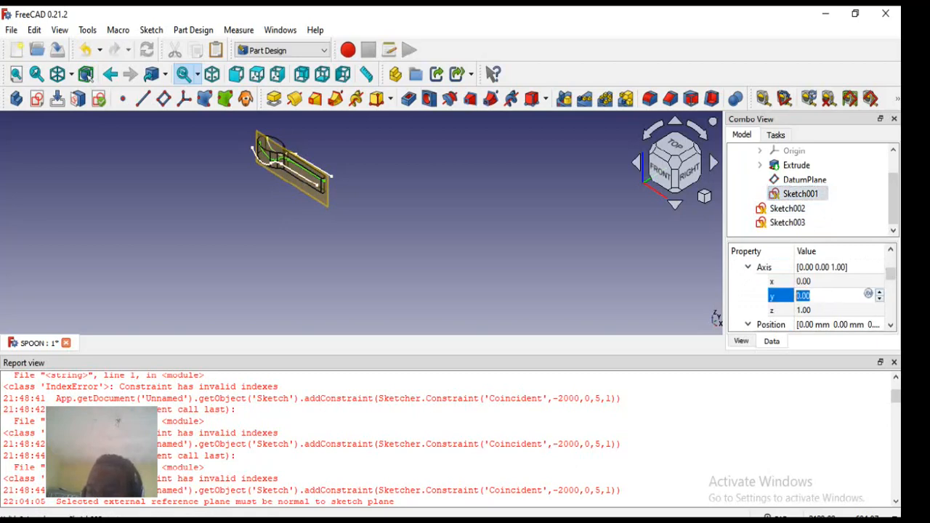
pyautogui.press('Up')
pyautogui.press('Up')
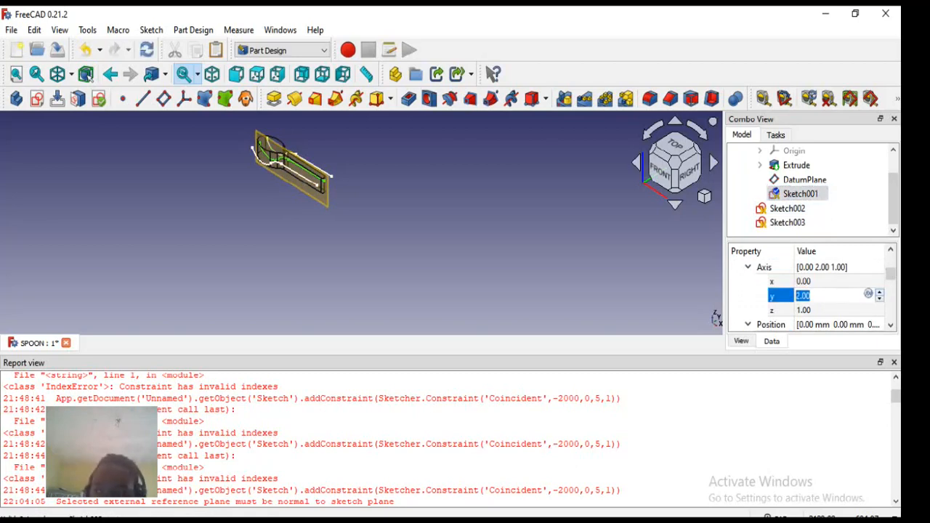
pyautogui.click(828, 295)
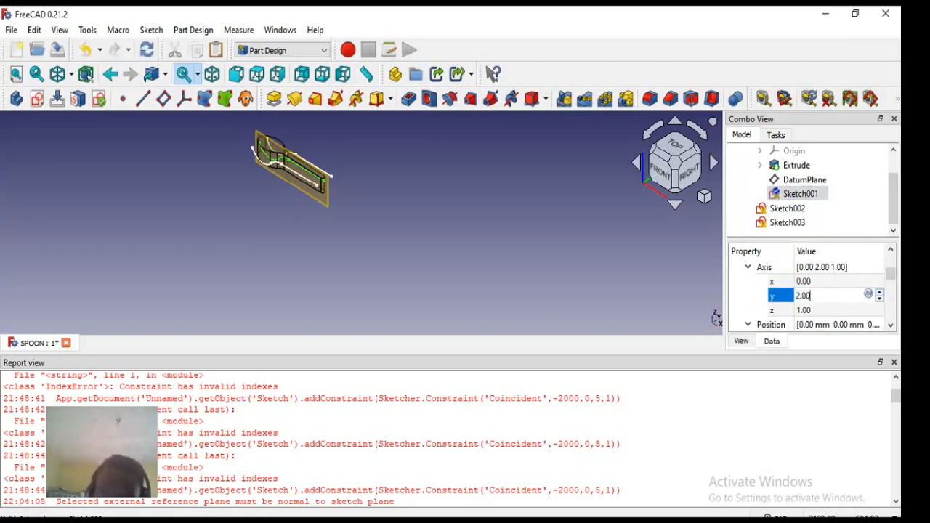
pyautogui.press('BackSpace')
pyautogui.press('BackSpace')
pyautogui.press('BackSpace')
pyautogui.press('BackSpace')
pyautogui.write('0')
pyautogui.press('Return')
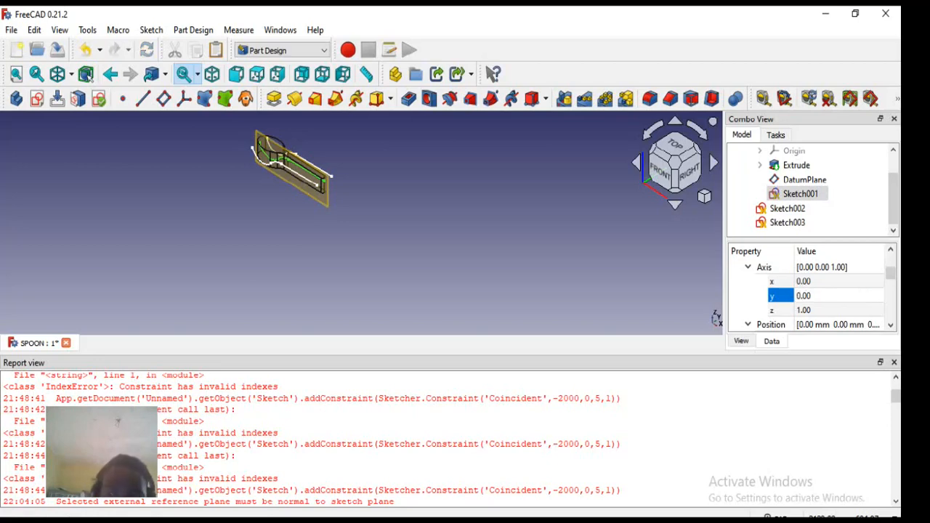
# Try shifting Sketch001 5 mm in the attachment offset's x position and return the value to 0 mm
pyautogui.scroll(-1, 810, 290)
pyautogui.scroll(-1, 810, 291)
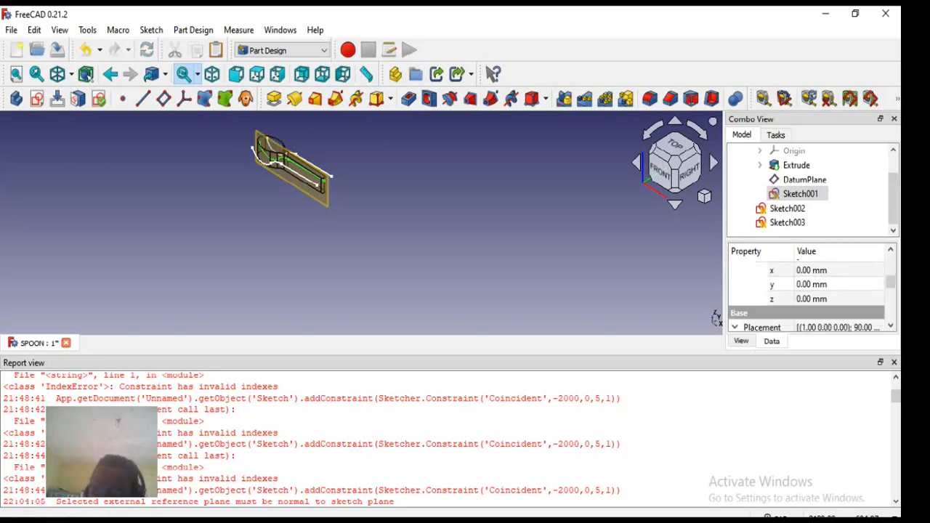
pyautogui.click(829, 269)
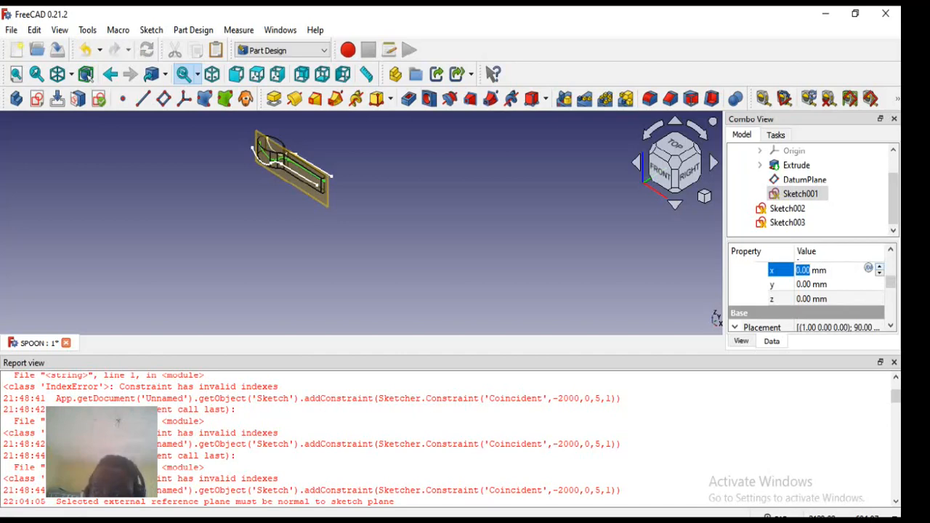
pyautogui.press('Up')
pyautogui.press('Up')
pyautogui.press('Up')
pyautogui.press('Up')
pyautogui.press('Up')
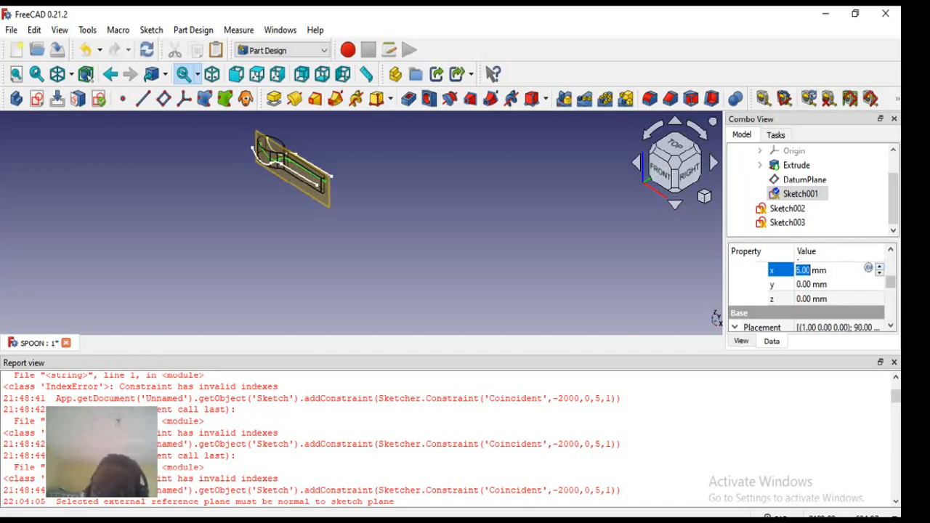
pyautogui.write('0')
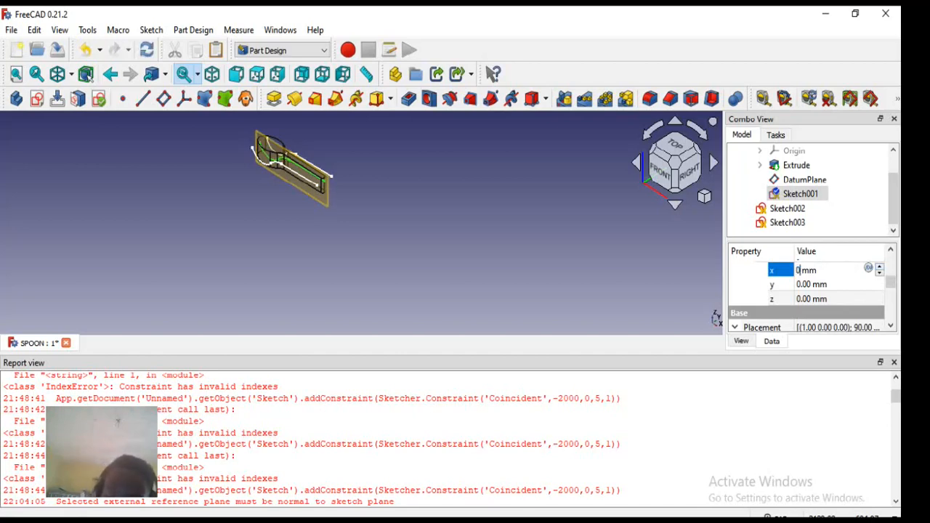
pyautogui.press('Return')
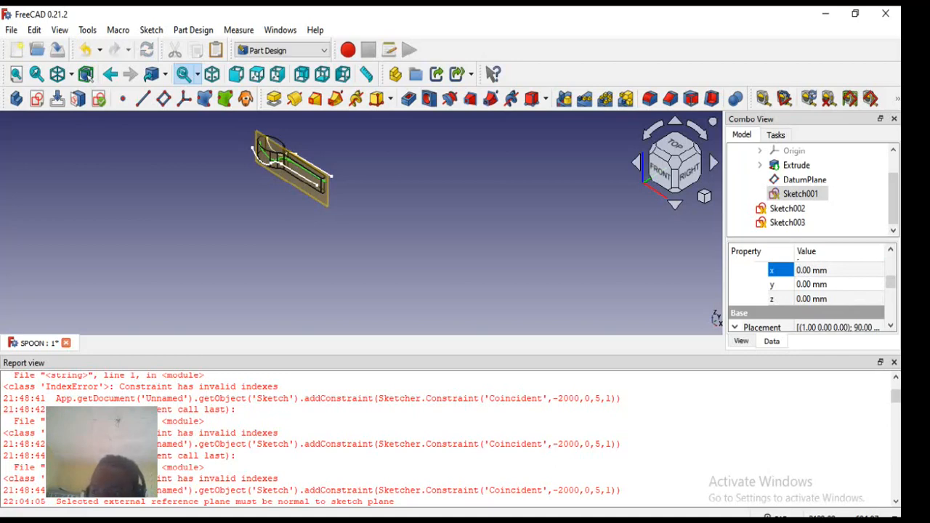
# Try negative z positions such as -4 mm for Sketch001's attachment offset and clear the value back to 0 mm
pyautogui.click(836, 298)
pyautogui.press('Down')
pyautogui.press('Down')
pyautogui.press('Down')
pyautogui.press('Down')
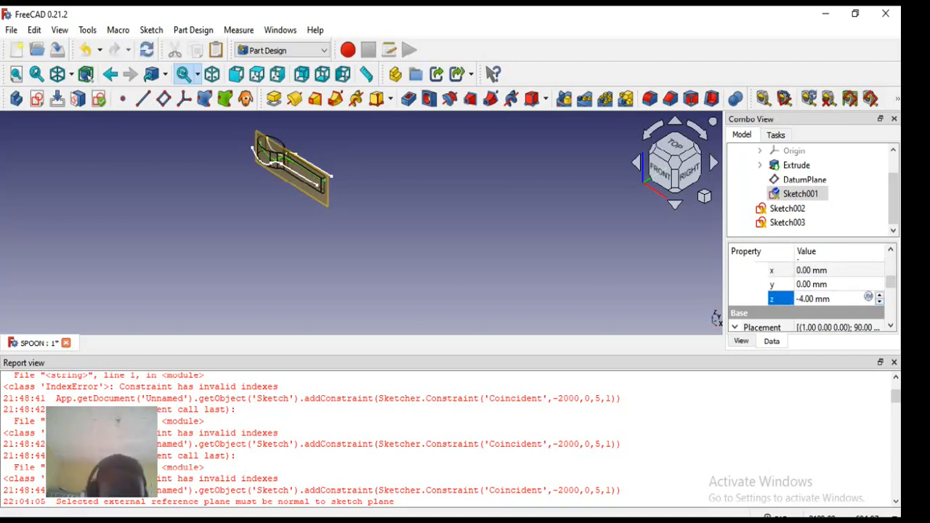
pyautogui.write('-5')
pyautogui.press('BackSpace')
pyautogui.press('BackSpace')
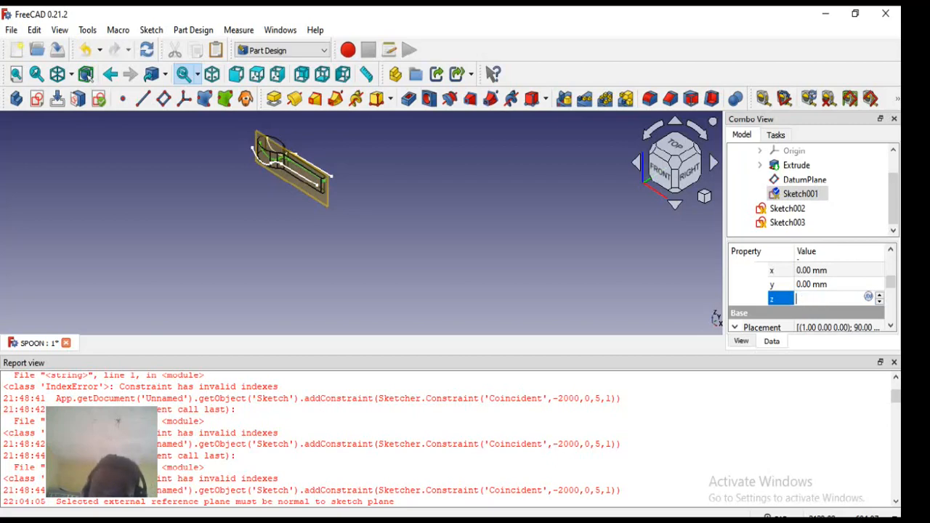
pyautogui.press('Return')
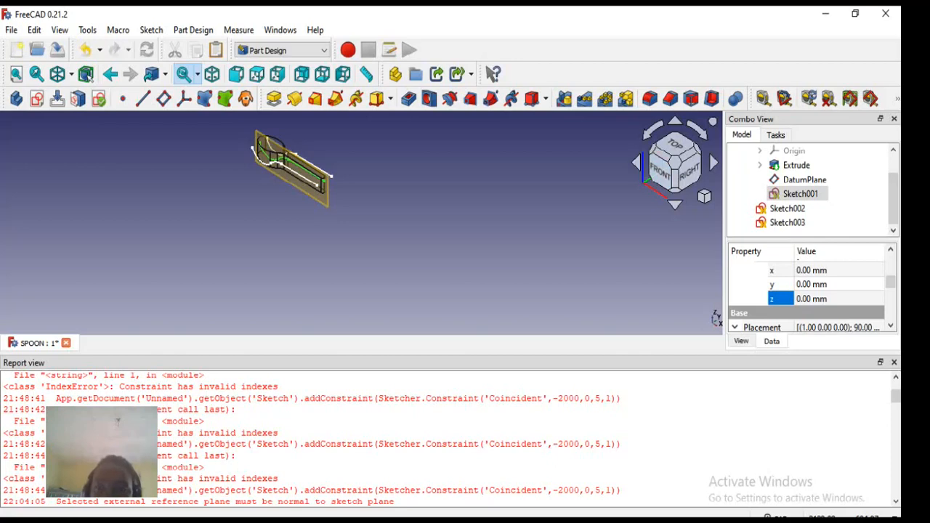
# Set the y position of Sketch001's attachment offset to 10 mm and check its height against the other profiles from the front
pyautogui.click(828, 284)
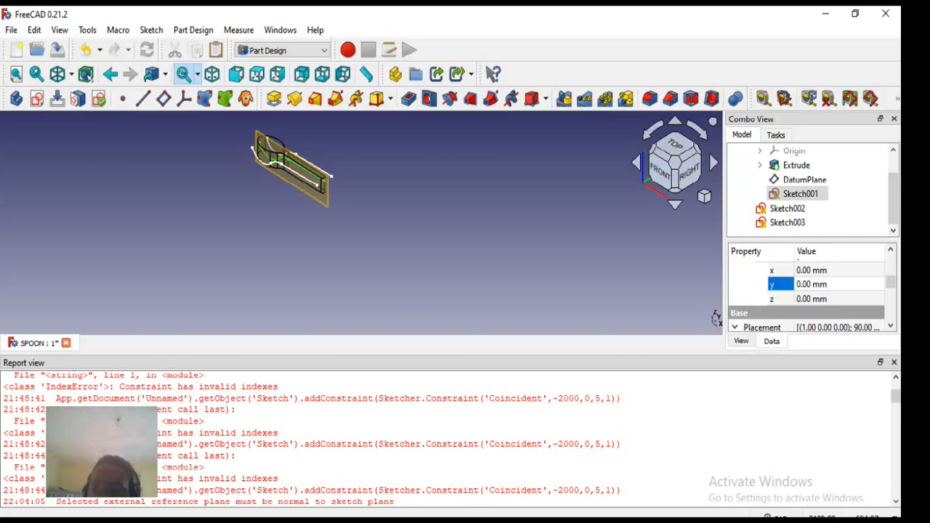
pyautogui.write('10')
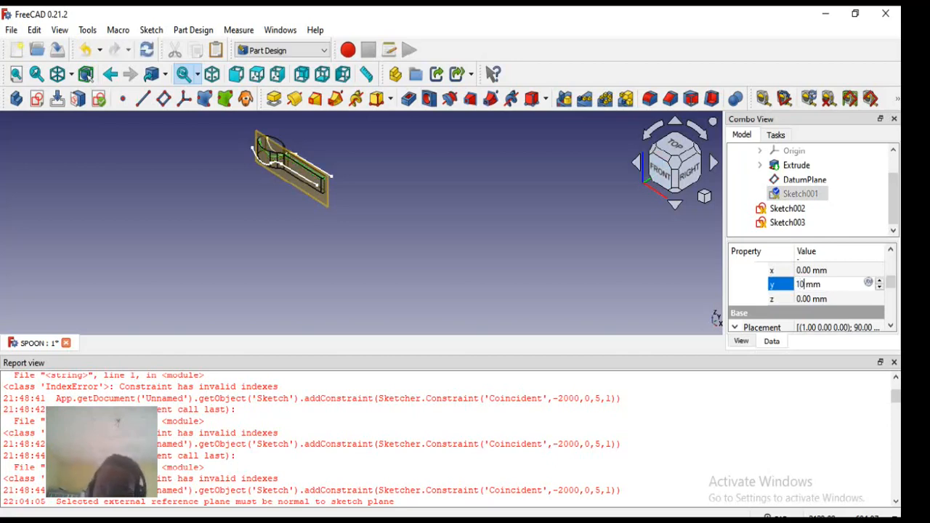
pyautogui.press('Return')
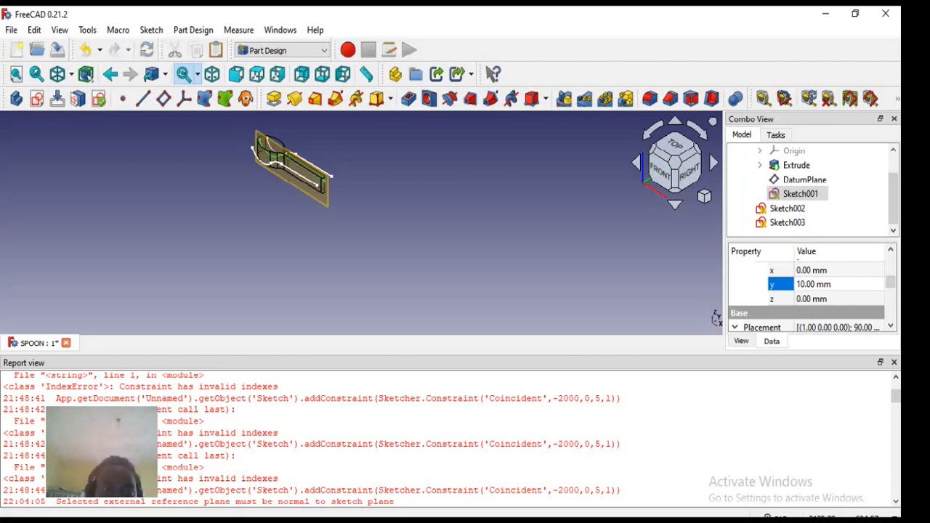
pyautogui.scroll(4, 273, 147)
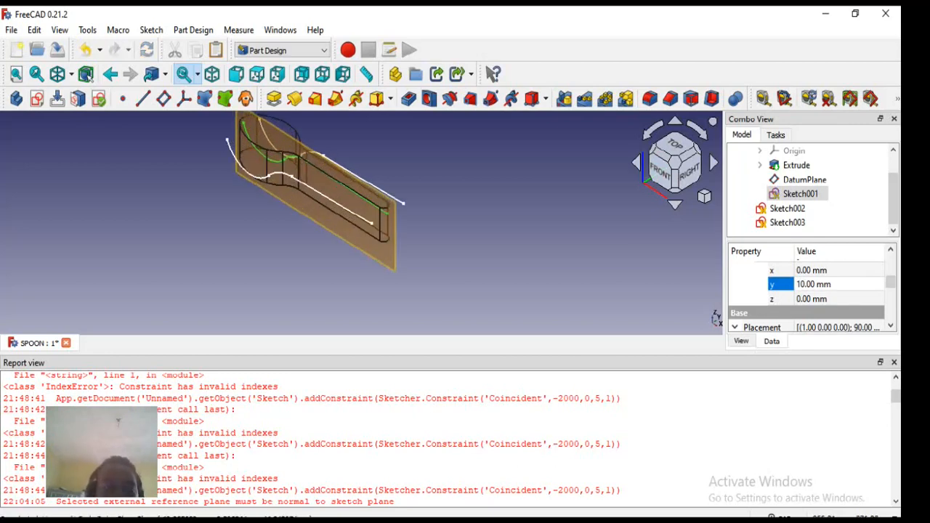
pyautogui.scroll(1, 276, 142)
pyautogui.press('1')
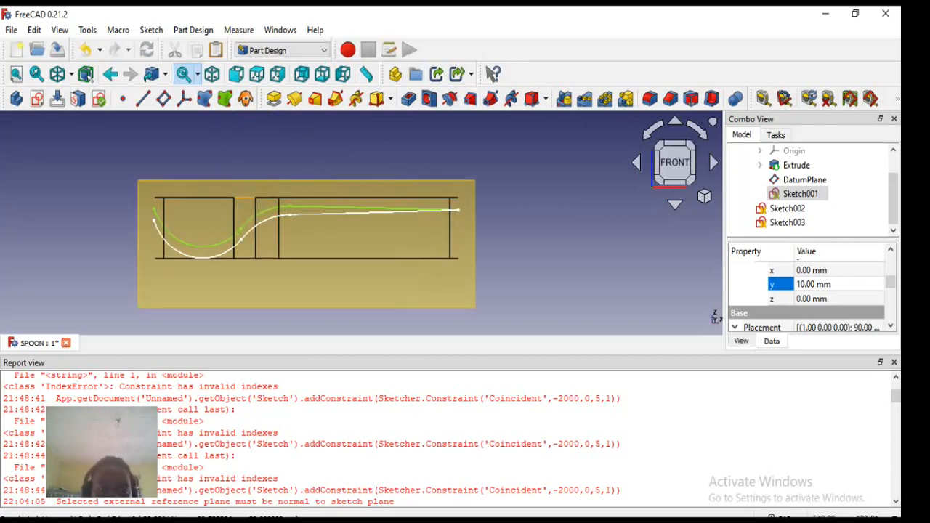
# Set the y position of Sketch001's attachment offset to -15 mm, lowering the middle profile below the two side profiles
pyautogui.click(814, 284)
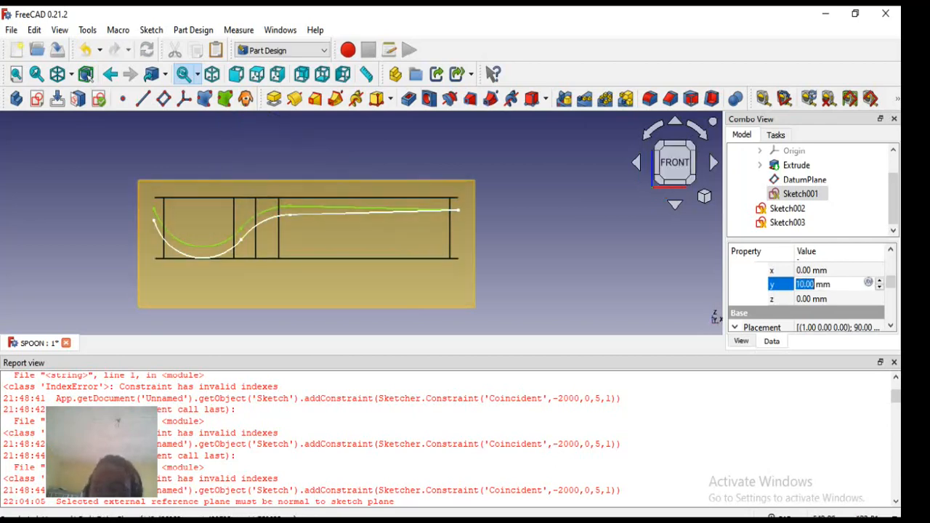
pyautogui.write('-20')
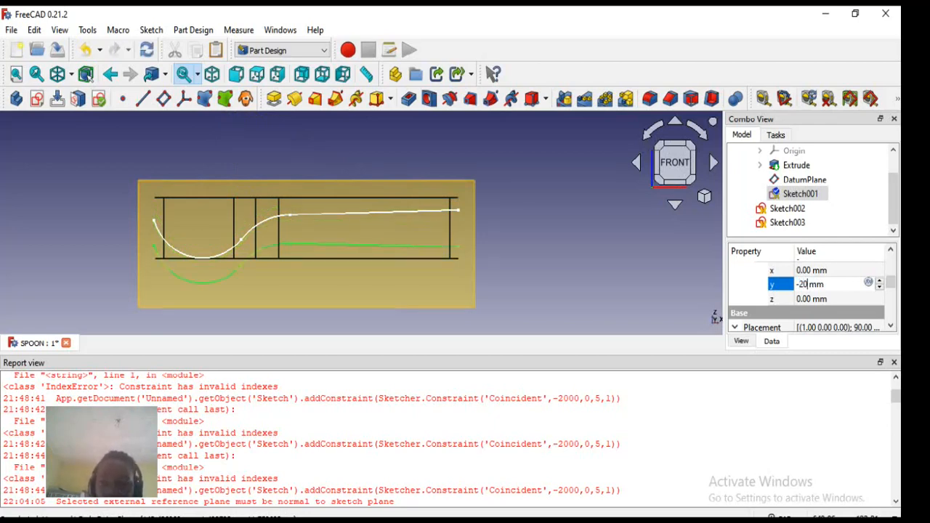
pyautogui.press('BackSpace')
pyautogui.press('BackSpace')
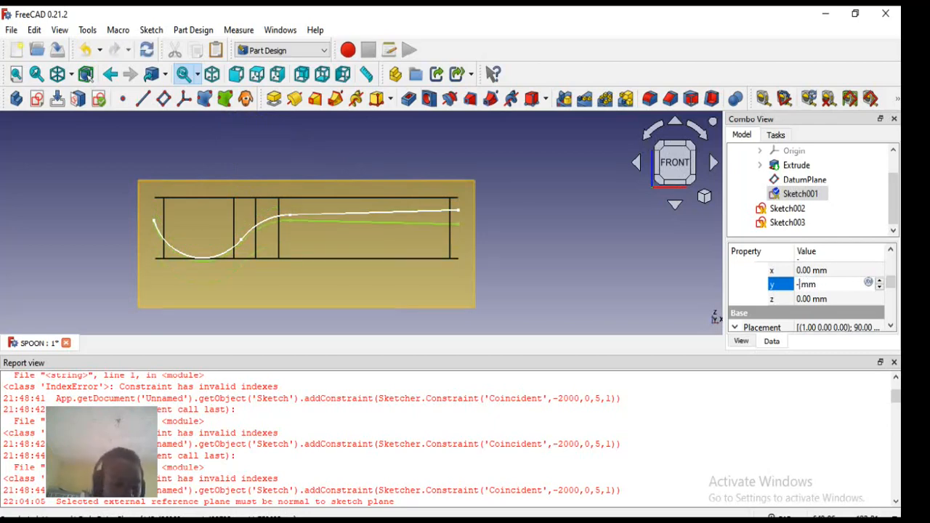
pyautogui.write('15')
pyautogui.press('Return')
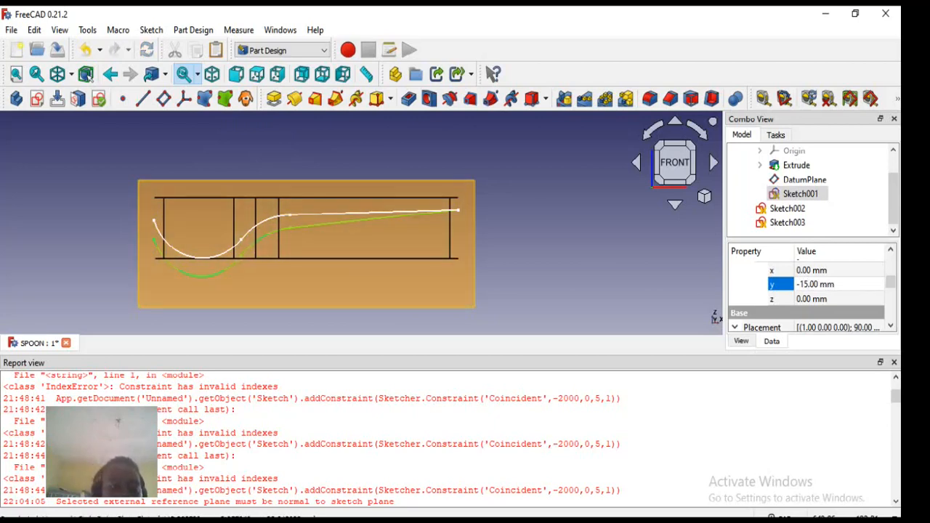
pyautogui.press('Escape')
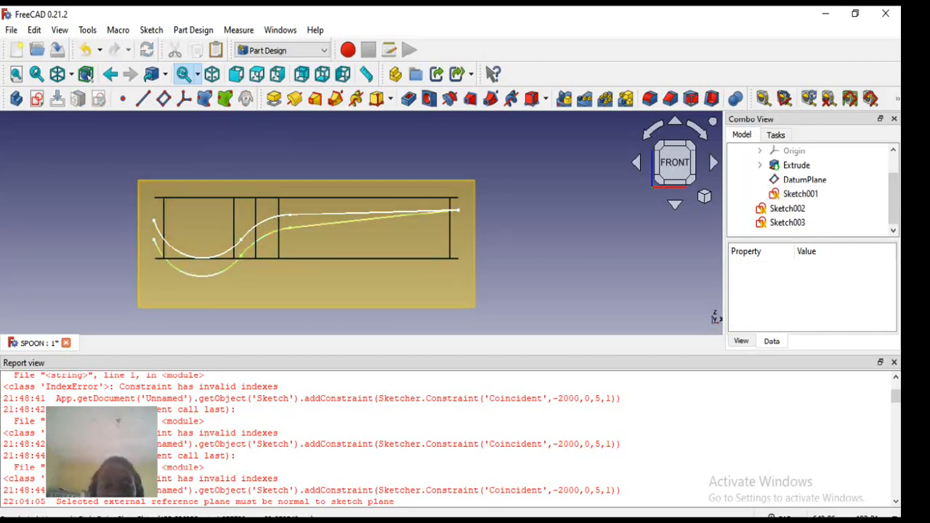
# Inspect the three profiles at an angle, collapse the Body in the model tree and switch to the Part workbench
pyautogui.scroll(-3, 539, 215)
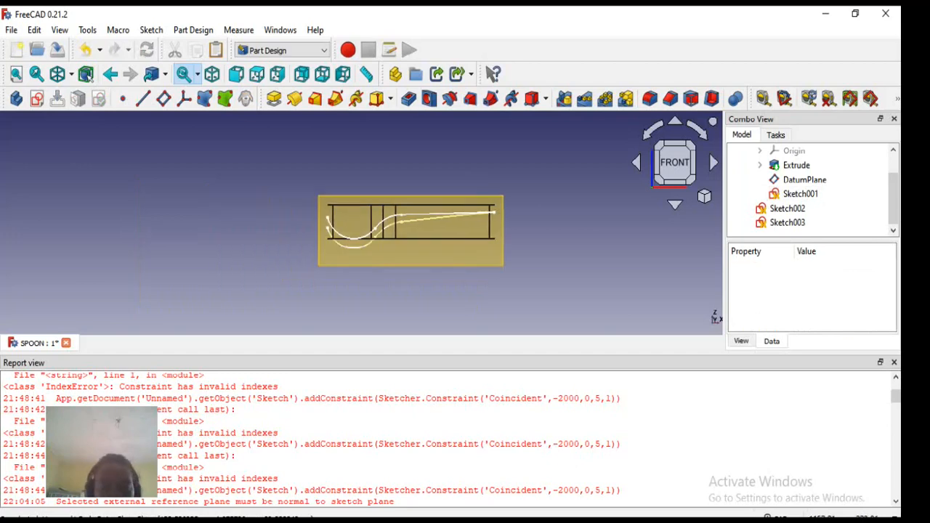
pyautogui.moveTo(539, 214); pyautogui.dragTo(519, 252, button='middle')
pyautogui.scroll(4, 418, 157)
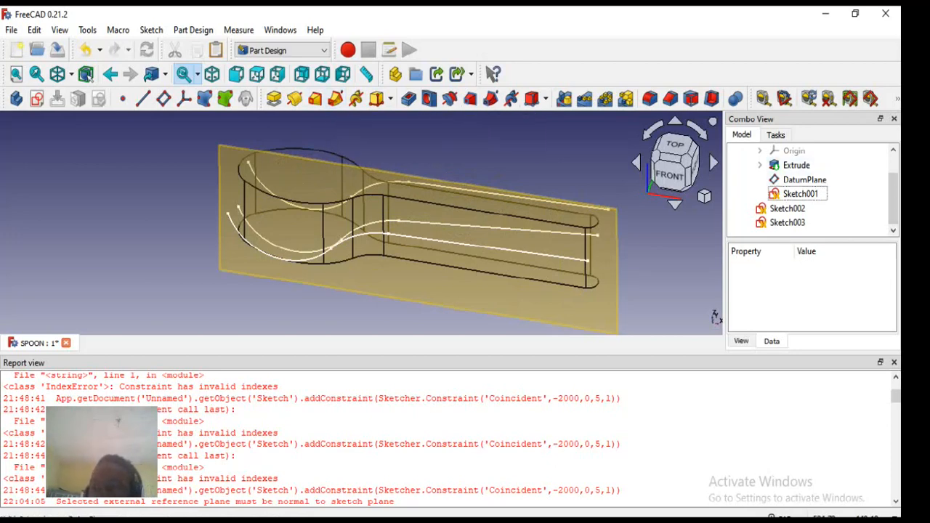
pyautogui.scroll(1, 792, 174)
pyautogui.click(746, 165)
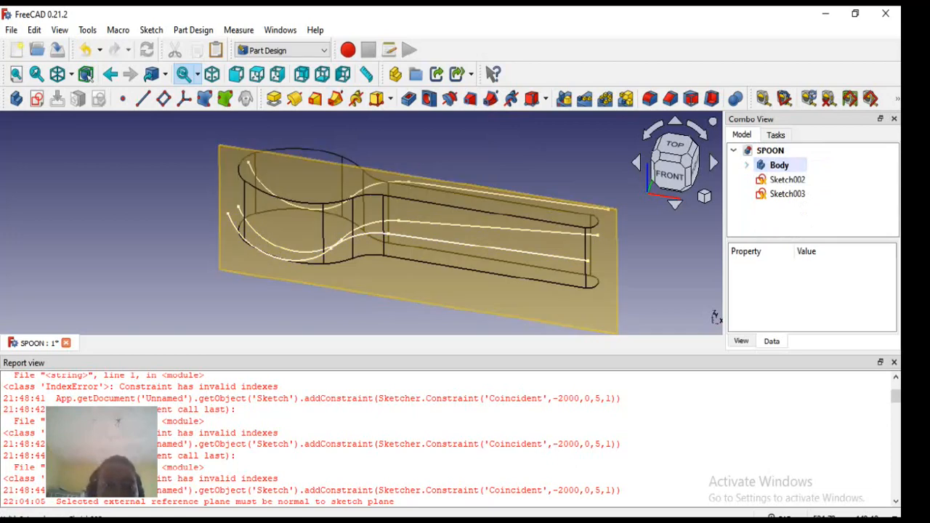
pyautogui.click(283, 49)
pyautogui.click(270, 145)
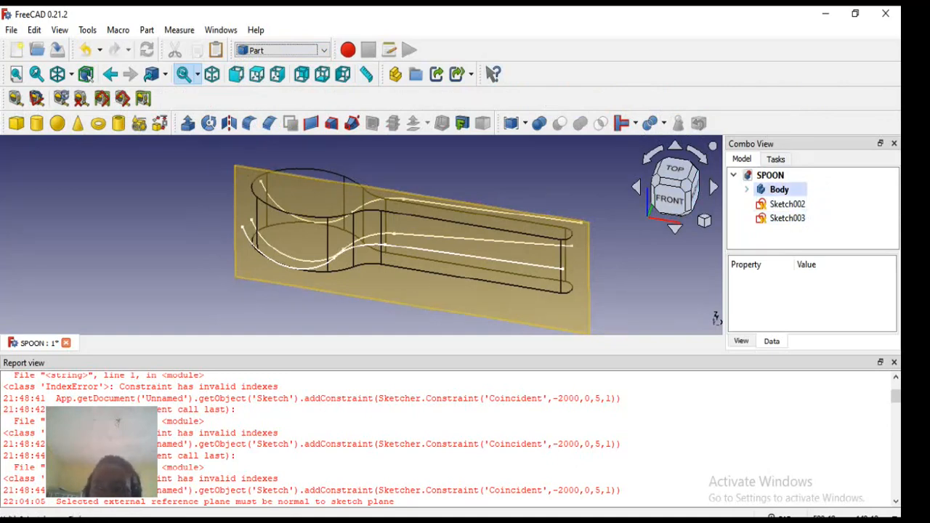
# Create a Loft through the profiles Sketch003, Sketch002 and Sketch001, added in that order
pyautogui.click(775, 159)
pyautogui.click(741, 159)
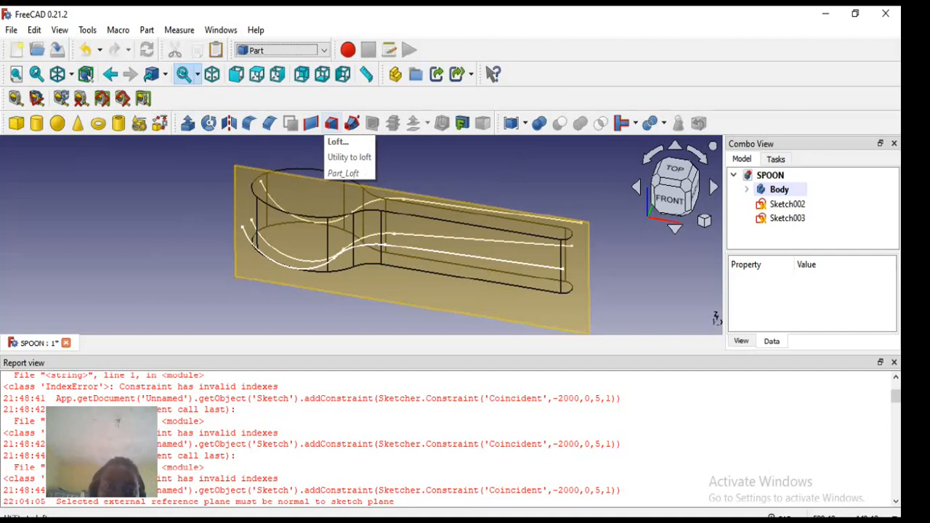
pyautogui.click(331, 123)
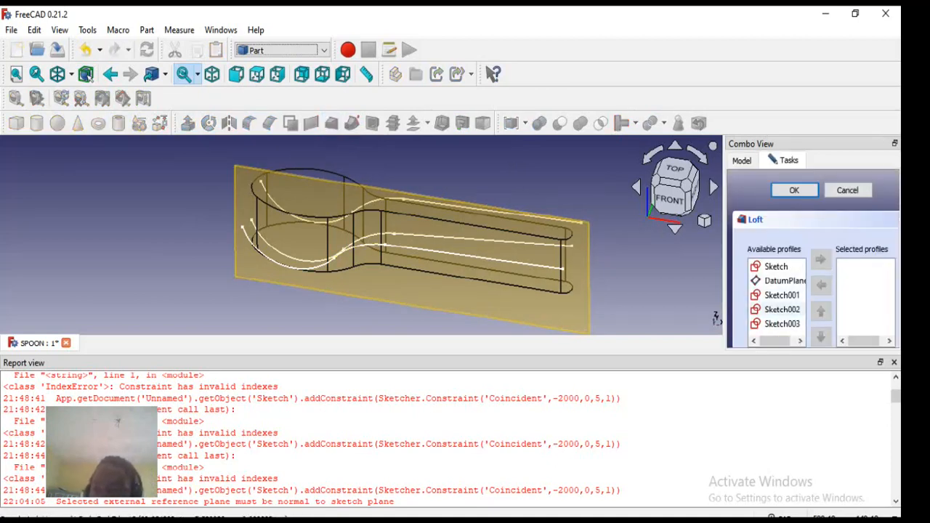
pyautogui.click(782, 295)
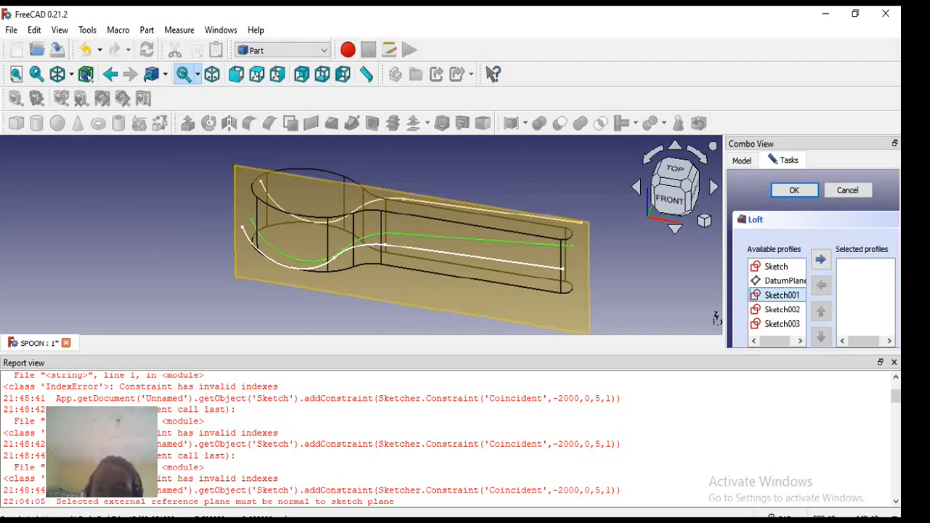
pyautogui.click(782, 323)
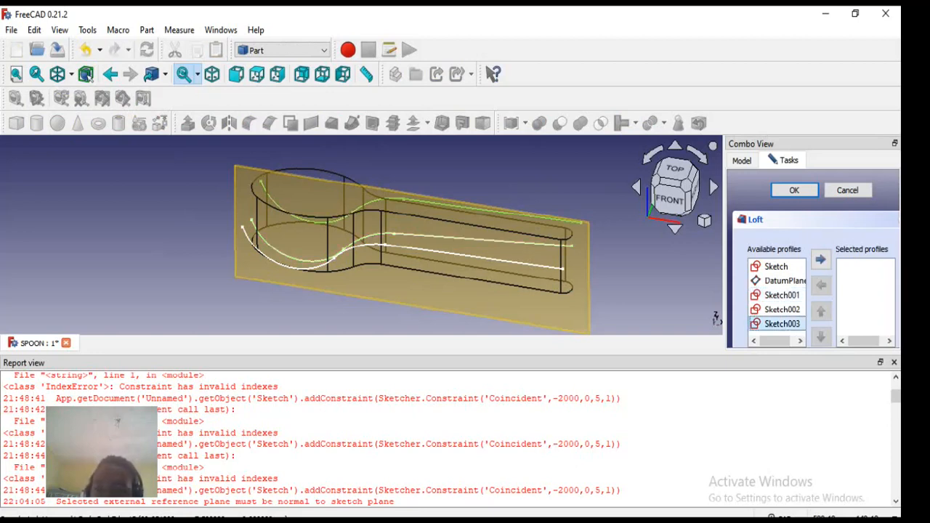
pyautogui.click(821, 259)
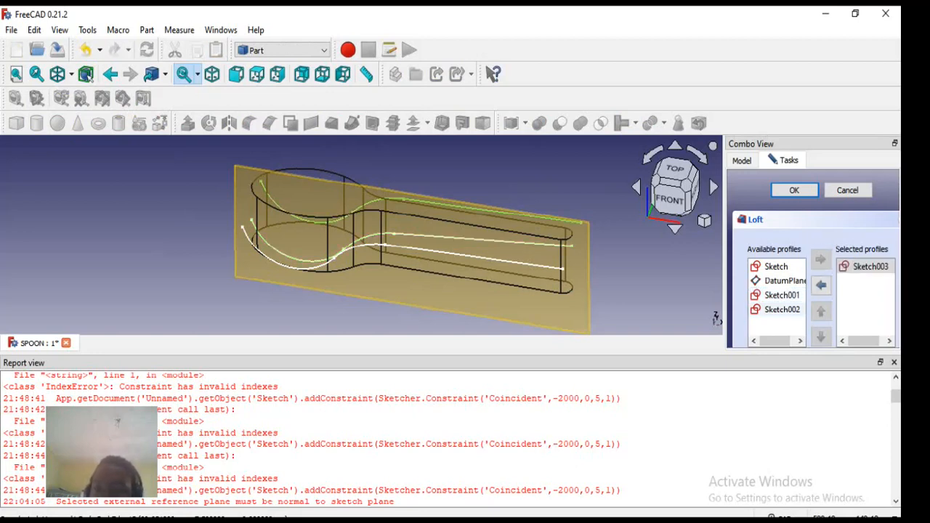
pyautogui.click(782, 310)
pyautogui.click(820, 260)
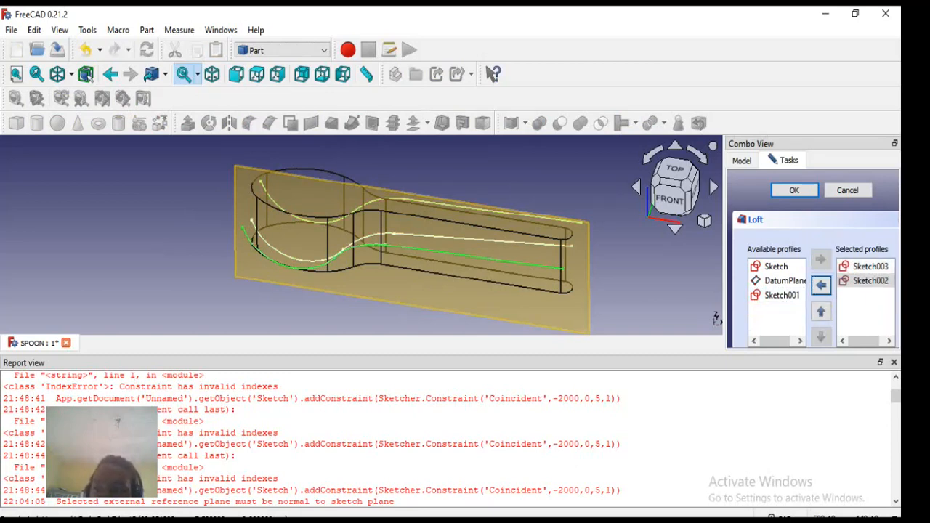
pyautogui.click(782, 295)
pyautogui.click(821, 260)
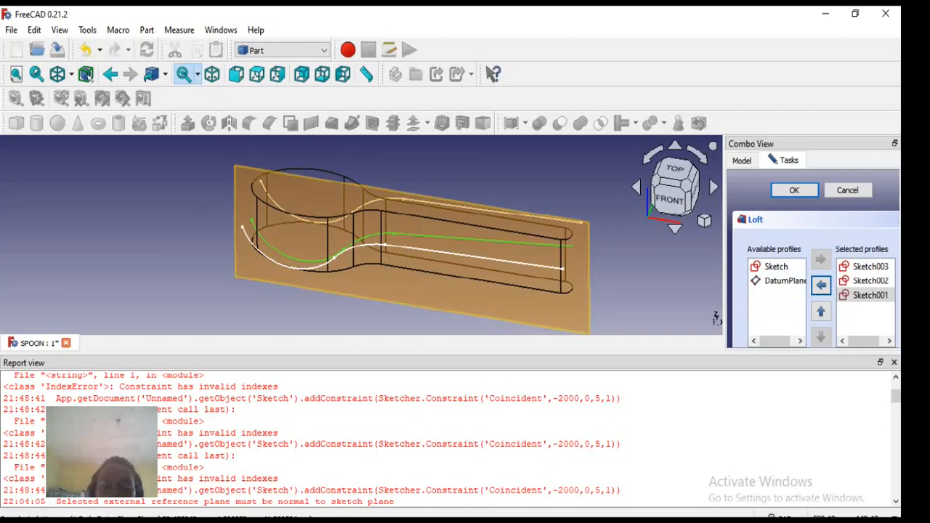
pyautogui.click(795, 189)
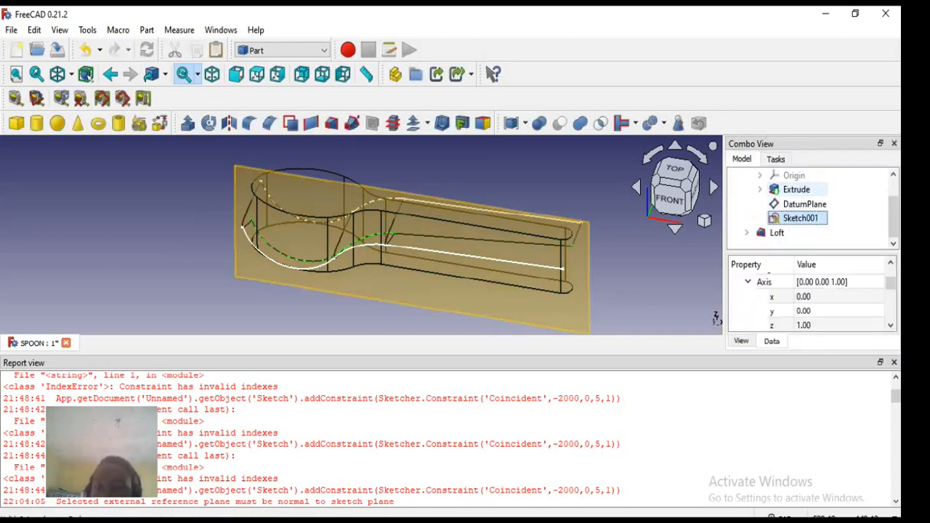
# Check the wireframe loft against the spoon body and switch to the Part Design workbench
pyautogui.scroll(-2, 271, 197)
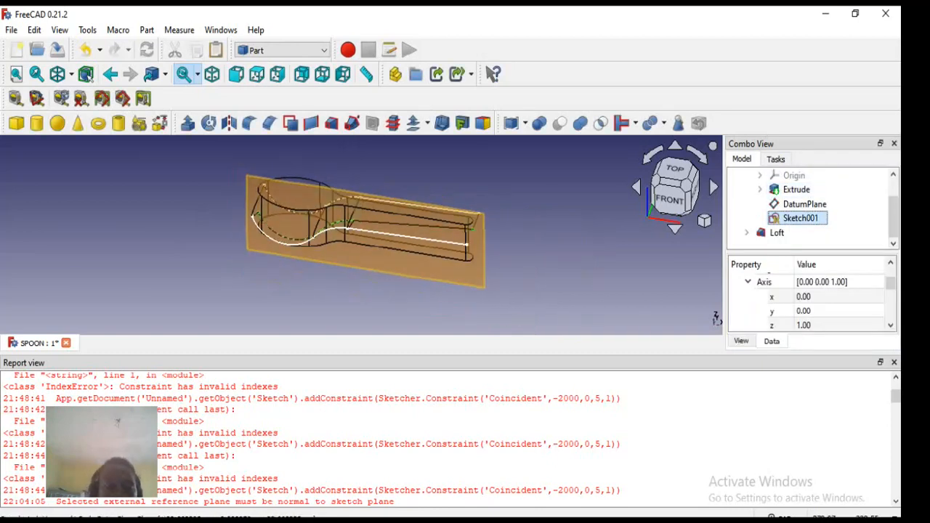
pyautogui.moveTo(404, 215); pyautogui.dragTo(385, 232, button='middle')
pyautogui.scroll(2, 331, 223)
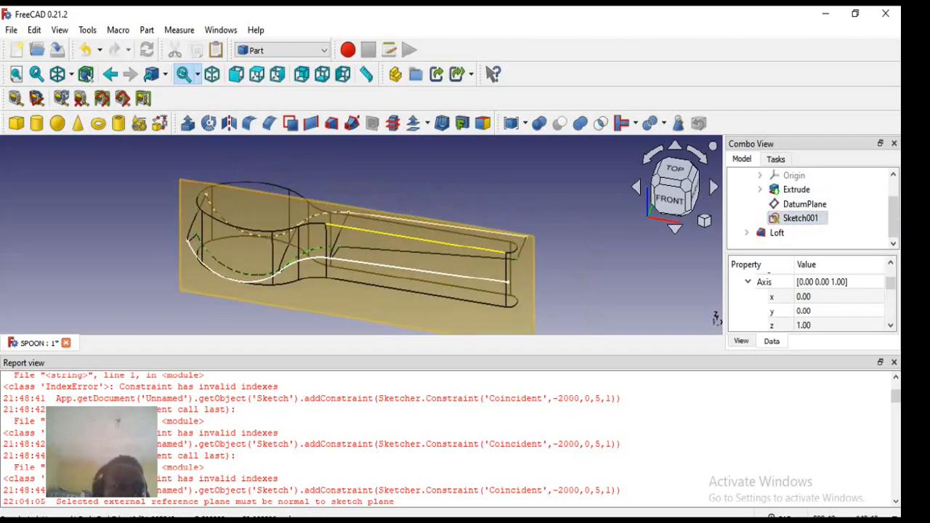
pyautogui.scroll(-1, 348, 226)
pyautogui.click(284, 50)
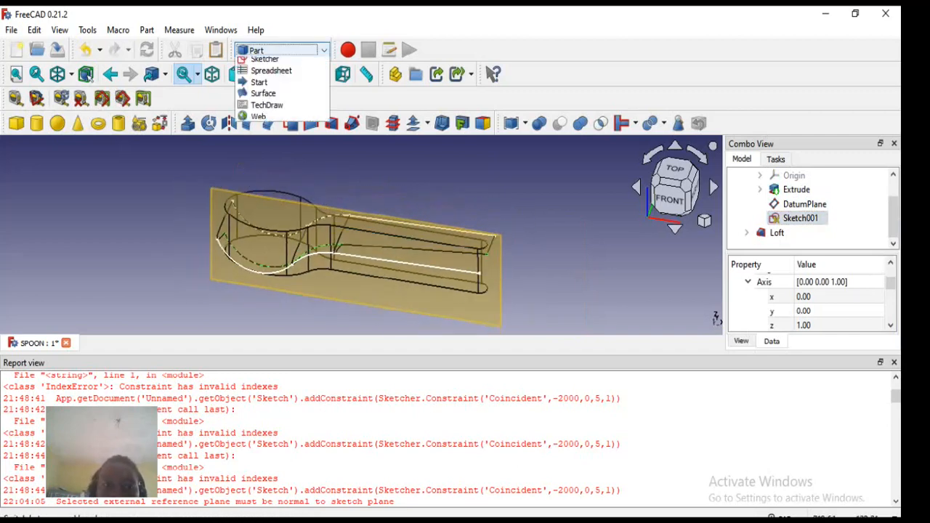
pyautogui.click(269, 133)
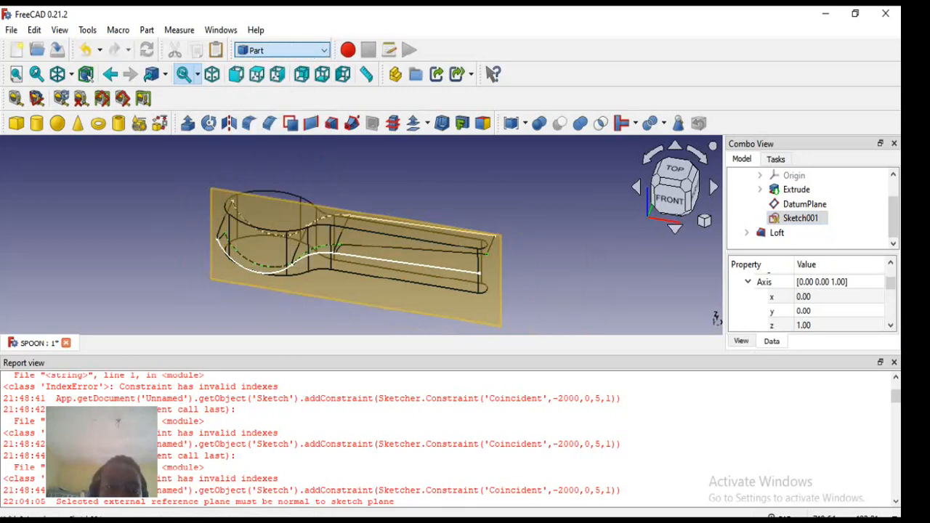
pyautogui.click(742, 135)
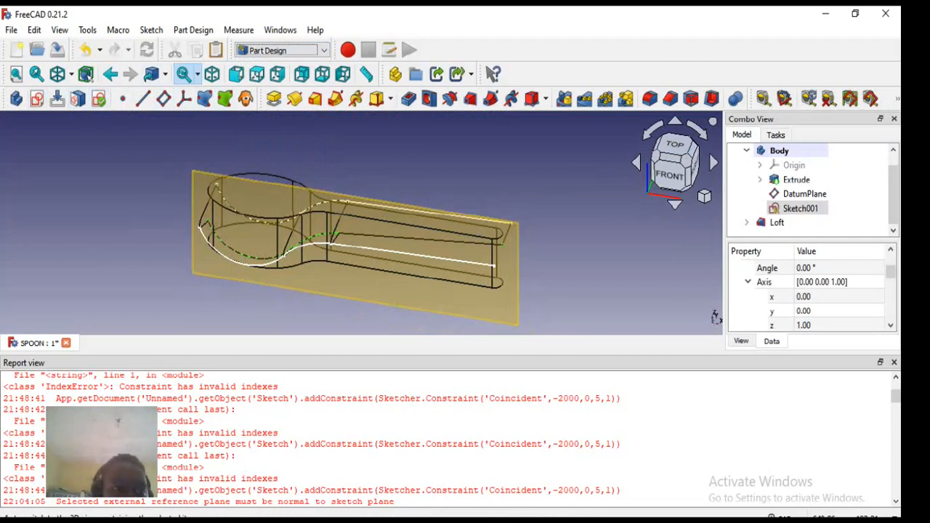
# Set the display style to As is and inspect where the loft surface crosses the extruded spoon body
pyautogui.click(196, 73)
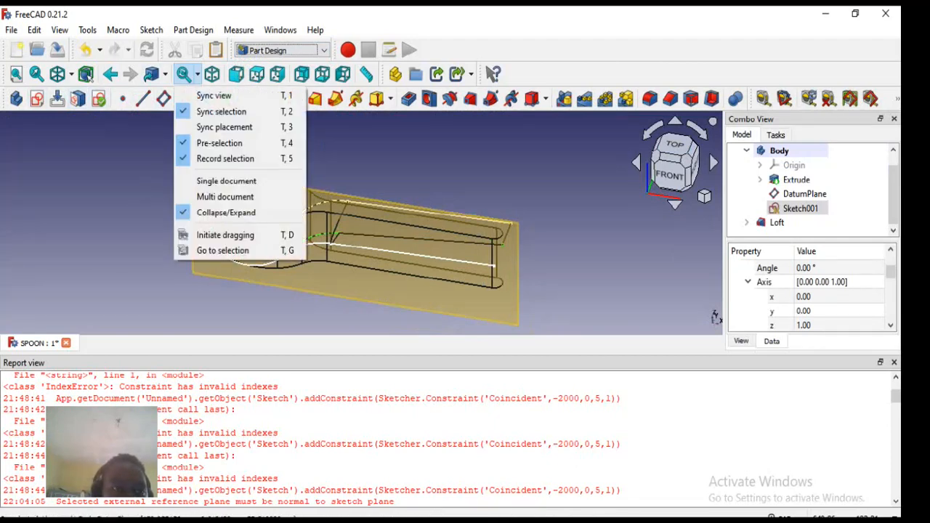
pyautogui.click(70, 74)
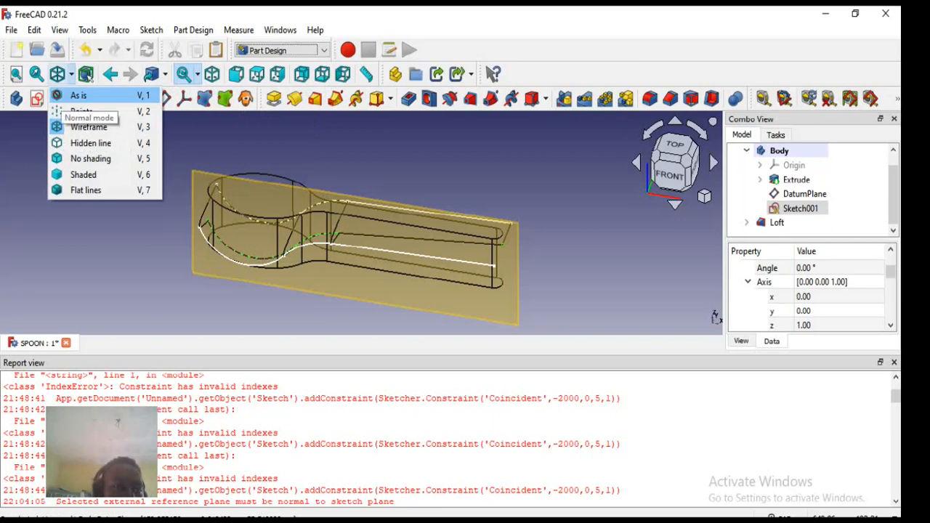
pyautogui.click(73, 95)
pyautogui.scroll(-4, 524, 182)
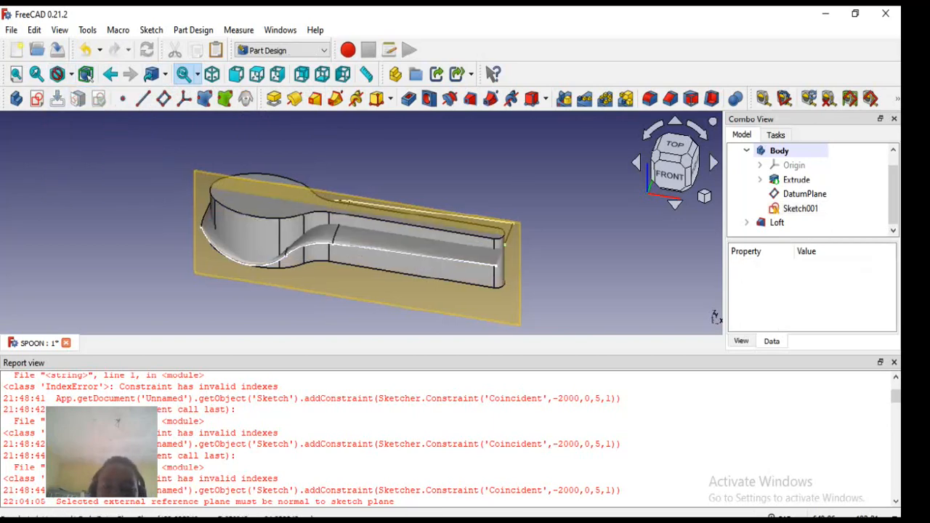
pyautogui.scroll(5, 447, 197)
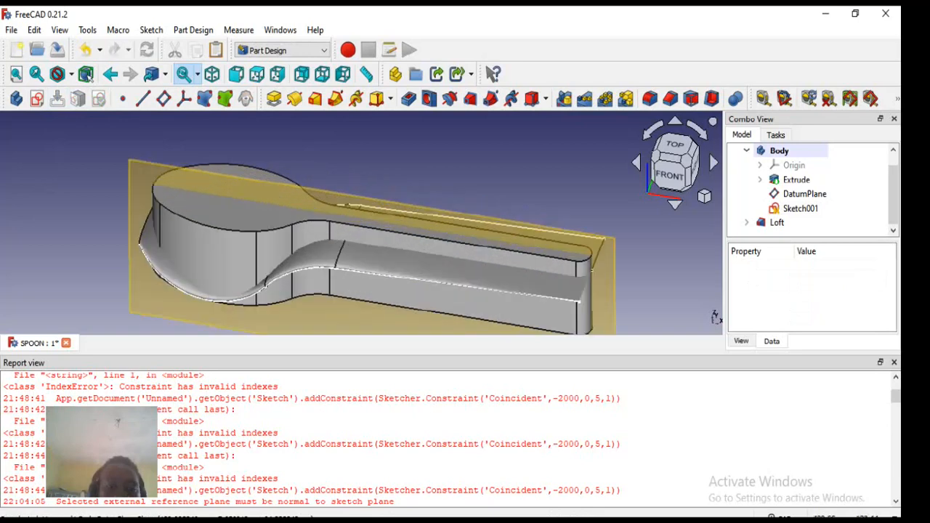
pyautogui.scroll(1, 436, 190)
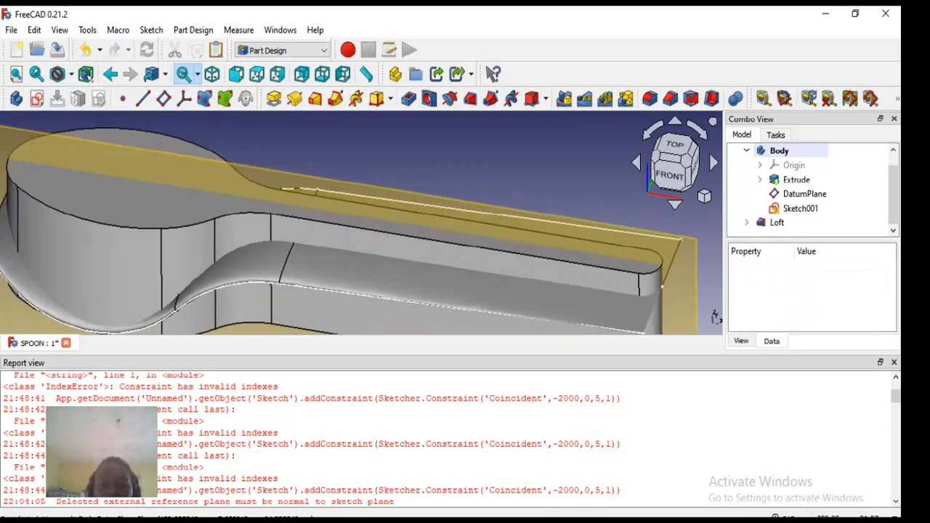
pyautogui.scroll(-3, 436, 191)
pyautogui.scroll(2, 616, 254)
pyautogui.scroll(-3, 577, 238)
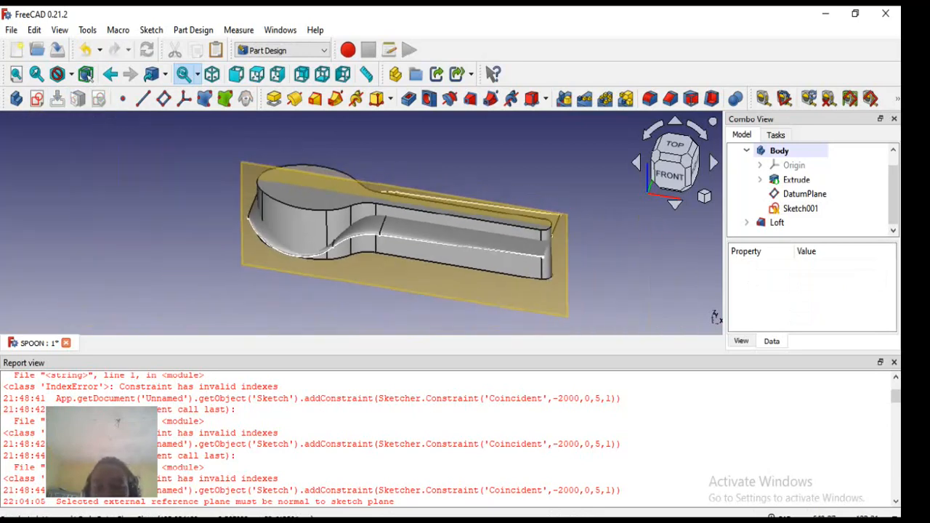
# Select the datum plane through the spoon and bring up its size properties
pyautogui.click(508, 290)
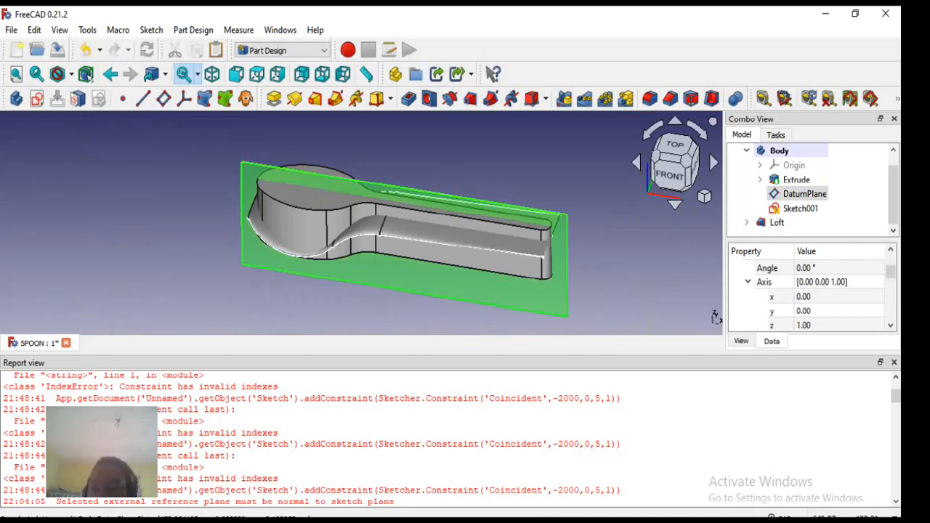
pyautogui.moveTo(890, 272); pyautogui.dragTo(890, 313)
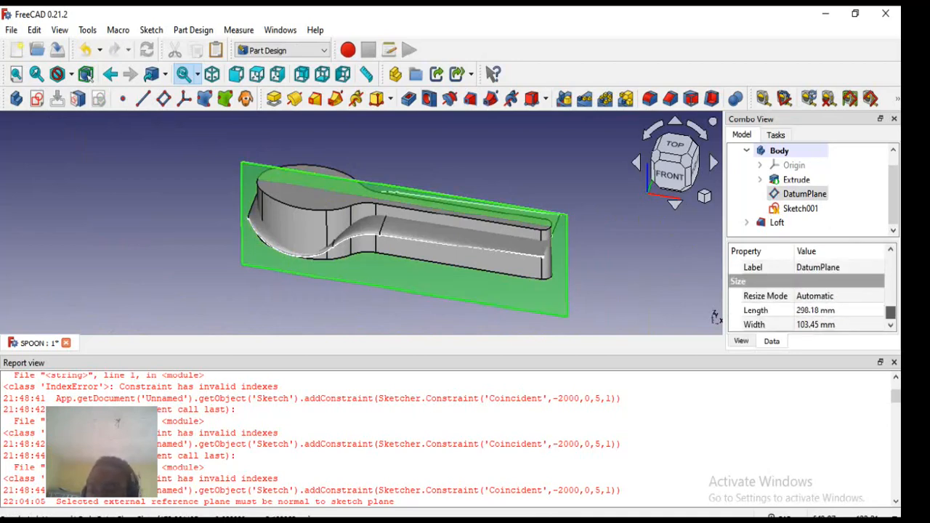